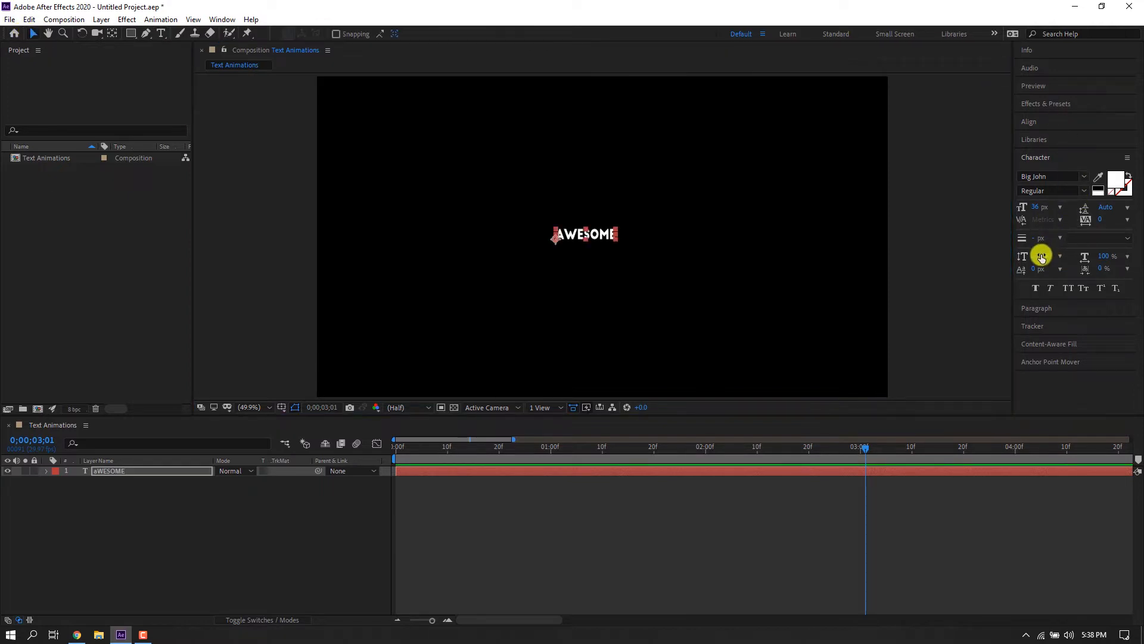
Set the text's vertical scale to 100%.
{"action": "left_click_drag", "start_coordinate": [1042, 256], "coordinate": [1051, 255]}
{"action": "left_click", "coordinate": [1059, 255]}
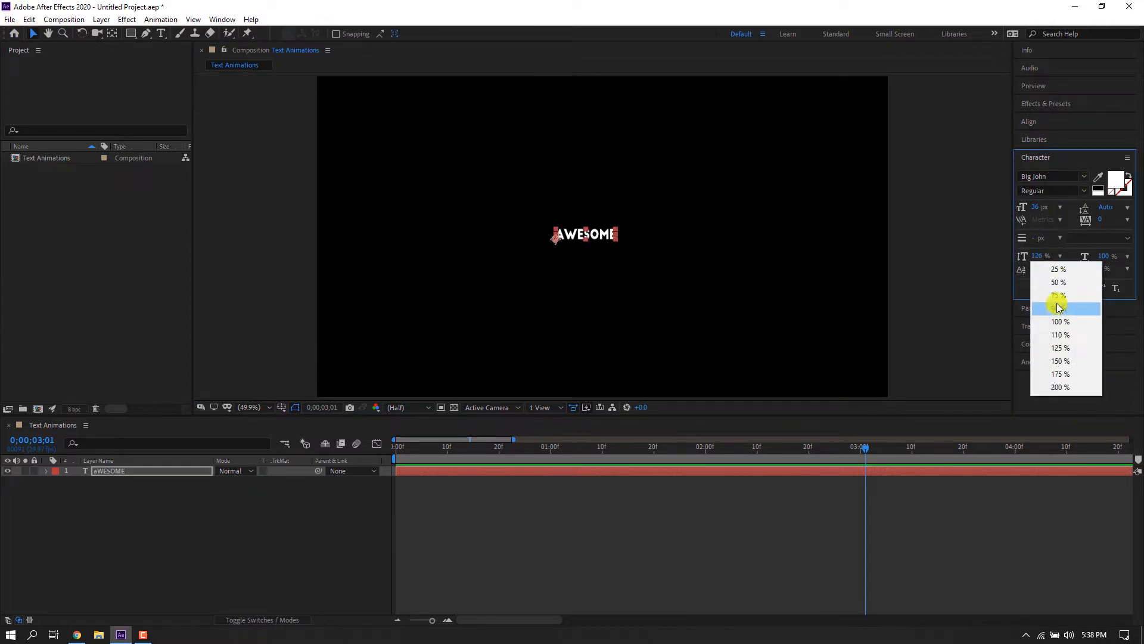
{"action": "left_click", "coordinate": [1060, 321]}
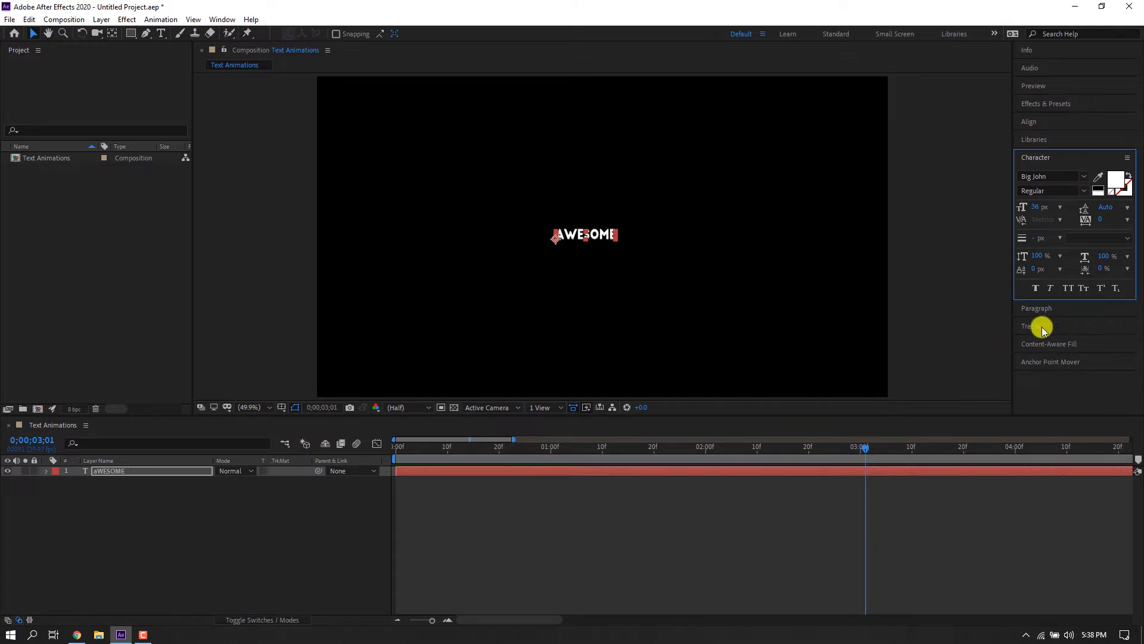
Center the text layer's anchor point and align the layer to the composition's horizontal and vertical centres.
{"action": "left_click", "coordinate": [1044, 362]}
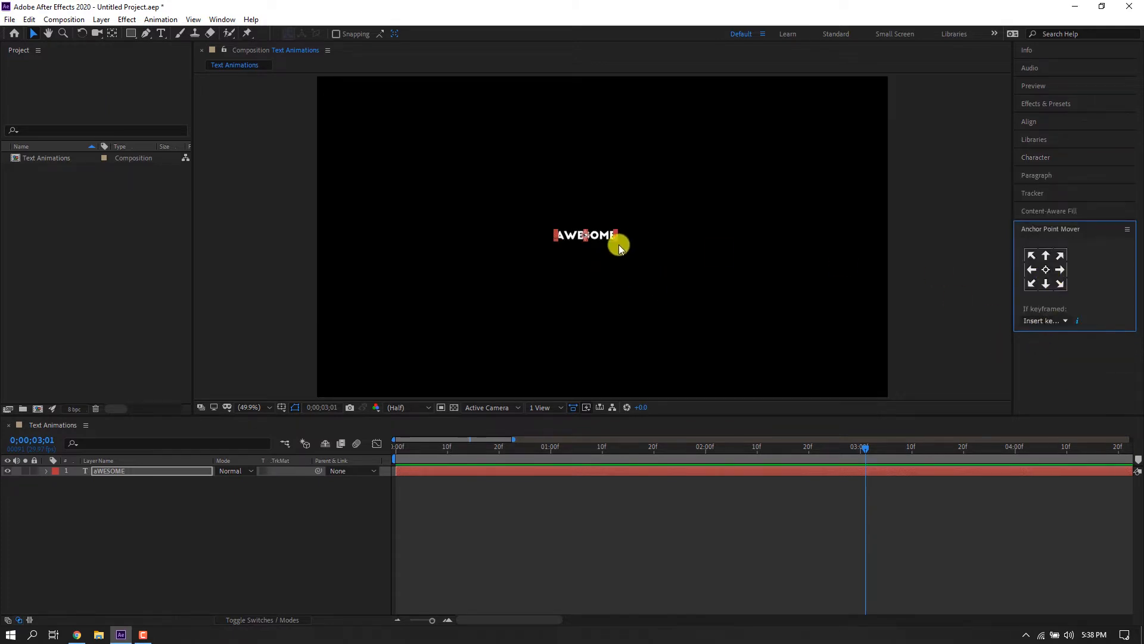
{"action": "left_click", "coordinate": [1037, 122]}
{"action": "left_click", "coordinate": [1046, 151]}
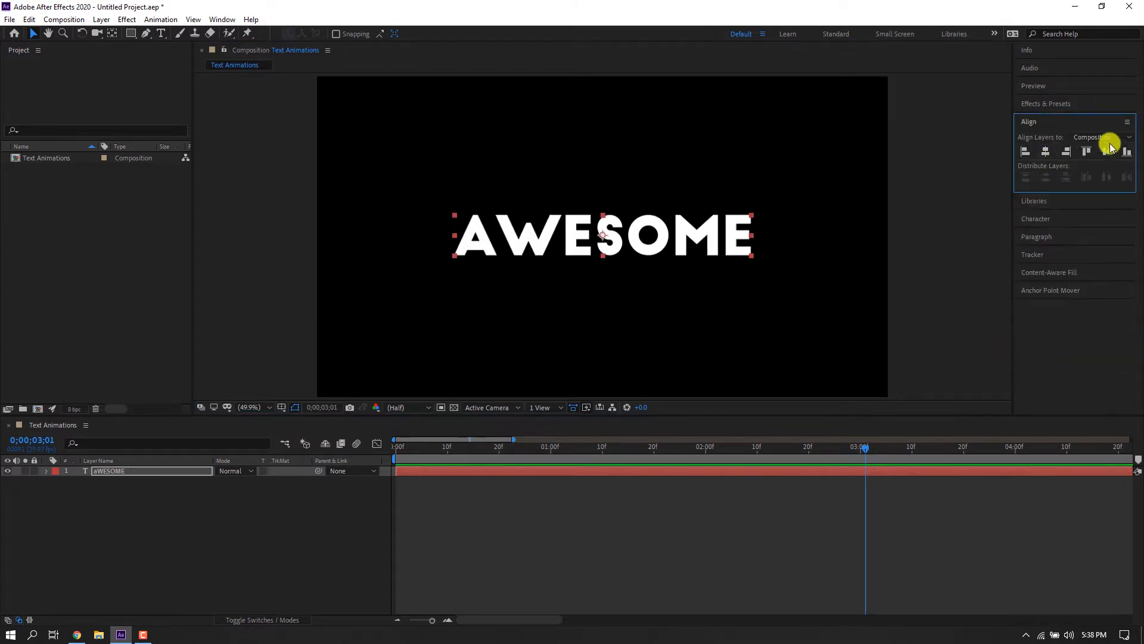
{"action": "left_click", "coordinate": [1106, 152]}
Show the text layer's Scale property and place a Scale keyframe at about frame 4.
{"action": "left_click", "coordinate": [396, 446]}
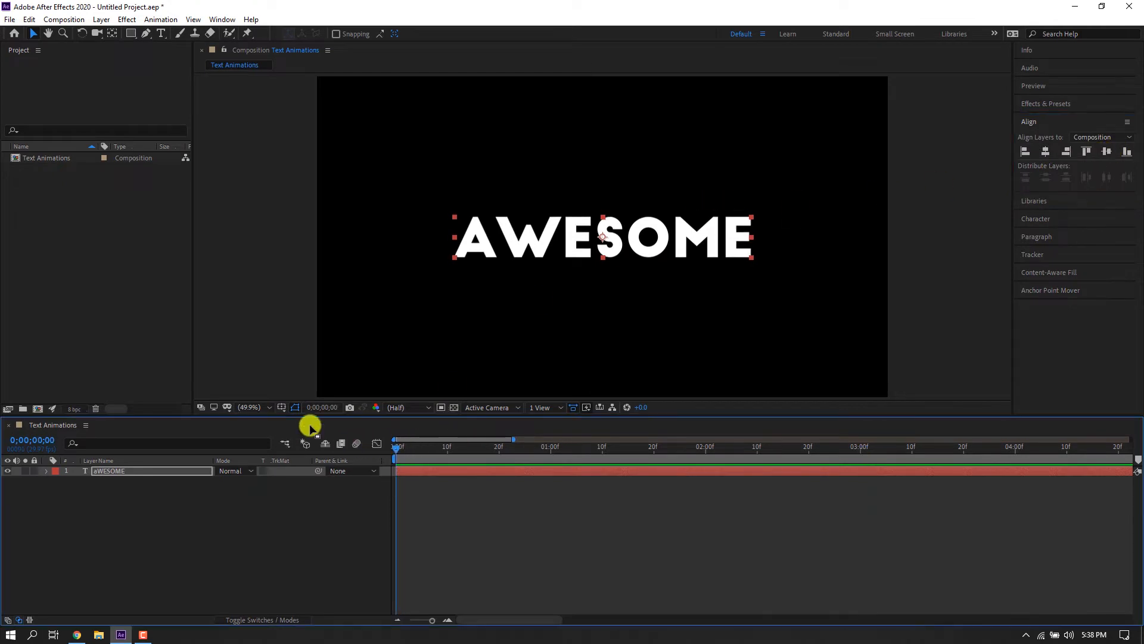
{"action": "key", "text": "s"}
{"action": "key", "text": "semicolon"}
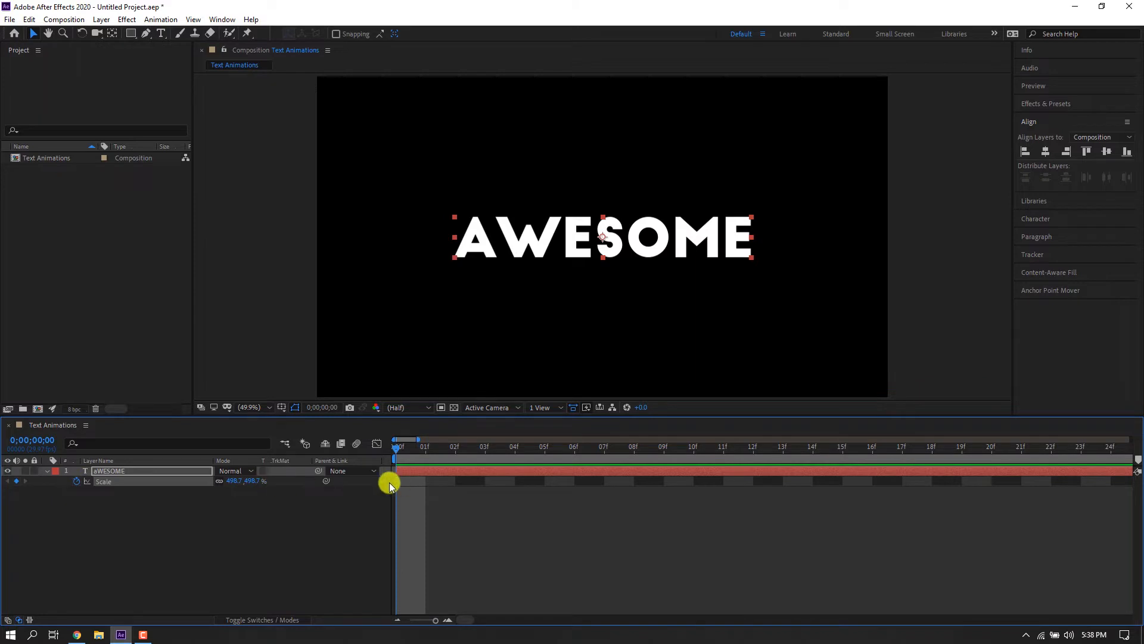
{"action": "left_click_drag", "start_coordinate": [397, 482], "coordinate": [523, 487]}
Scale the text up to about 5120% at the first frame.
{"action": "left_click_drag", "start_coordinate": [741, 250], "coordinate": [1136, 586]}
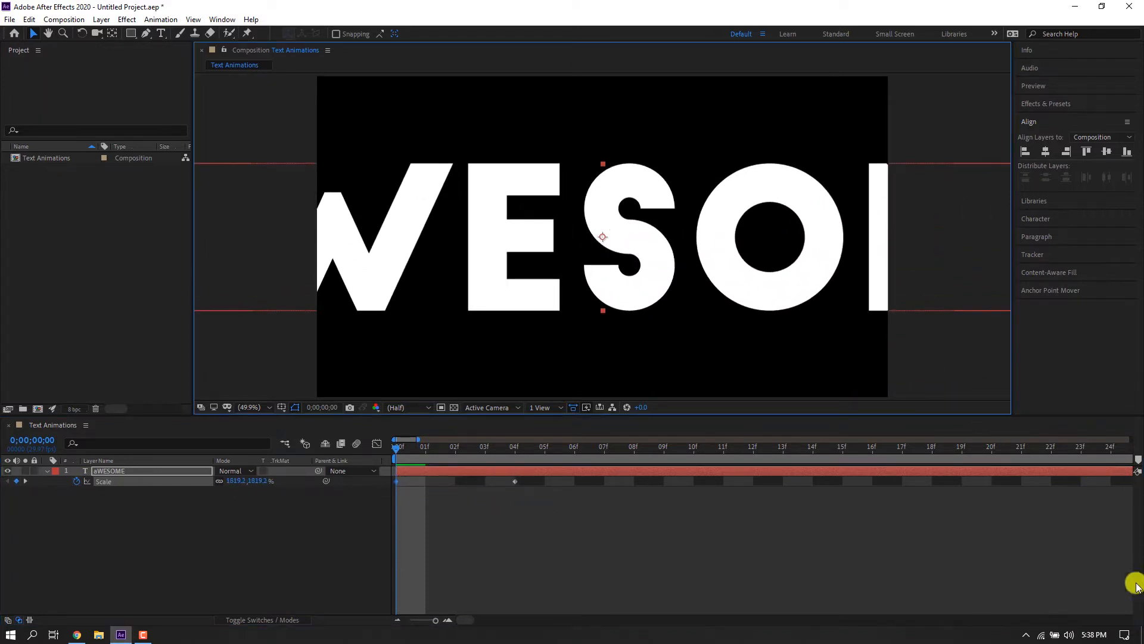
{"action": "left_click_drag", "start_coordinate": [604, 310], "coordinate": [696, 447]}
{"action": "left_click_drag", "start_coordinate": [578, 528], "coordinate": [348, 451]}
Add Opacity keyframes for the text: 100% at about frame 3 and 0% at the first frame.
{"action": "left_click", "coordinate": [377, 444]}
{"action": "key", "text": "shift+F3"}
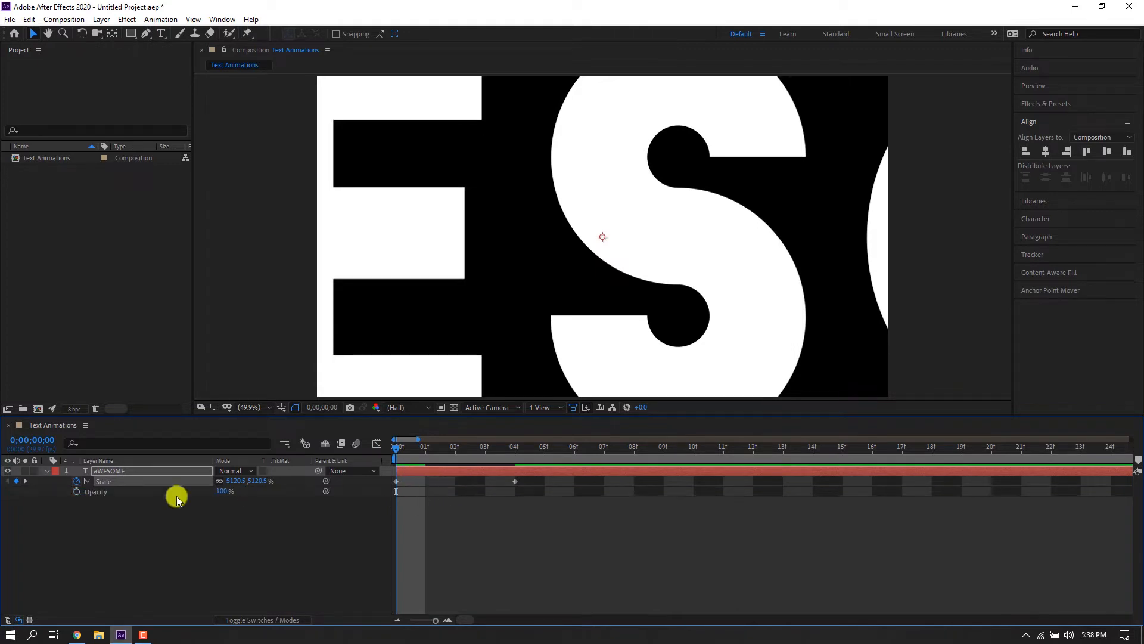
{"action": "key", "text": "shift+t"}
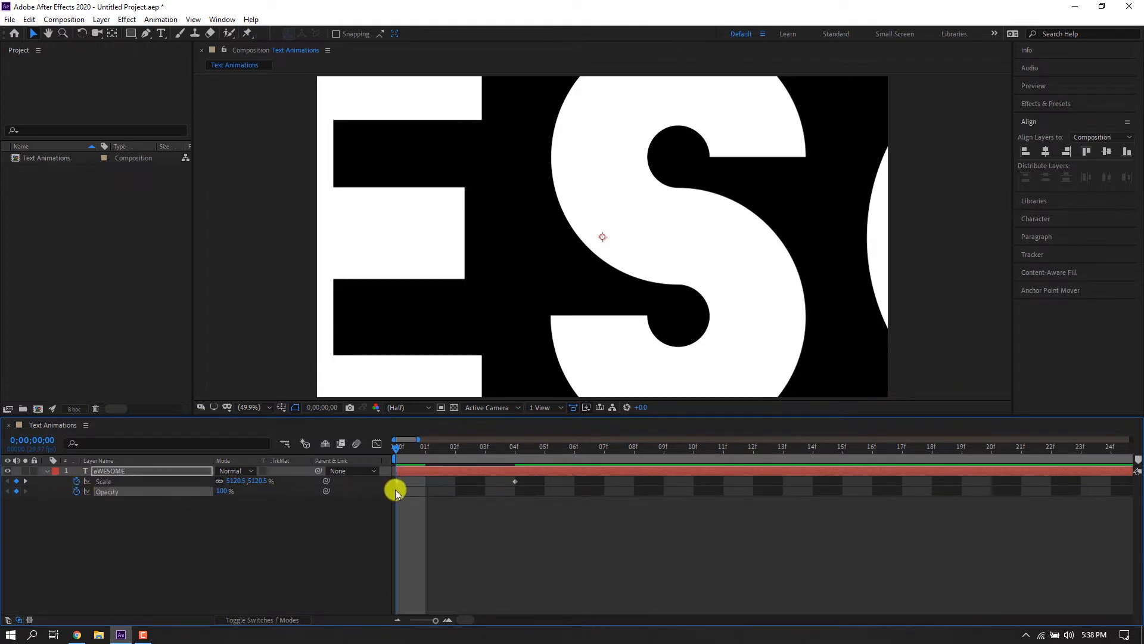
{"action": "left_click_drag", "start_coordinate": [395, 489], "coordinate": [480, 499]}
{"action": "left_click_drag", "start_coordinate": [224, 491], "coordinate": [46, 499]}
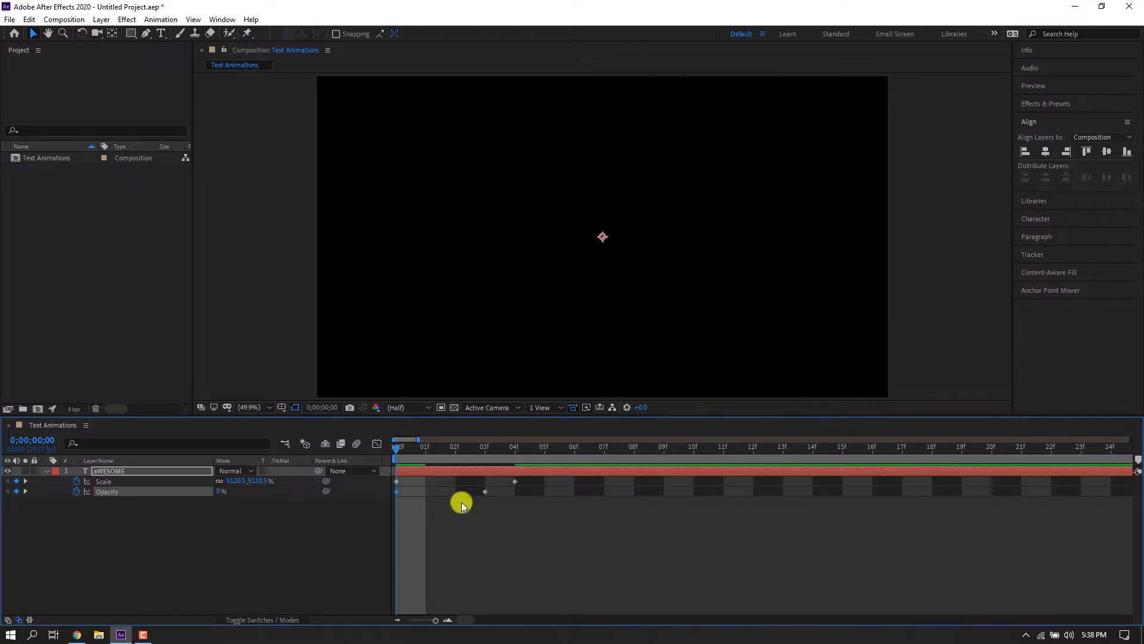
Preview the scale-and-fade intro animation.
{"action": "key", "text": "space"}
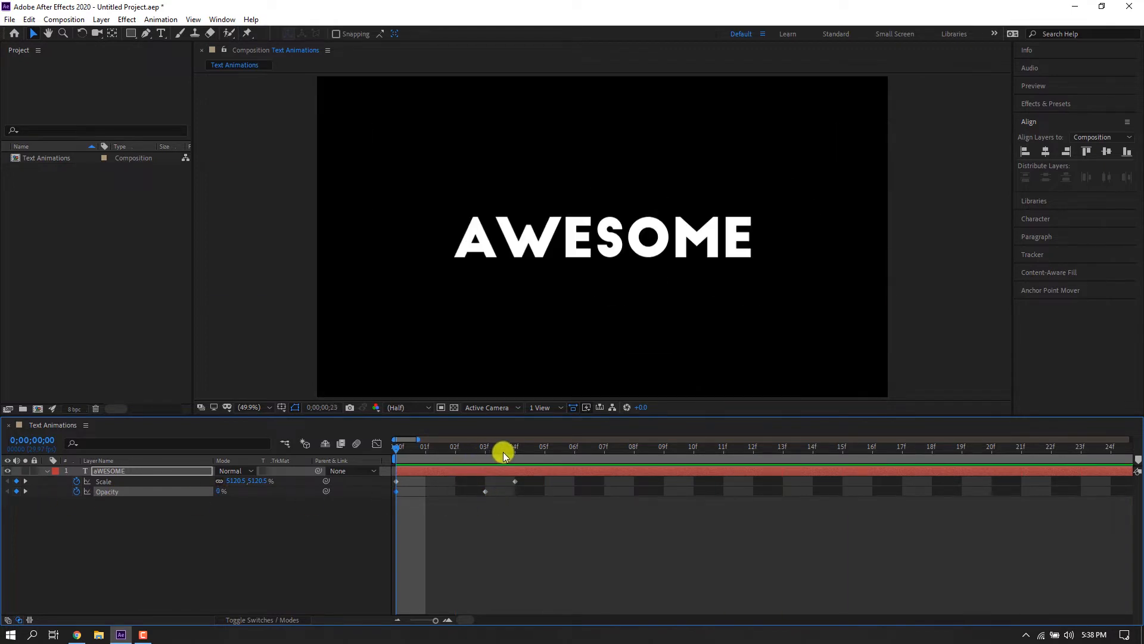
{"action": "left_click_drag", "start_coordinate": [503, 452], "coordinate": [612, 456]}
{"action": "key", "text": "minus"}
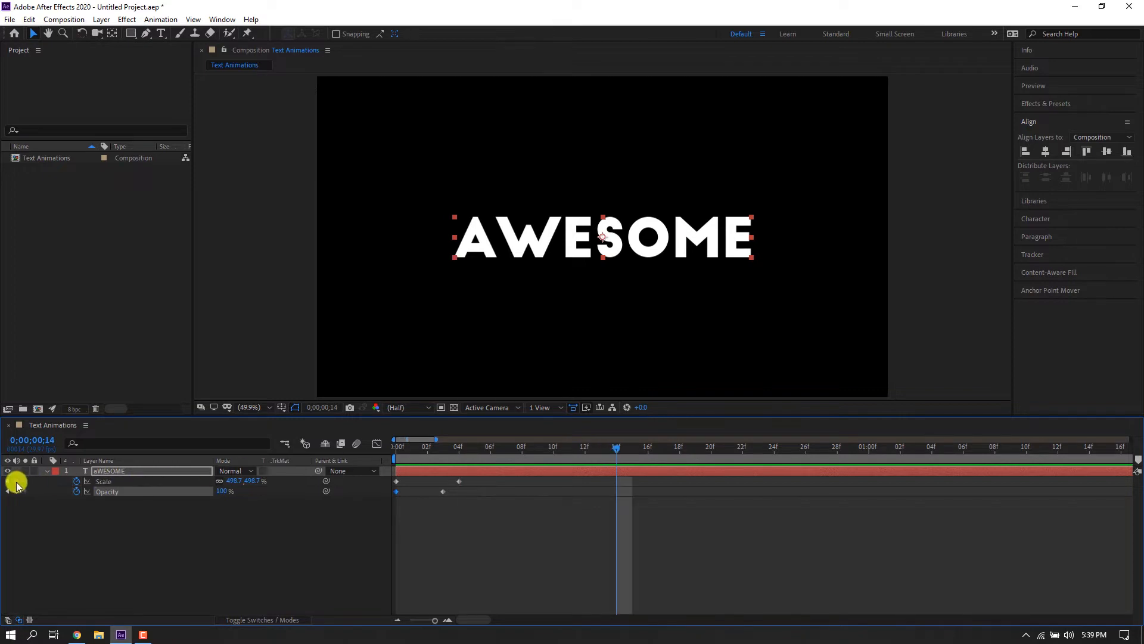
Add a Scale keyframe at frame 14 and shrink the text to about 67.8% at frame 22.
{"action": "left_click", "coordinate": [16, 481]}
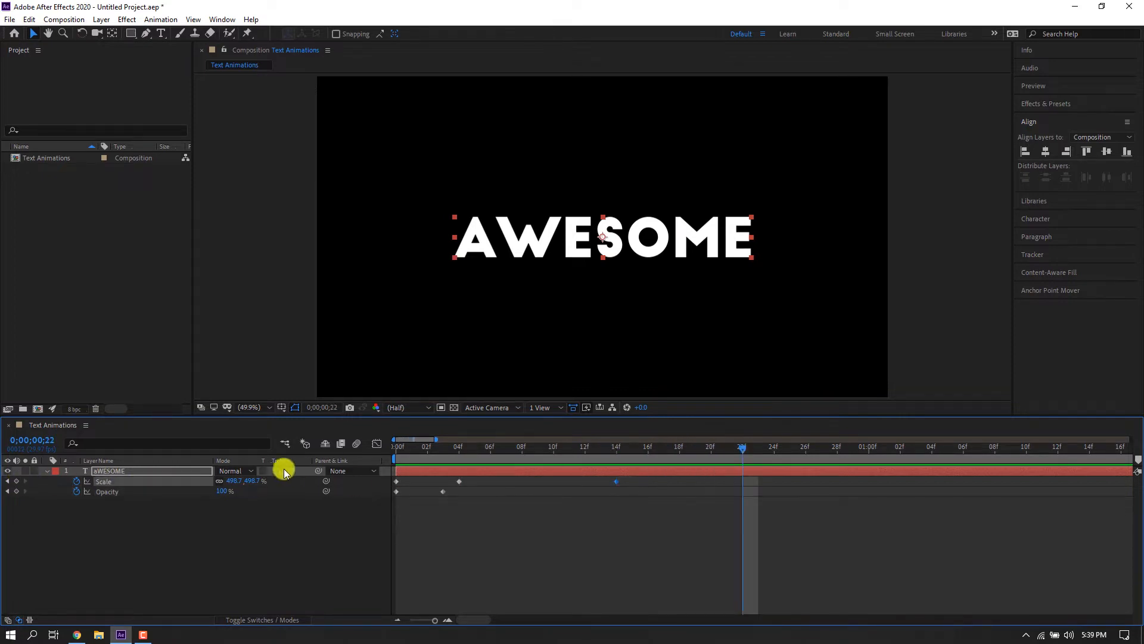
{"action": "left_click_drag", "start_coordinate": [232, 483], "coordinate": [59, 486]}
{"action": "left_click_drag", "start_coordinate": [655, 249], "coordinate": [626, 240]}
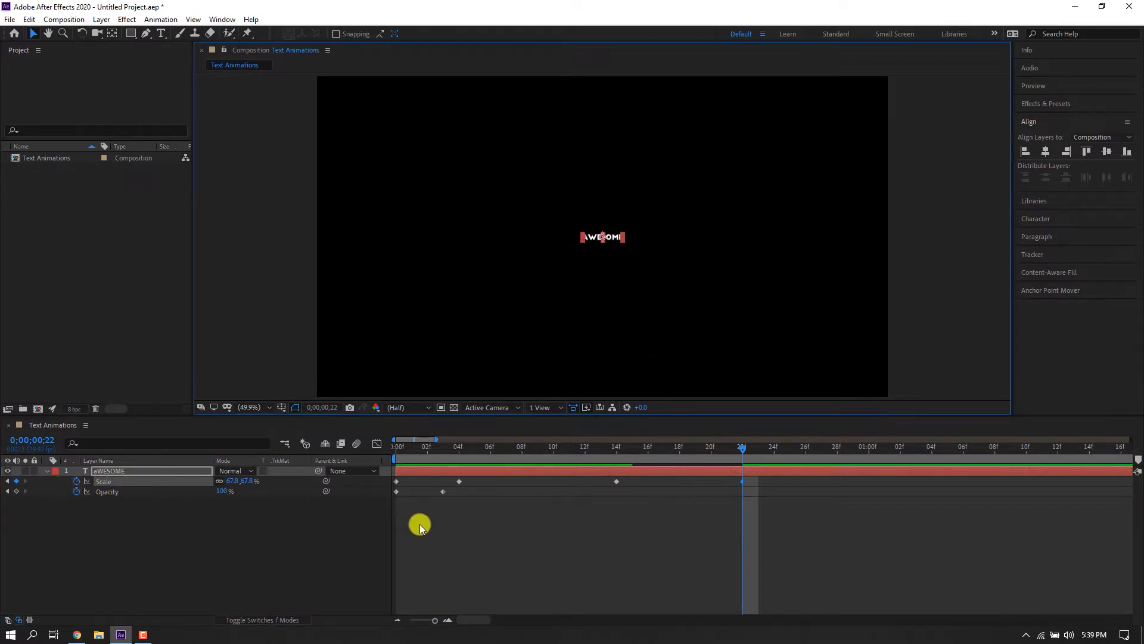
Copy the Opacity keyframes to frame 22 and time-reverse the pasted keyframes to fade the text out.
{"action": "left_click_drag", "start_coordinate": [465, 507], "coordinate": [389, 492]}
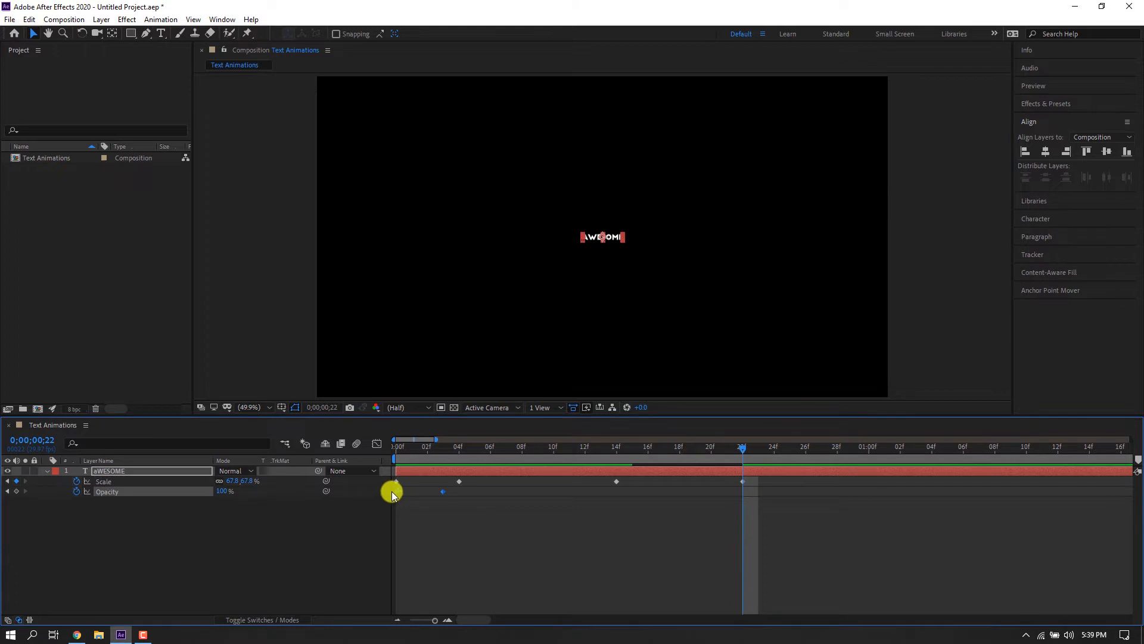
{"action": "key", "text": "ctrl+c"}
{"action": "key", "text": "ctrl+v"}
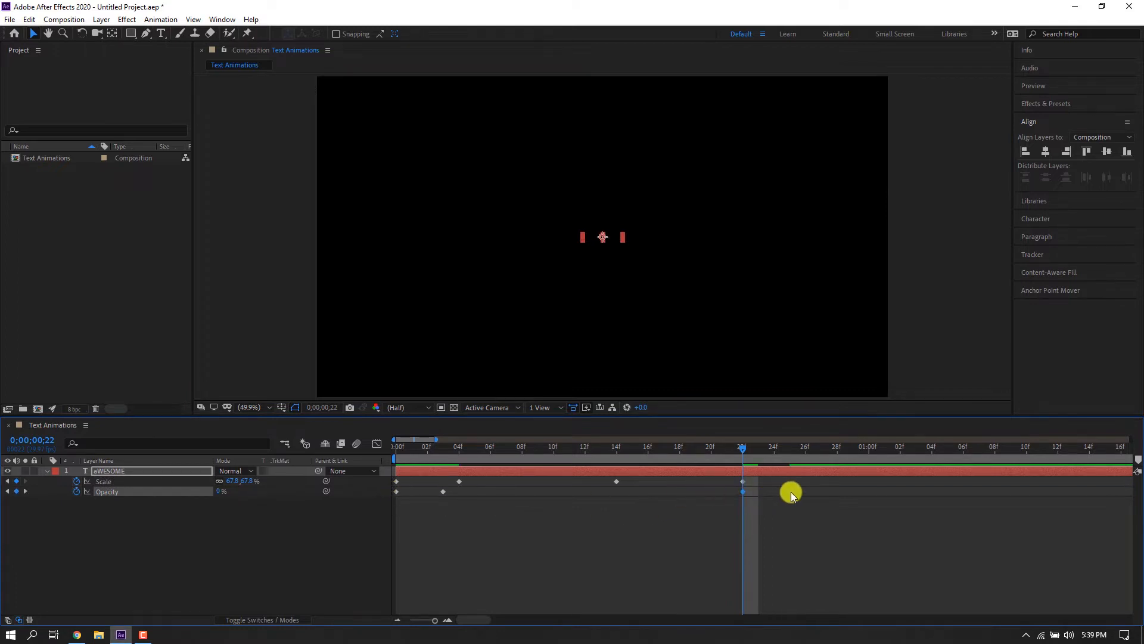
{"action": "right_click", "coordinate": [744, 491]}
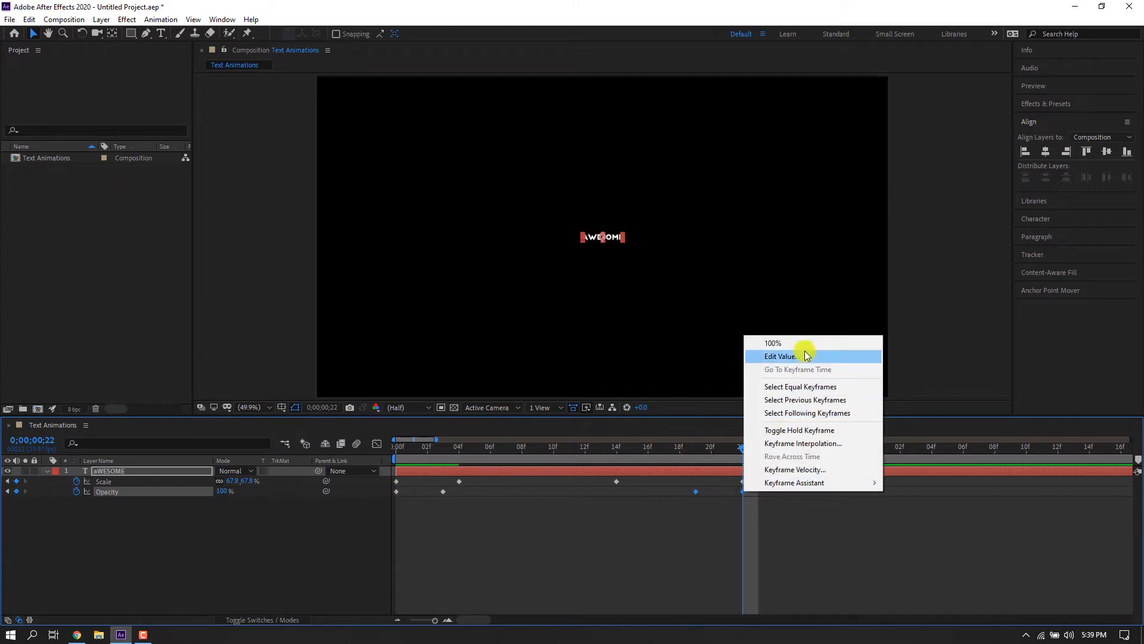
{"action": "mouse_move", "coordinate": [803, 487]}
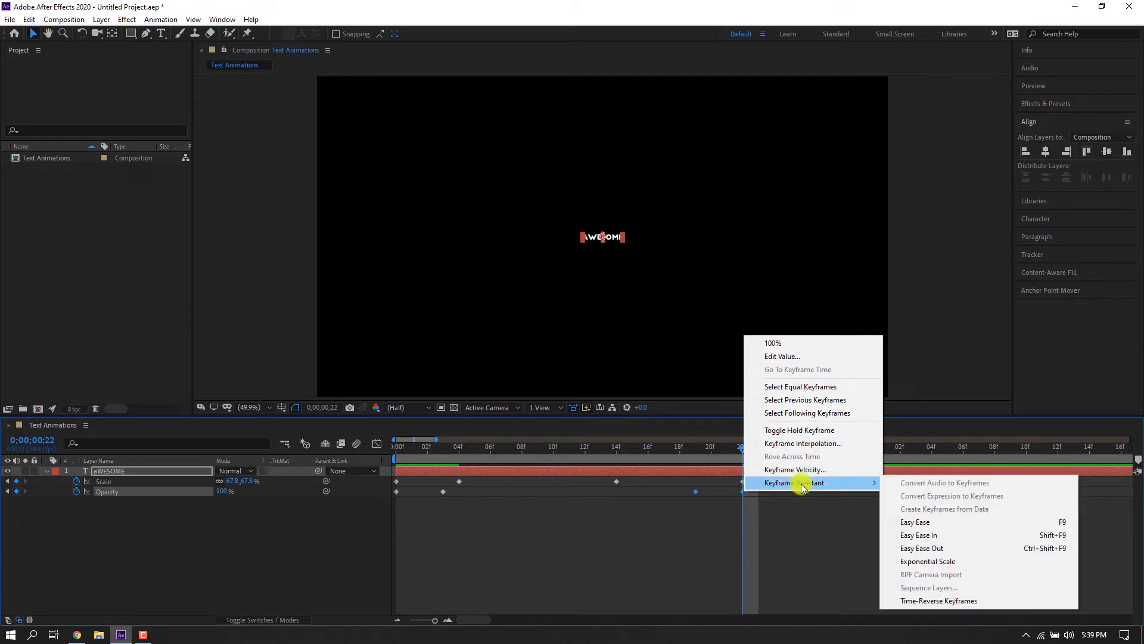
{"action": "left_click", "coordinate": [942, 600]}
Preview the animation and retime the outro keyframes so the fade-out ends around frame 18.
{"action": "left_click_drag", "start_coordinate": [745, 448], "coordinate": [365, 455]}
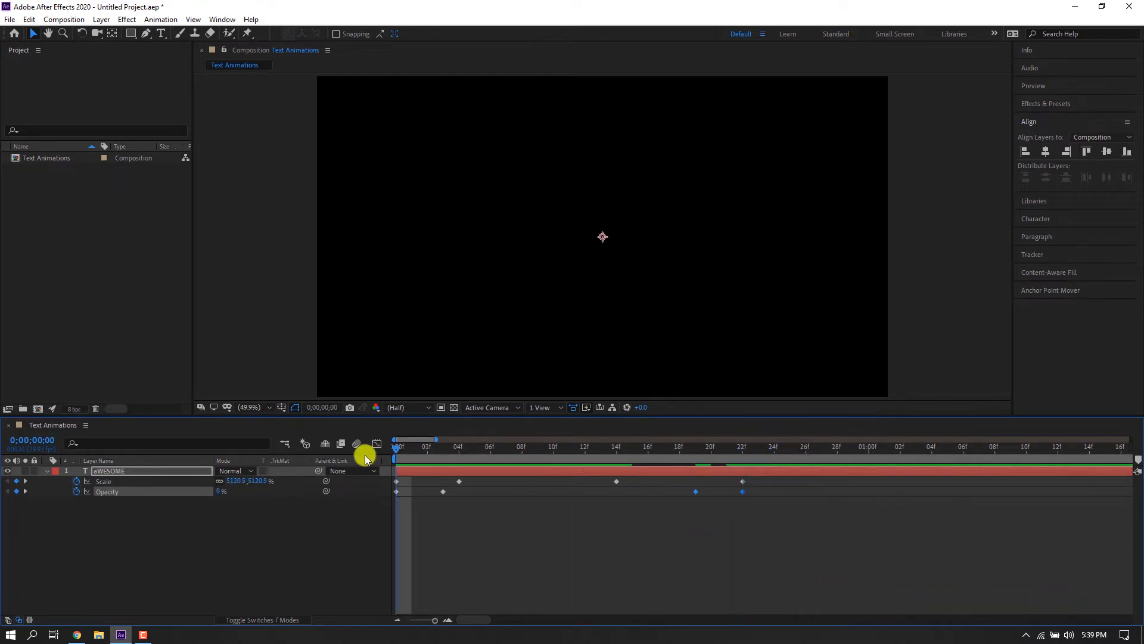
{"action": "key", "text": "space"}
{"action": "left_click_drag", "start_coordinate": [573, 452], "coordinate": [599, 453]}
{"action": "left_click_drag", "start_coordinate": [825, 539], "coordinate": [552, 480]}
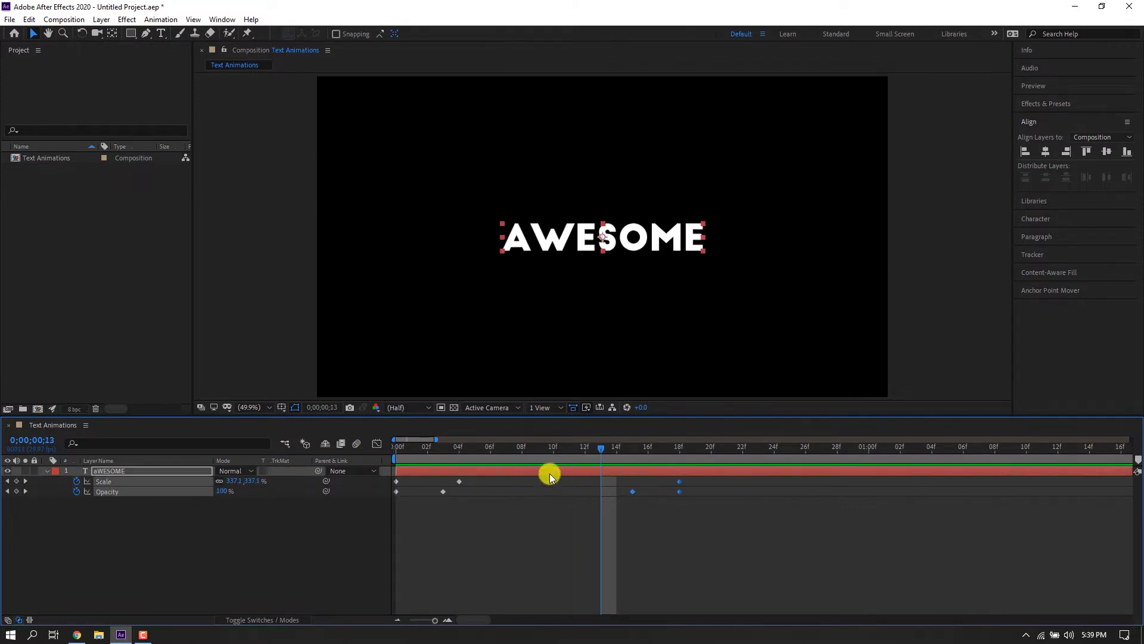
{"action": "key", "text": "space"}
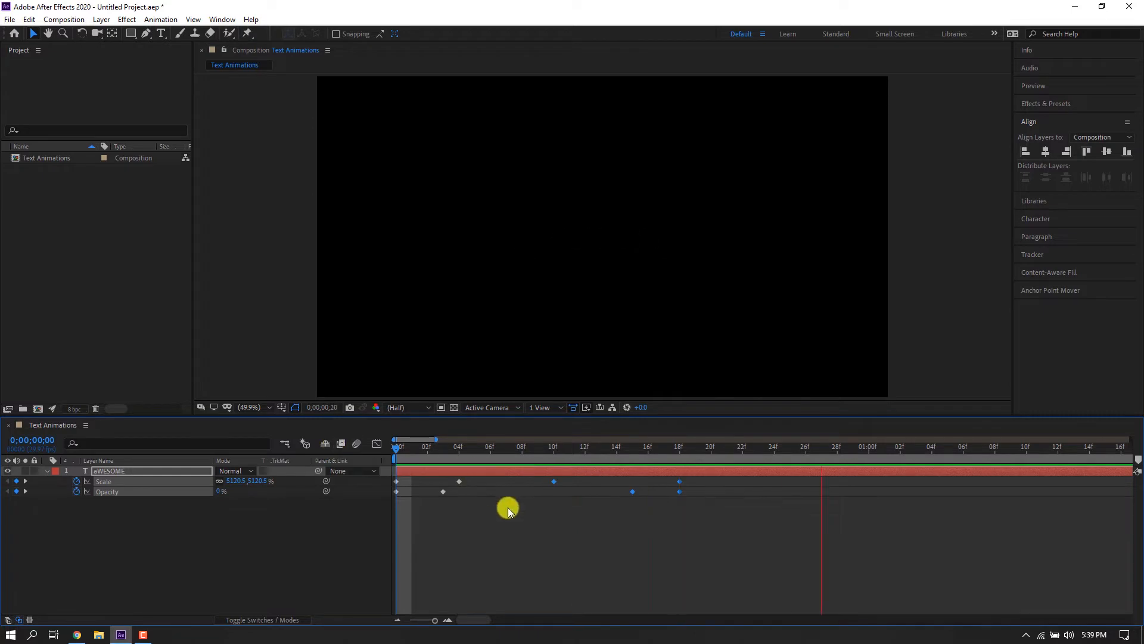
Pull the outro Scale and Opacity keyframes earlier so the animation ends around frame 15.
{"action": "left_click", "coordinate": [508, 507]}
{"action": "left_click", "coordinate": [554, 448]}
{"action": "left_click_drag", "start_coordinate": [689, 484], "coordinate": [620, 503]}
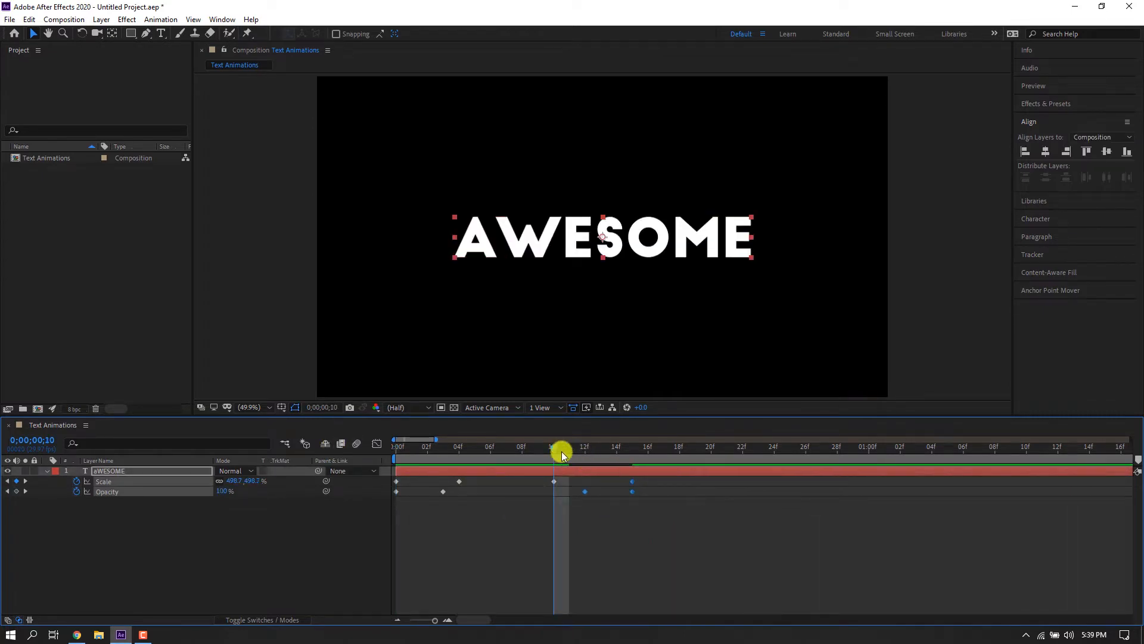
{"action": "left_click_drag", "start_coordinate": [562, 452], "coordinate": [331, 464]}
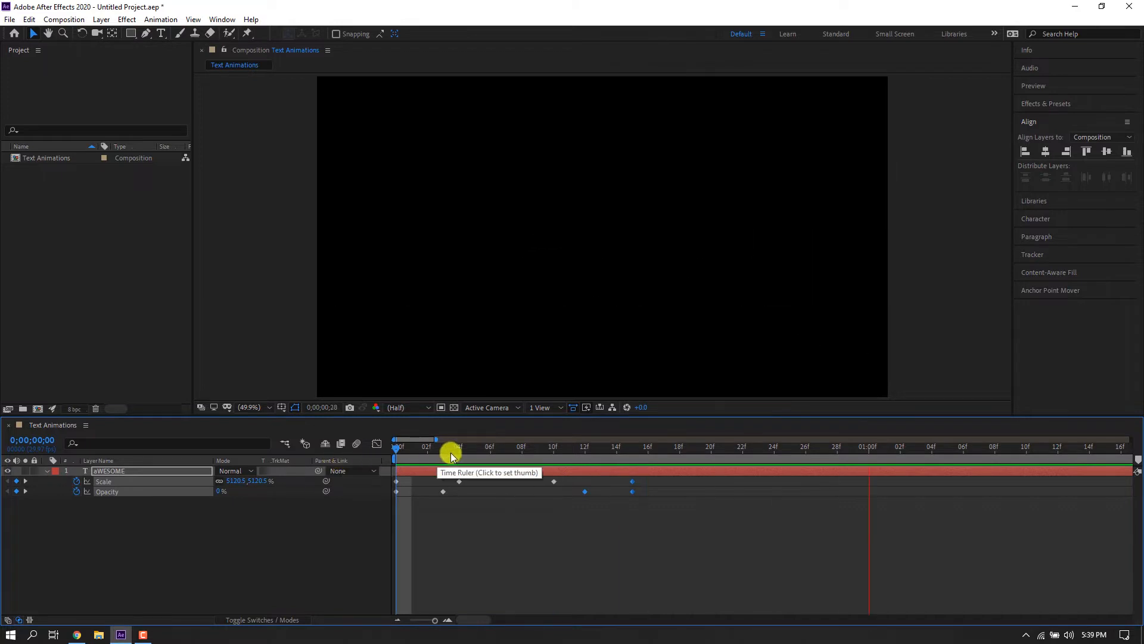
{"action": "left_click_drag", "start_coordinate": [451, 452], "coordinate": [545, 460]}
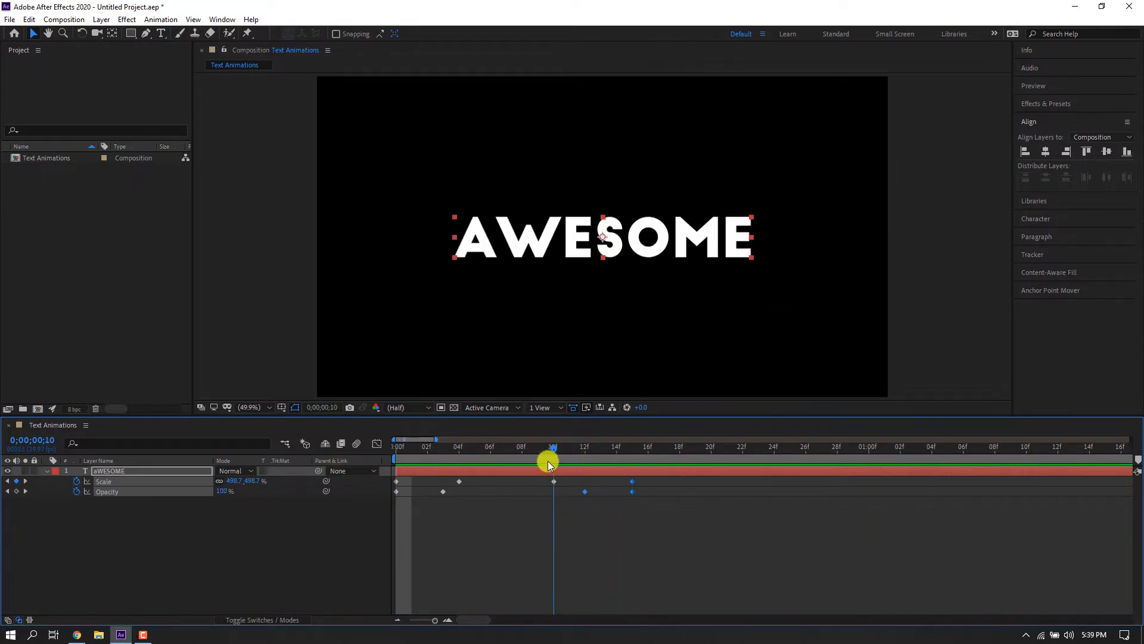
Move the outro keyframes earlier again so everything finishes by about frame 13.
{"action": "left_click_drag", "start_coordinate": [670, 511], "coordinate": [286, 442]}
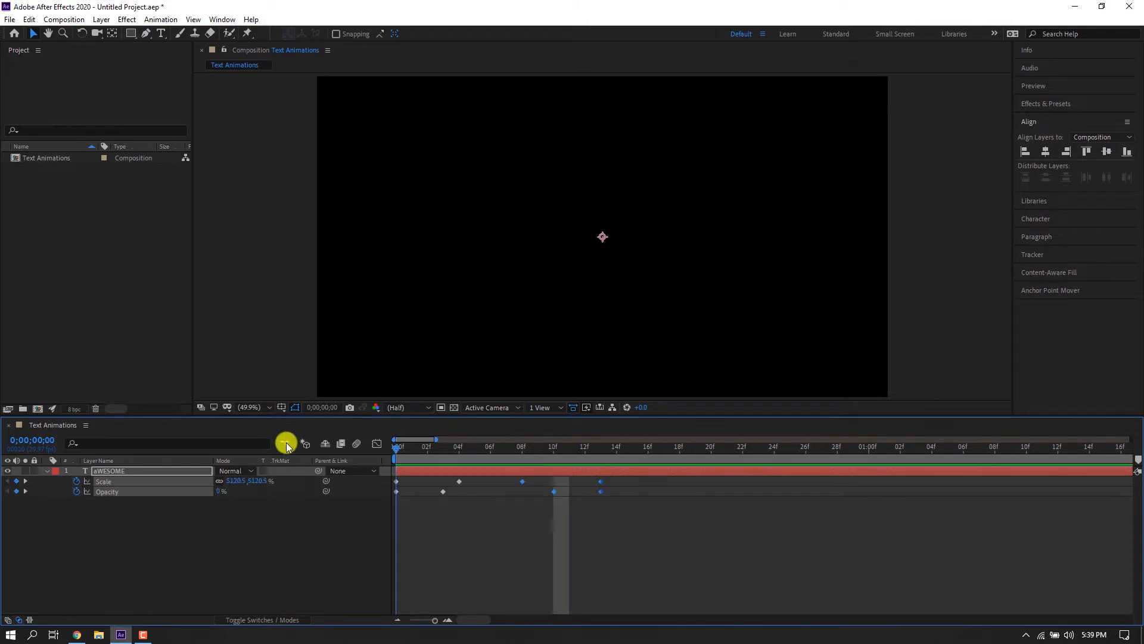
{"action": "key", "text": "space"}
{"action": "left_click_drag", "start_coordinate": [440, 447], "coordinate": [528, 452]}
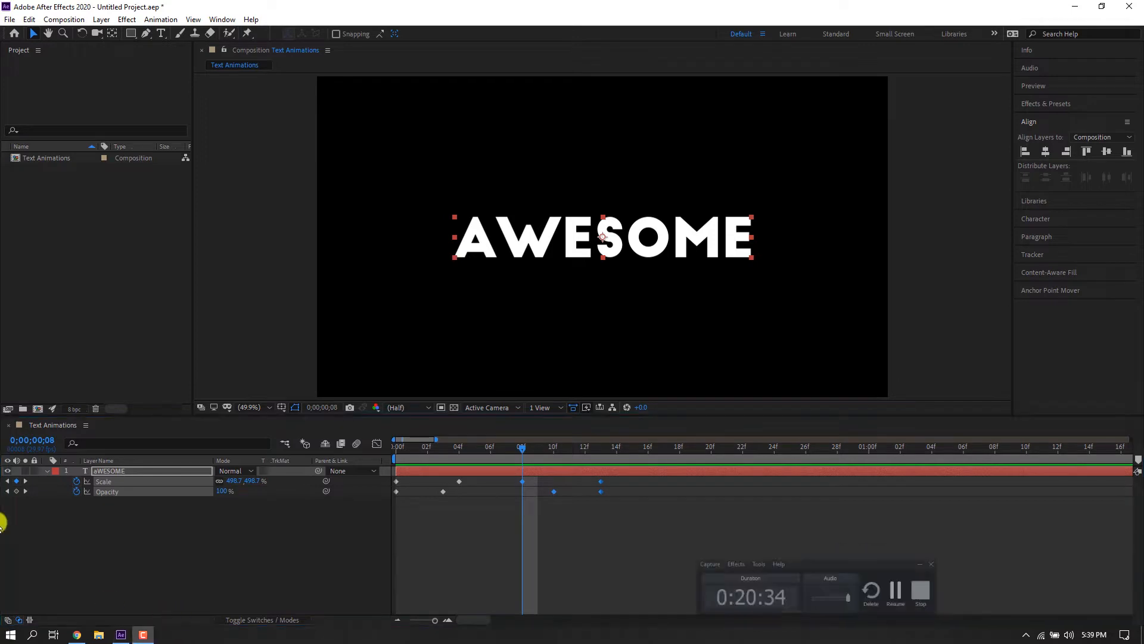
{"action": "left_click_drag", "start_coordinate": [531, 481], "coordinate": [484, 483]}
Apply Easy Ease to all Scale keyframes.
{"action": "left_click_drag", "start_coordinate": [616, 480], "coordinate": [374, 441]}
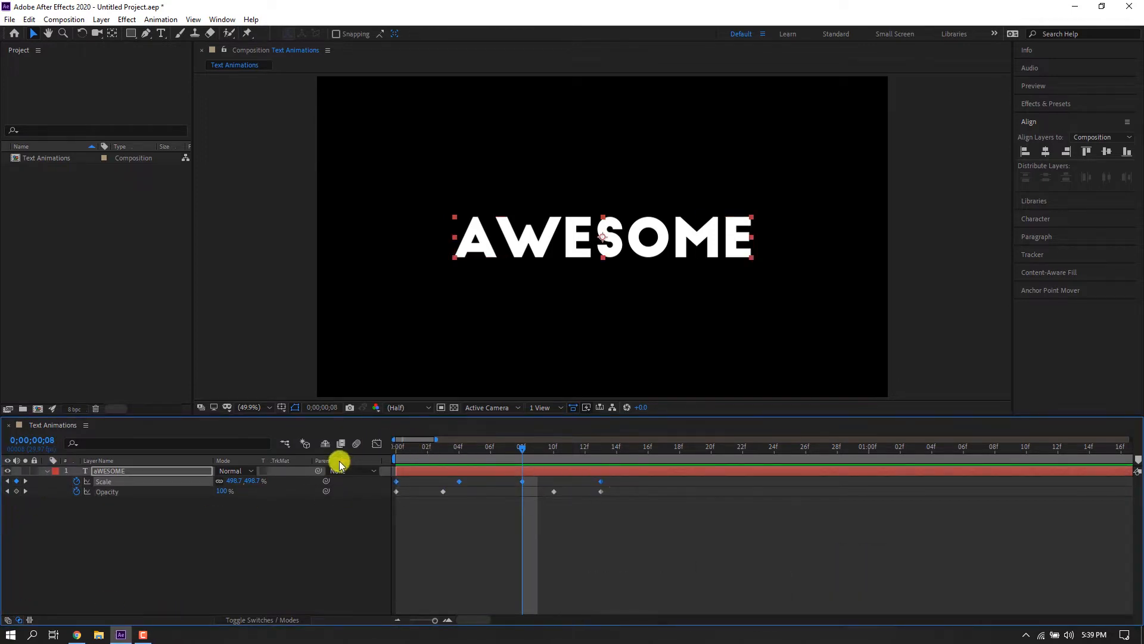
{"action": "right_click", "coordinate": [397, 482]}
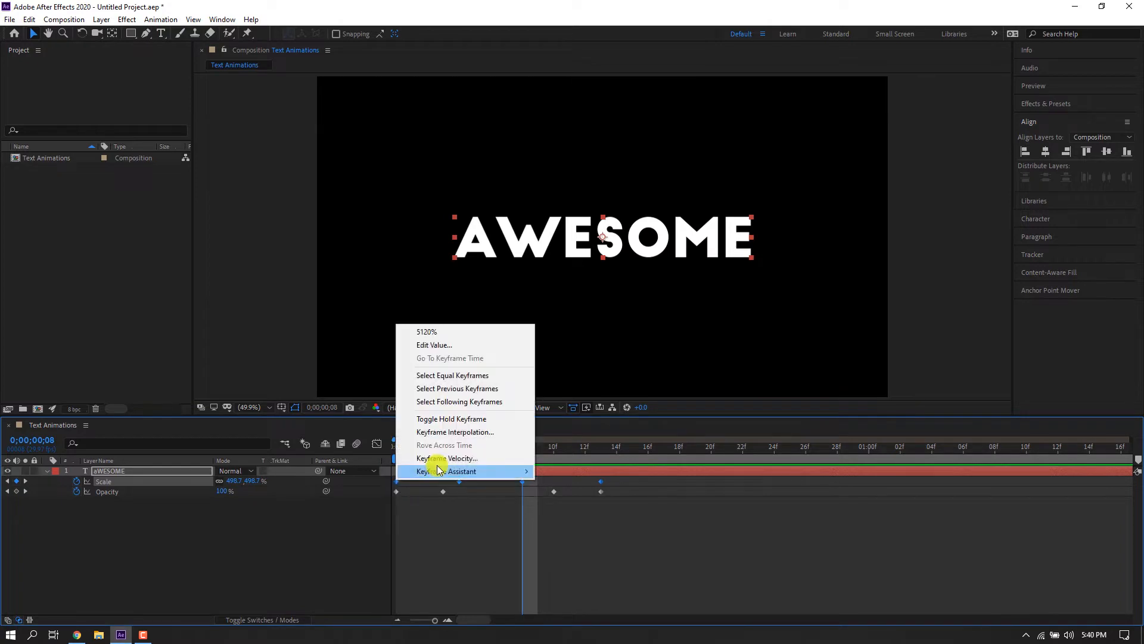
{"action": "mouse_move", "coordinate": [442, 470]}
{"action": "left_click", "coordinate": [571, 513]}
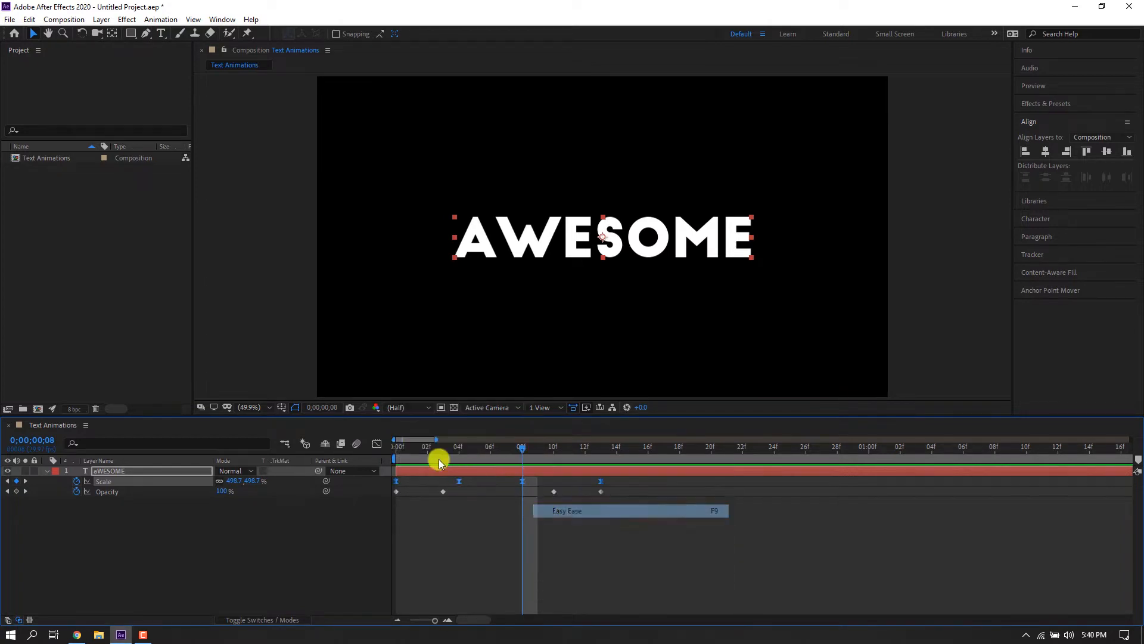
Inspect the Scale speed curve in the Graph Editor for the selected keyframes.
{"action": "left_click", "coordinate": [377, 444]}
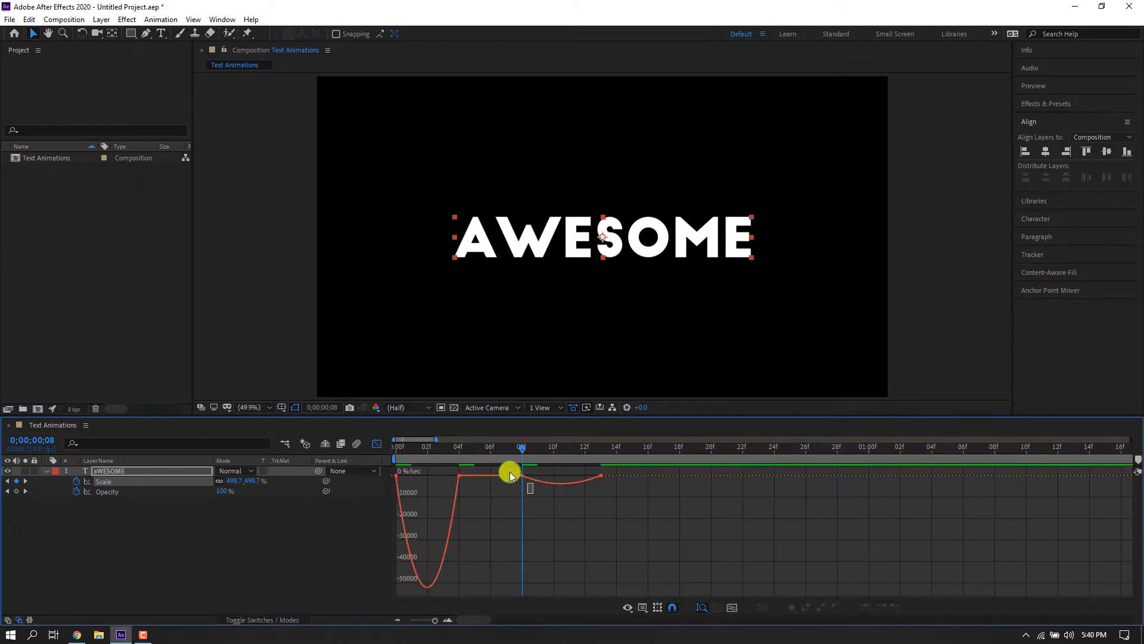
{"action": "left_click_drag", "start_coordinate": [510, 473], "coordinate": [500, 468]}
{"action": "left_click", "coordinate": [377, 446]}
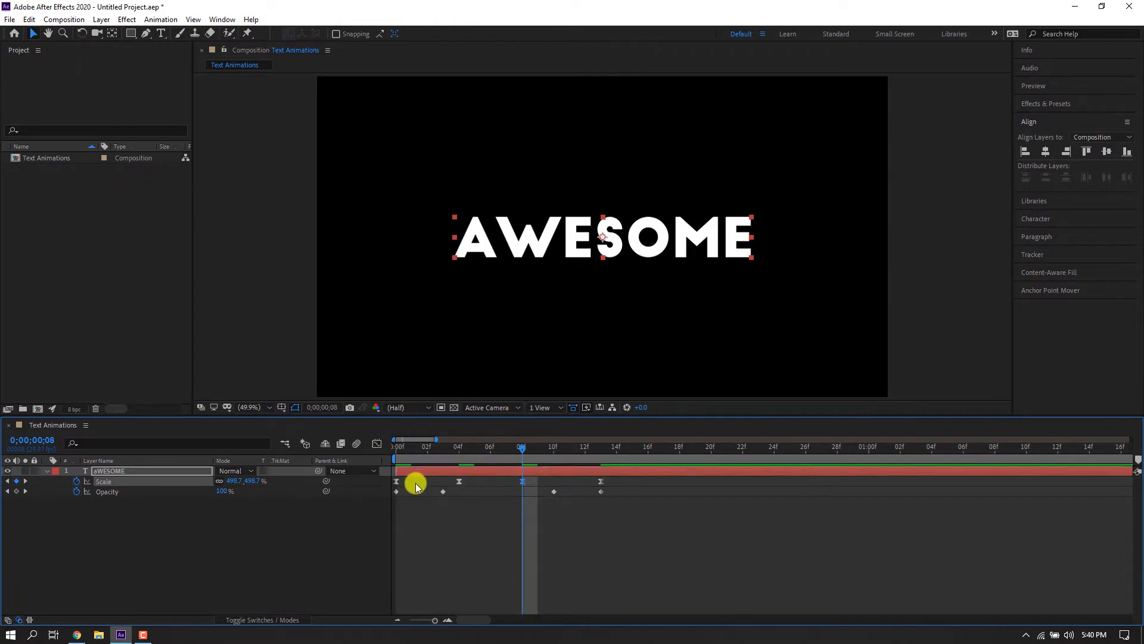
{"action": "left_click", "coordinate": [397, 481]}
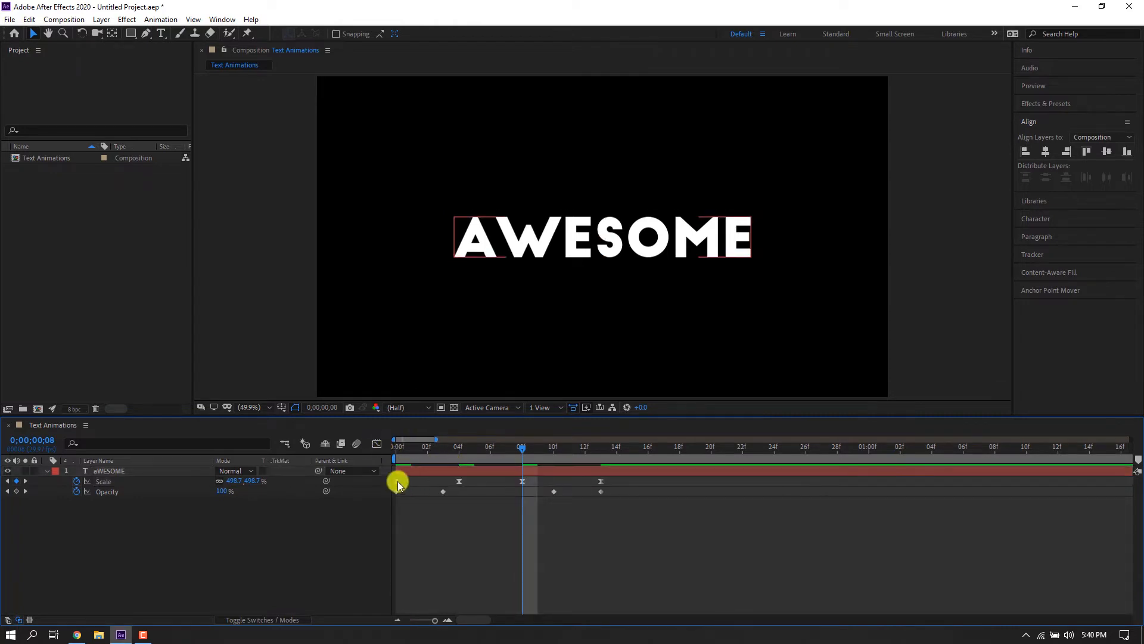
{"action": "left_click", "coordinate": [523, 482]}
{"action": "left_click", "coordinate": [378, 446]}
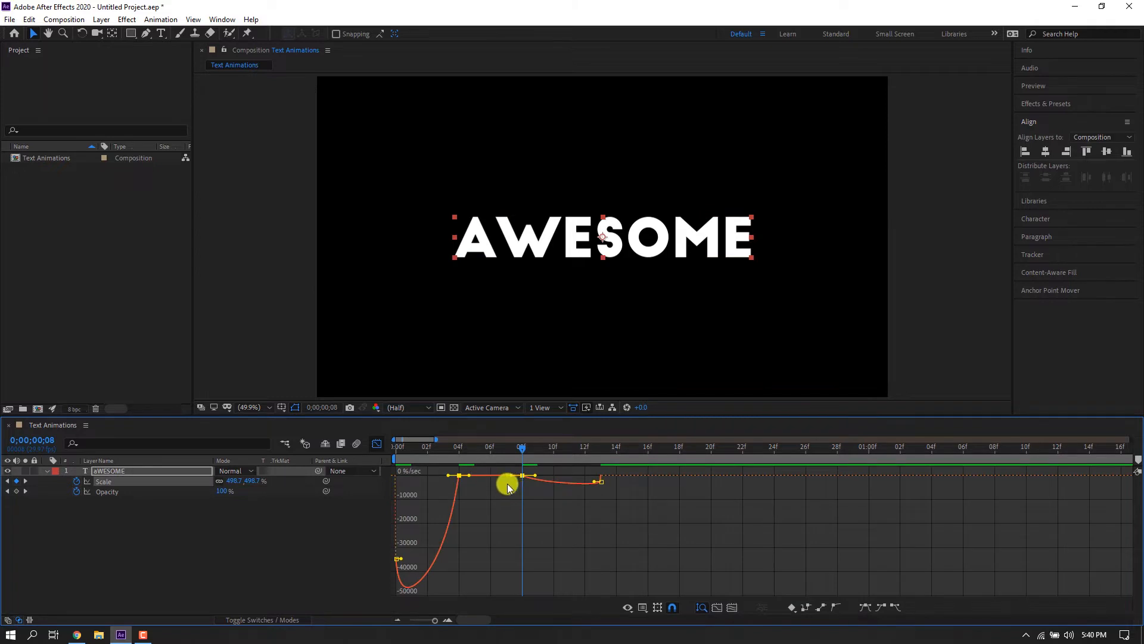
{"action": "left_click", "coordinate": [378, 446]}
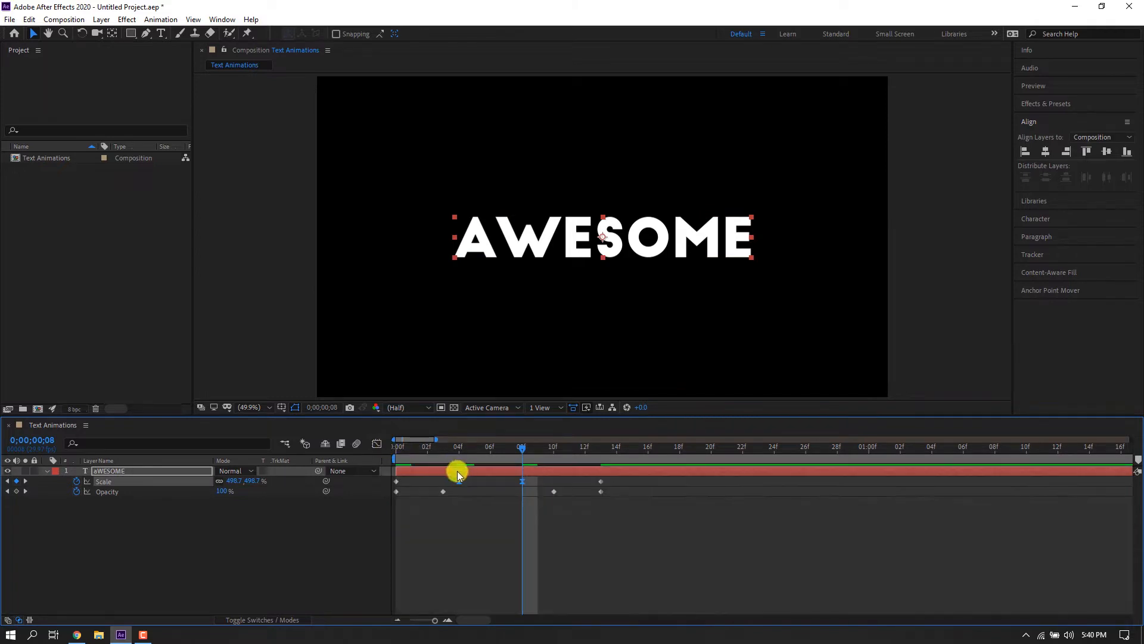
Extend the ease influence handles on the Scale speed curve in the Graph Editor.
{"action": "left_click", "coordinate": [377, 445]}
{"action": "left_click_drag", "start_coordinate": [447, 475], "coordinate": [438, 475]}
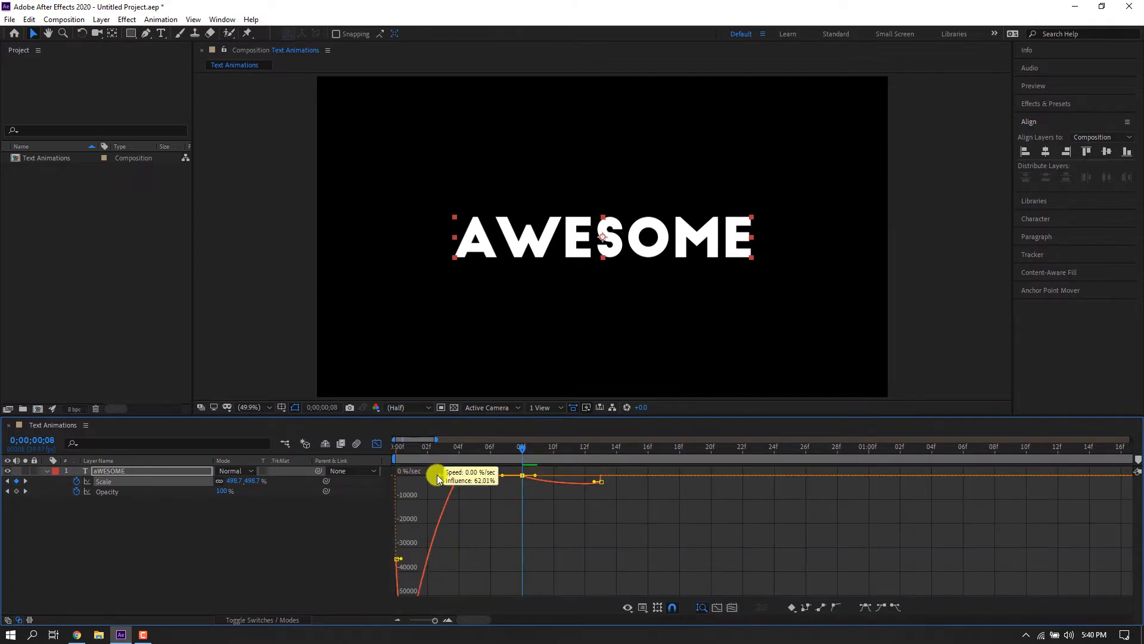
{"action": "left_click_drag", "start_coordinate": [535, 475], "coordinate": [541, 475]}
{"action": "left_click", "coordinate": [376, 444]}
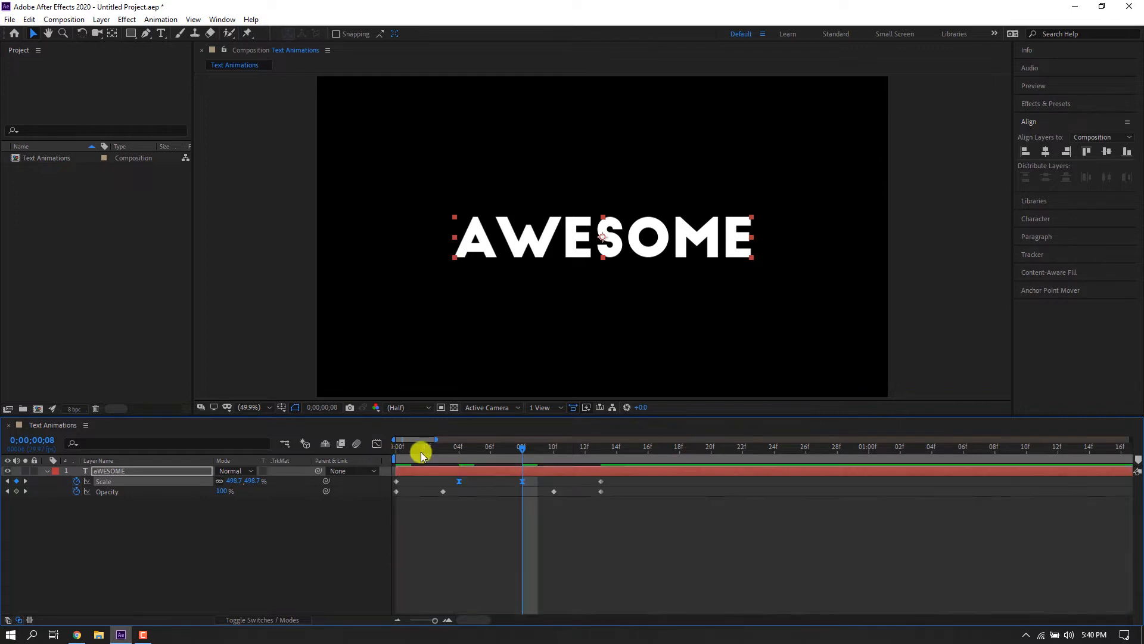
Apply Easy Ease to all of the Opacity keyframes.
{"action": "key", "text": "space"}
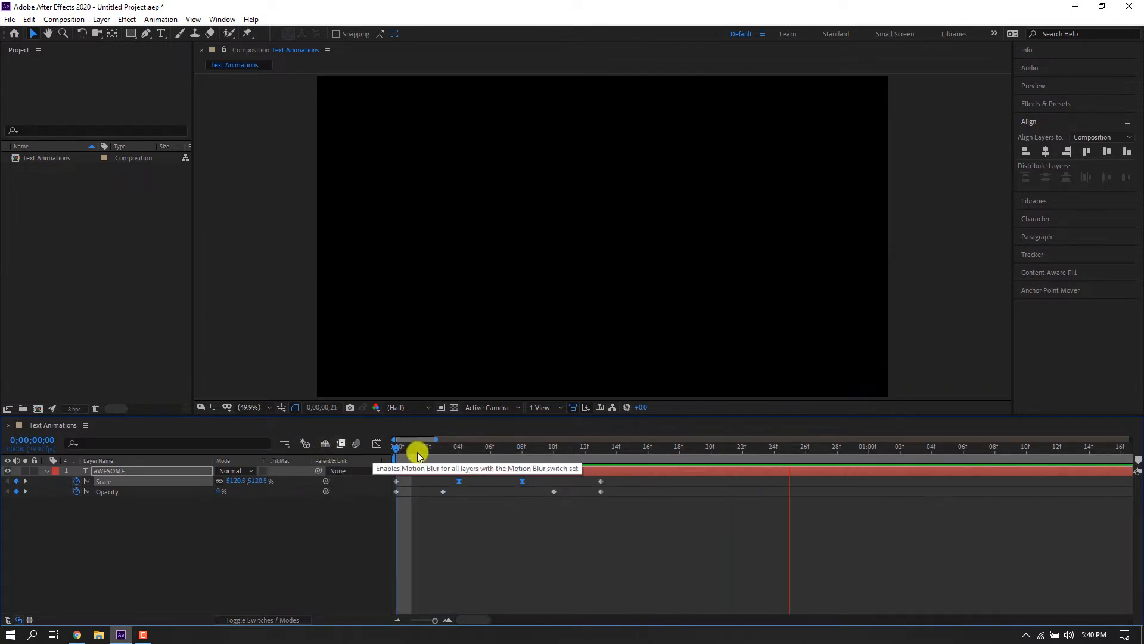
{"action": "left_click_drag", "start_coordinate": [417, 452], "coordinate": [569, 452]}
{"action": "left_click_drag", "start_coordinate": [552, 498], "coordinate": [397, 491]}
{"action": "right_click", "coordinate": [397, 492]}
{"action": "mouse_move", "coordinate": [421, 483]}
{"action": "left_click", "coordinate": [571, 521]}
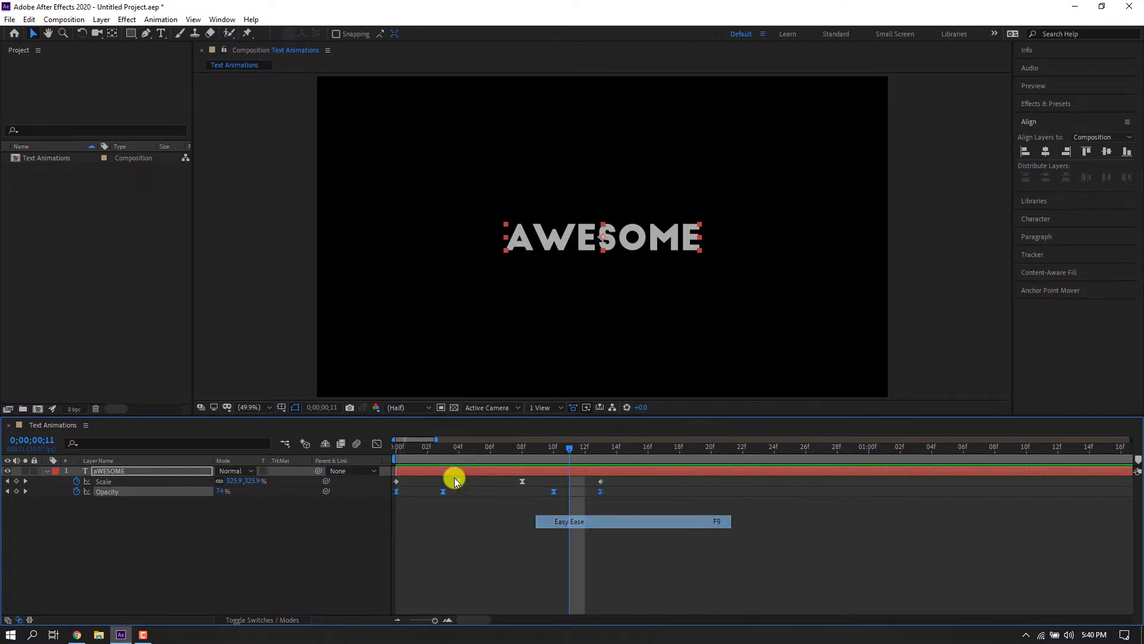
Move the outro Scale and Opacity keyframes about four frames later so the animation ends around frame 17, and preview it.
{"action": "key", "text": "Home"}
{"action": "key", "text": "space"}
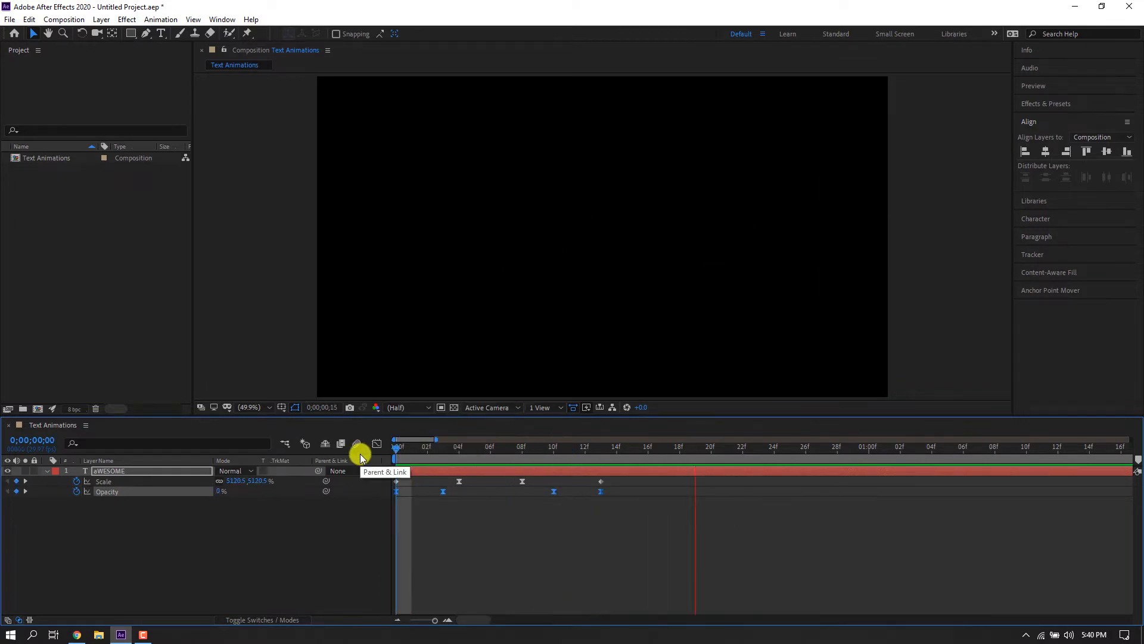
{"action": "left_click_drag", "start_coordinate": [615, 515], "coordinate": [585, 482]}
{"action": "left_click_drag", "start_coordinate": [538, 448], "coordinate": [372, 453]}
{"action": "key", "text": "Home"}
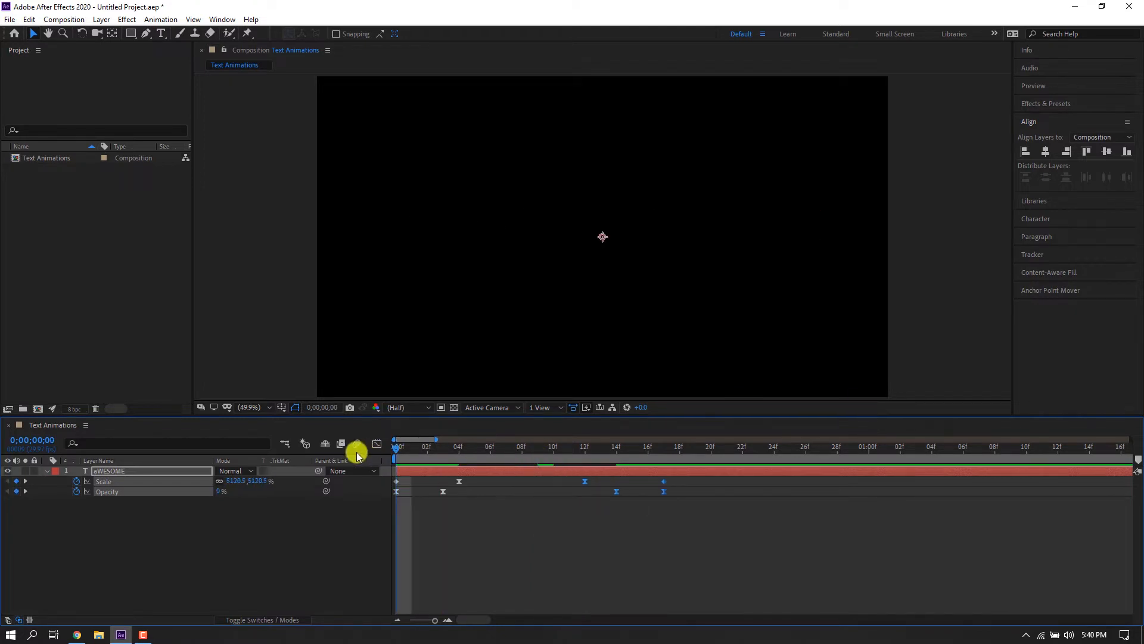
{"action": "key", "text": "space"}
{"action": "left_click_drag", "start_coordinate": [577, 455], "coordinate": [335, 445]}
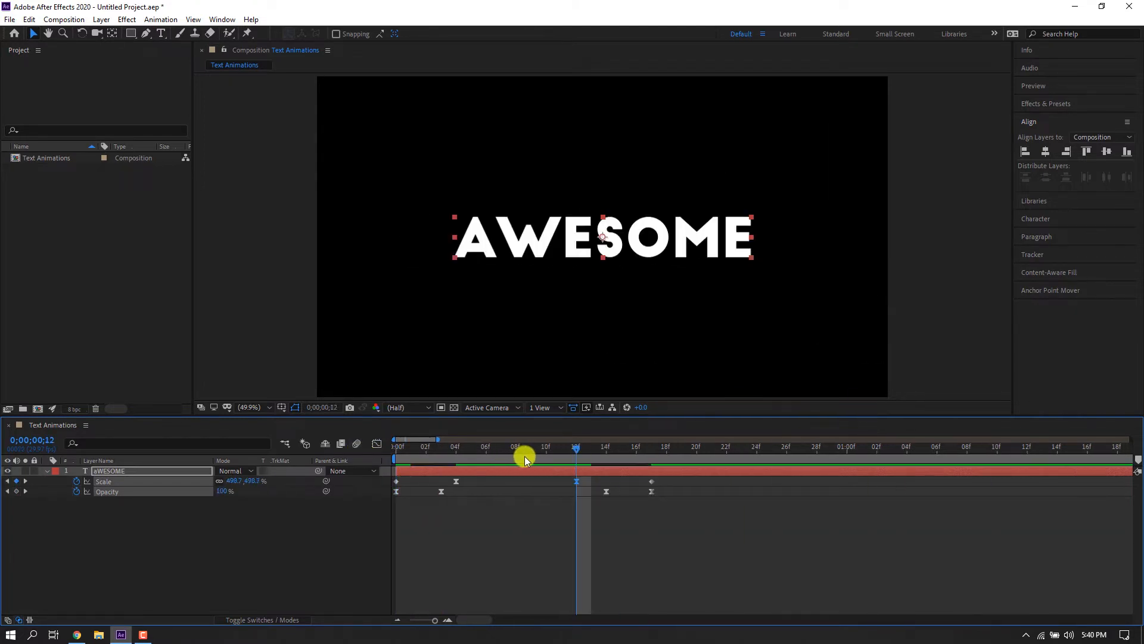
{"action": "key", "text": "space"}
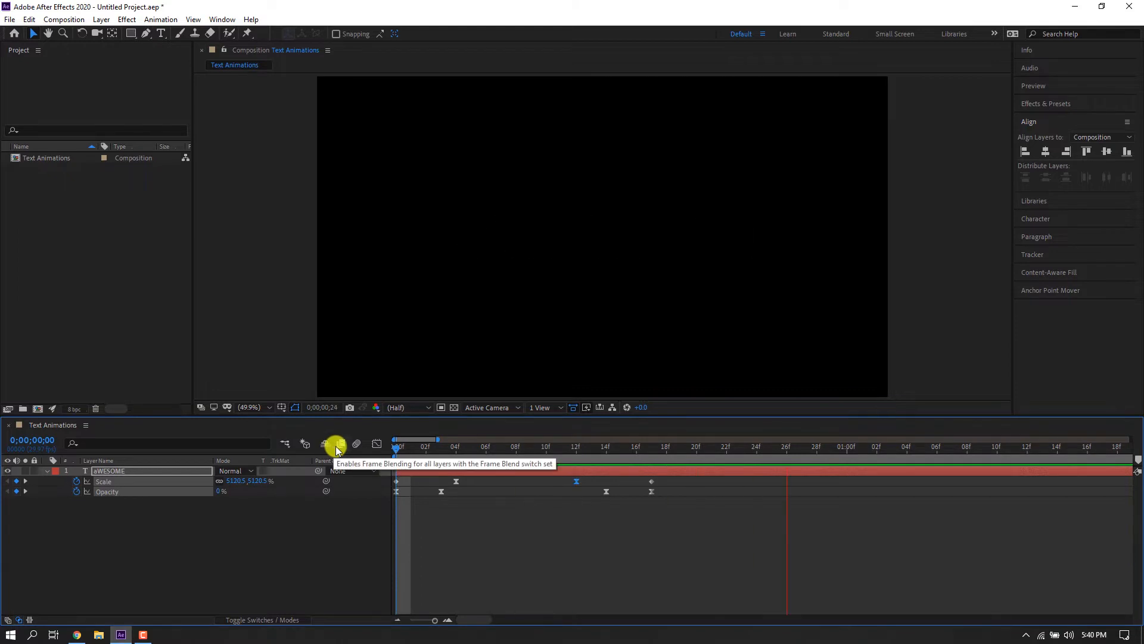
Duplicate the AWESOME layer and send the copy one step down beneath the original.
{"action": "left_click", "coordinate": [607, 449]}
{"action": "left_click", "coordinate": [580, 513]}
{"action": "left_click", "coordinate": [564, 471]}
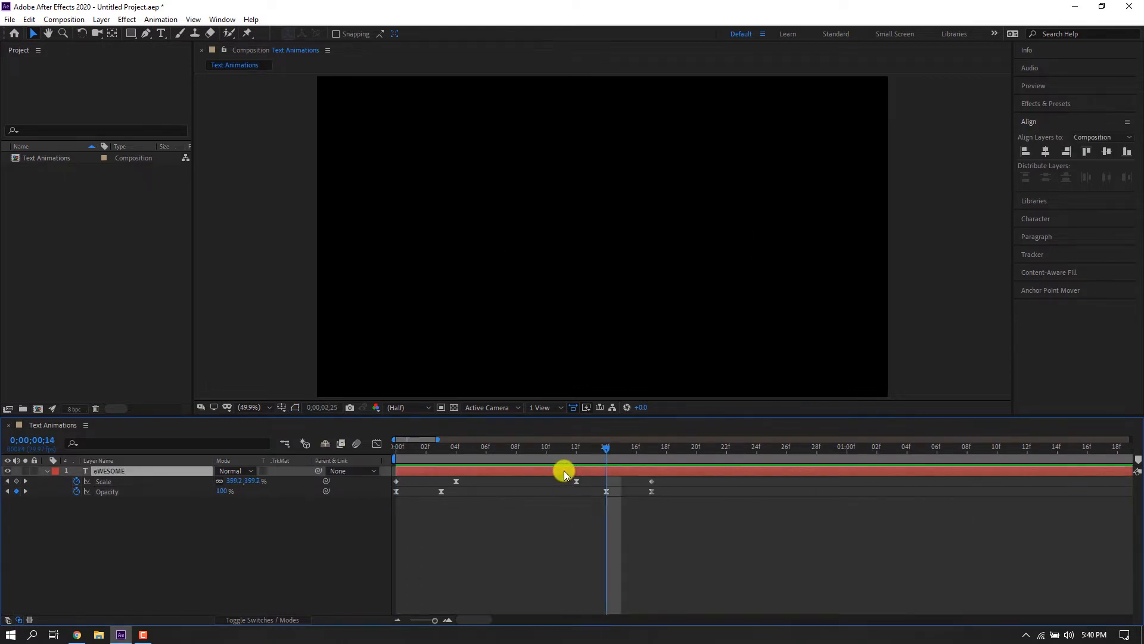
{"action": "key", "text": "ctrl+d"}
{"action": "key", "text": "ctrl+bracketleft"}
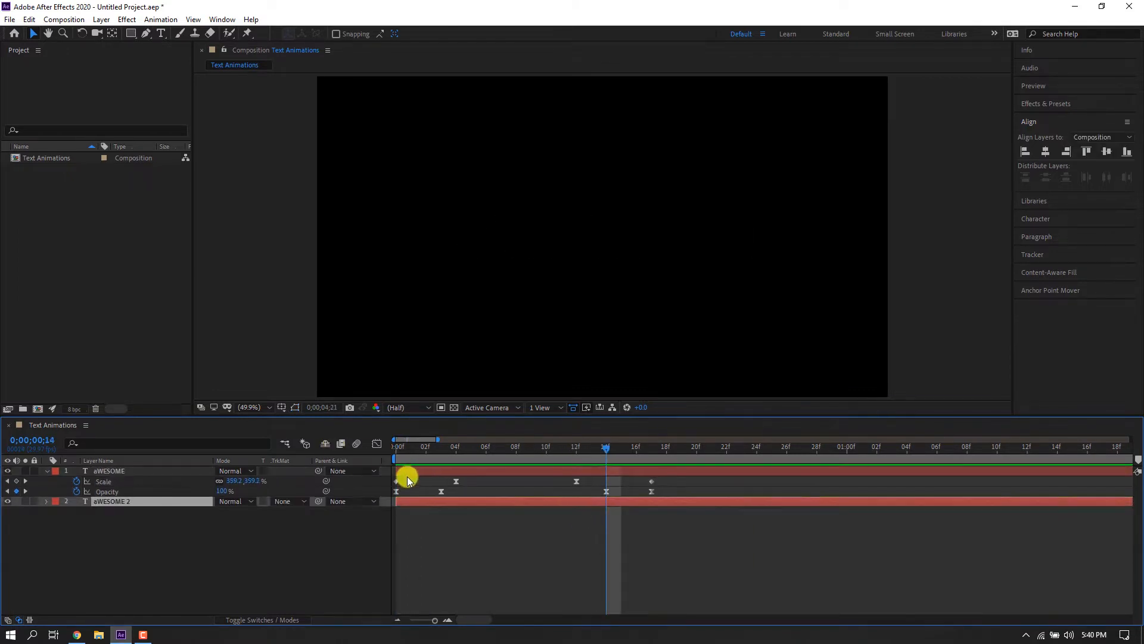
Change the duplicate's text to TYPOGRAPHY and center it horizontally in the composition.
{"action": "left_click_drag", "start_coordinate": [576, 453], "coordinate": [459, 462]}
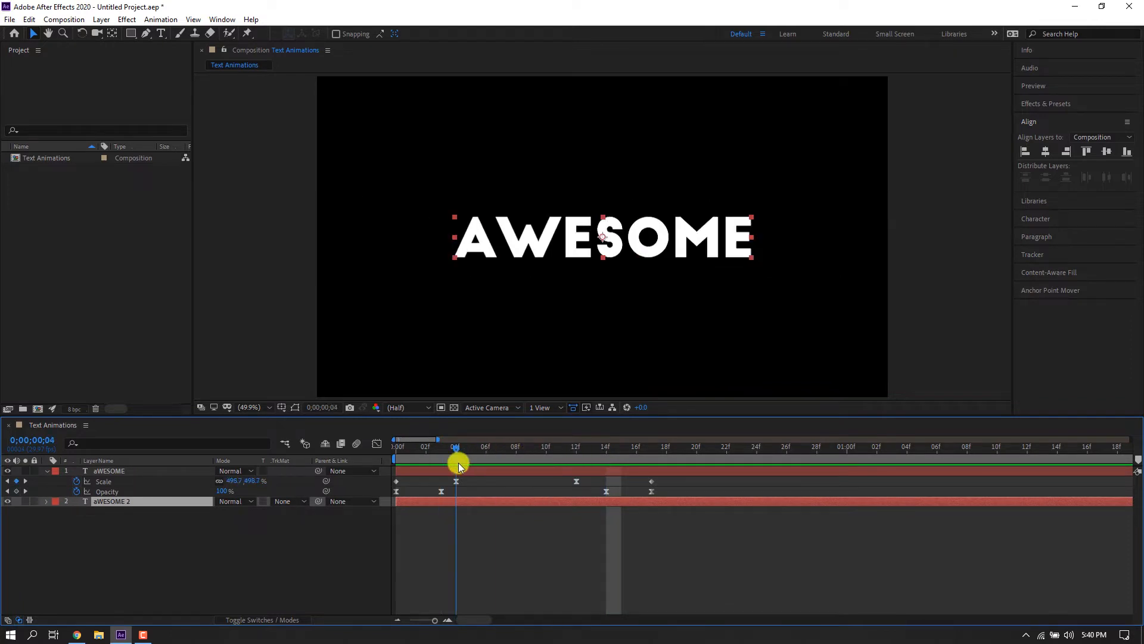
{"action": "double_click", "coordinate": [460, 503]}
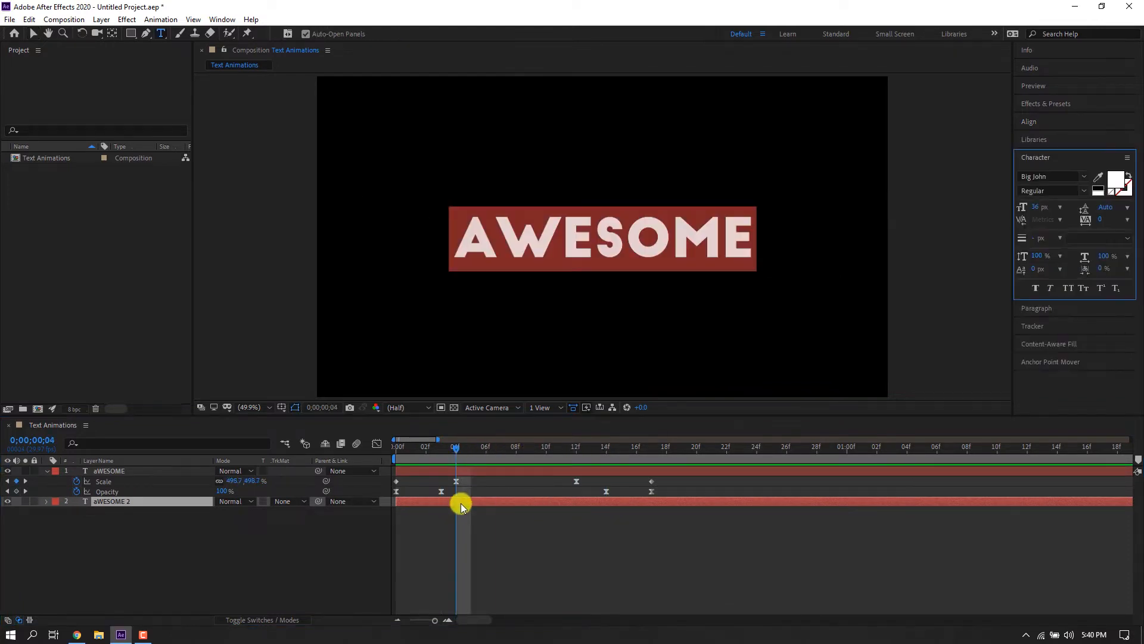
{"action": "type", "text": "T"}
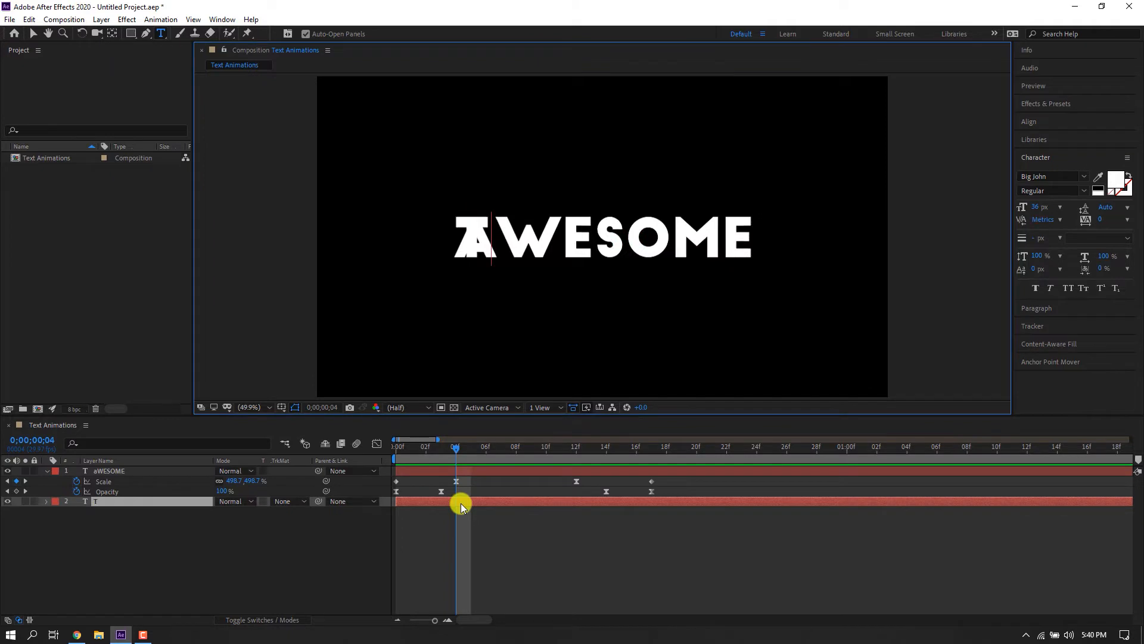
{"action": "type", "text": "YPOGRAPHY"}
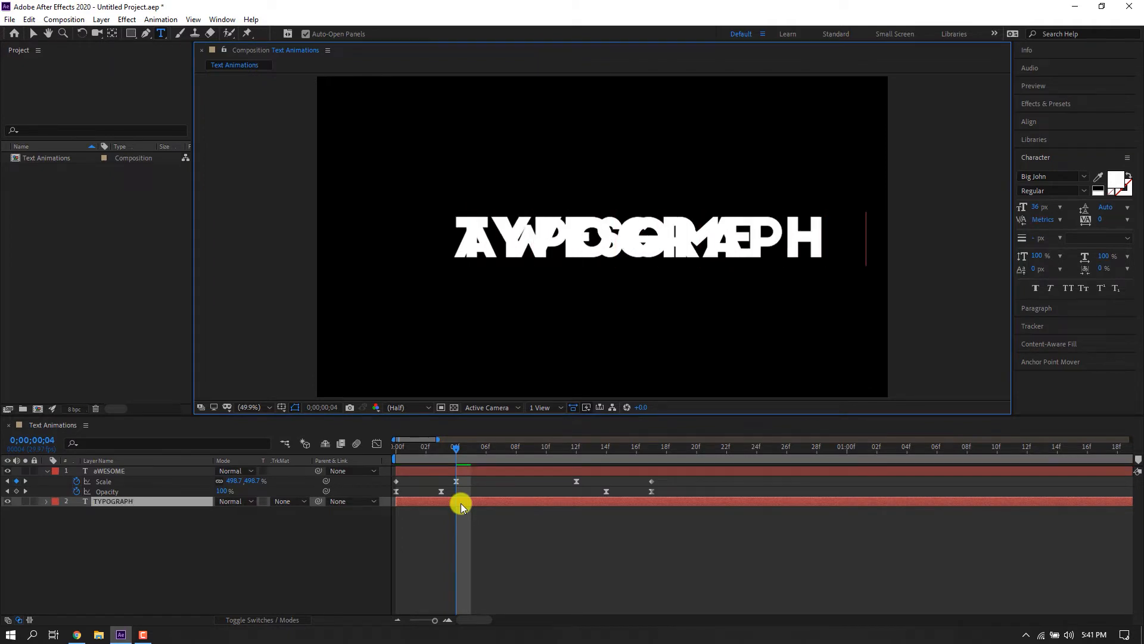
{"action": "left_click", "coordinate": [34, 33]}
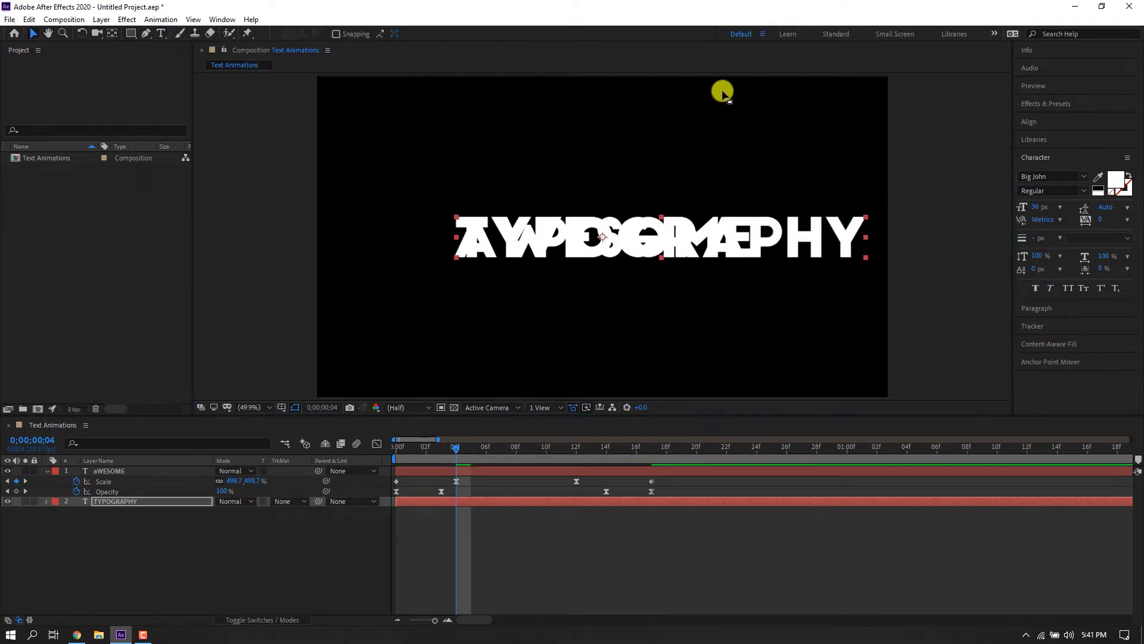
{"action": "left_click", "coordinate": [1029, 121]}
{"action": "left_click", "coordinate": [1046, 152]}
{"action": "key", "text": "Caps_Lock"}
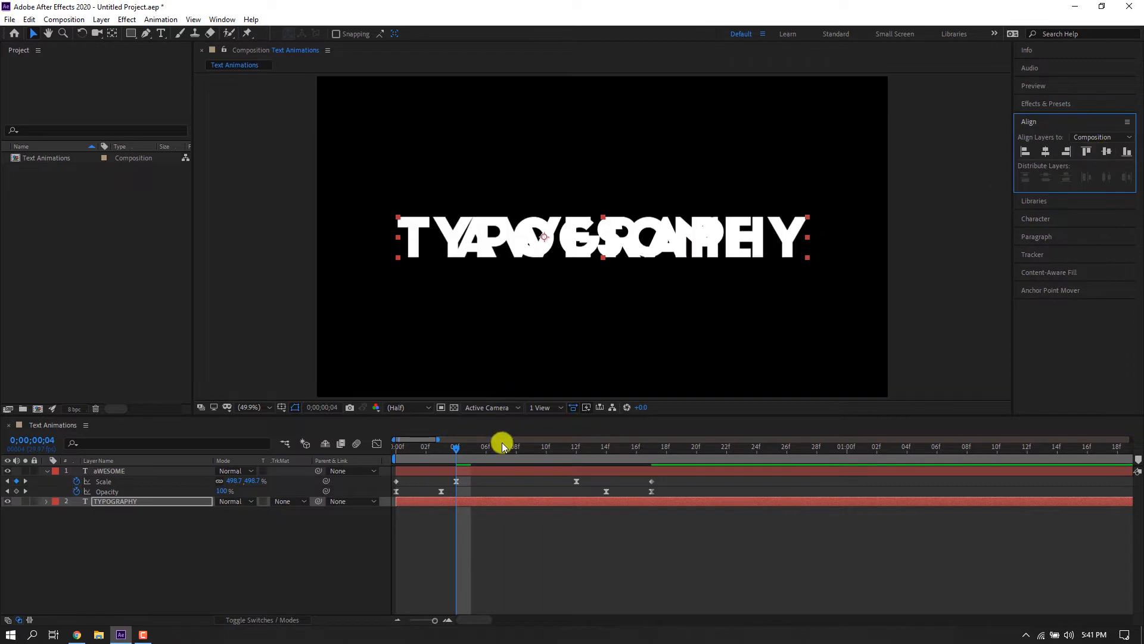
Shift the TYPOGRAPHY layer so it starts at frame 12, and preview.
{"action": "left_click_drag", "start_coordinate": [461, 503], "coordinate": [525, 505]}
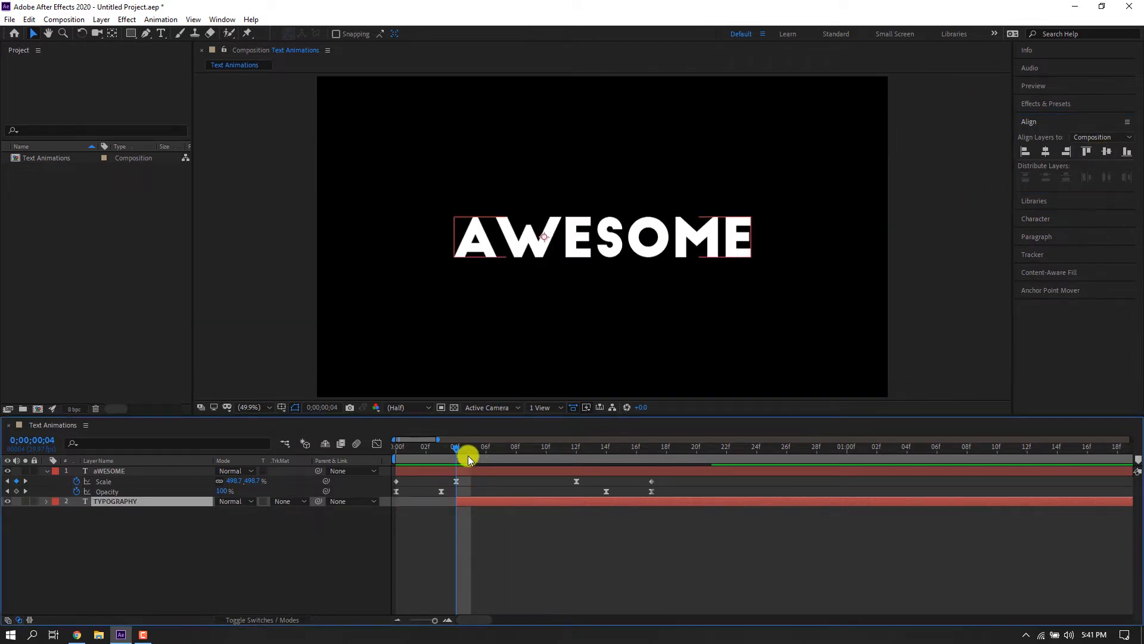
{"action": "left_click_drag", "start_coordinate": [468, 458], "coordinate": [546, 466]}
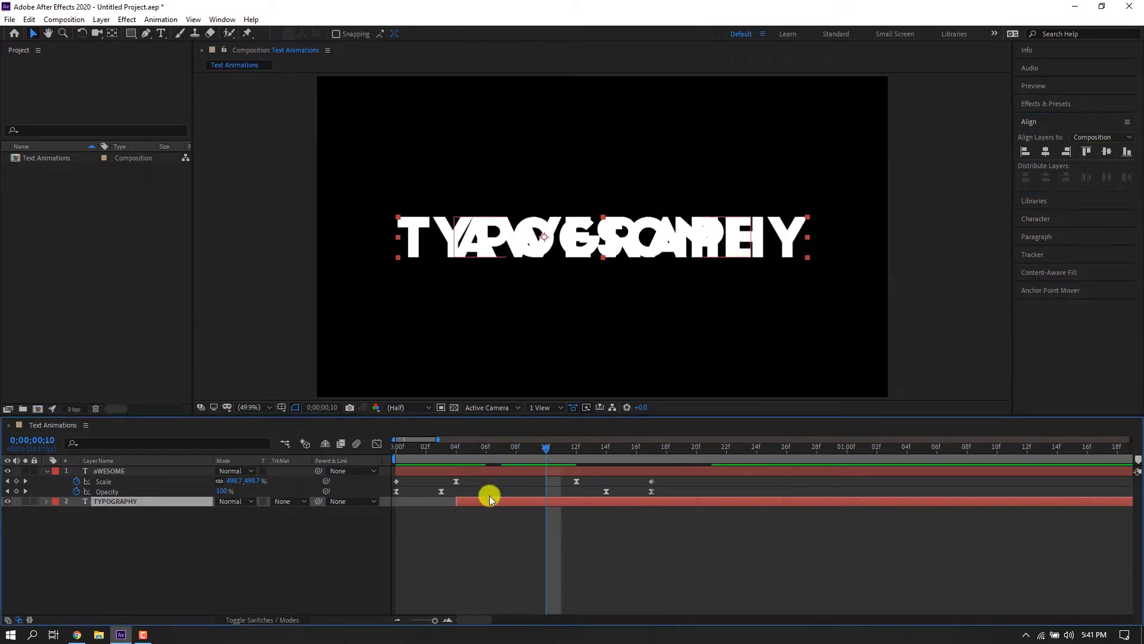
{"action": "left_click_drag", "start_coordinate": [486, 499], "coordinate": [607, 500]}
{"action": "key", "text": "space"}
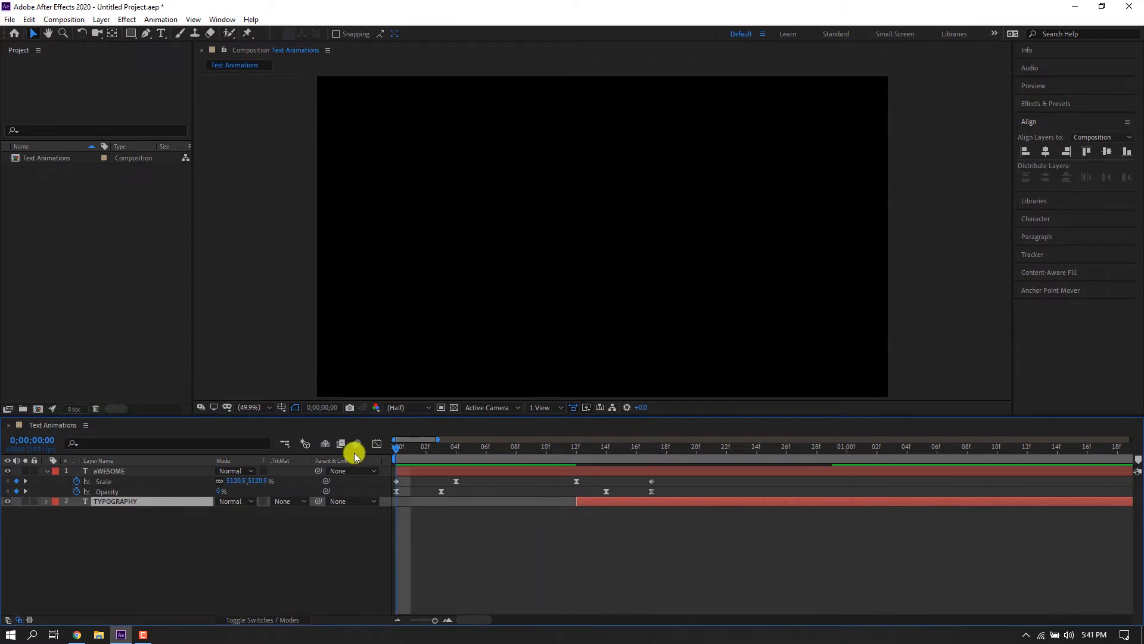
Duplicate the TYPOGRAPHY layer and change the copy's text to ANIMATI.
{"action": "left_click", "coordinate": [605, 448]}
{"action": "key", "text": "u"}
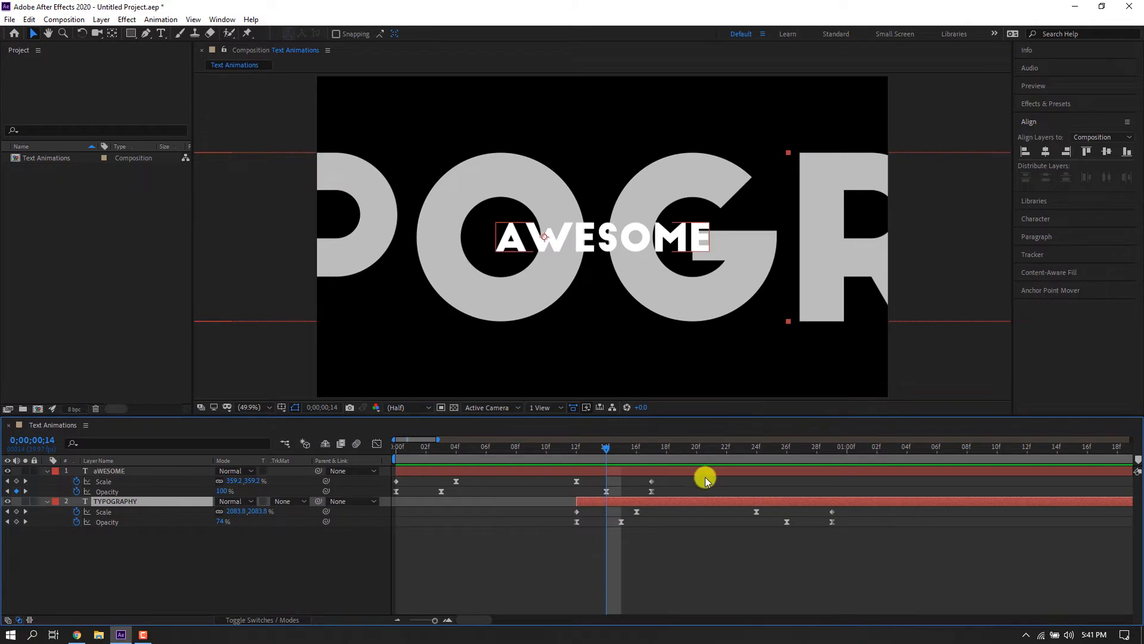
{"action": "key", "text": "ctrl+d"}
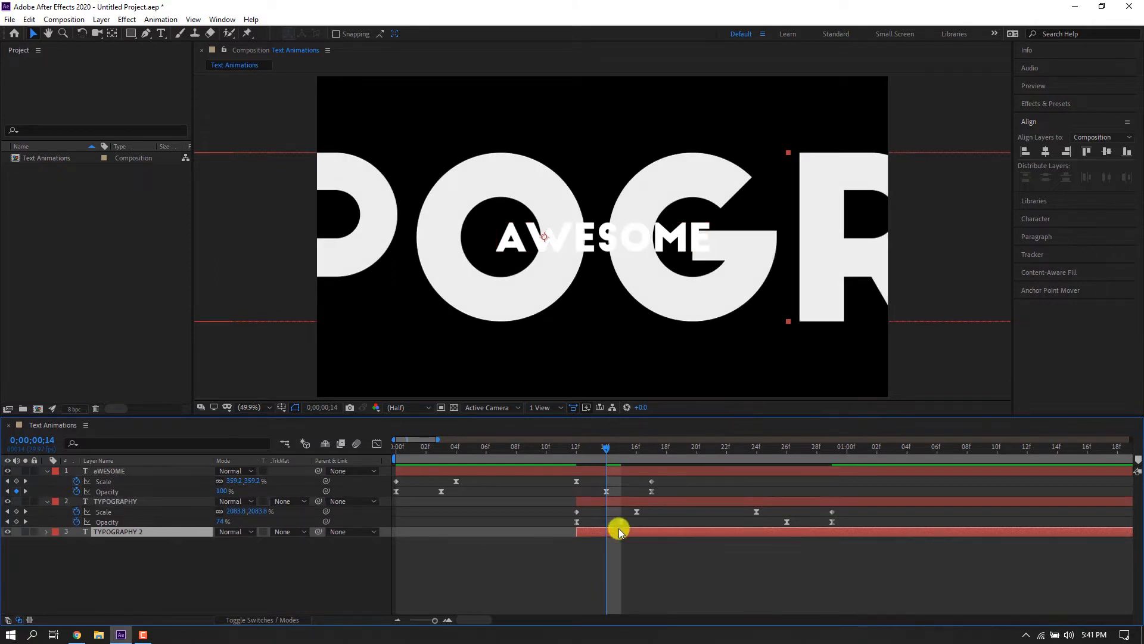
{"action": "double_click", "coordinate": [617, 533]}
{"action": "type", "text": "A"}
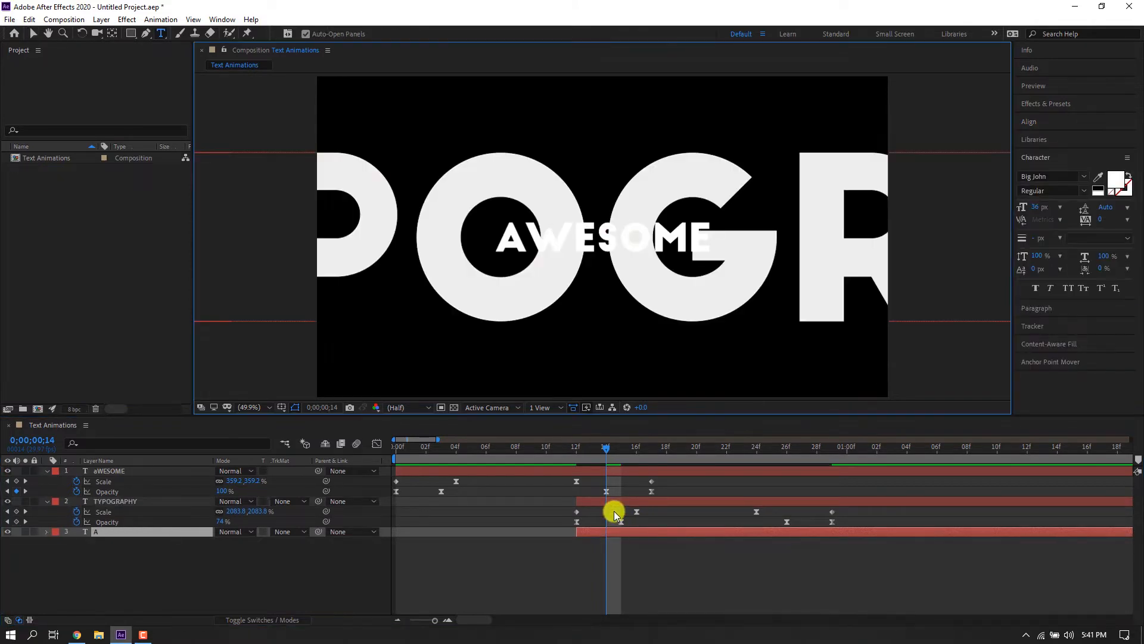
{"action": "type", "text": "NIMATI"}
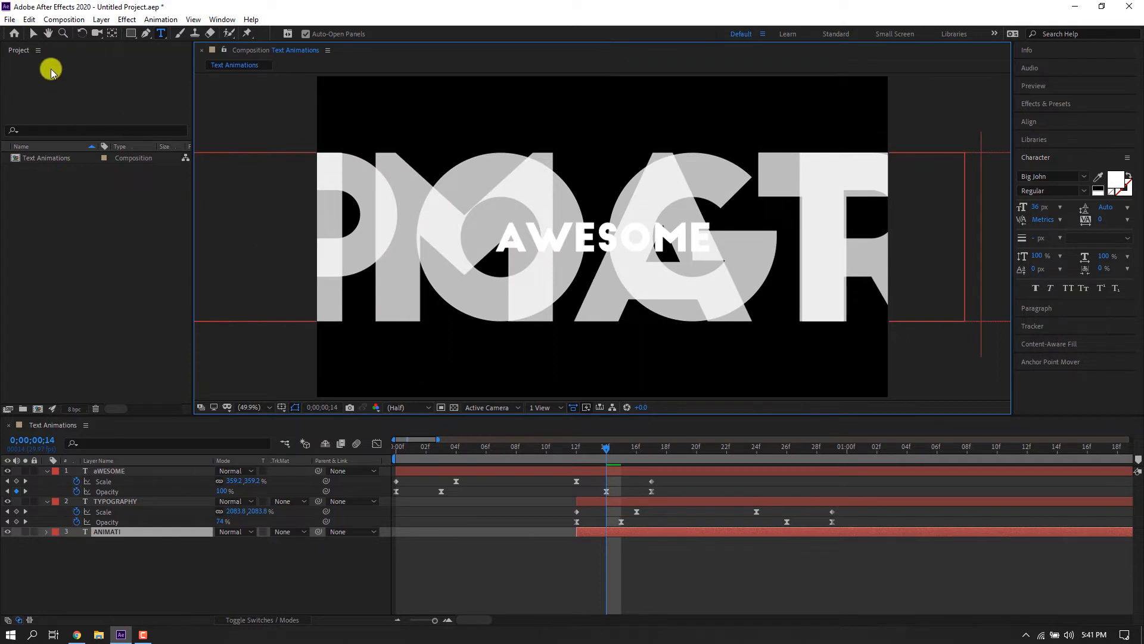
{"action": "left_click", "coordinate": [36, 35]}
Shift the new duplicate layer so it starts at about frame 24.
{"action": "left_click_drag", "start_coordinate": [617, 530], "coordinate": [796, 533]}
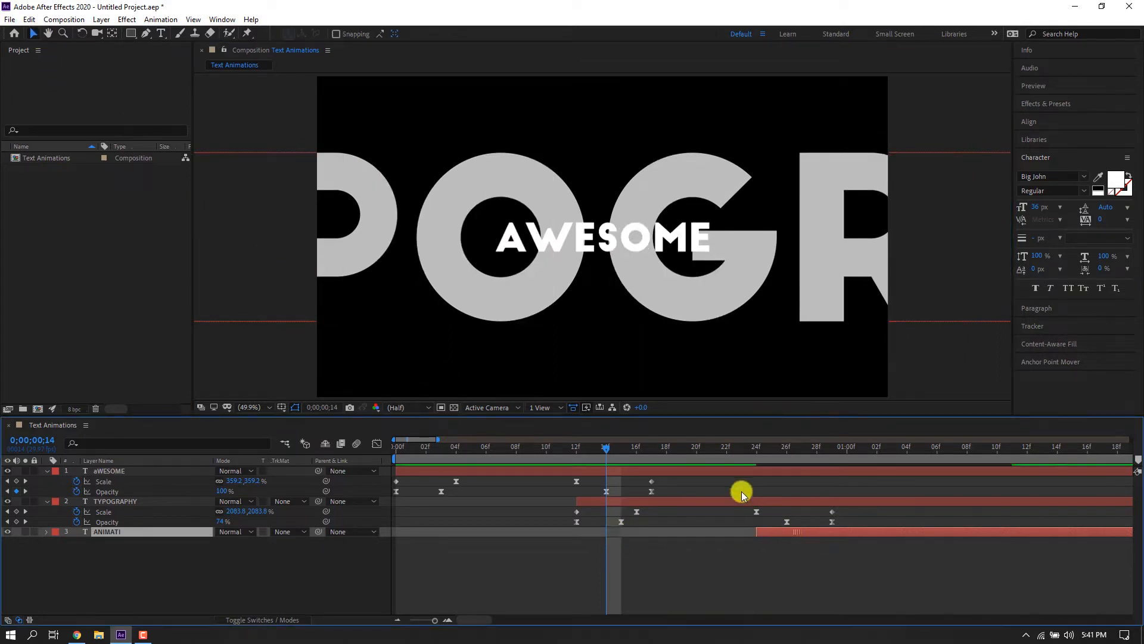
{"action": "left_click", "coordinate": [745, 452]}
{"action": "mouse_move", "coordinate": [755, 454]}
{"action": "left_mouse_down"}
{"action": "mouse_move", "coordinate": [857, 459]}
{"action": "mouse_move", "coordinate": [773, 465]}
{"action": "left_mouse_up"}
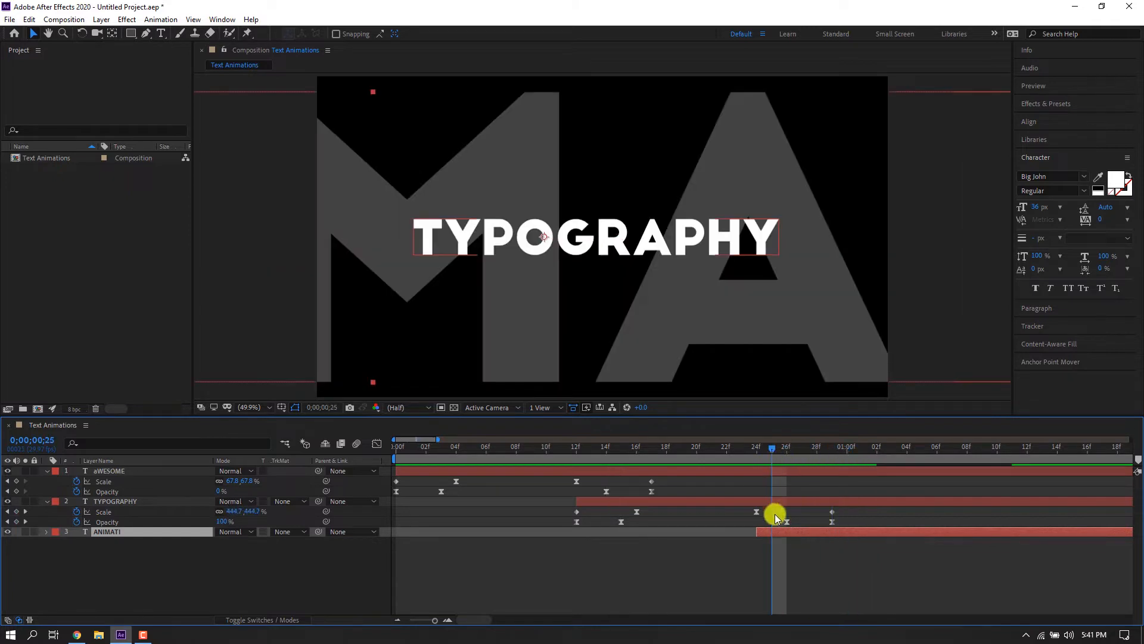
Complete the duplicate's text as ANIMATION, center it horizontally in the composition, and preview from the start.
{"action": "double_click", "coordinate": [770, 532]}
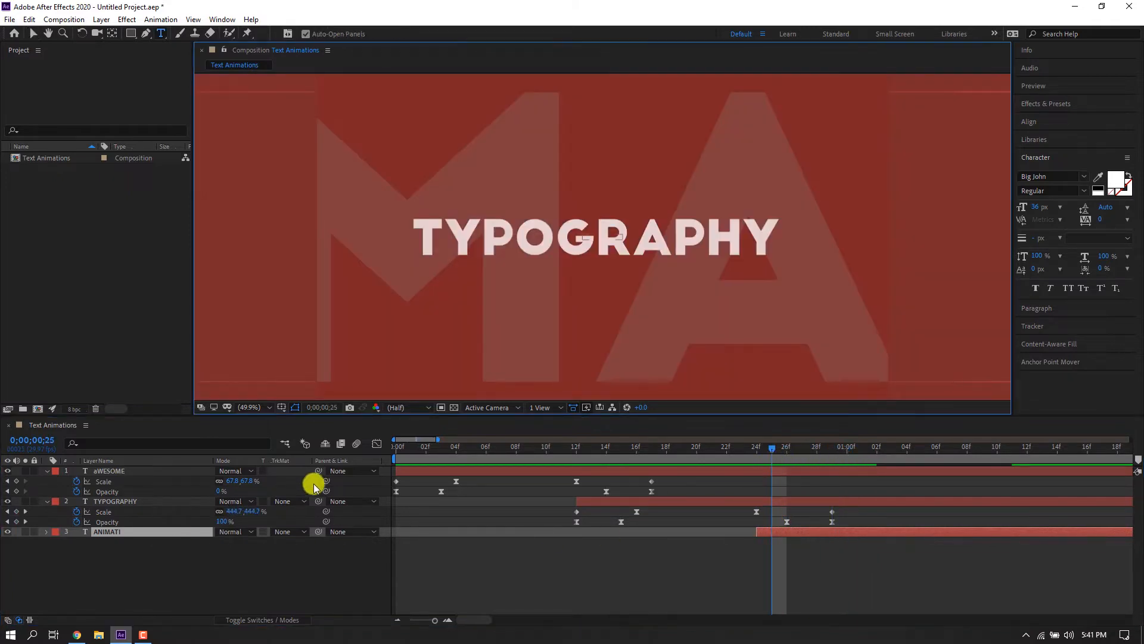
{"action": "key", "text": "Escape"}
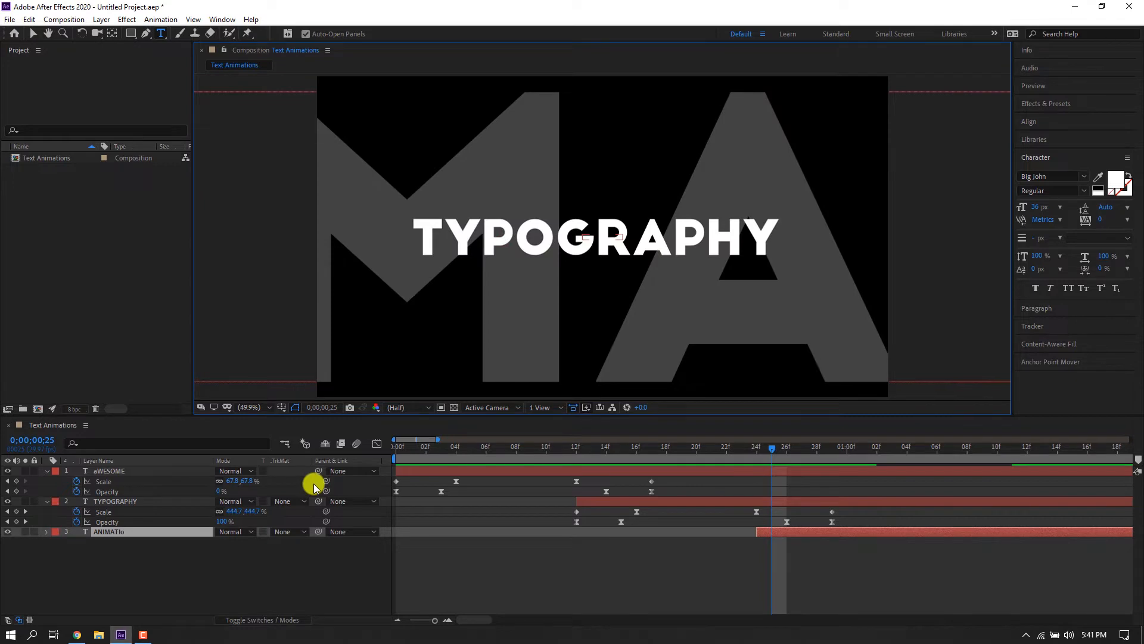
{"action": "type", "text": "on"}
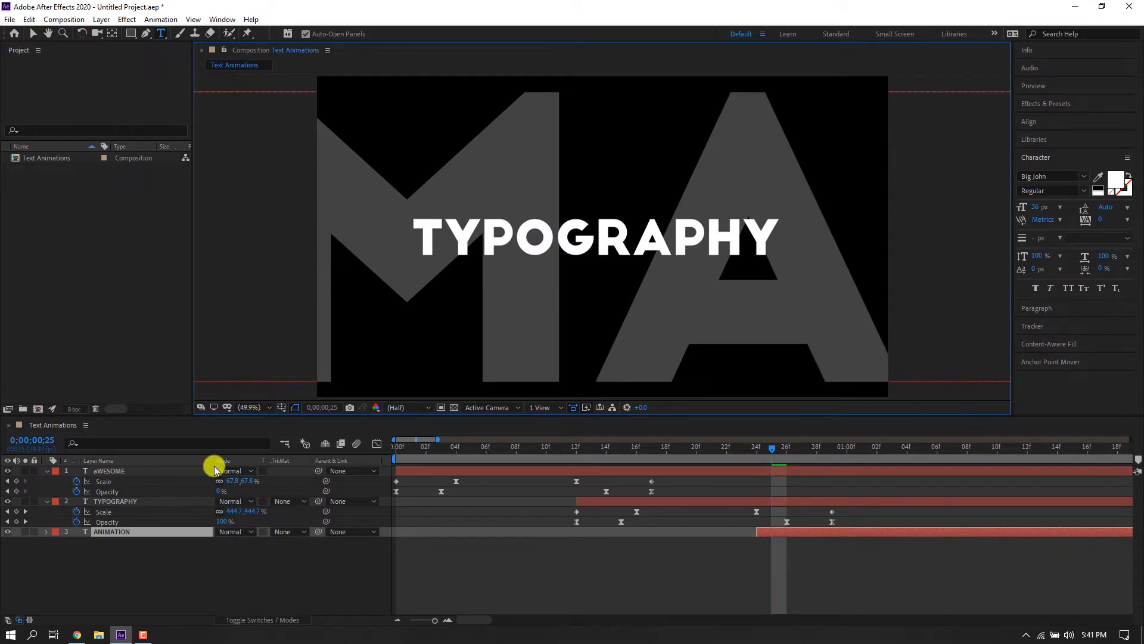
{"action": "left_click", "coordinate": [30, 36]}
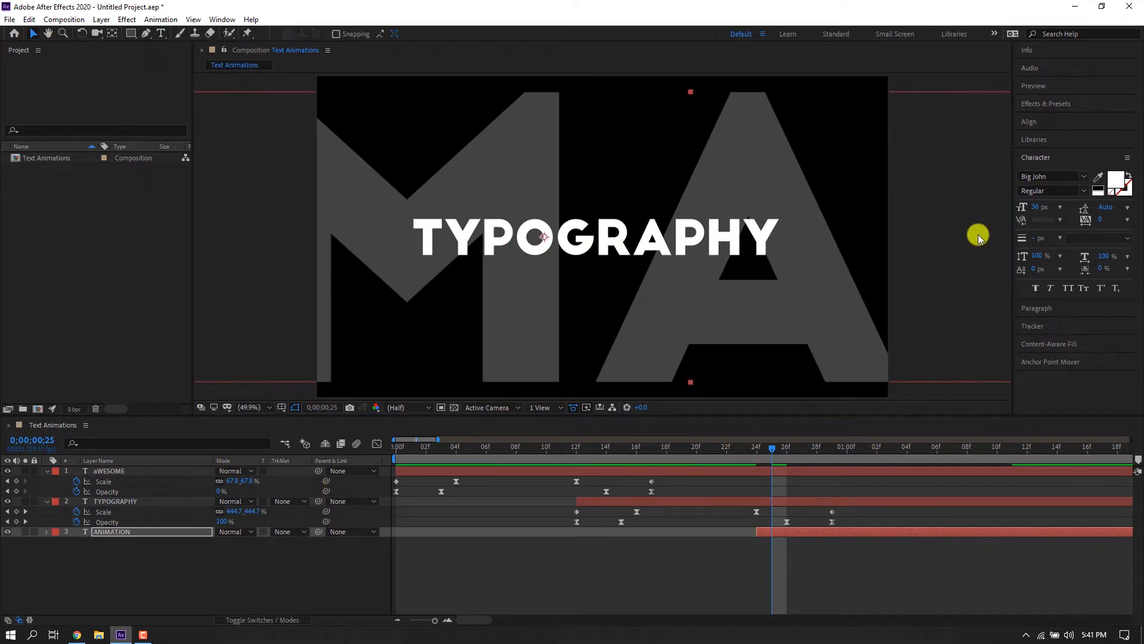
{"action": "left_click", "coordinate": [1032, 123]}
{"action": "left_click", "coordinate": [1045, 151]}
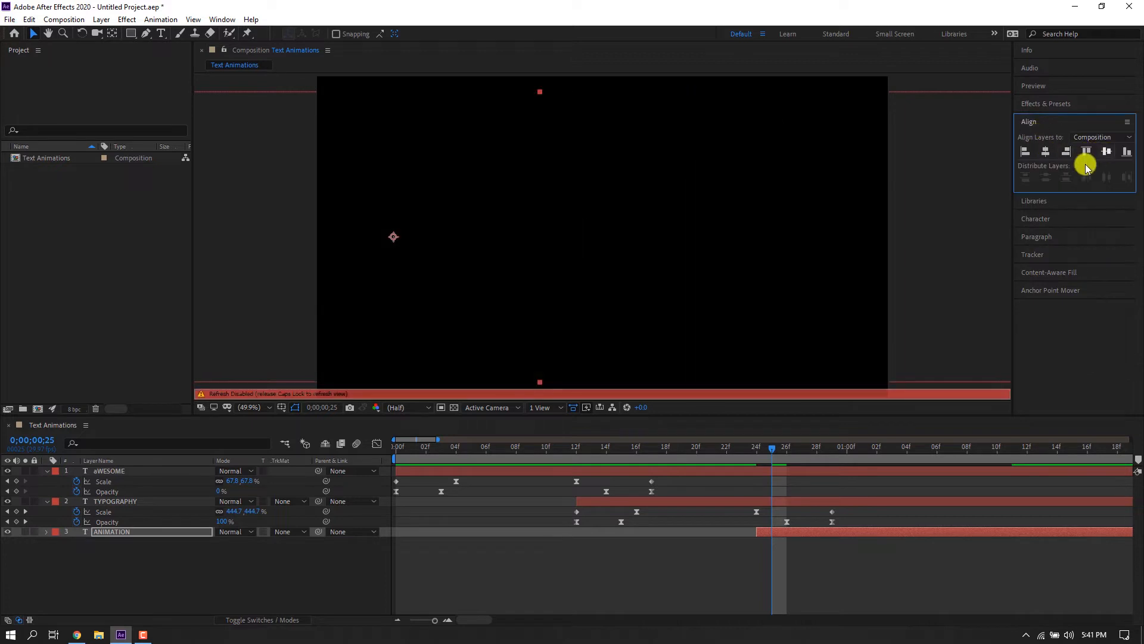
{"action": "key", "text": "Home"}
{"action": "key", "text": "space"}
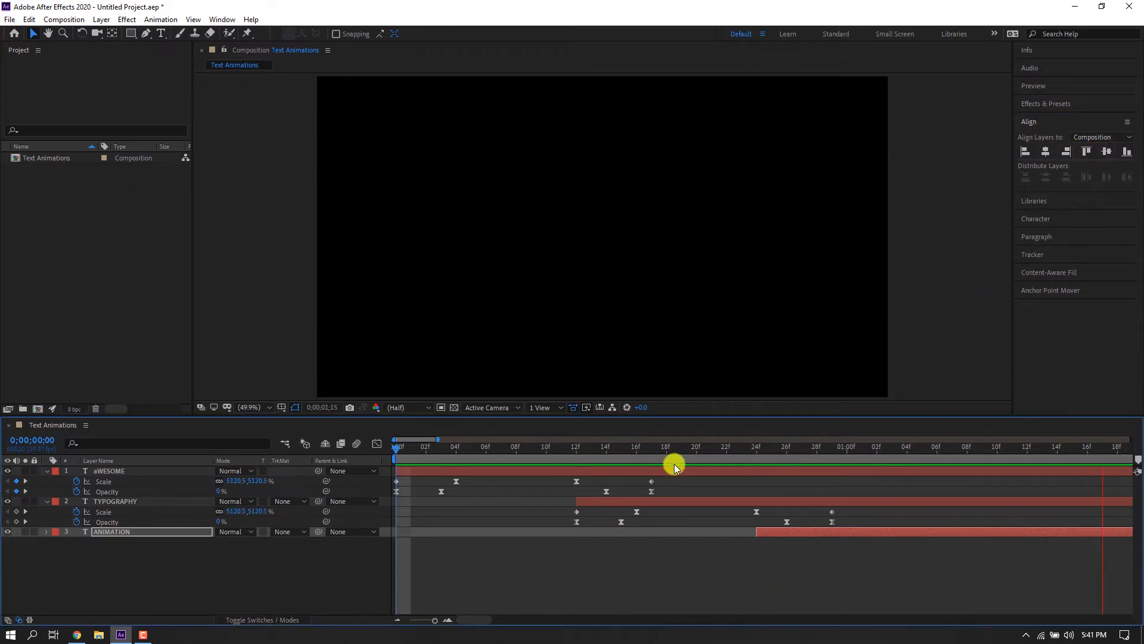
Align the ANIMATION layer to the composition's horizontal and vertical centers.
{"action": "left_click", "coordinate": [862, 454]}
{"action": "key", "text": "u"}
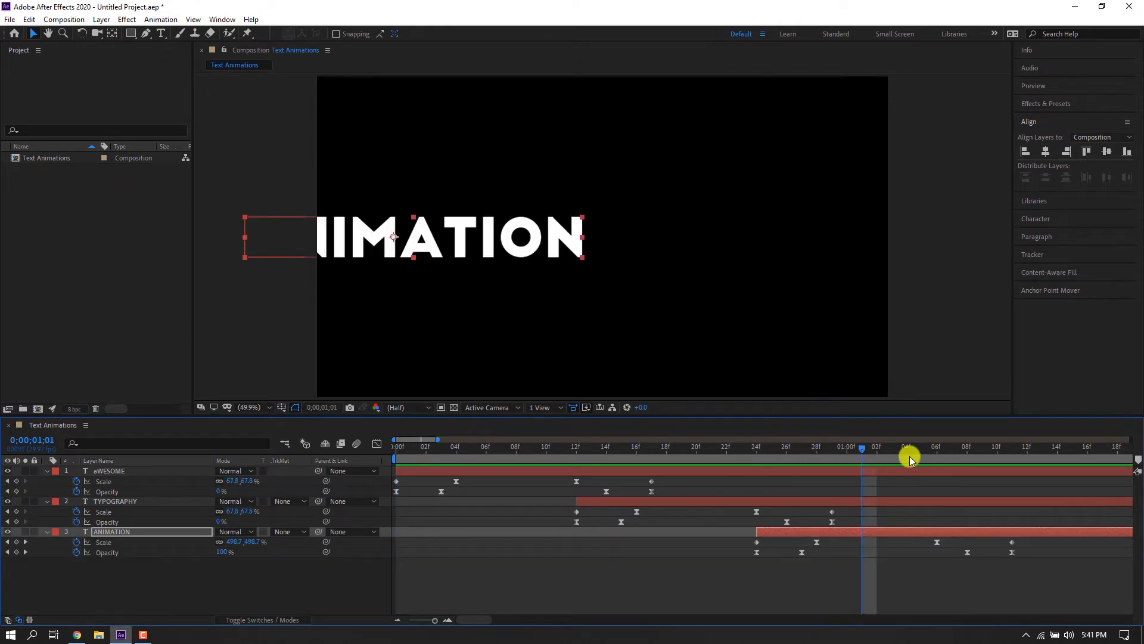
{"action": "left_click", "coordinate": [1046, 152]}
{"action": "left_click", "coordinate": [1107, 152]}
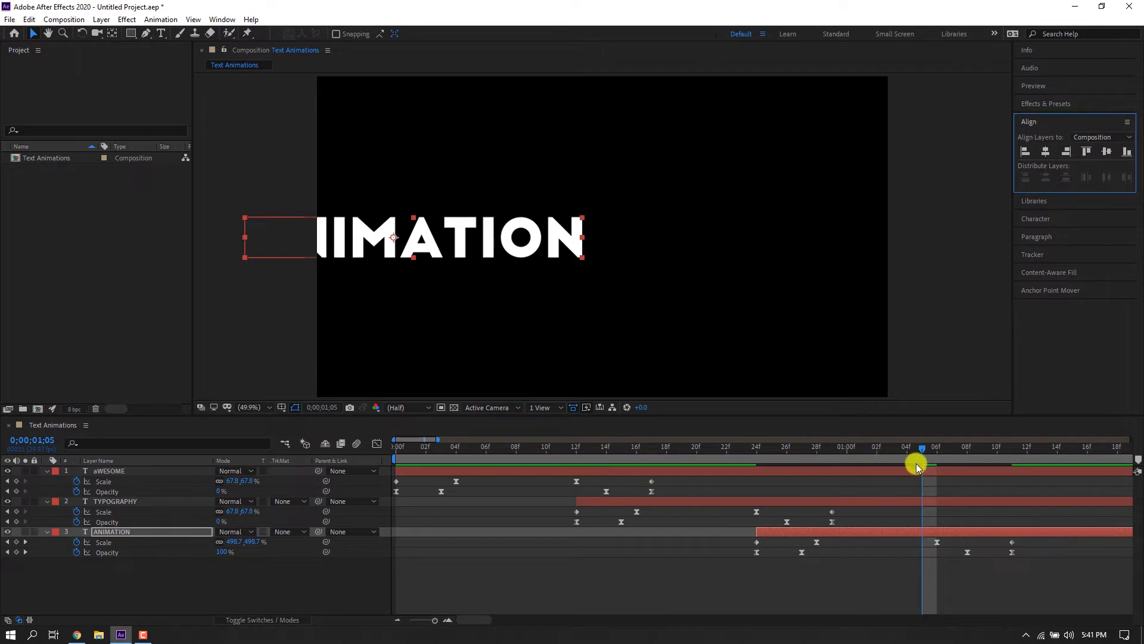
Show the safe-area guides, reposition the ANIMATION text to the composition's horizontal center, and preview from the start.
{"action": "left_click", "coordinate": [934, 454]}
{"action": "key", "text": "apostrophe"}
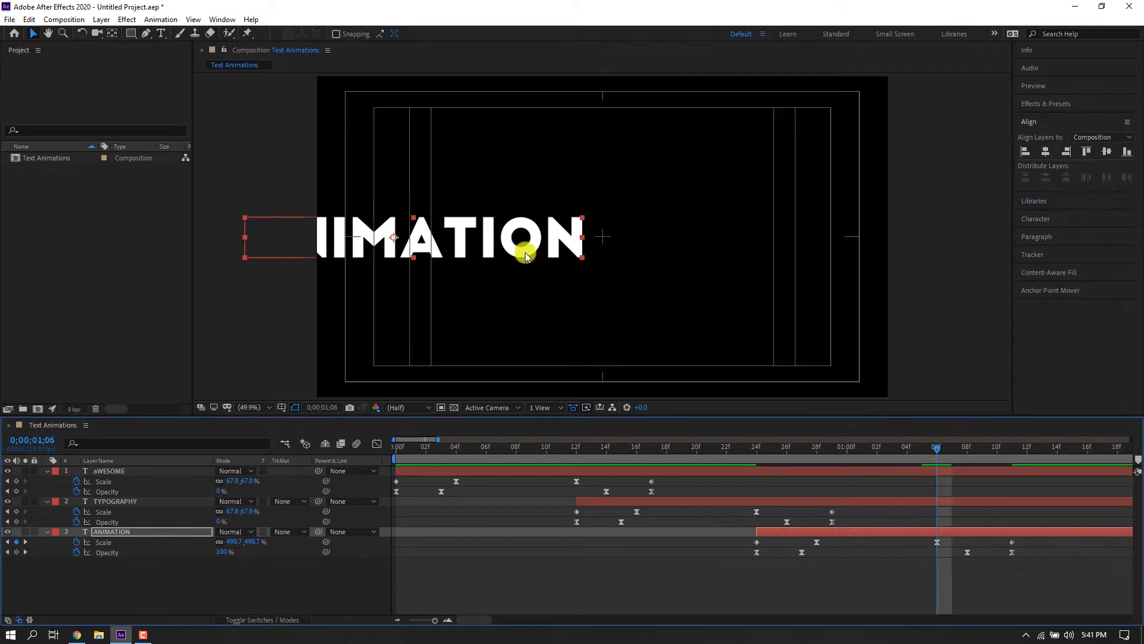
{"action": "left_click_drag", "start_coordinate": [524, 248], "coordinate": [728, 247]}
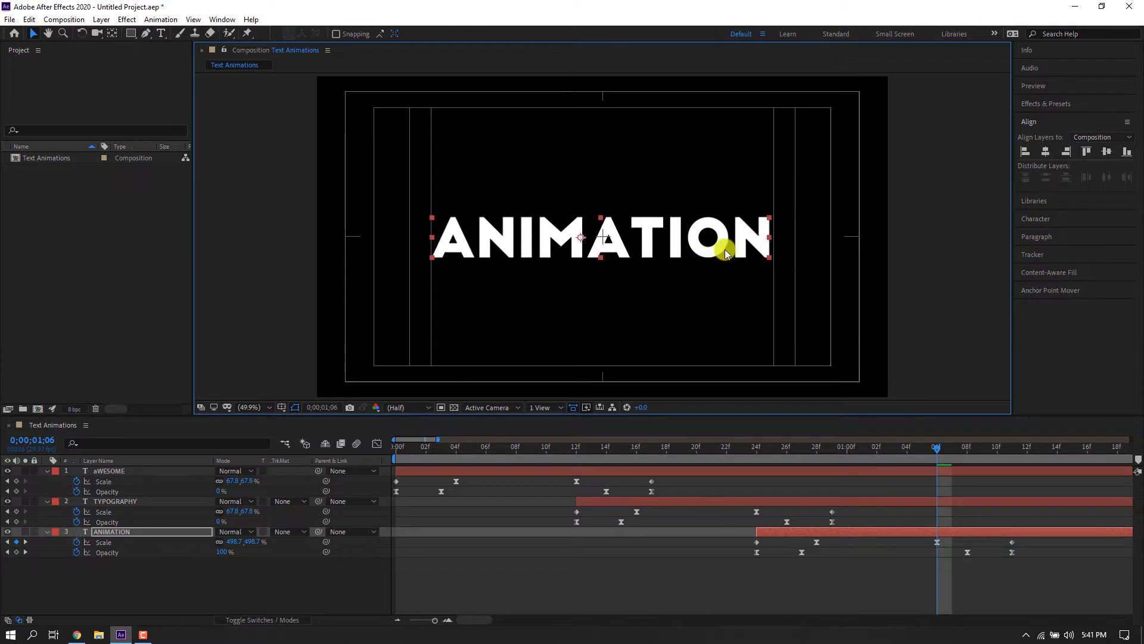
{"action": "left_click", "coordinate": [1030, 292]}
{"action": "left_click", "coordinate": [1043, 267]}
{"action": "left_click", "coordinate": [1030, 121]}
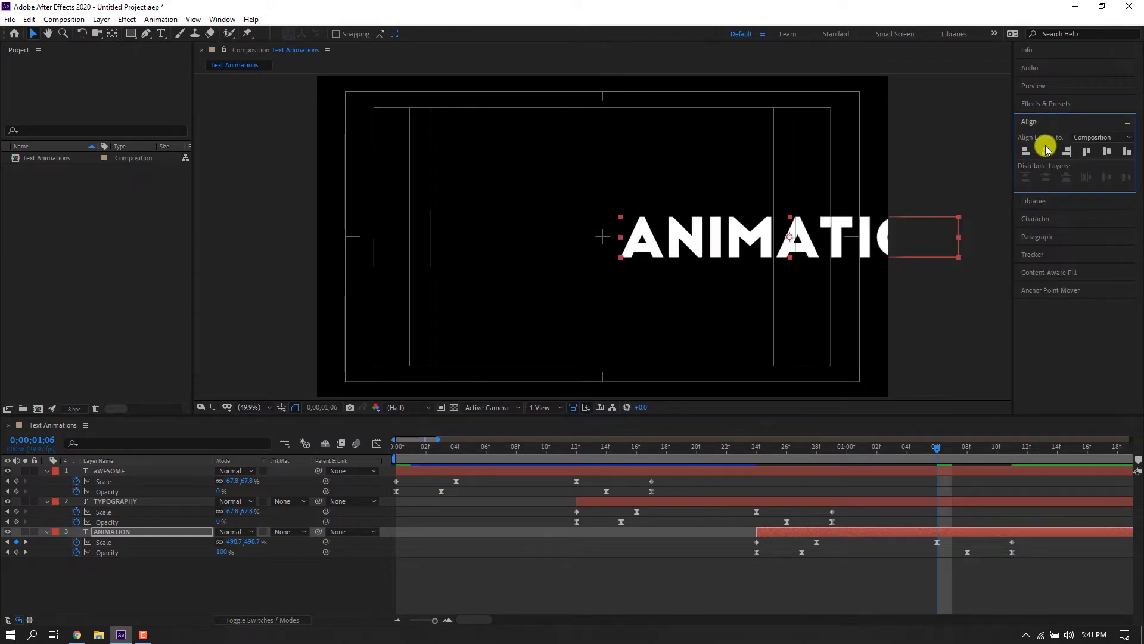
{"action": "left_click", "coordinate": [1046, 151]}
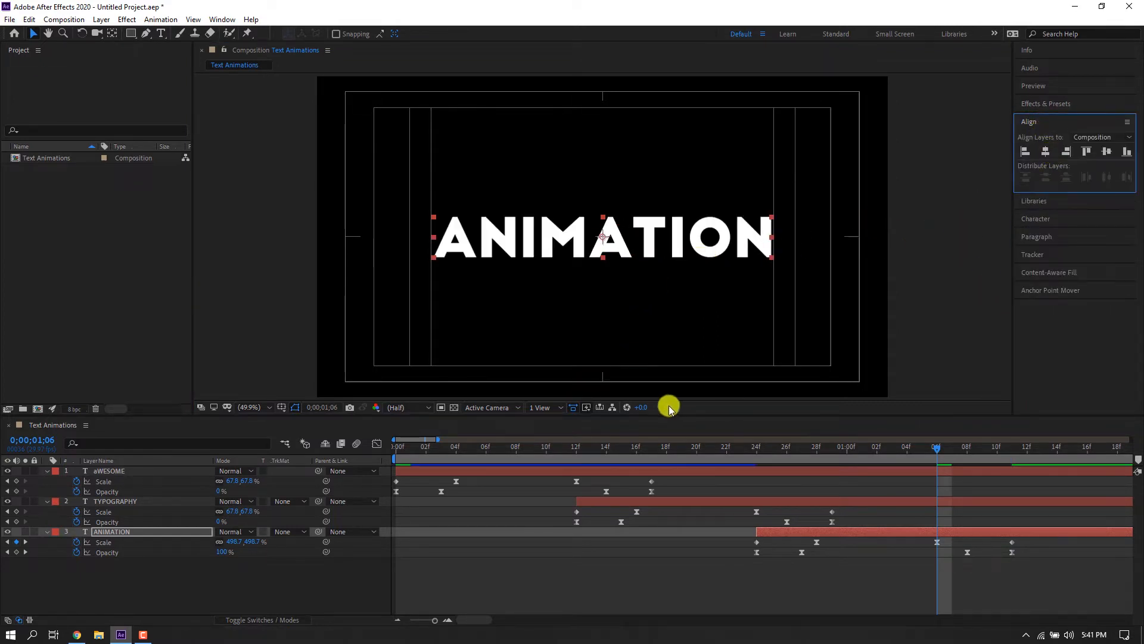
{"action": "key", "text": "Home"}
{"action": "key", "text": "space"}
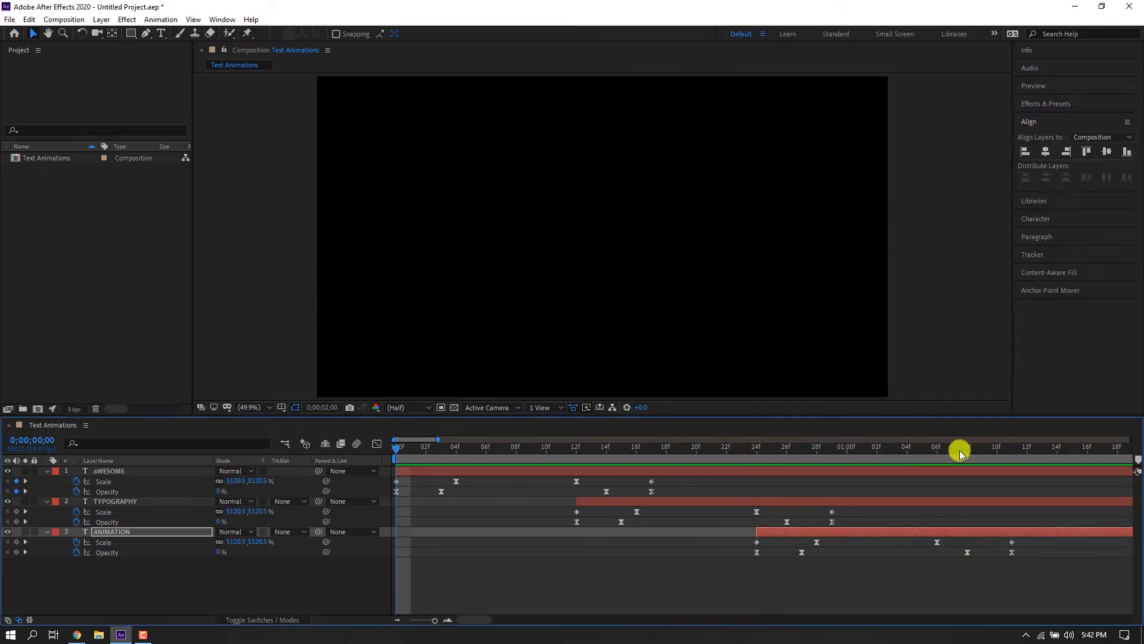
Return the playhead to the start and preview the ANIMATION sequence.
{"action": "left_click_drag", "start_coordinate": [1001, 448], "coordinate": [230, 468]}
{"action": "key", "text": "space"}
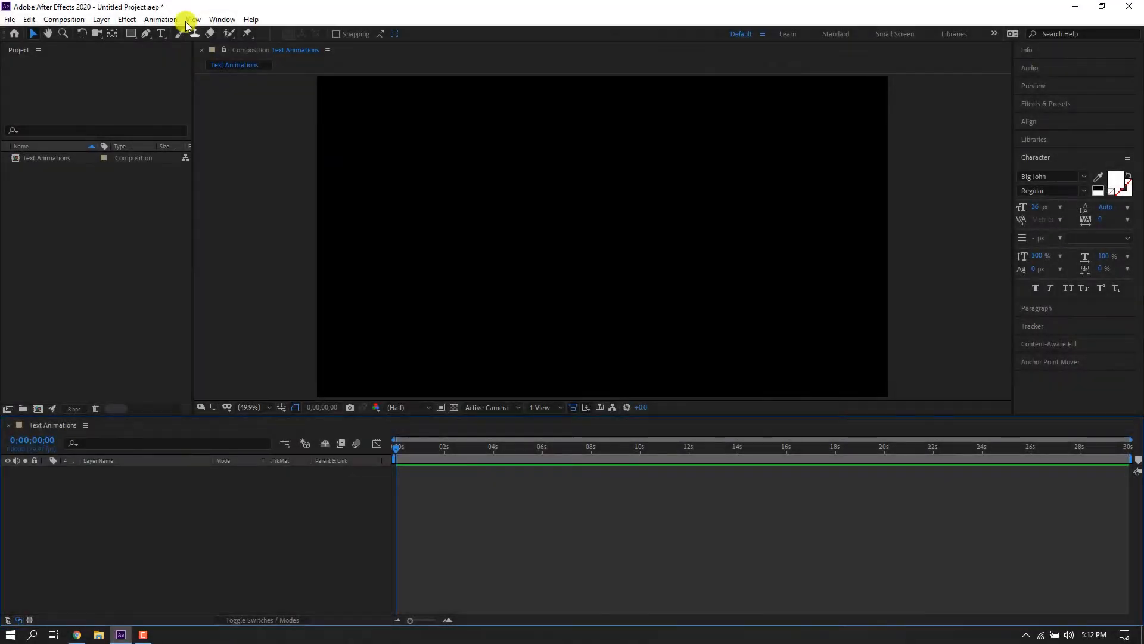
Create a new text layer reading TYPOGRAPHY in the composition.
{"action": "left_click", "coordinate": [161, 33]}
{"action": "left_click", "coordinate": [543, 185]}
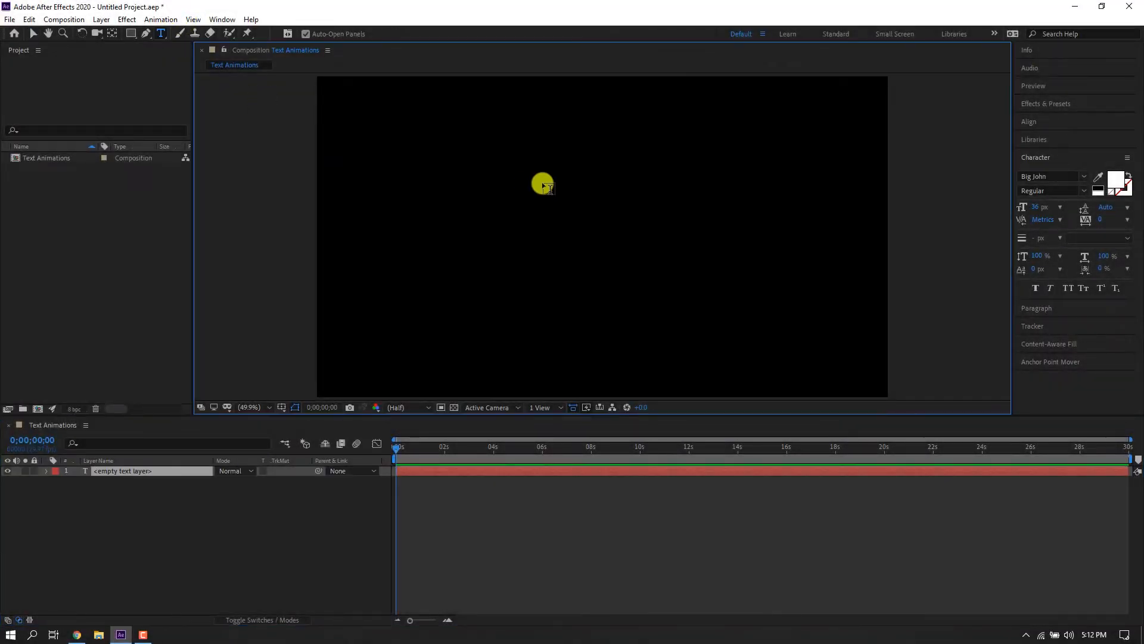
{"action": "type", "text": "TY"}
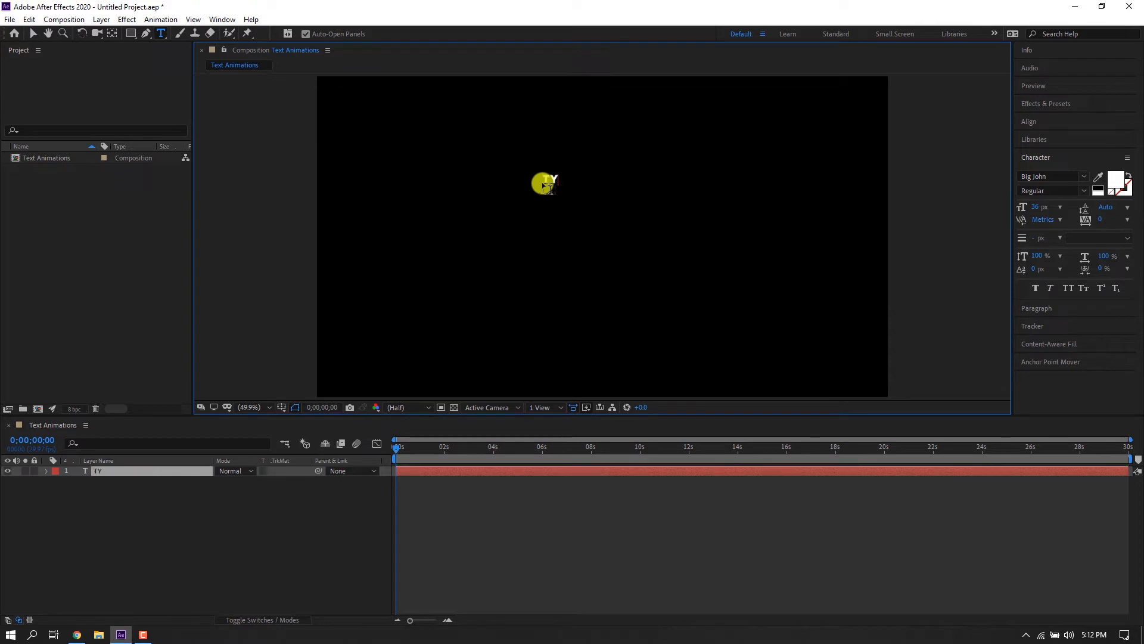
{"action": "type", "text": "POGRAPHY"}
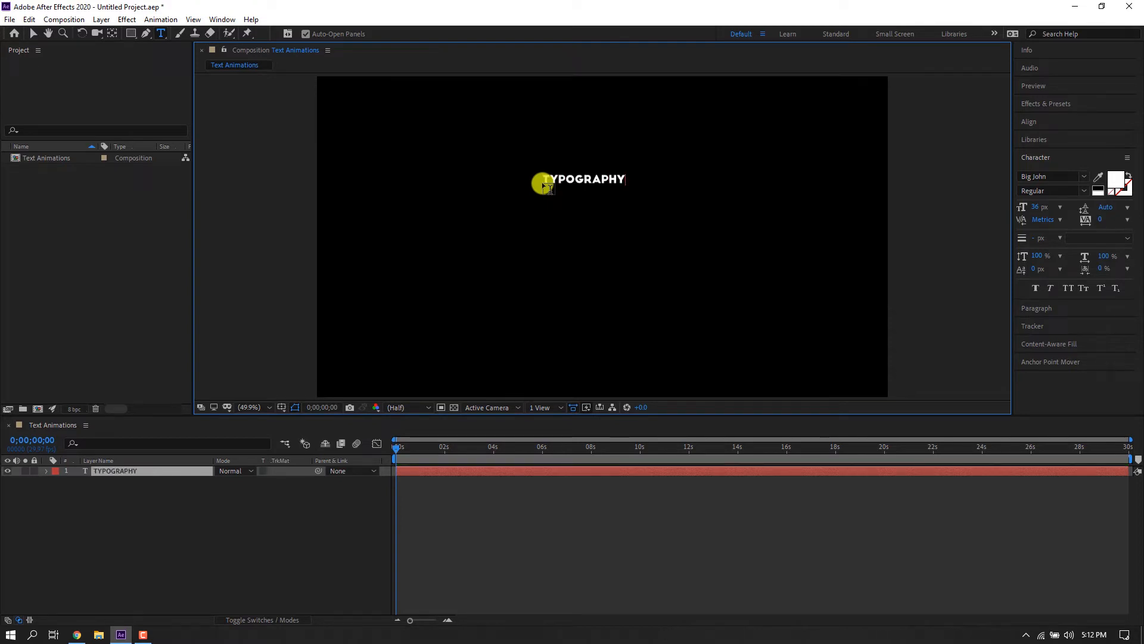
{"action": "left_click", "coordinate": [34, 33]}
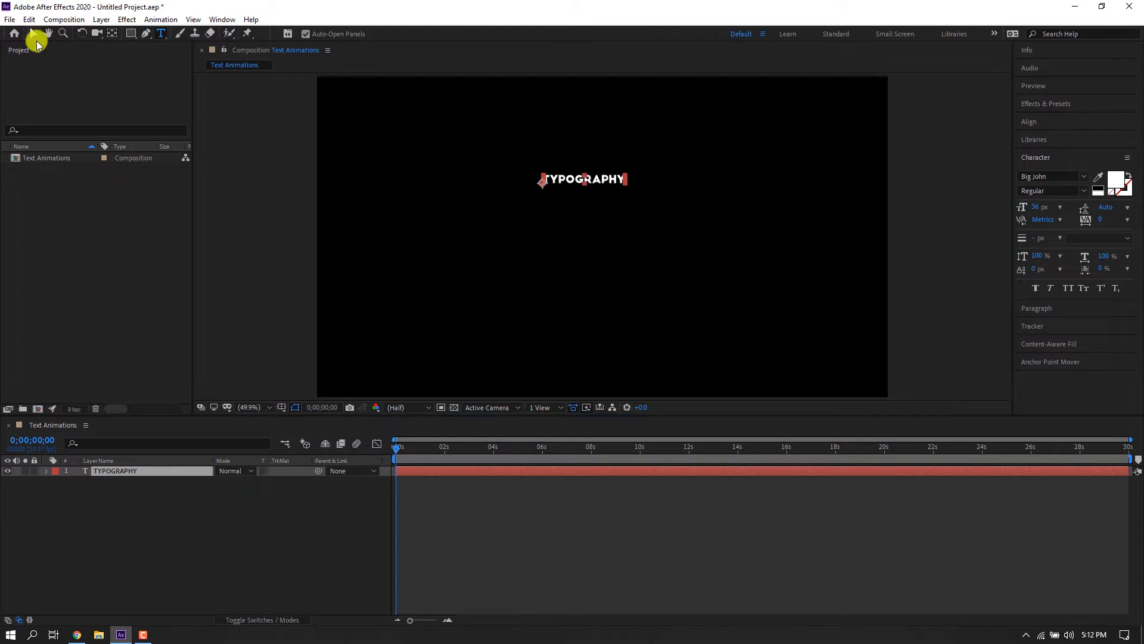
Center the TYPOGRAPHY layer's anchor point with Anchor Point Mover.
{"action": "double_click", "coordinate": [142, 472]}
{"action": "left_click", "coordinate": [1057, 359]}
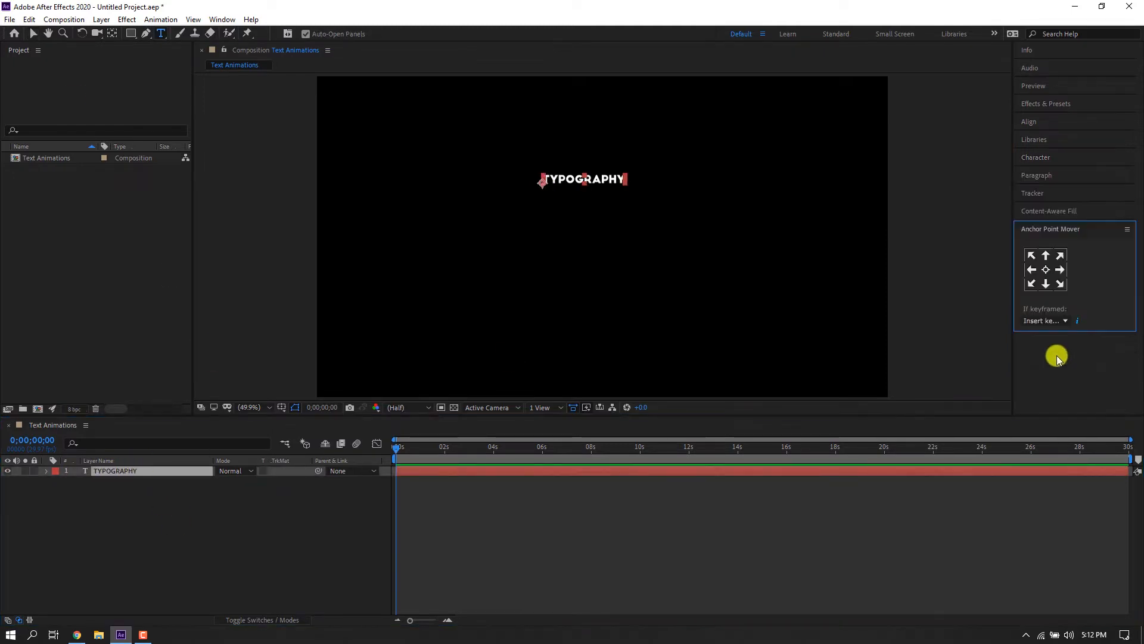
{"action": "left_click", "coordinate": [1047, 269]}
{"action": "left_click", "coordinate": [34, 34]}
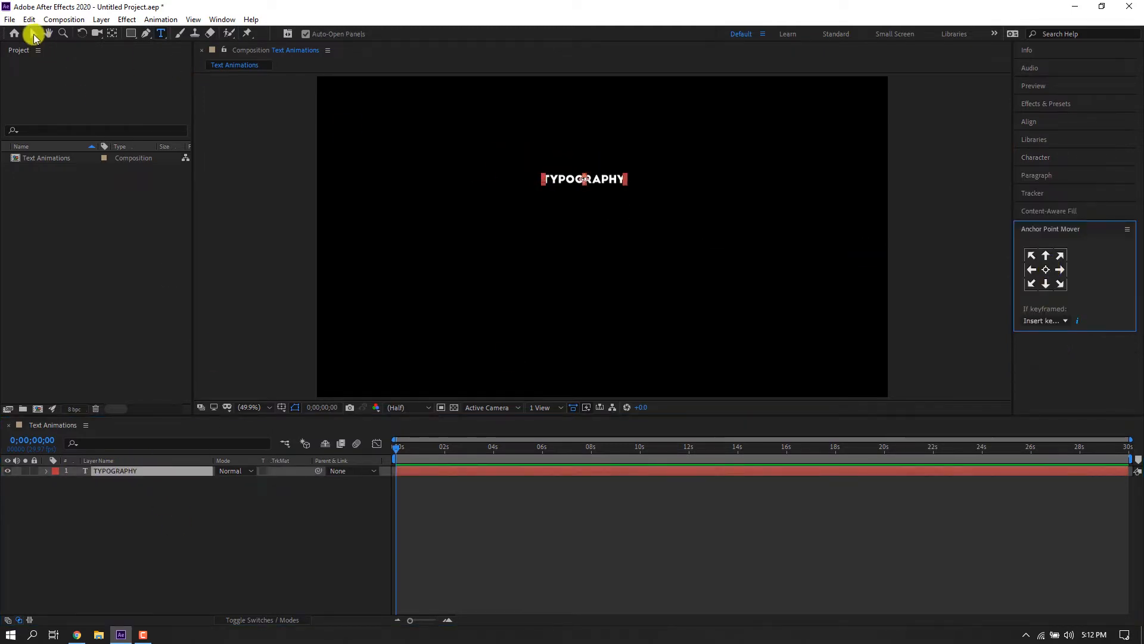
Scale up the TYPOGRAPHY text and align it to the composition's horizontal and vertical centers.
{"action": "left_click_drag", "start_coordinate": [626, 187], "coordinate": [700, 268]}
{"action": "left_click", "coordinate": [1028, 122]}
{"action": "left_click", "coordinate": [1045, 153]}
{"action": "left_click", "coordinate": [1106, 151]}
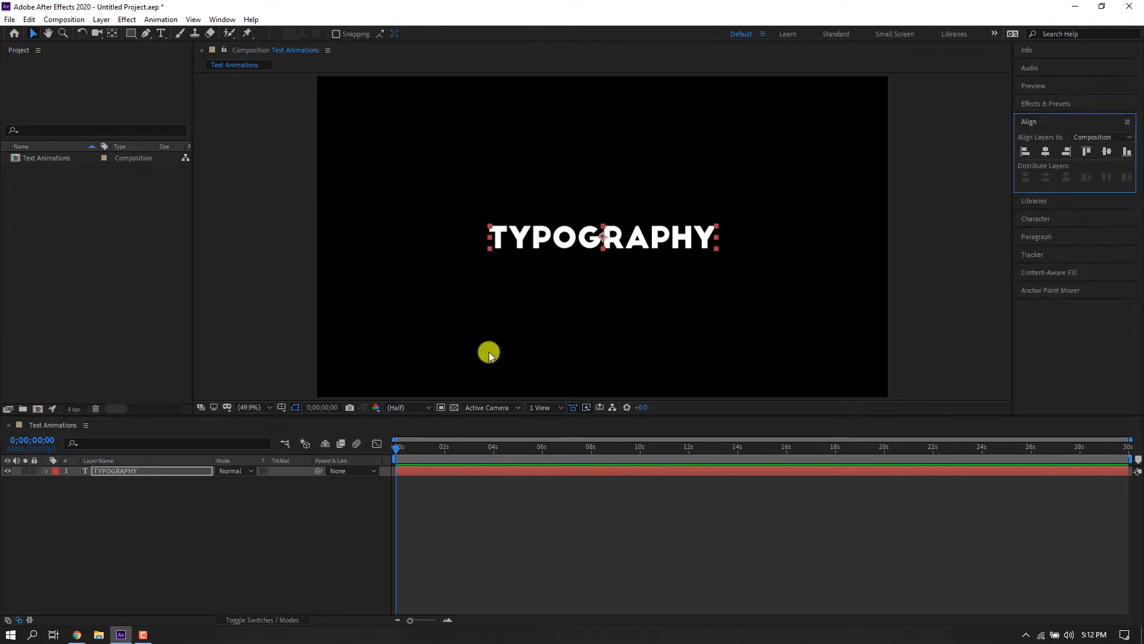
Duplicate the TYPOGRAPHY layer and move the copy below the original in the layer stack.
{"action": "left_click", "coordinate": [488, 352]}
{"action": "left_click", "coordinate": [132, 472]}
{"action": "key", "text": "ctrl+d"}
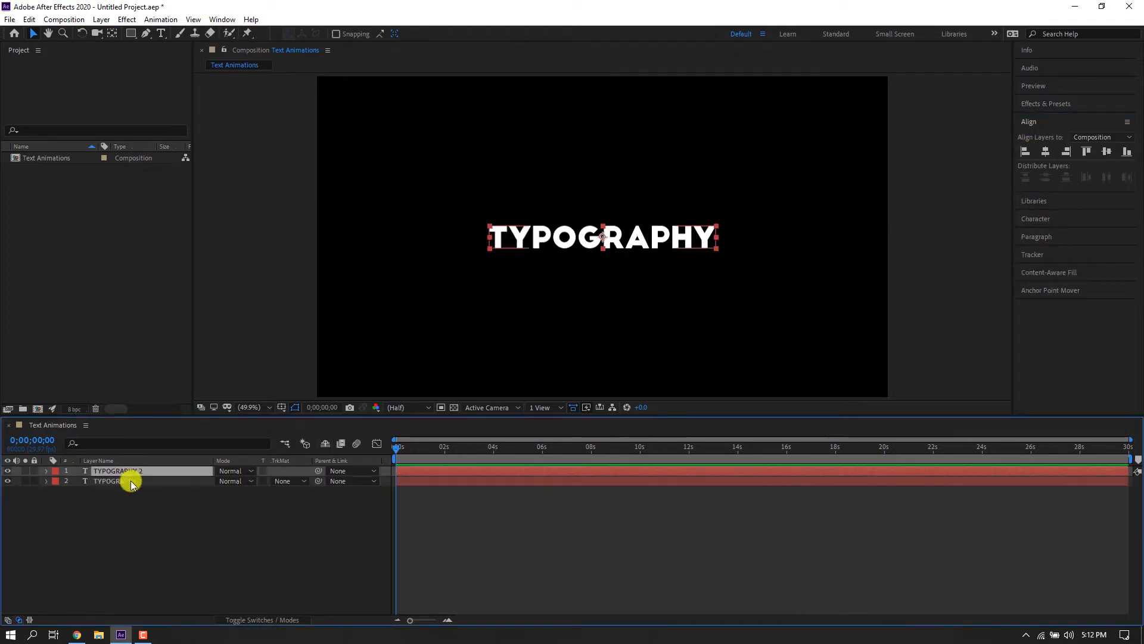
{"action": "left_click_drag", "start_coordinate": [133, 473], "coordinate": [135, 498]}
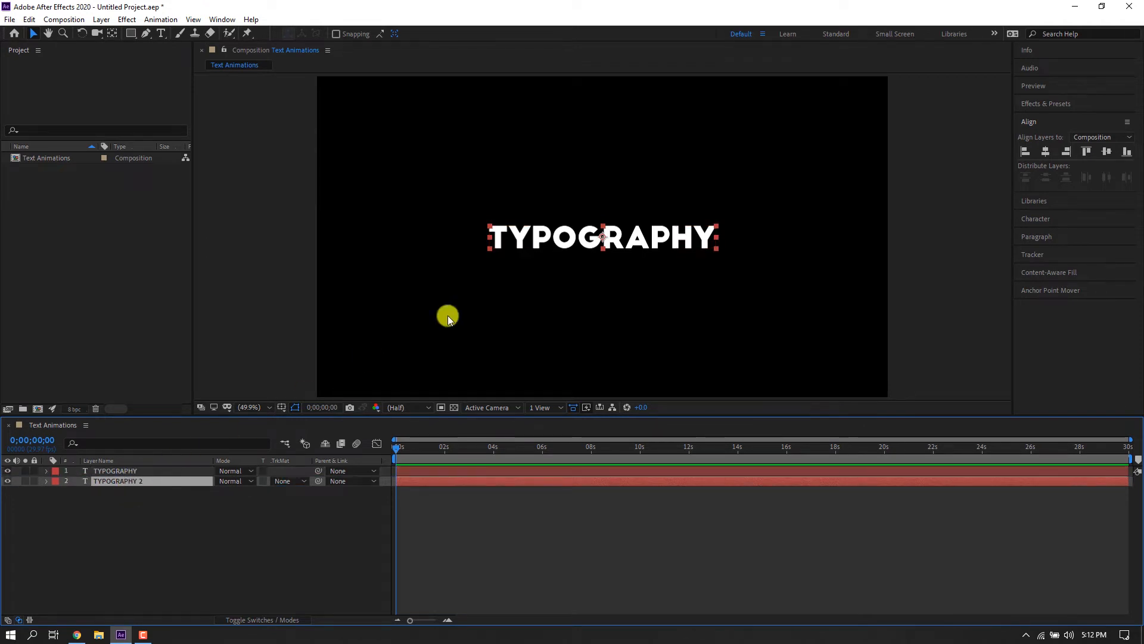
Move the duplicate text down beneath the original and retype it as MASKING.
{"action": "left_click_drag", "start_coordinate": [566, 244], "coordinate": [567, 281]}
{"action": "double_click", "coordinate": [566, 277]}
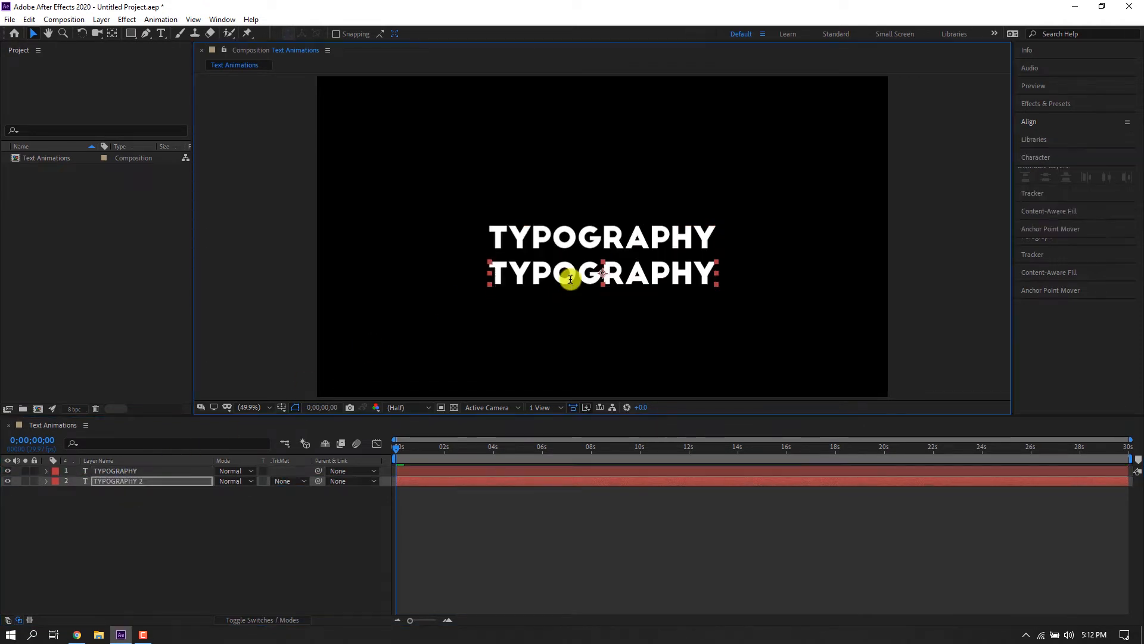
{"action": "type", "text": "MASKING"}
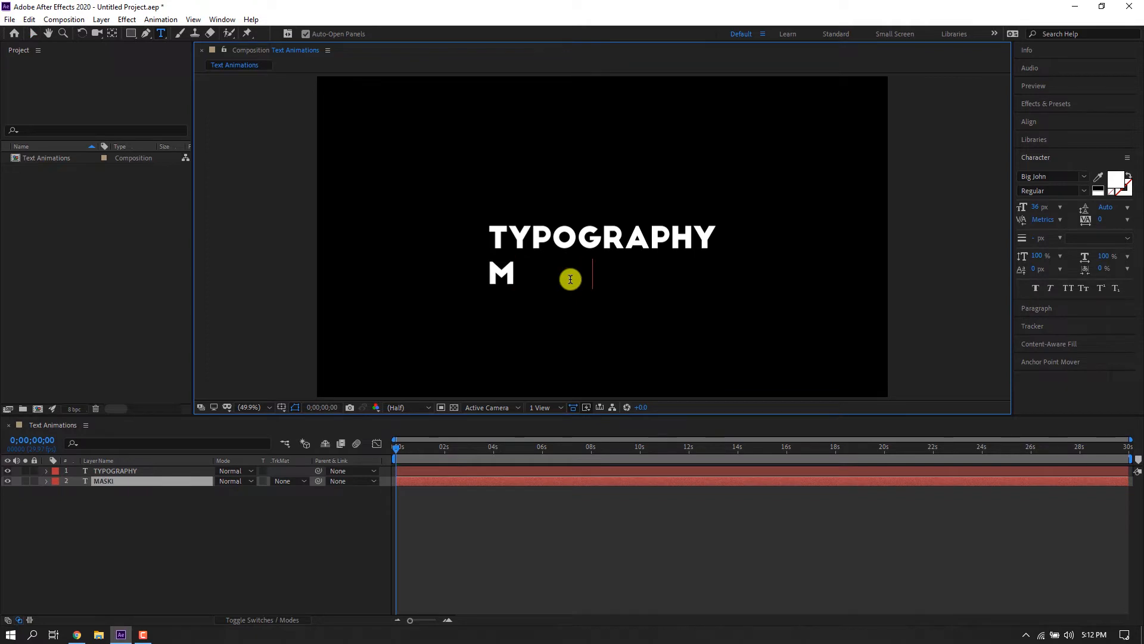
{"action": "left_click", "coordinate": [31, 34]}
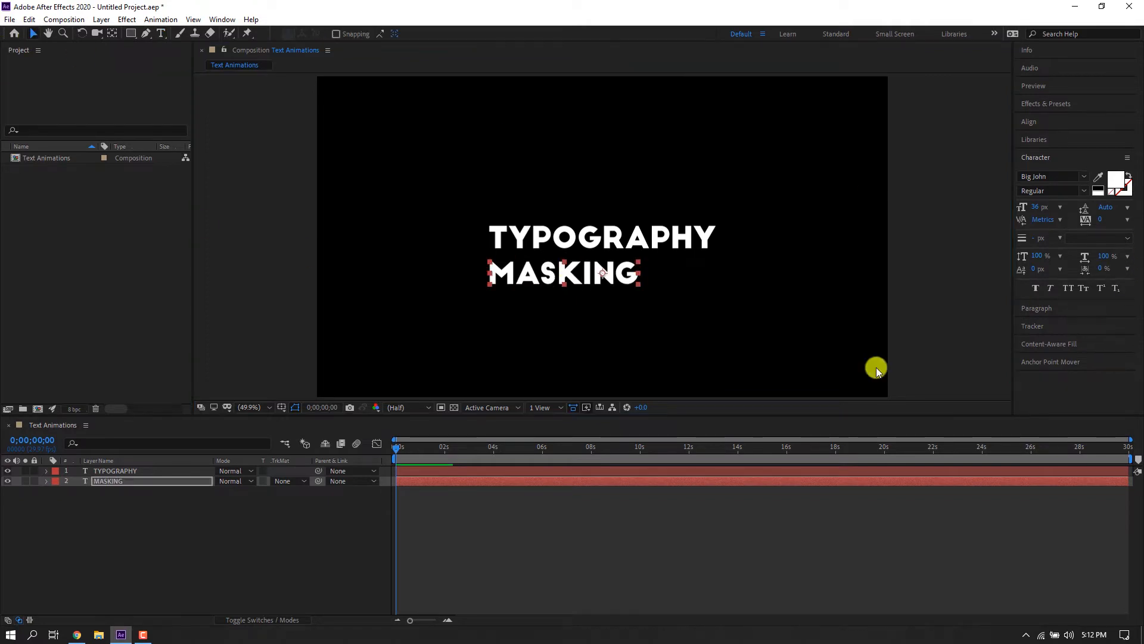
Select both text layers and align them horizontally to each other.
{"action": "left_click", "coordinate": [133, 462]}
{"action": "left_click", "coordinate": [149, 470], "text": "shift"}
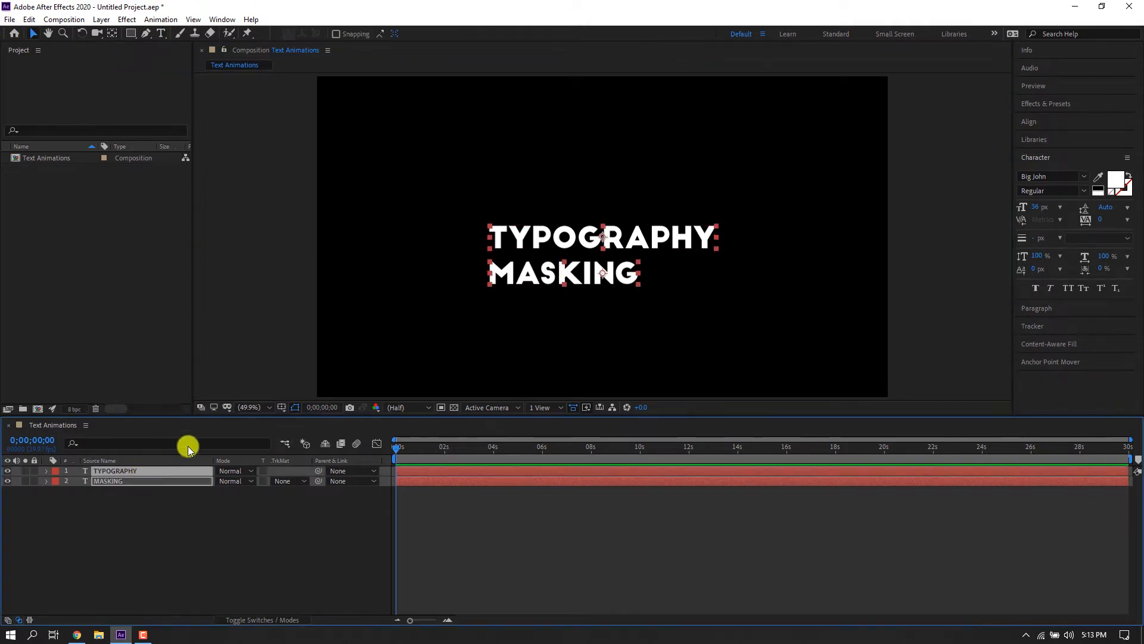
{"action": "left_click", "coordinate": [1029, 122]}
{"action": "left_click", "coordinate": [1046, 152]}
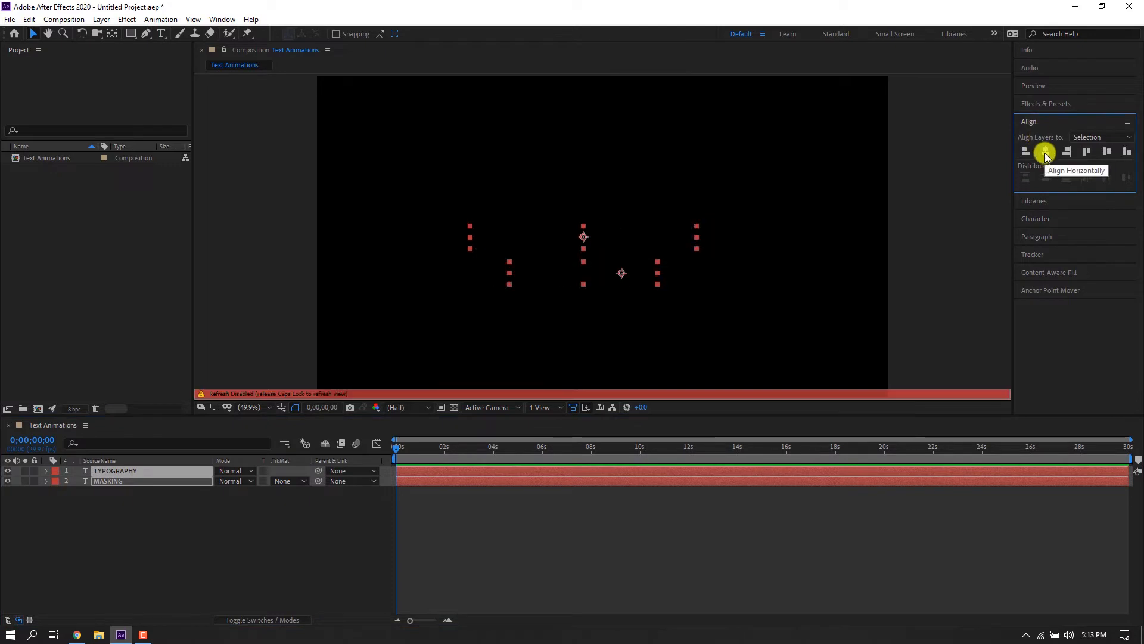
Change the TYPOGRAPHY text's font to Slim Joe.
{"action": "double_click", "coordinate": [123, 471]}
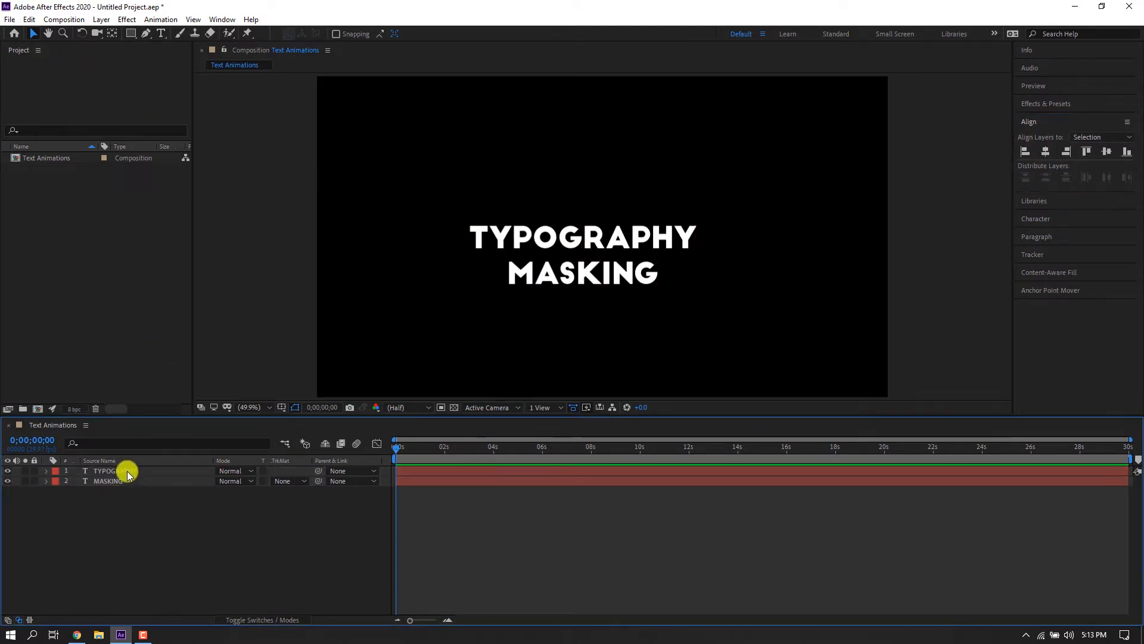
{"action": "left_click", "coordinate": [1083, 172]}
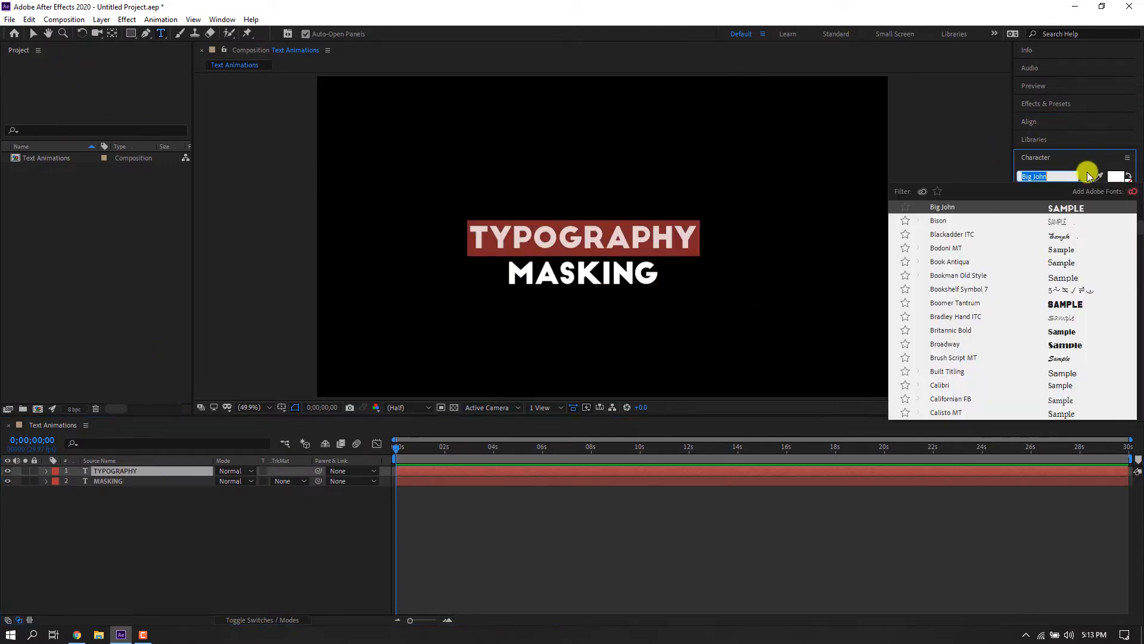
{"action": "type", "text": "slim"}
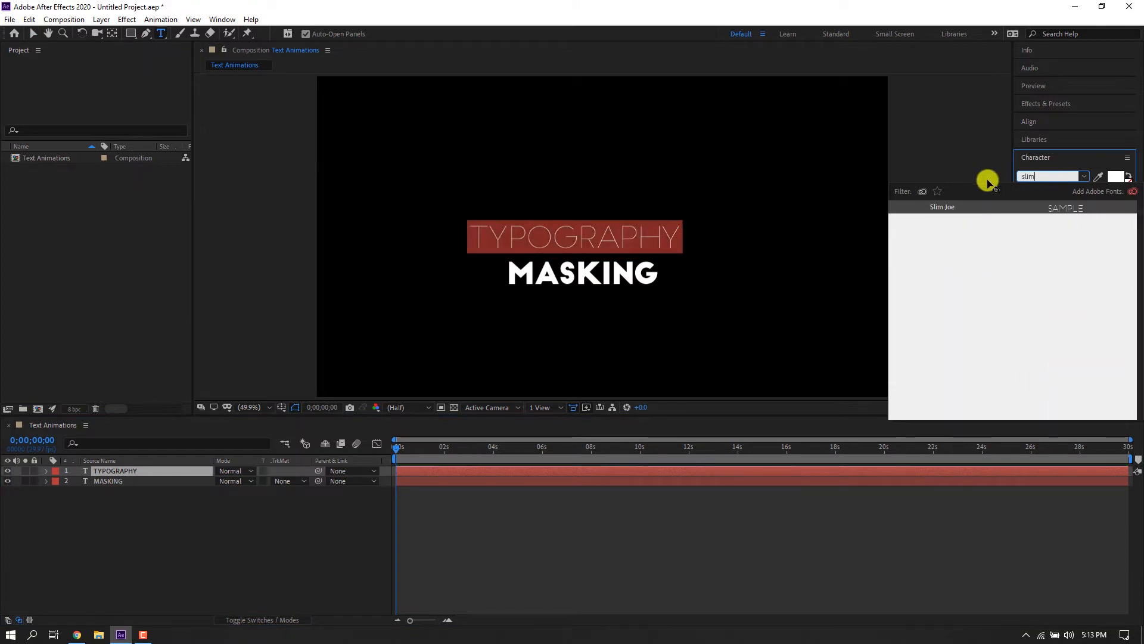
{"action": "left_click", "coordinate": [935, 206]}
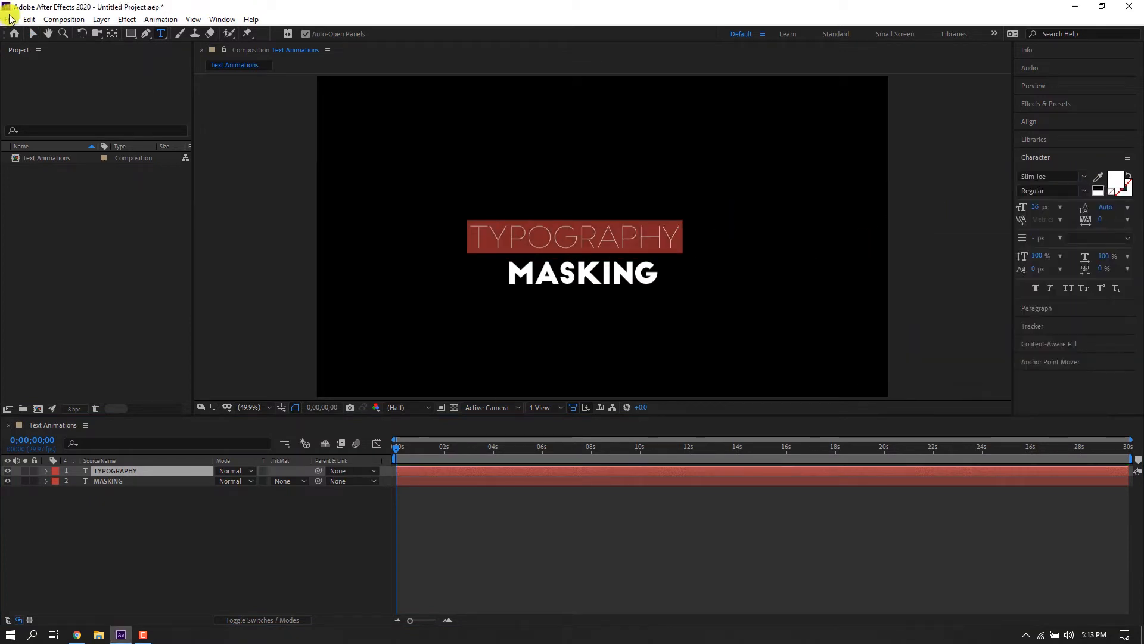
{"action": "left_click", "coordinate": [33, 34]}
Align both text layers horizontally to the selection and center their anchor points.
{"action": "left_click", "coordinate": [108, 481], "text": "shift"}
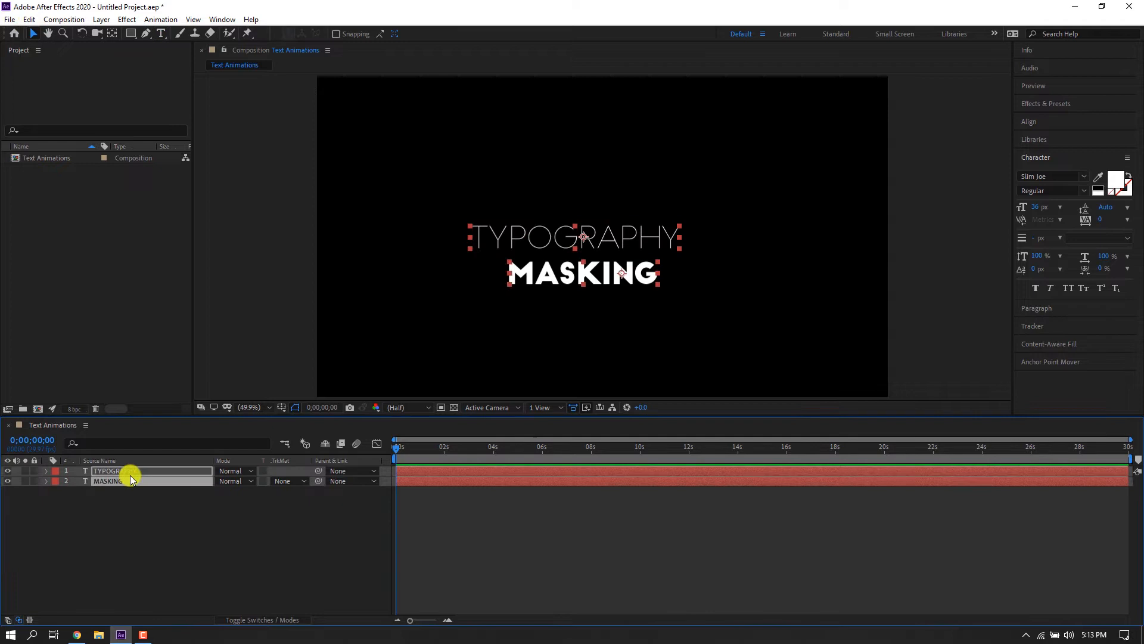
{"action": "left_click", "coordinate": [1038, 124]}
{"action": "left_click", "coordinate": [1045, 151]}
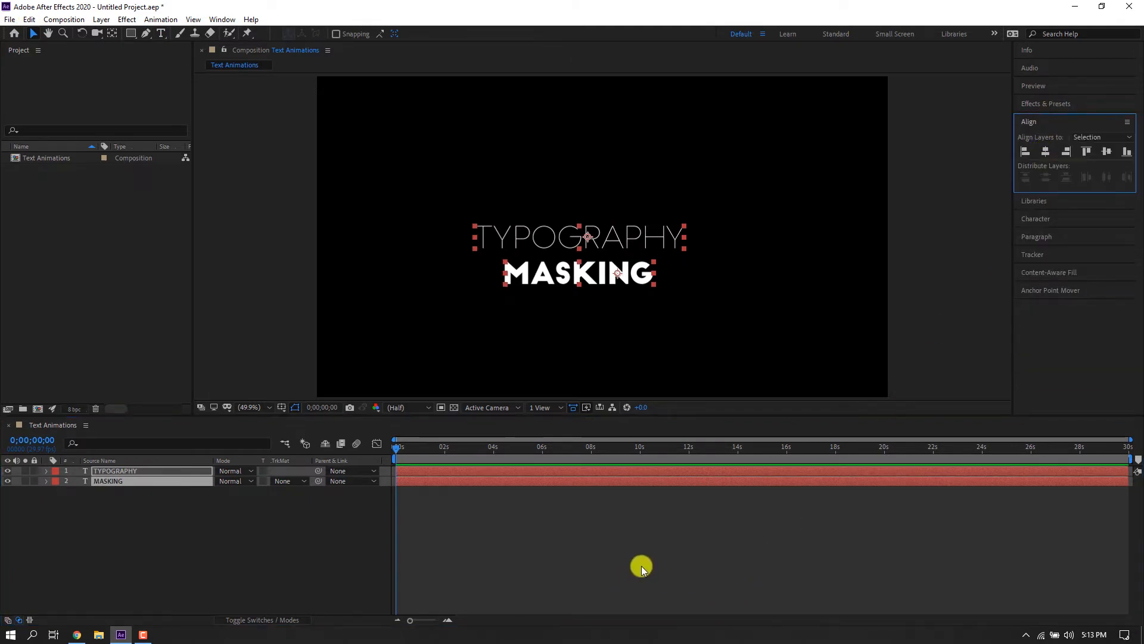
{"action": "left_click", "coordinate": [1049, 290]}
{"action": "left_click", "coordinate": [1046, 270]}
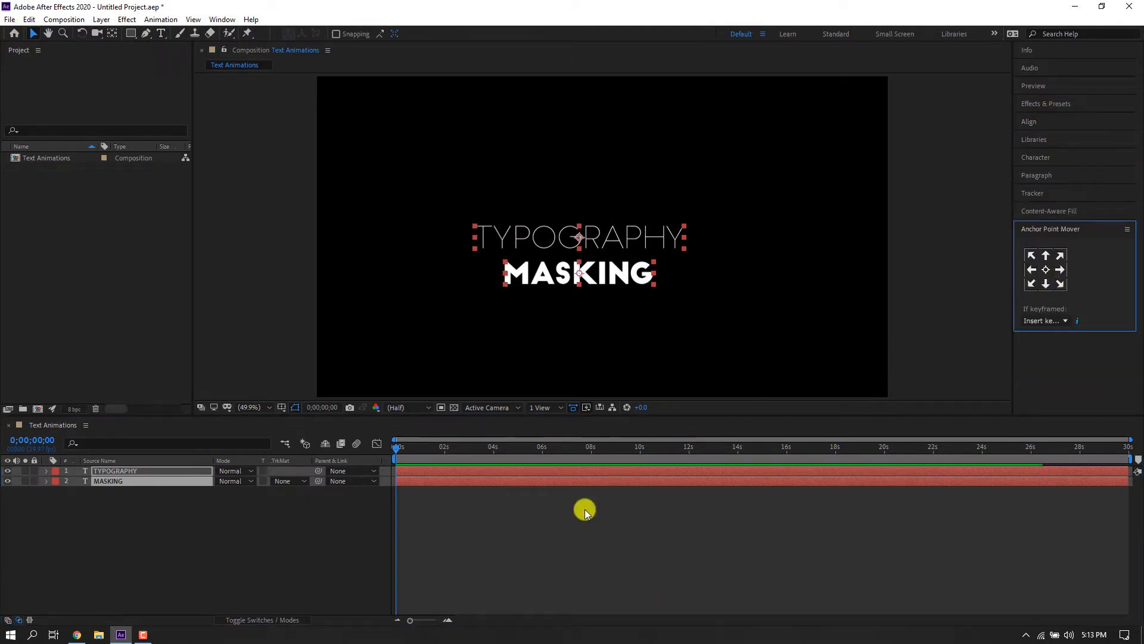
Show the safe-area guides, move both text layers to the composition's center, and hide the guides.
{"action": "key", "text": "'"}
{"action": "left_click_drag", "start_coordinate": [624, 281], "coordinate": [641, 264]}
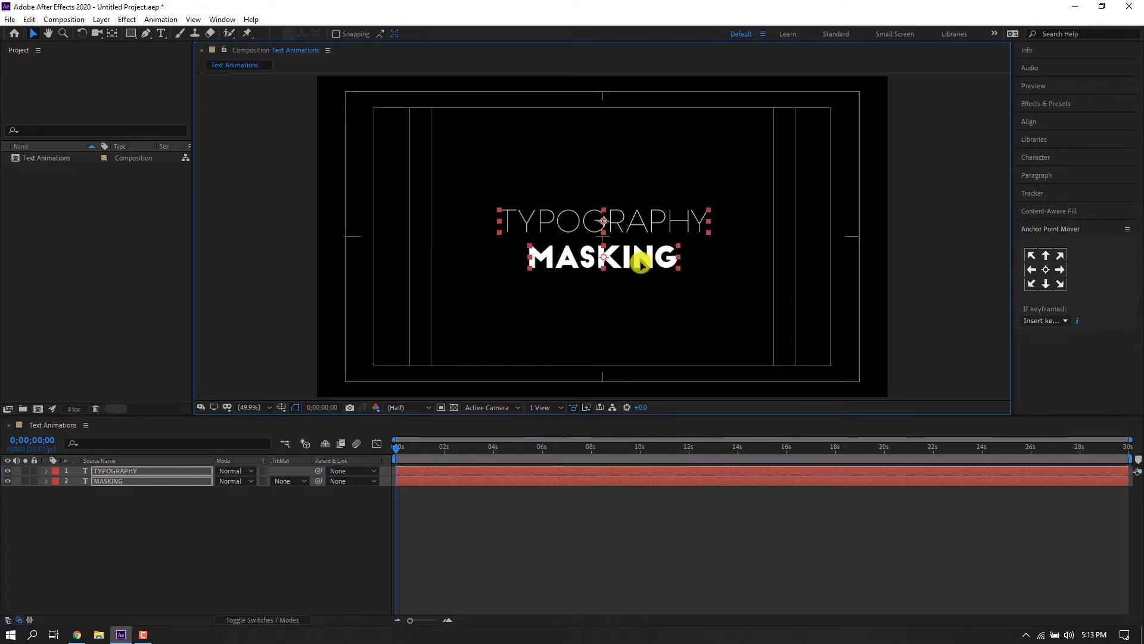
{"action": "left_click", "coordinate": [546, 530]}
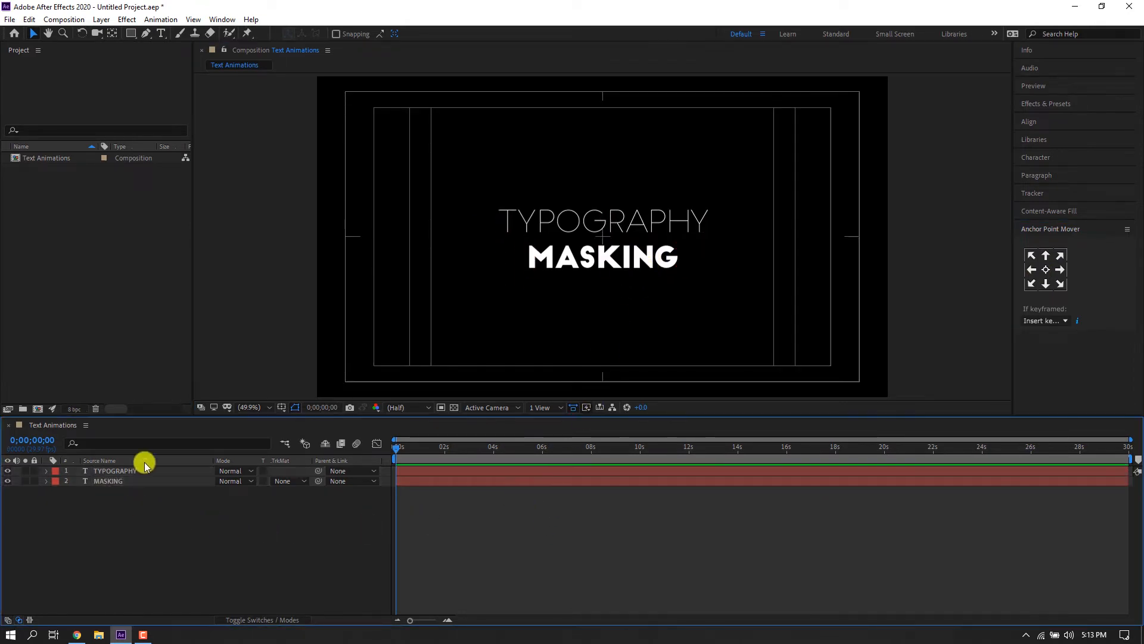
{"action": "key", "text": "'"}
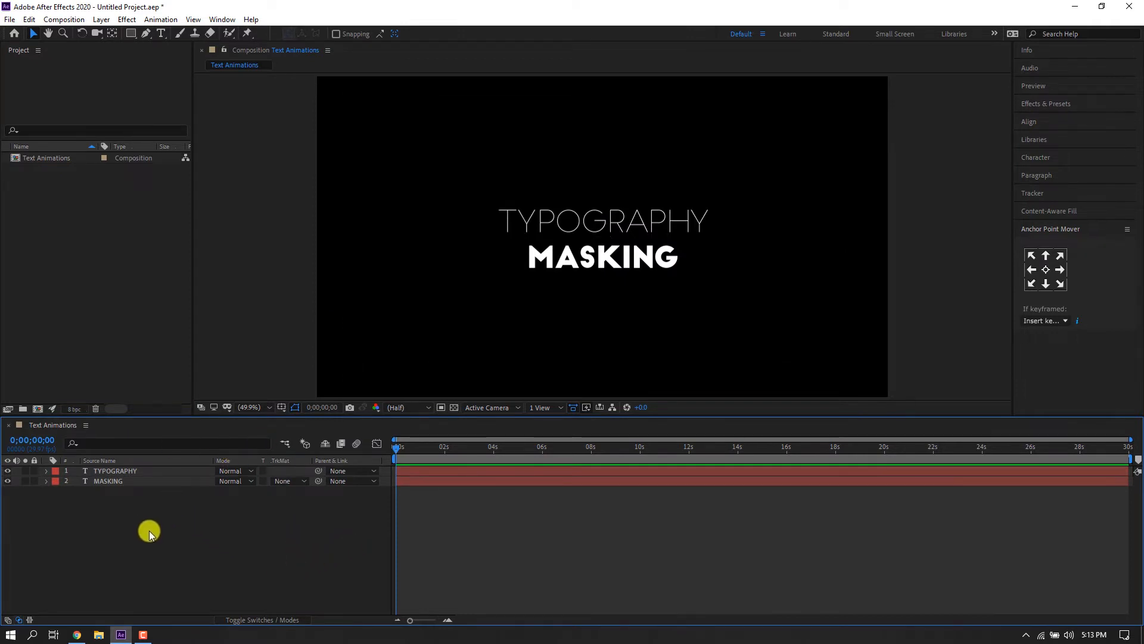
Draw a red rectangle shape covering the TYPOGRAPHY text and center its anchor point.
{"action": "left_click", "coordinate": [248, 192]}
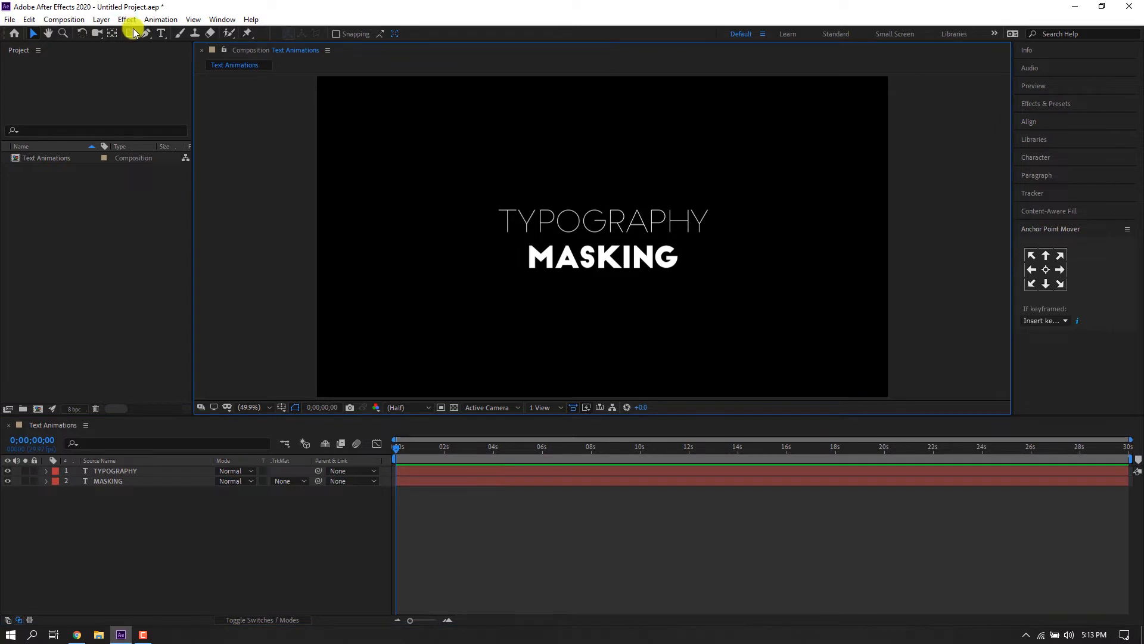
{"action": "left_click", "coordinate": [131, 33]}
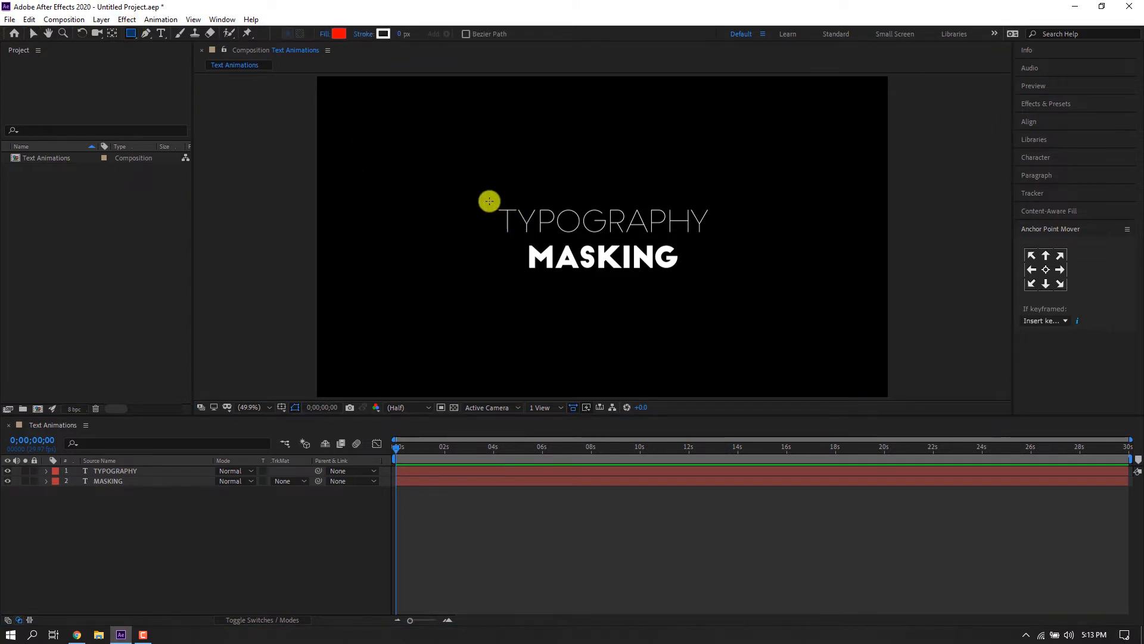
{"action": "left_click_drag", "start_coordinate": [480, 202], "coordinate": [717, 239]}
{"action": "left_click", "coordinate": [1046, 270]}
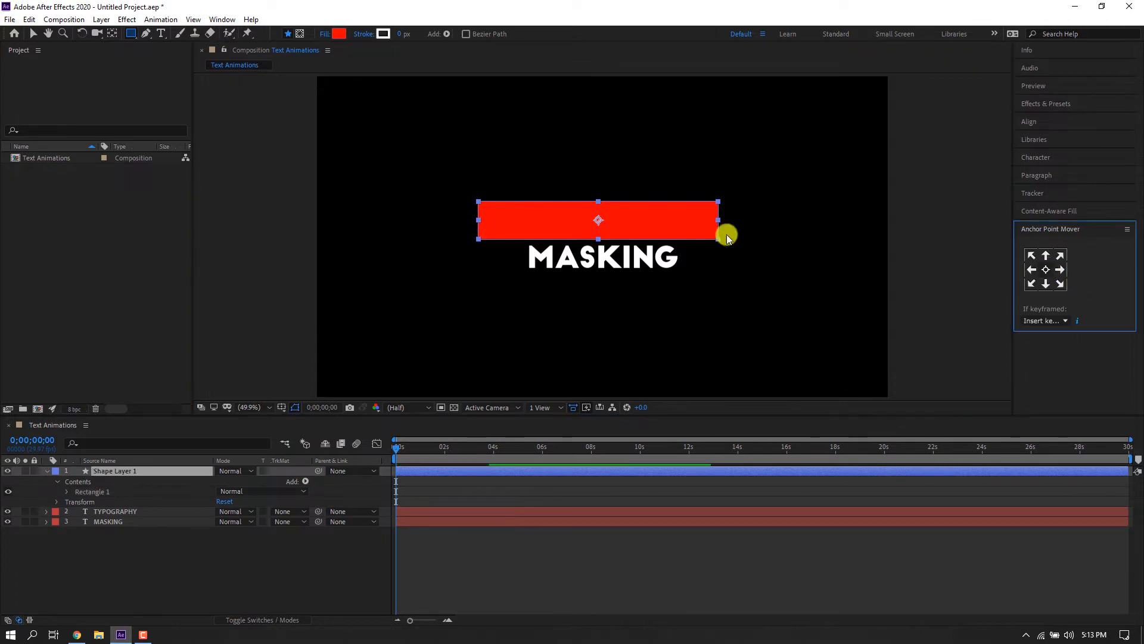
{"action": "left_click", "coordinate": [33, 33]}
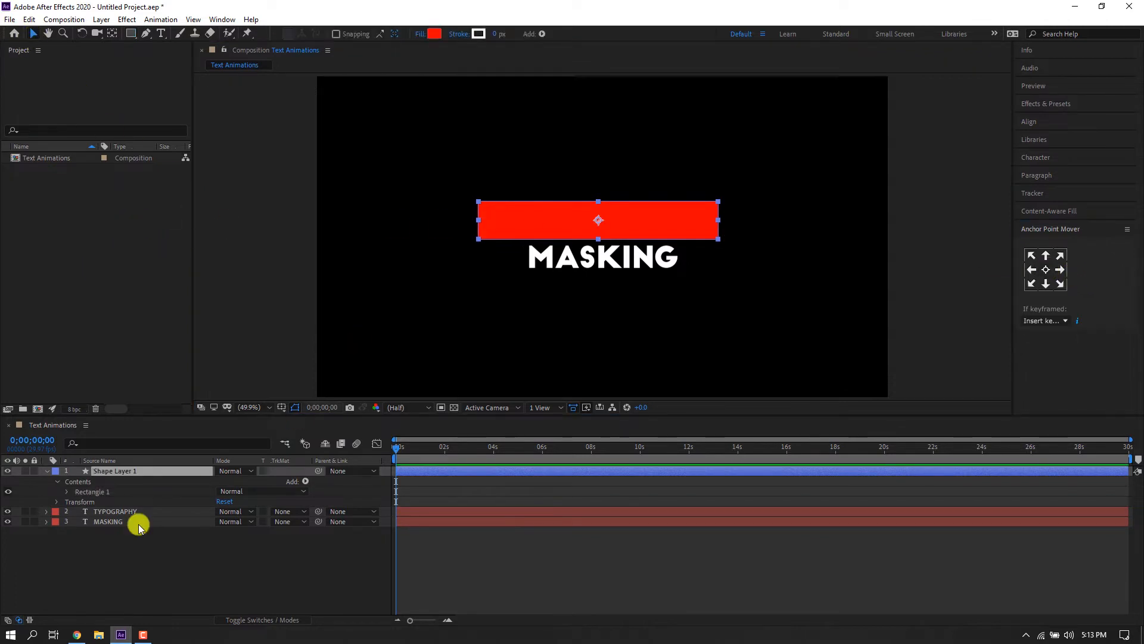
Duplicate the rectangle shape layer and place the copy just above the MASKING layer.
{"action": "left_click", "coordinate": [46, 471]}
{"action": "left_click", "coordinate": [167, 564]}
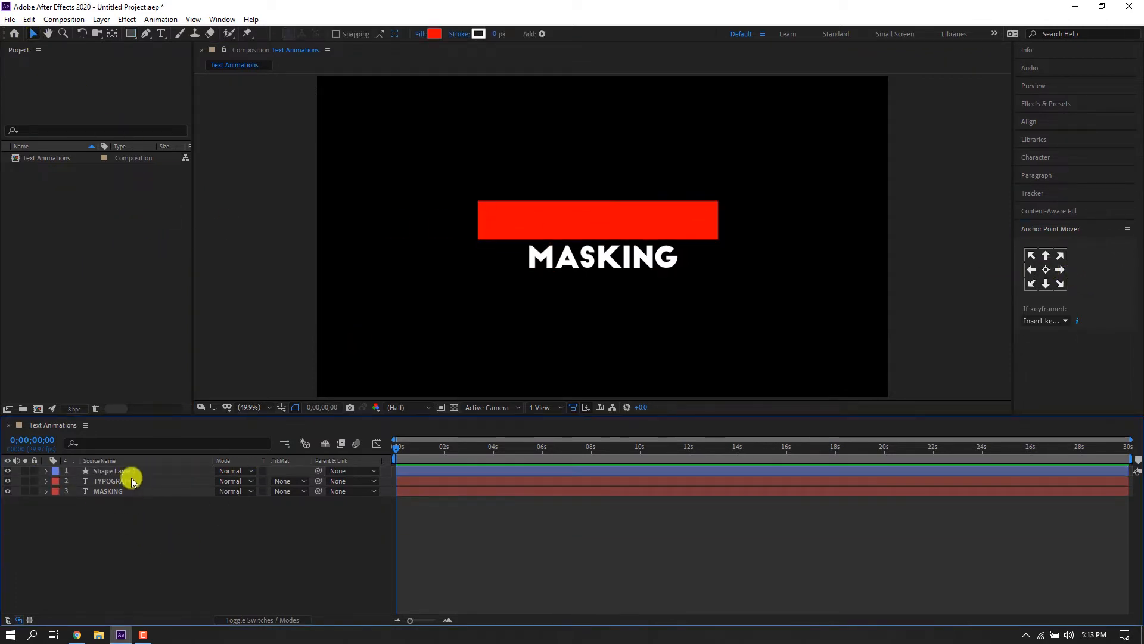
{"action": "left_click", "coordinate": [131, 479]}
{"action": "left_click", "coordinate": [128, 470]}
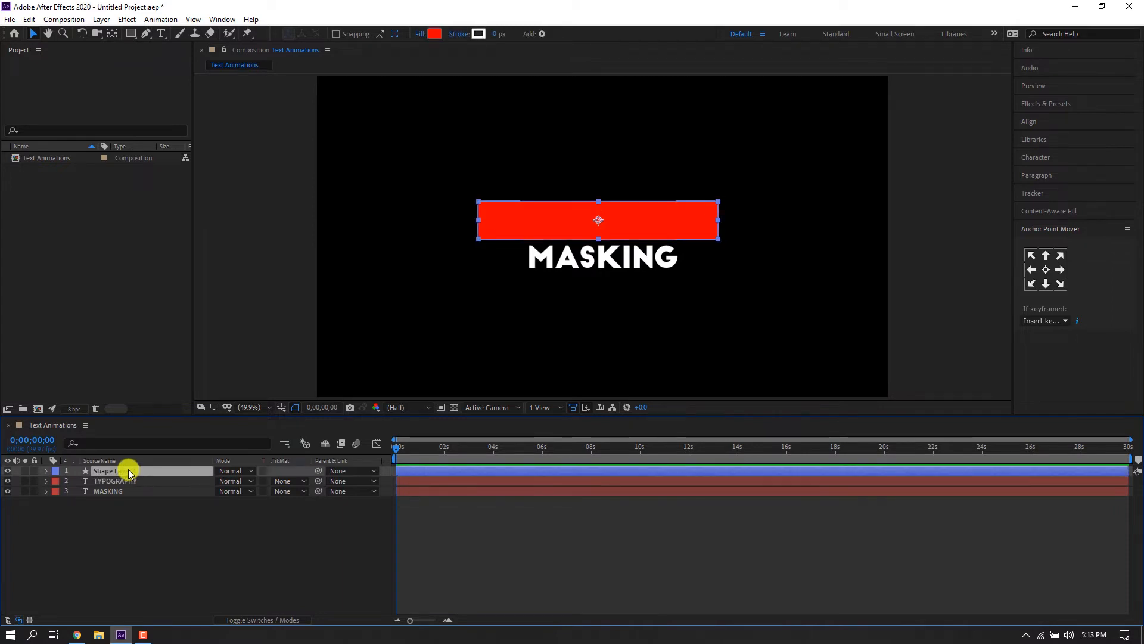
{"action": "key", "text": "ctrl+d"}
{"action": "left_click_drag", "start_coordinate": [125, 471], "coordinate": [101, 500]}
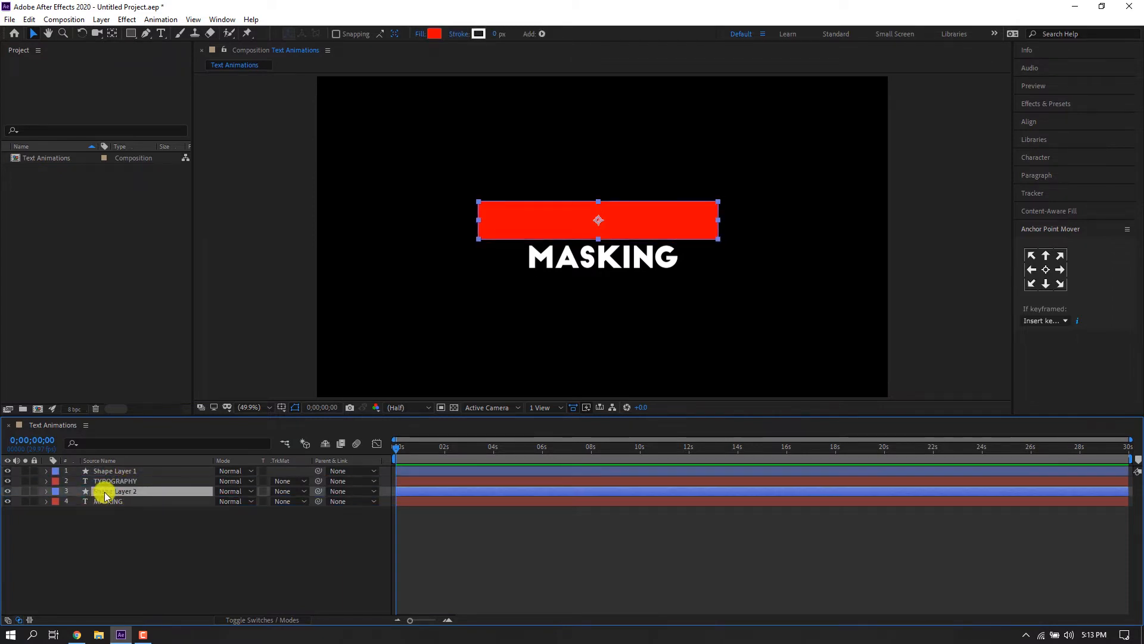
Move the copied rectangle down over MASKING and narrow it to fit the word.
{"action": "left_click_drag", "start_coordinate": [623, 221], "coordinate": [634, 256]}
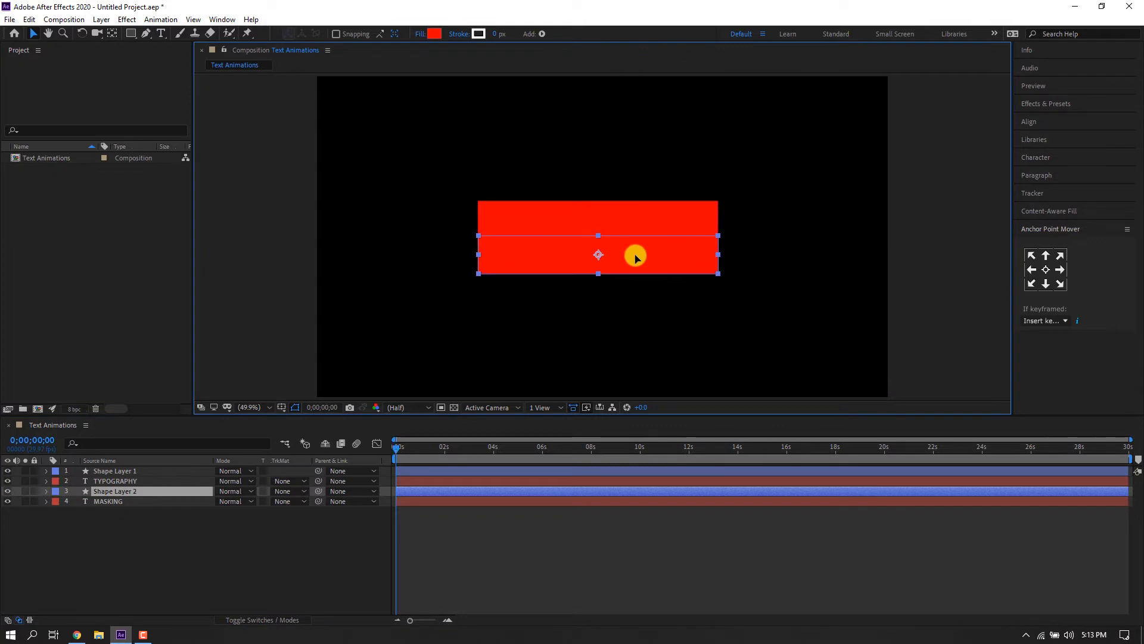
{"action": "left_click_drag", "start_coordinate": [704, 257], "coordinate": [582, 261]}
Nudge the first rectangle up slightly over the TYPOGRAPHY text.
{"action": "left_click", "coordinate": [588, 218]}
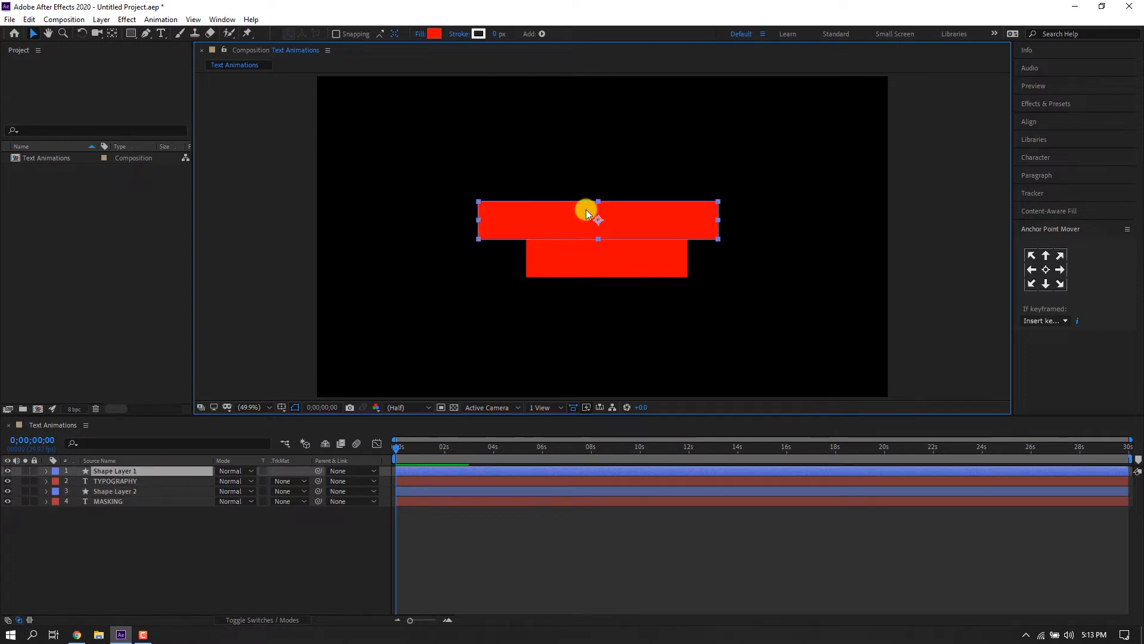
{"action": "key", "text": "Up"}
{"action": "key", "text": "Up"}
{"action": "key", "text": "Up"}
{"action": "key", "text": "Up"}
{"action": "key", "text": "Up"}
{"action": "key", "text": "Up"}
{"action": "key", "text": "Up"}
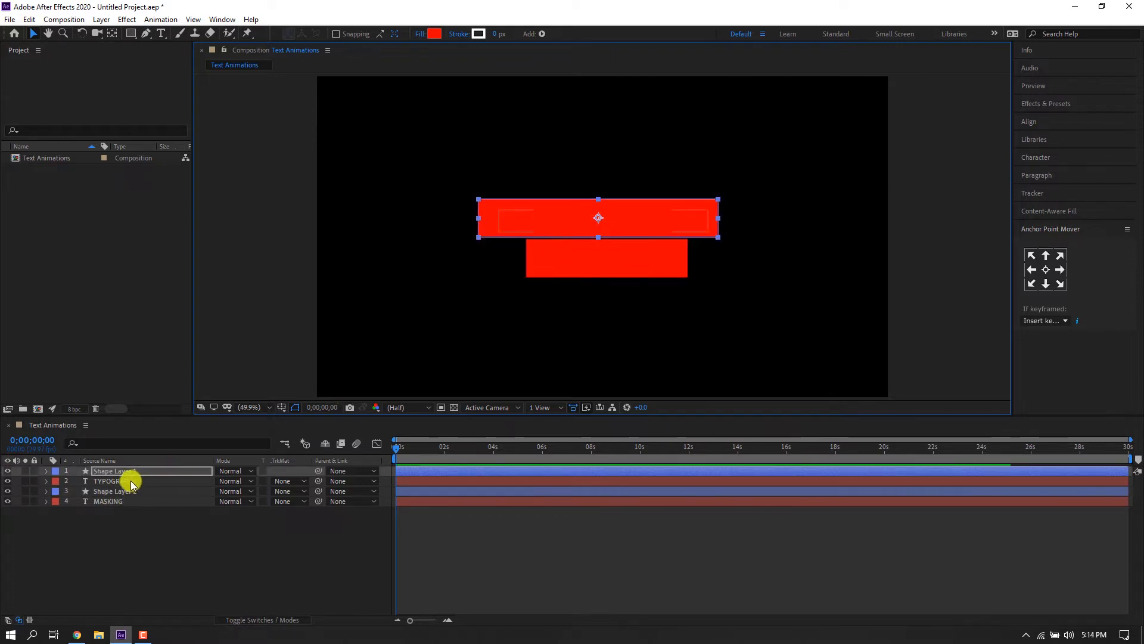
Set the TYPOGRAPHY and MASKING text layers' track matte to Alpha Matte using the rectangle layers above them.
{"action": "left_click", "coordinate": [131, 482]}
{"action": "left_click", "coordinate": [111, 501], "text": "ctrl"}
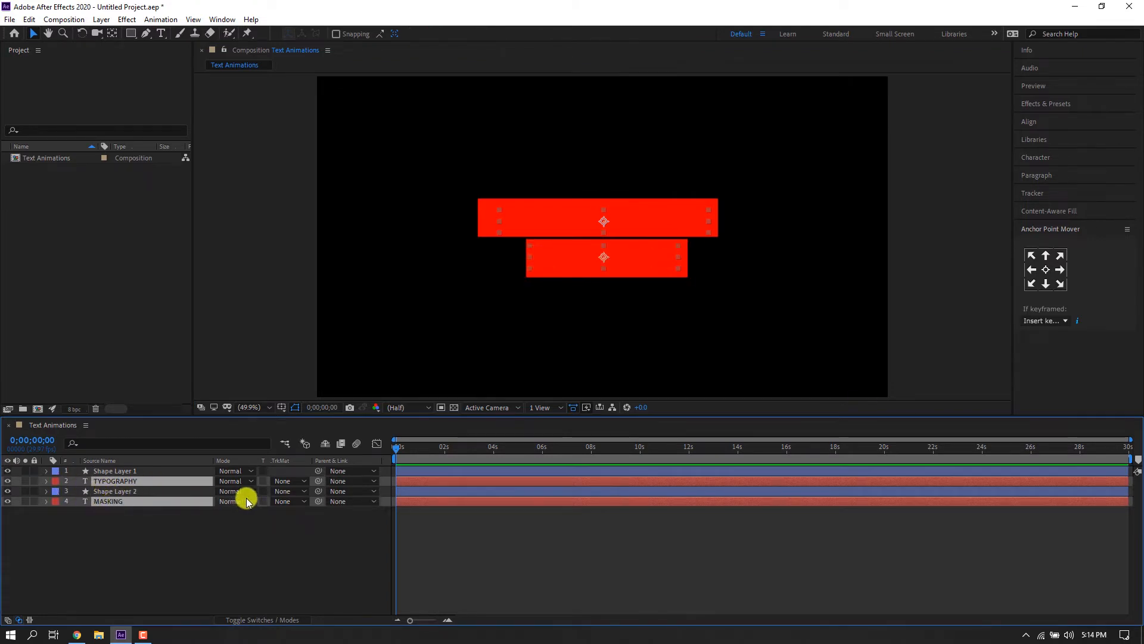
{"action": "left_click", "coordinate": [284, 502]}
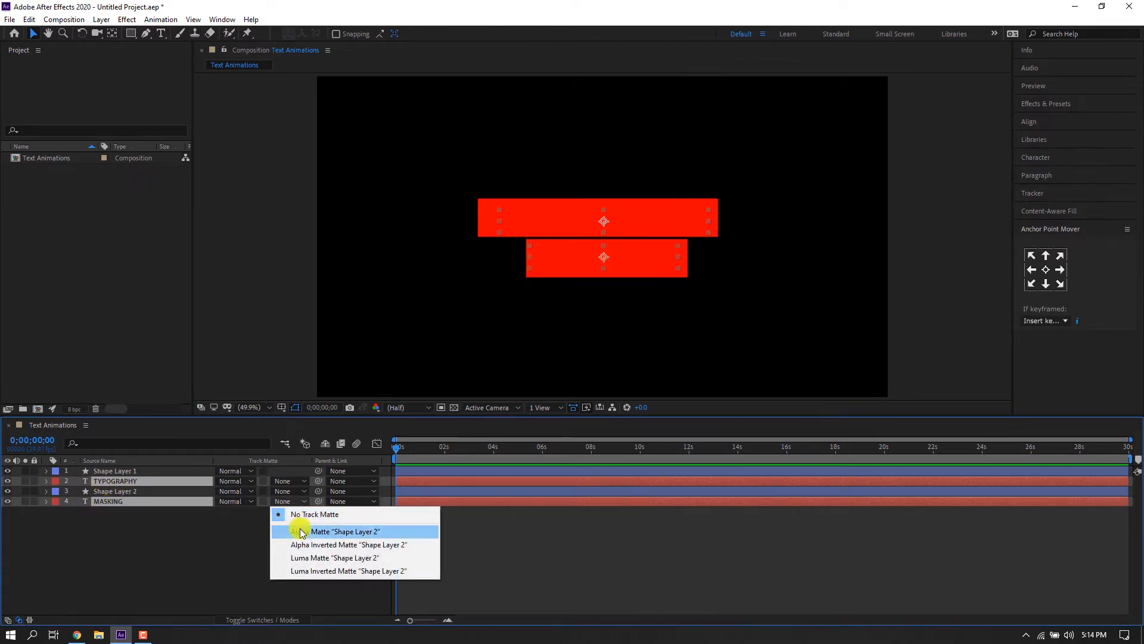
{"action": "left_click", "coordinate": [299, 530]}
{"action": "left_click", "coordinate": [192, 509]}
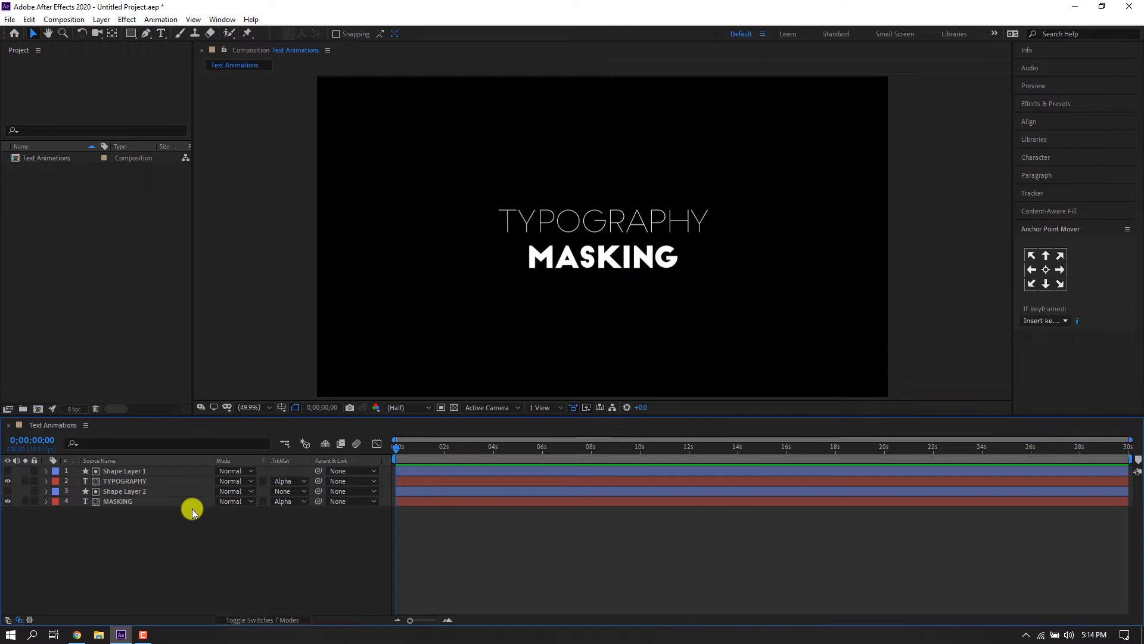
Resize the upper rectangle so it fits tightly around the TYPOGRAPHY text.
{"action": "left_click", "coordinate": [120, 492]}
{"action": "left_click", "coordinate": [149, 471]}
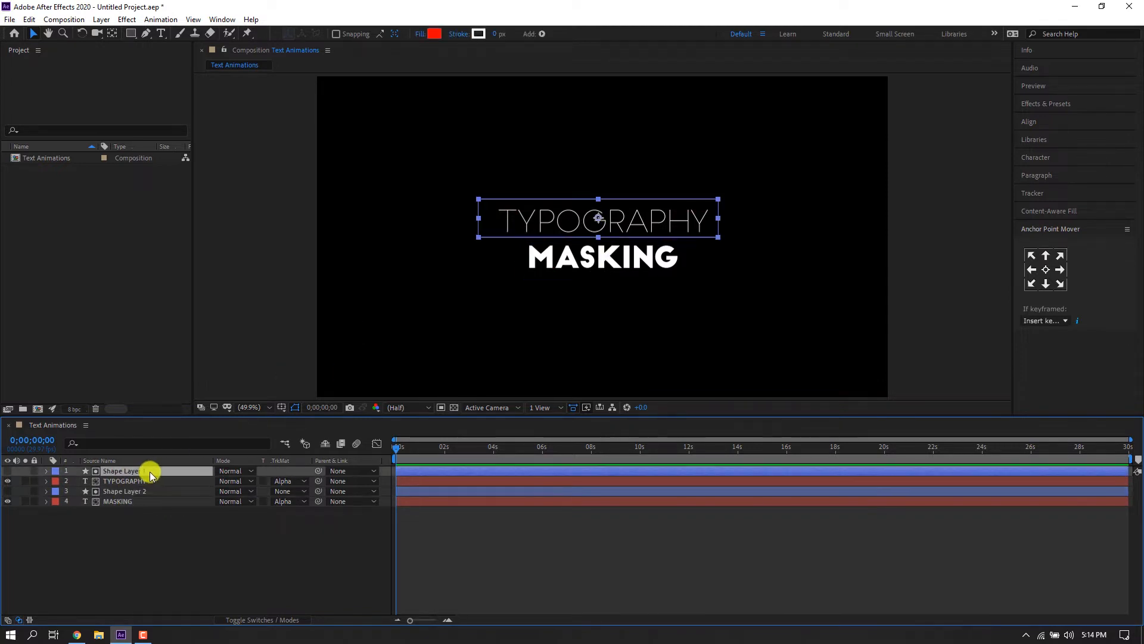
{"action": "left_click_drag", "start_coordinate": [599, 200], "coordinate": [602, 203]}
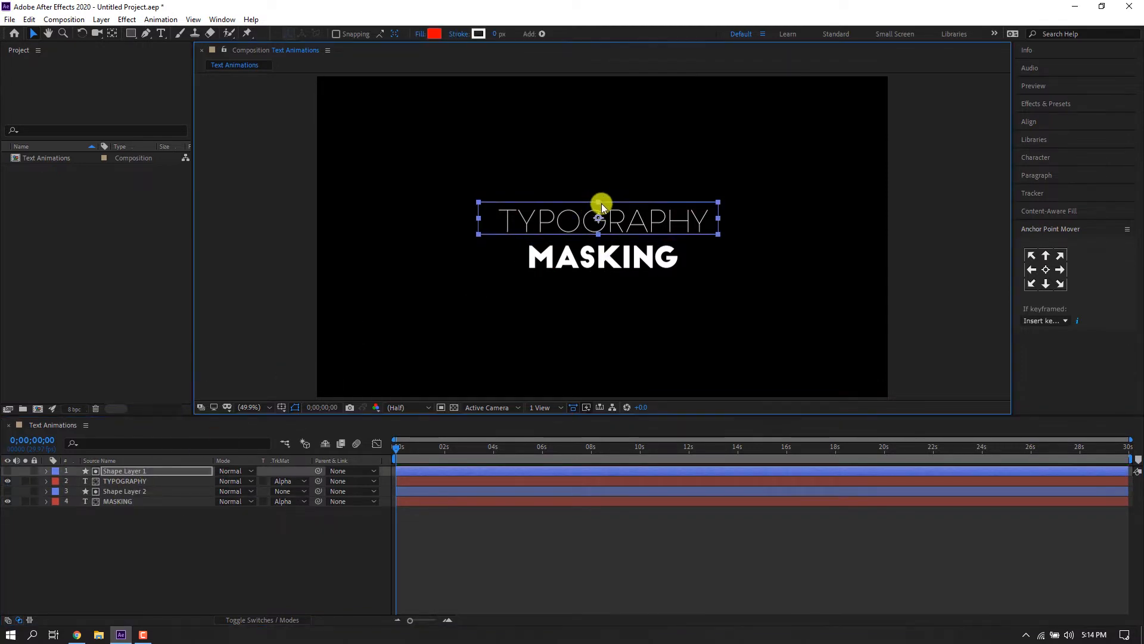
{"action": "key", "text": "Down"}
{"action": "key", "text": "Down"}
{"action": "key", "text": "Down"}
{"action": "key", "text": "Down"}
{"action": "key", "text": "Down"}
{"action": "key", "text": "Down"}
{"action": "key", "text": "Down"}
{"action": "key", "text": "Down"}
{"action": "key", "text": "Down"}
{"action": "key", "text": "Down"}
{"action": "key", "text": "Up"}
{"action": "key", "text": "Up"}
{"action": "key", "text": "Up"}
{"action": "key", "text": "Up"}
{"action": "key", "text": "Up"}
{"action": "key", "text": "Up"}
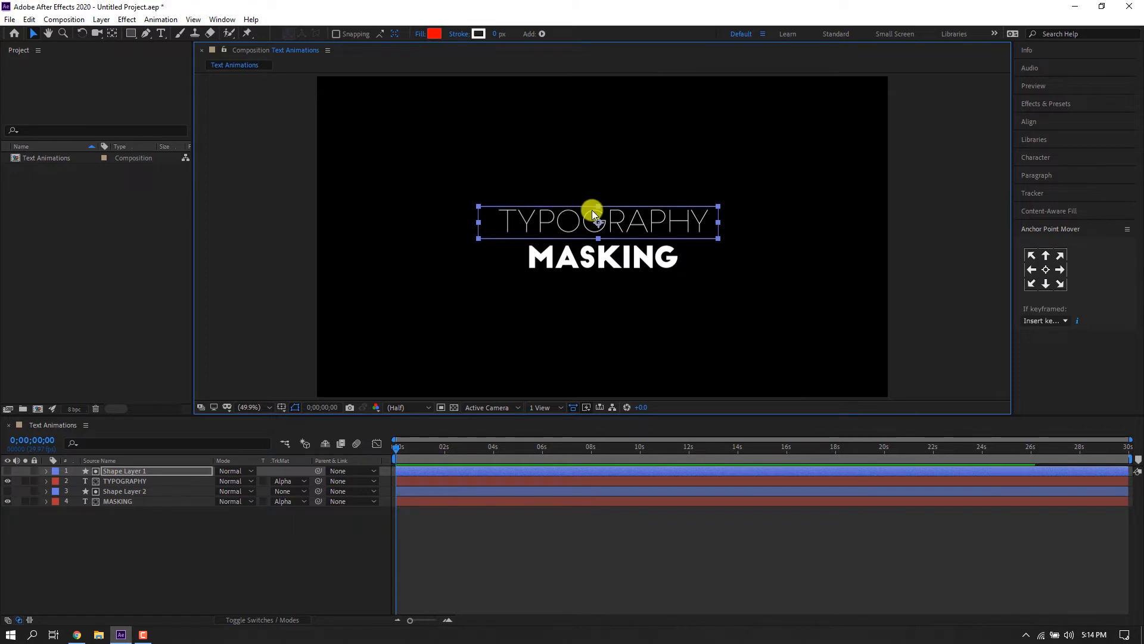
{"action": "left_click_drag", "start_coordinate": [716, 223], "coordinate": [713, 224]}
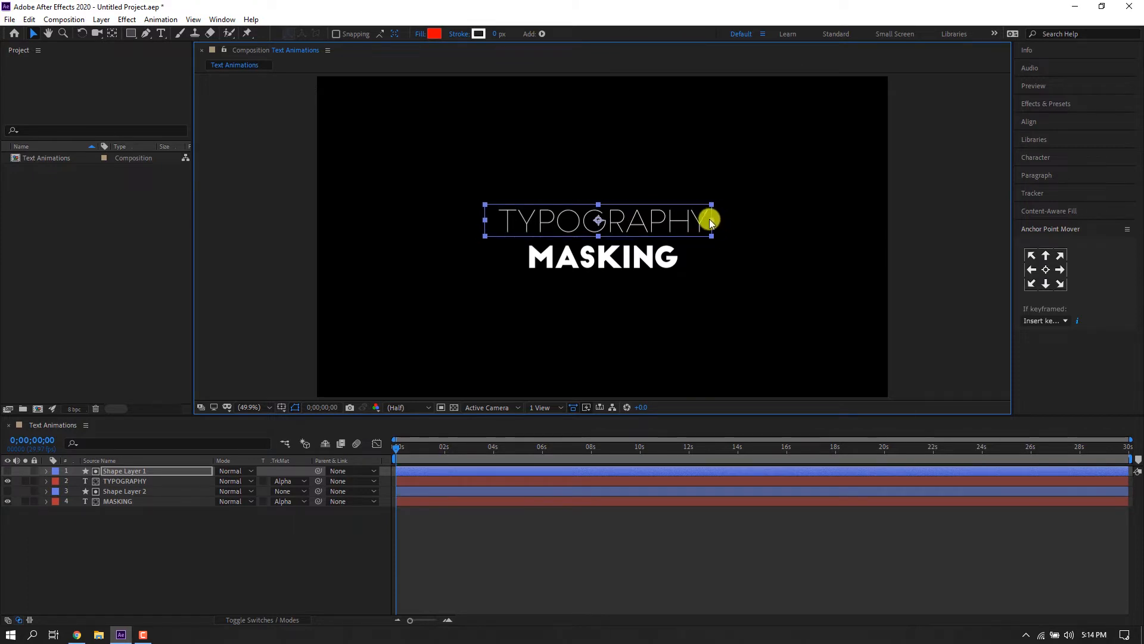
{"action": "key", "text": "shift+Left"}
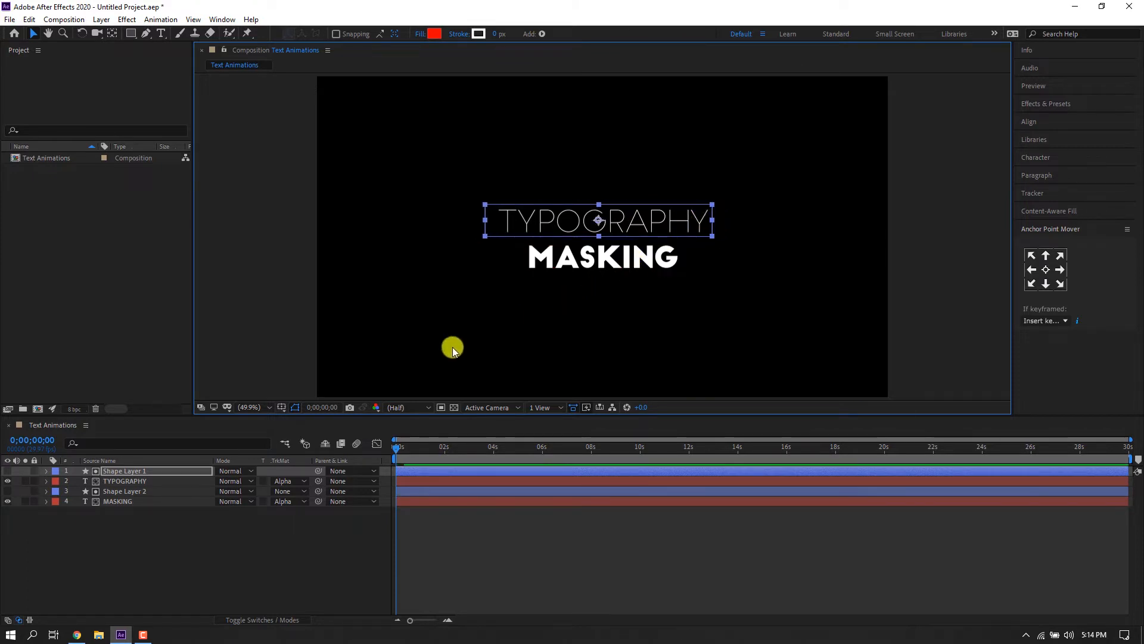
Nudge the lower rectangle slightly left to align it with the MASKING word.
{"action": "left_click", "coordinate": [141, 490]}
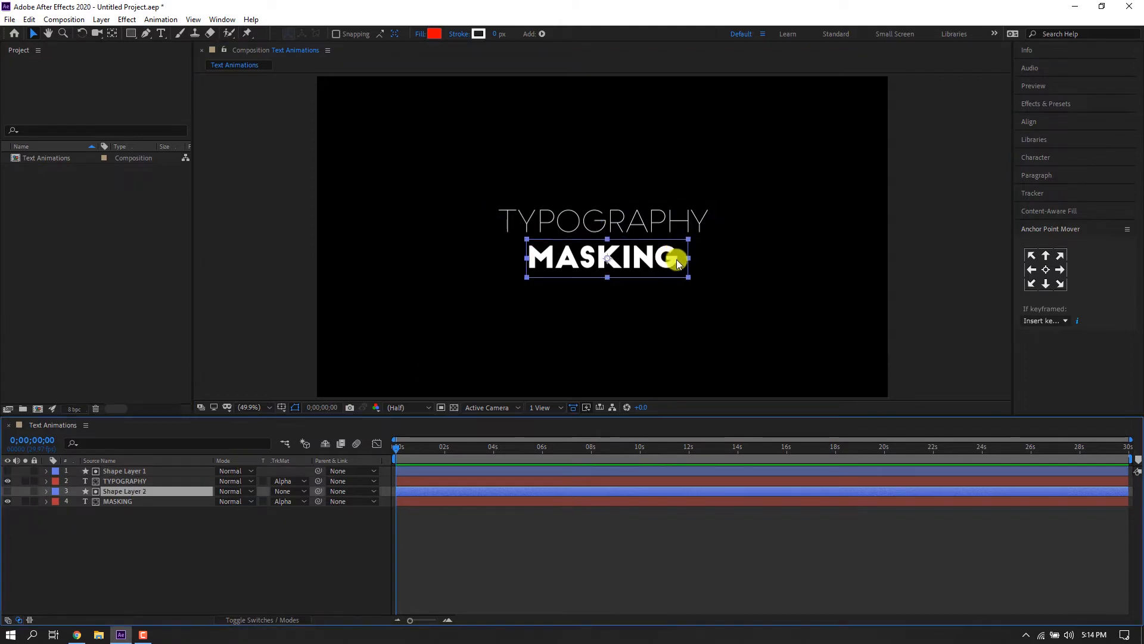
{"action": "key", "text": "shift+Left"}
{"action": "left_click", "coordinate": [602, 274]}
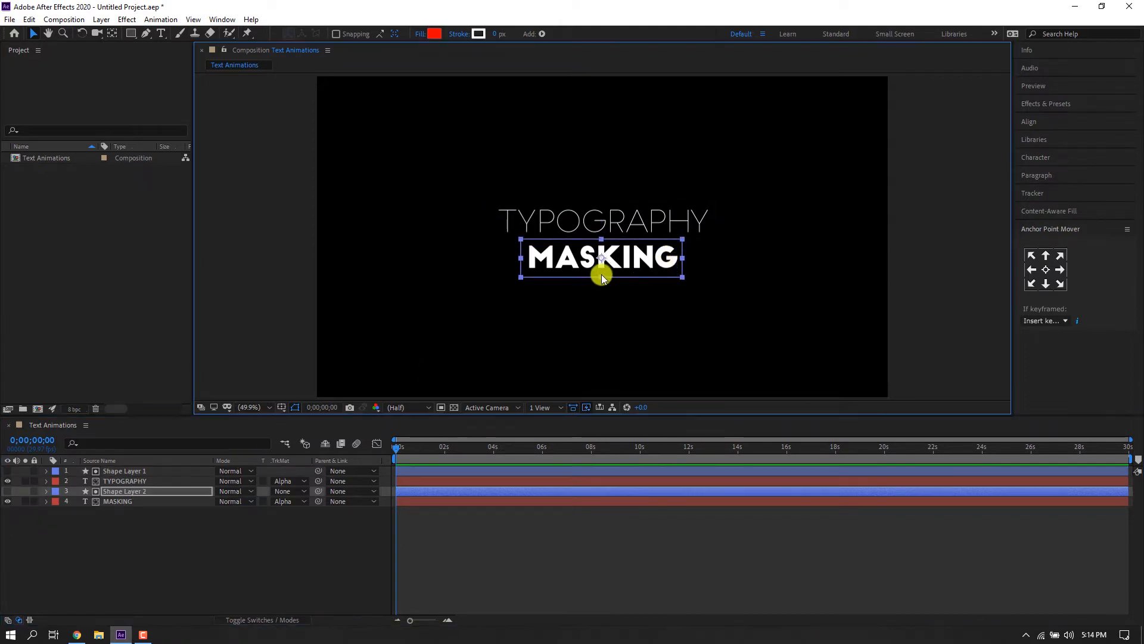
{"action": "left_click", "coordinate": [95, 531]}
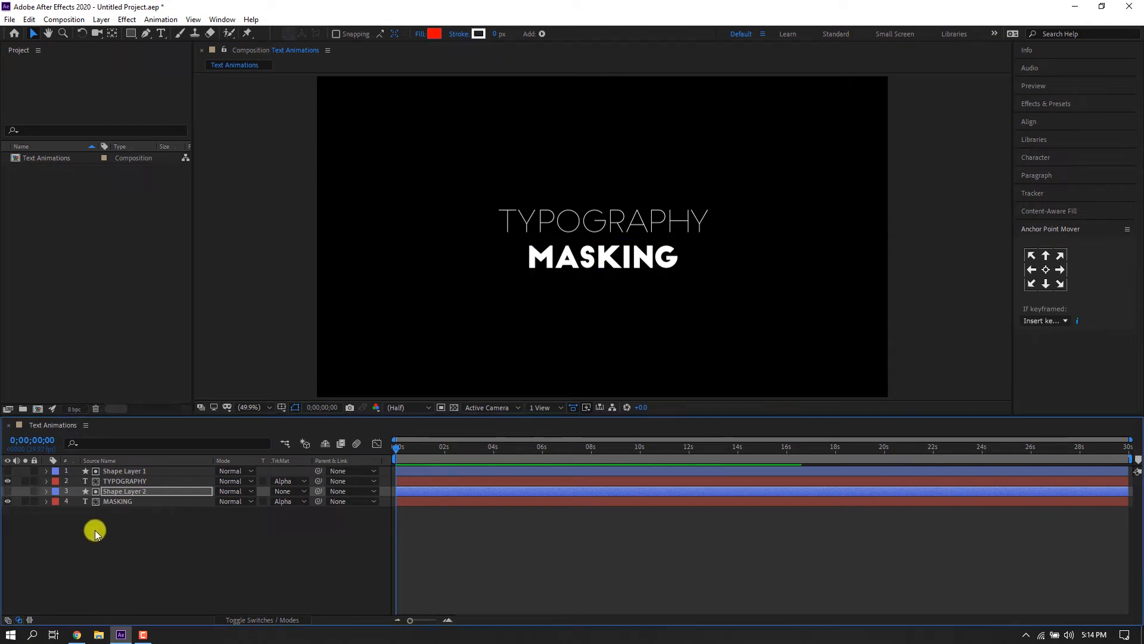
Add Position keyframes to both text layers and shift them to the 25-frame mark.
{"action": "left_click", "coordinate": [108, 501]}
{"action": "left_click", "coordinate": [116, 472], "text": "ctrl"}
{"action": "left_click", "coordinate": [115, 482], "text": "ctrl"}
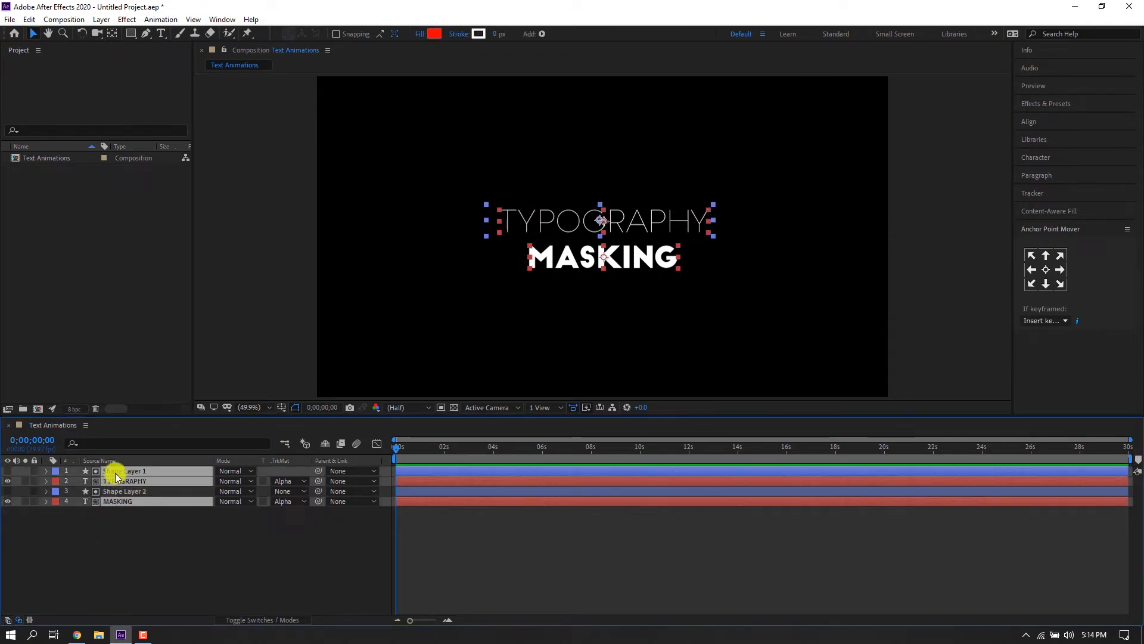
{"action": "left_click", "coordinate": [116, 471], "text": "ctrl"}
{"action": "key", "text": "p"}
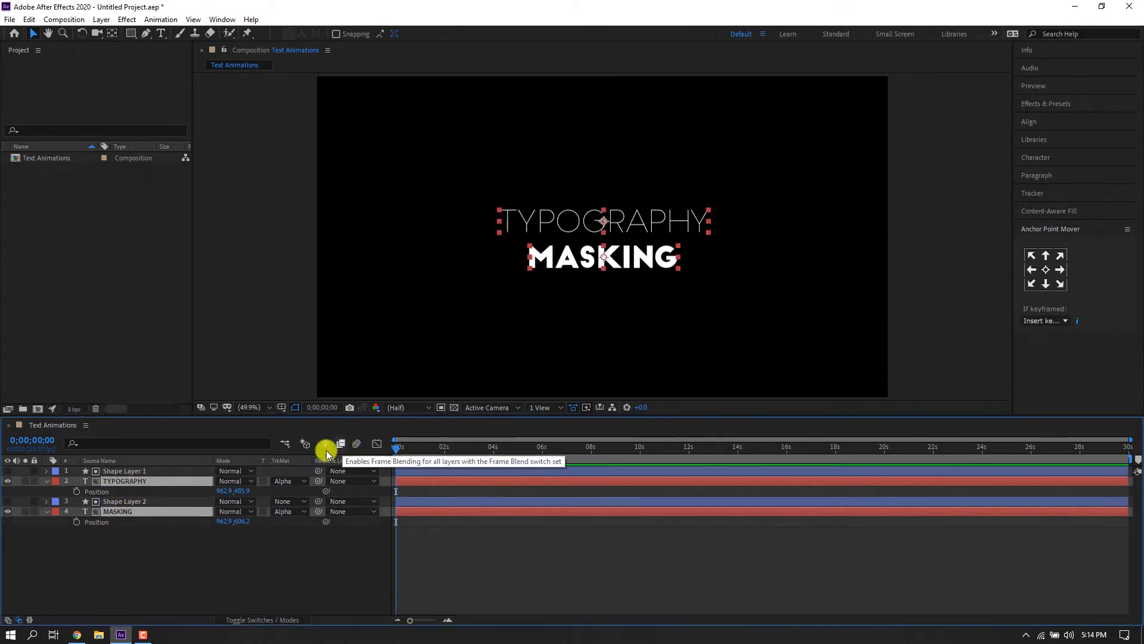
{"action": "key", "text": "equal"}
{"action": "key", "text": "equal"}
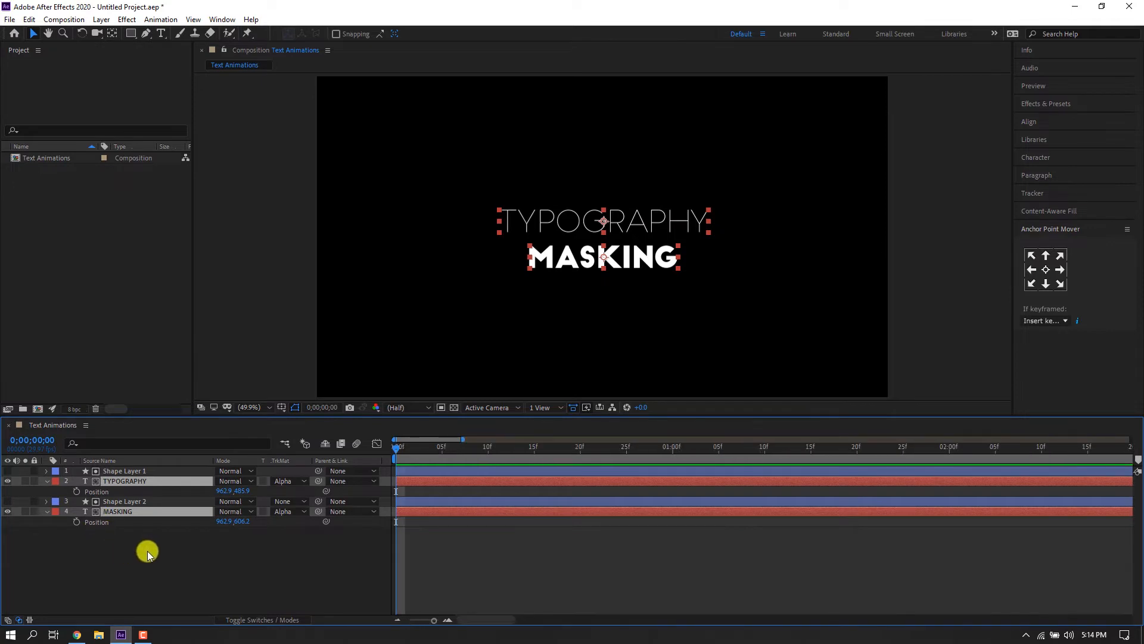
{"action": "left_click", "coordinate": [76, 490]}
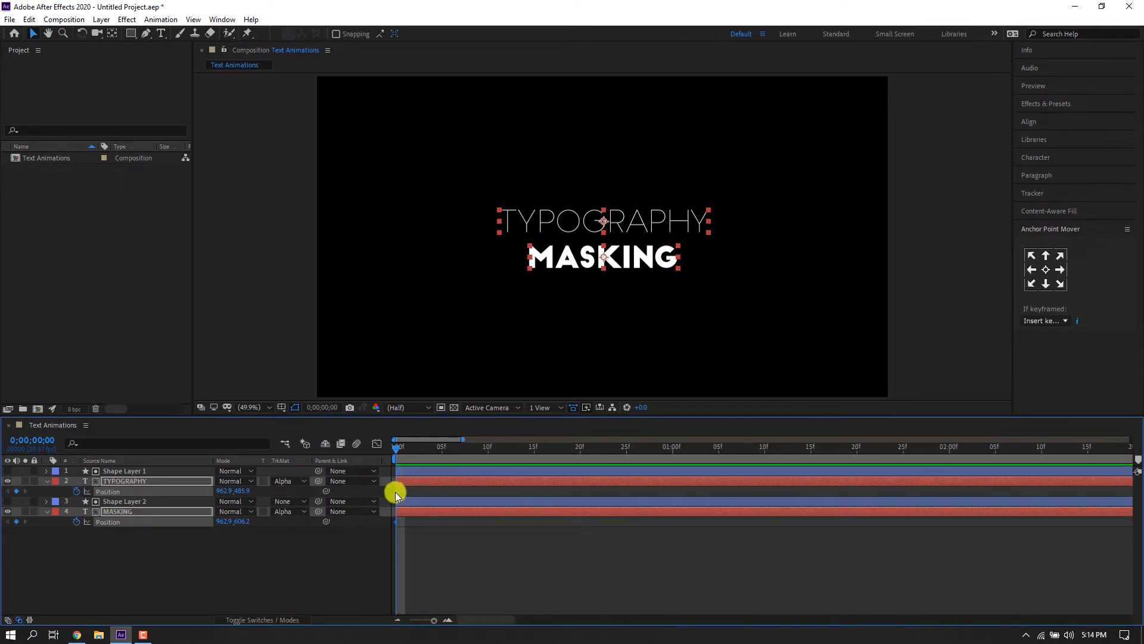
{"action": "left_click_drag", "start_coordinate": [395, 491], "coordinate": [624, 484]}
{"action": "left_click", "coordinate": [605, 526]}
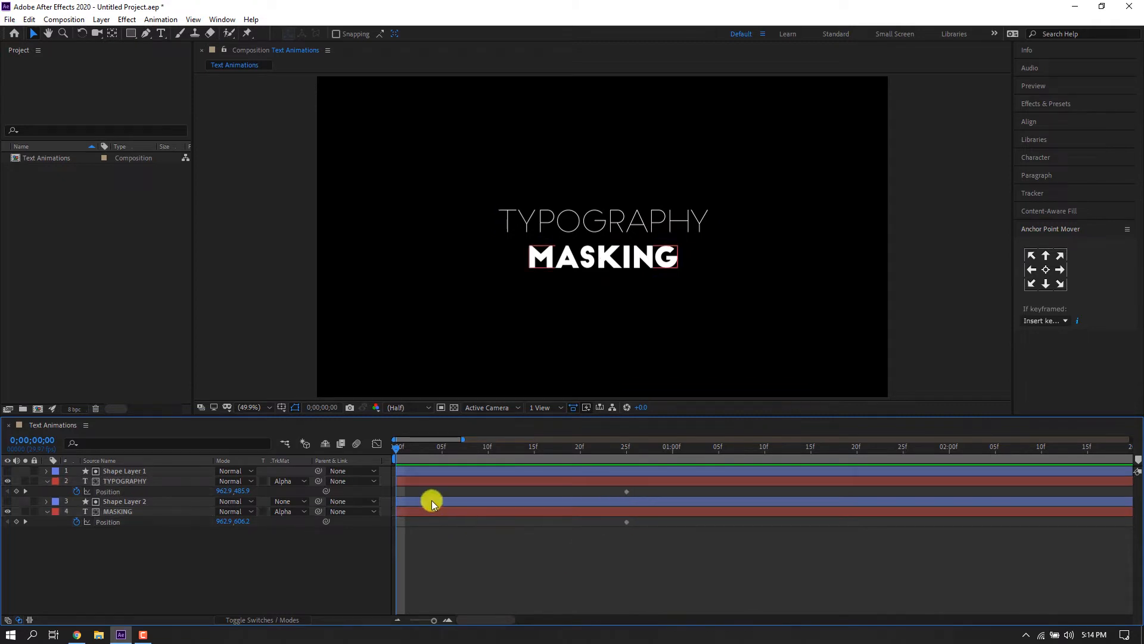
At frame 0, move TYPOGRAPHY down and MASKING up so both start hidden outside their mattes.
{"action": "left_click", "coordinate": [426, 479]}
{"action": "mouse_move", "coordinate": [626, 224]}
{"action": "left_mouse_down"}
{"action": "mouse_move", "coordinate": [629, 260]}
{"action": "mouse_move", "coordinate": [628, 231]}
{"action": "left_mouse_up"}
{"action": "left_click", "coordinate": [509, 510]}
{"action": "left_click_drag", "start_coordinate": [646, 548], "coordinate": [393, 471]}
{"action": "left_click", "coordinate": [409, 539]}
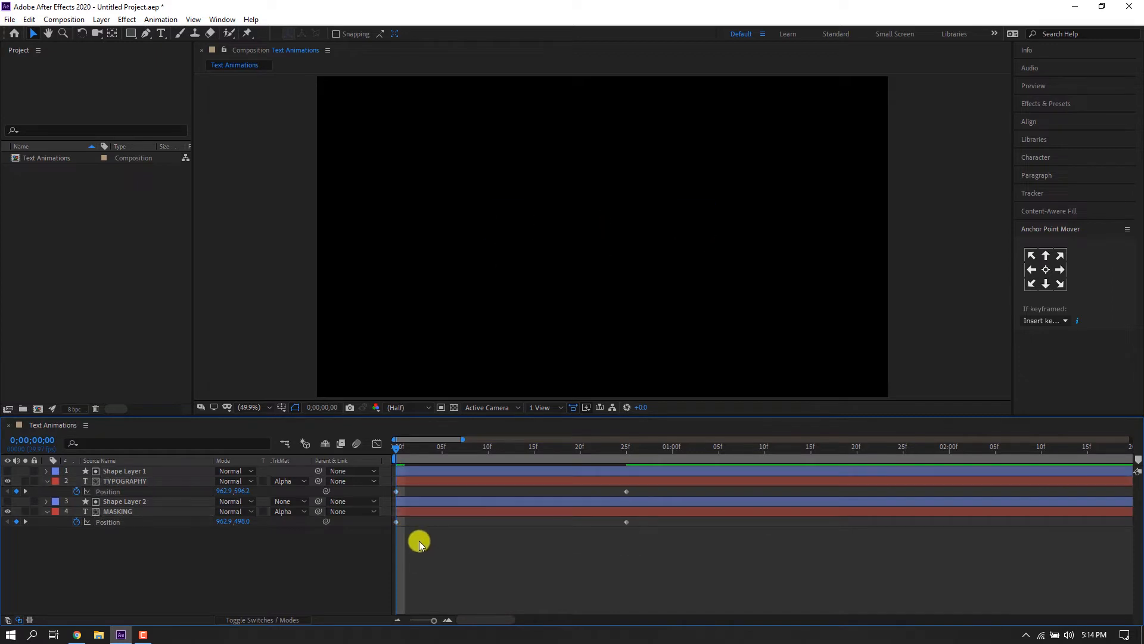
Apply Easy Ease to all Position keyframes of both text layers.
{"action": "key", "text": "space"}
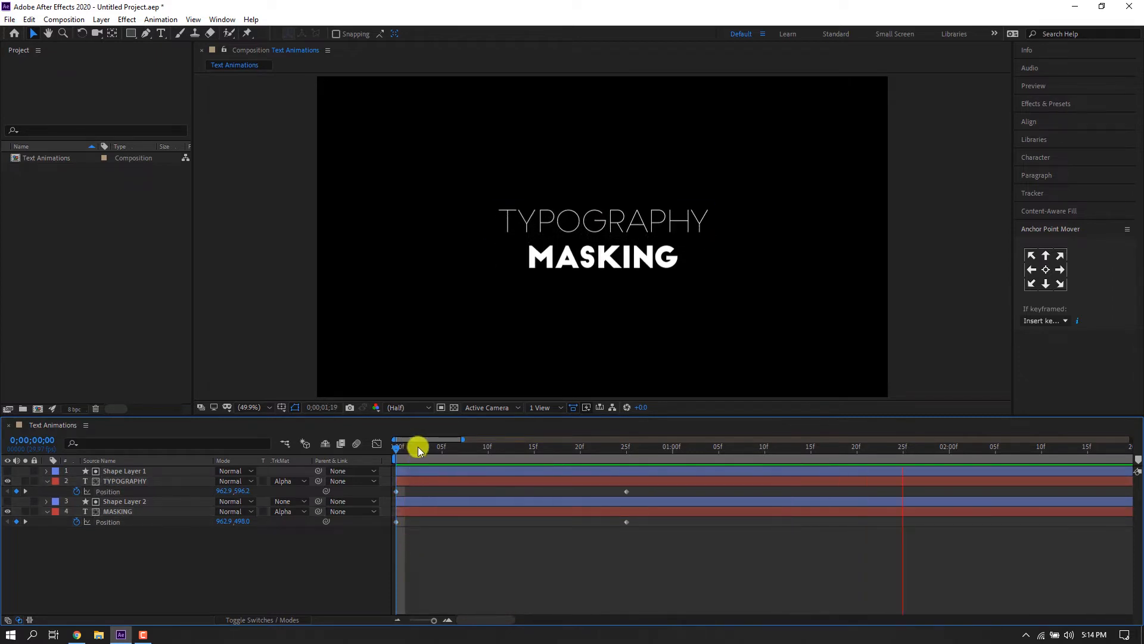
{"action": "mouse_move", "coordinate": [417, 446]}
{"action": "left_mouse_down"}
{"action": "mouse_move", "coordinate": [632, 447]}
{"action": "mouse_move", "coordinate": [396, 447]}
{"action": "left_mouse_up"}
{"action": "left_click_drag", "start_coordinate": [651, 576], "coordinate": [391, 484]}
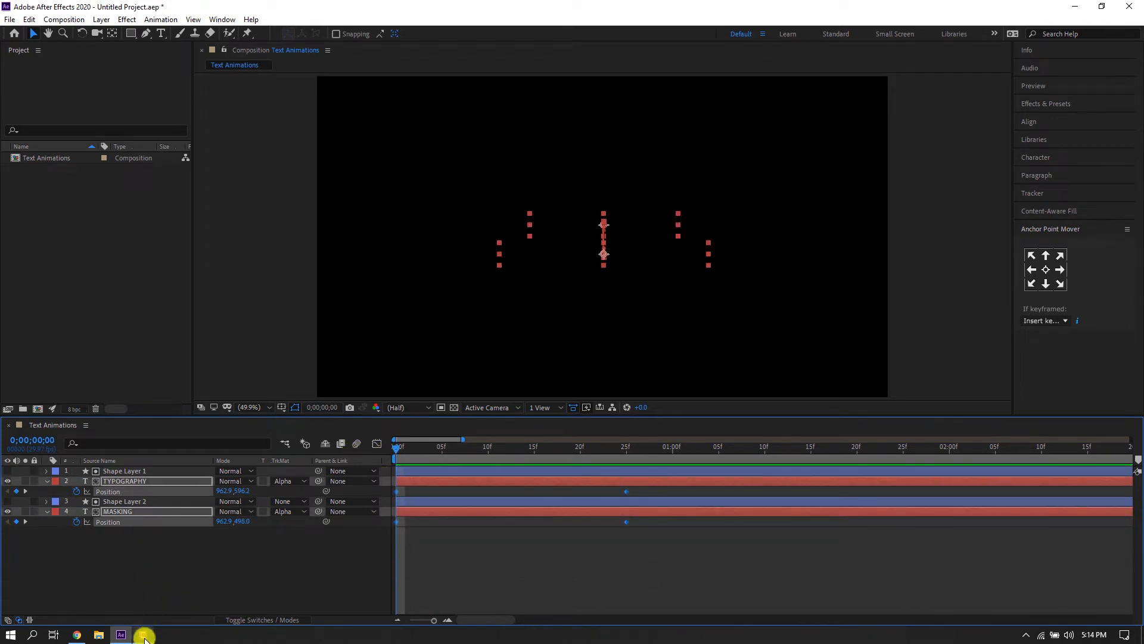
{"action": "right_click", "coordinate": [628, 491]}
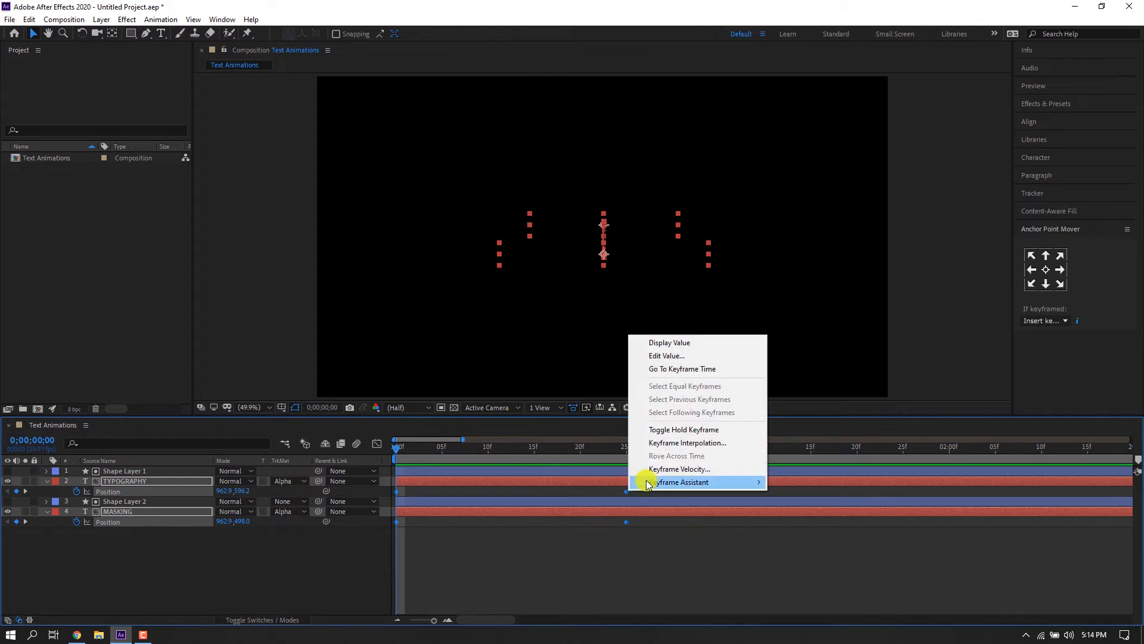
{"action": "mouse_move", "coordinate": [733, 482]}
{"action": "left_click", "coordinate": [799, 522]}
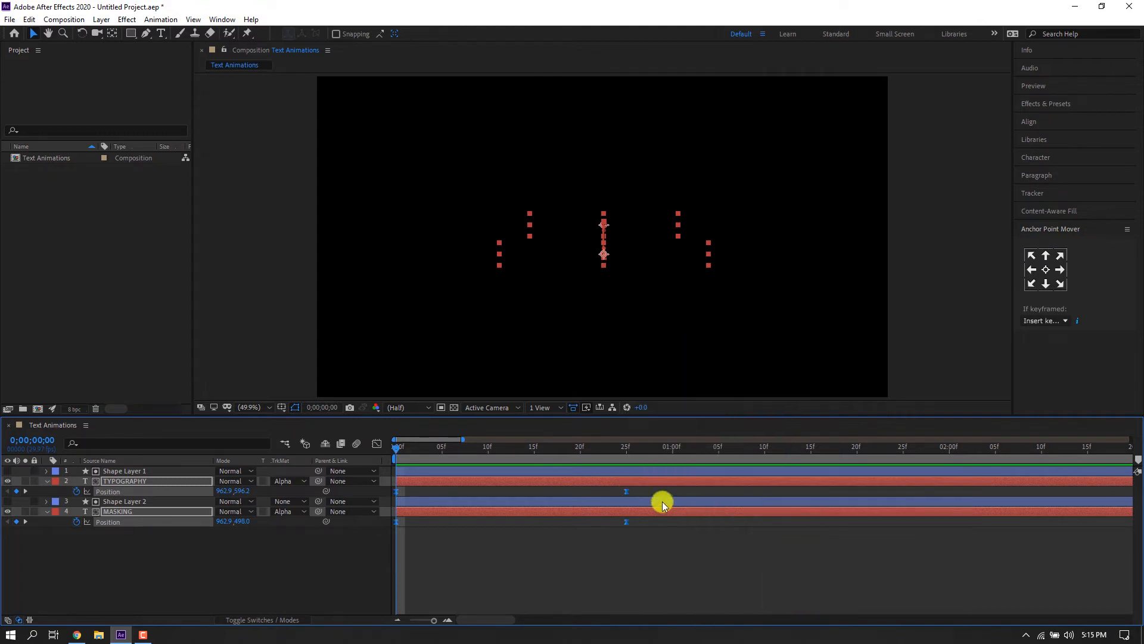
Play back the eased reveal animation.
{"action": "key", "text": "space"}
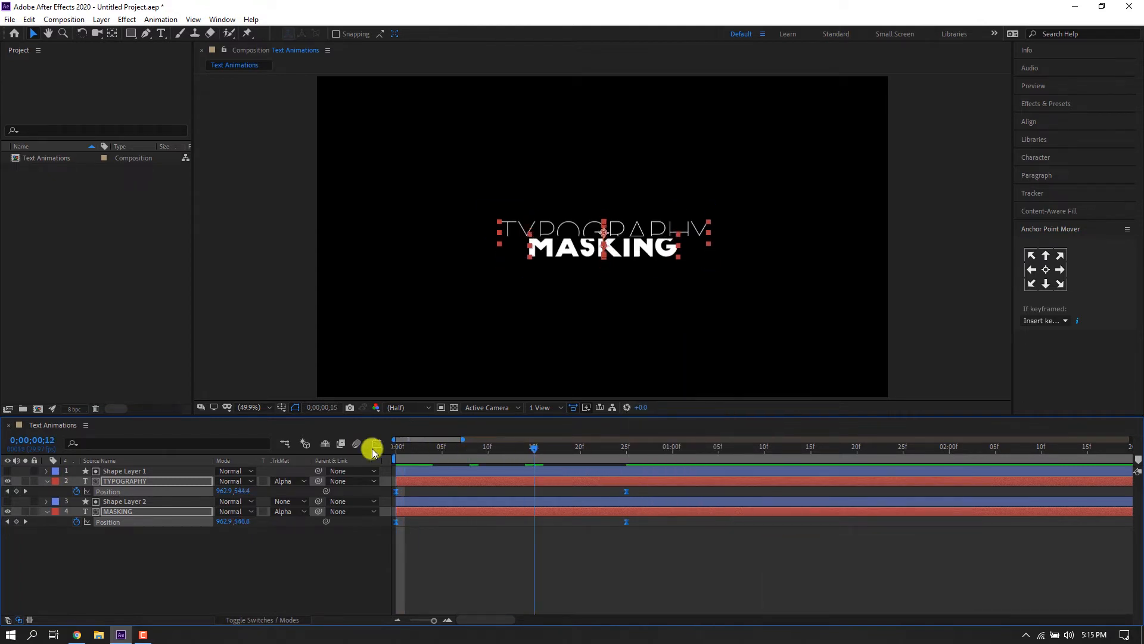
{"action": "key", "text": "space"}
{"action": "left_click", "coordinate": [416, 546]}
{"action": "key", "text": "space"}
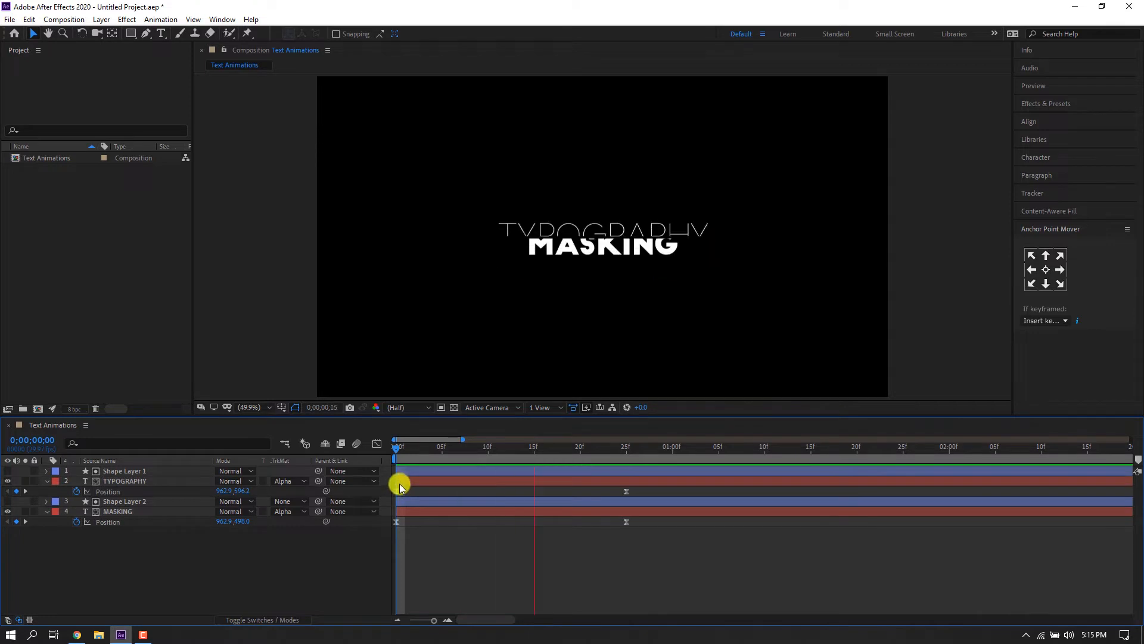
{"action": "key", "text": "space"}
Move the ending Position keyframes of both text layers to the 1-second mark.
{"action": "left_click_drag", "start_coordinate": [414, 447], "coordinate": [624, 455]}
{"action": "left_click_drag", "start_coordinate": [643, 494], "coordinate": [671, 491]}
{"action": "left_click", "coordinate": [620, 506]}
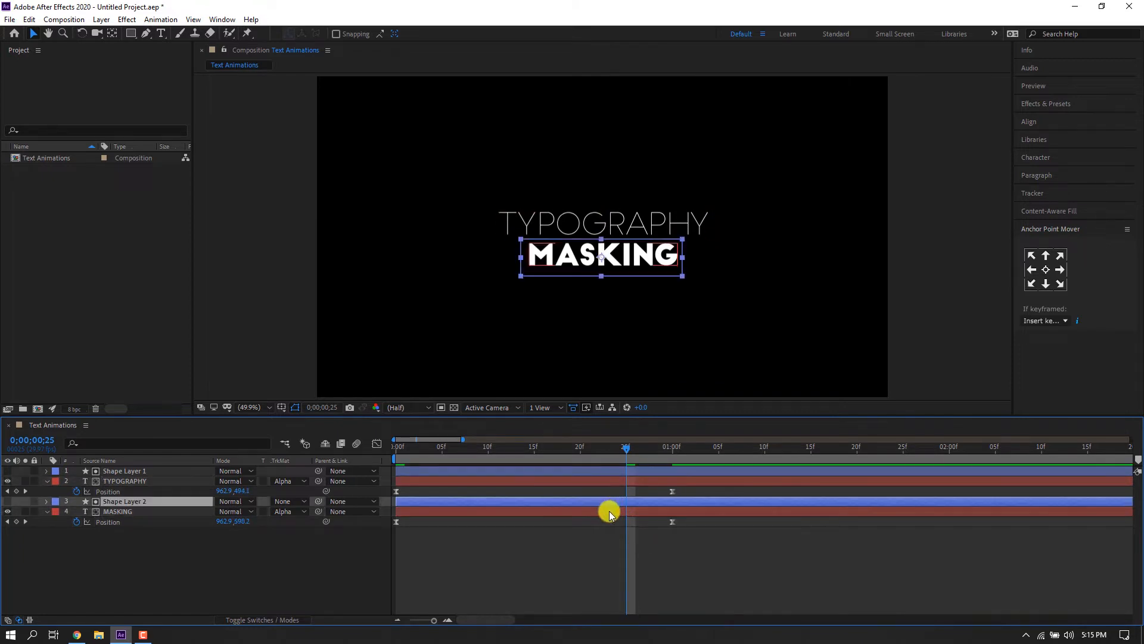
{"action": "left_click", "coordinate": [607, 511]}
{"action": "left_click", "coordinate": [670, 449]}
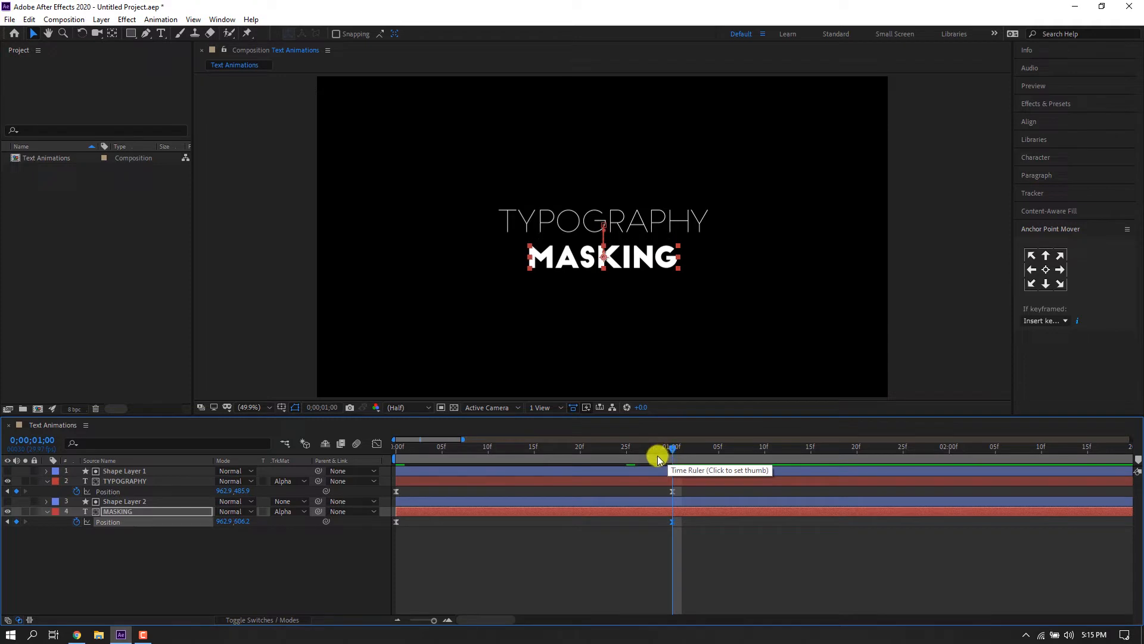
Play the reveal animation from the start to review its timing.
{"action": "left_click", "coordinate": [636, 501]}
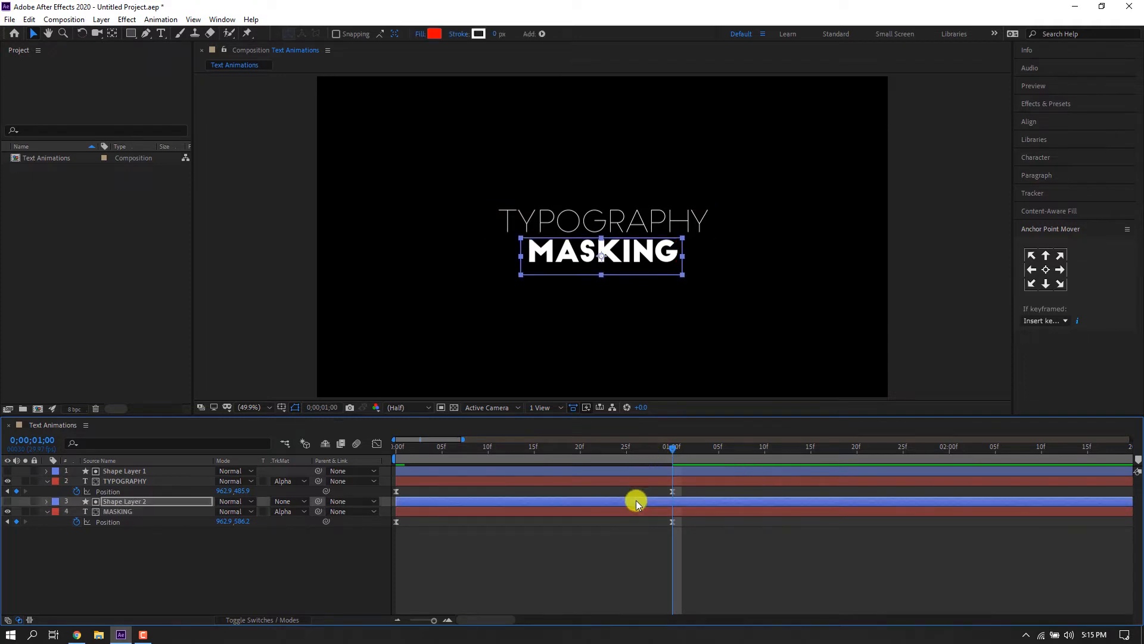
{"action": "key", "text": "Home"}
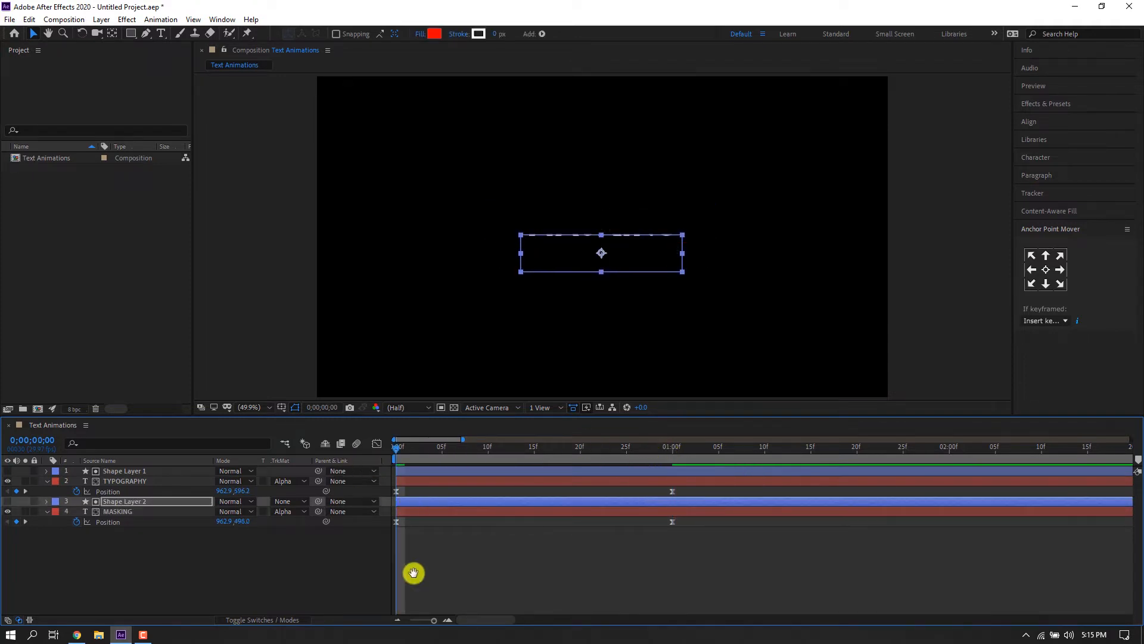
{"action": "left_click", "coordinate": [410, 573]}
{"action": "key", "text": "space"}
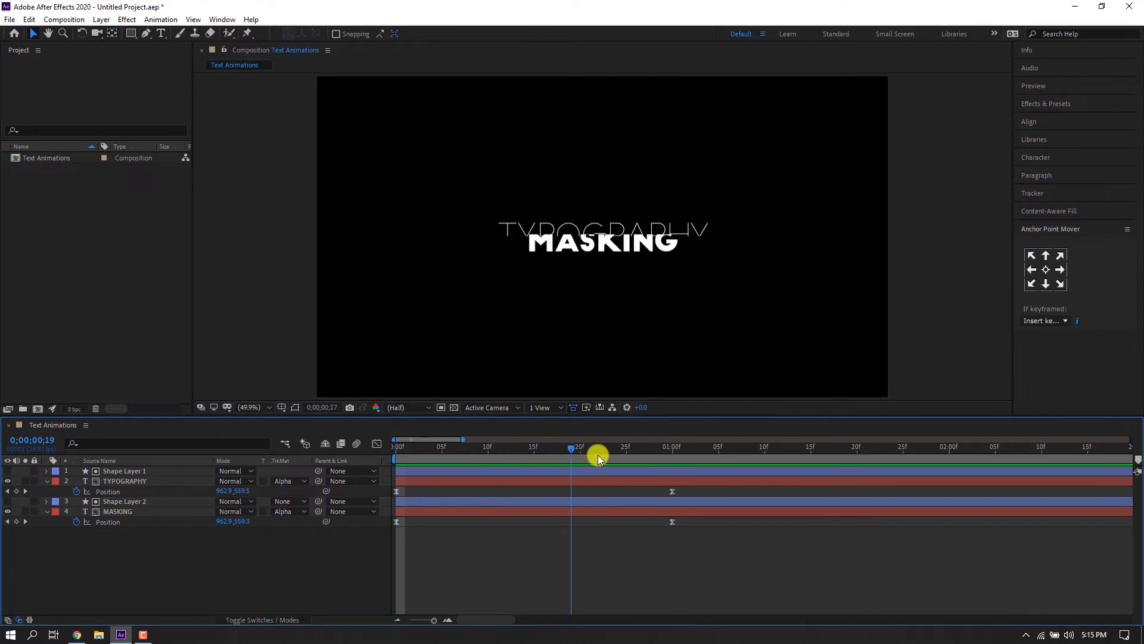
{"action": "left_click", "coordinate": [406, 511]}
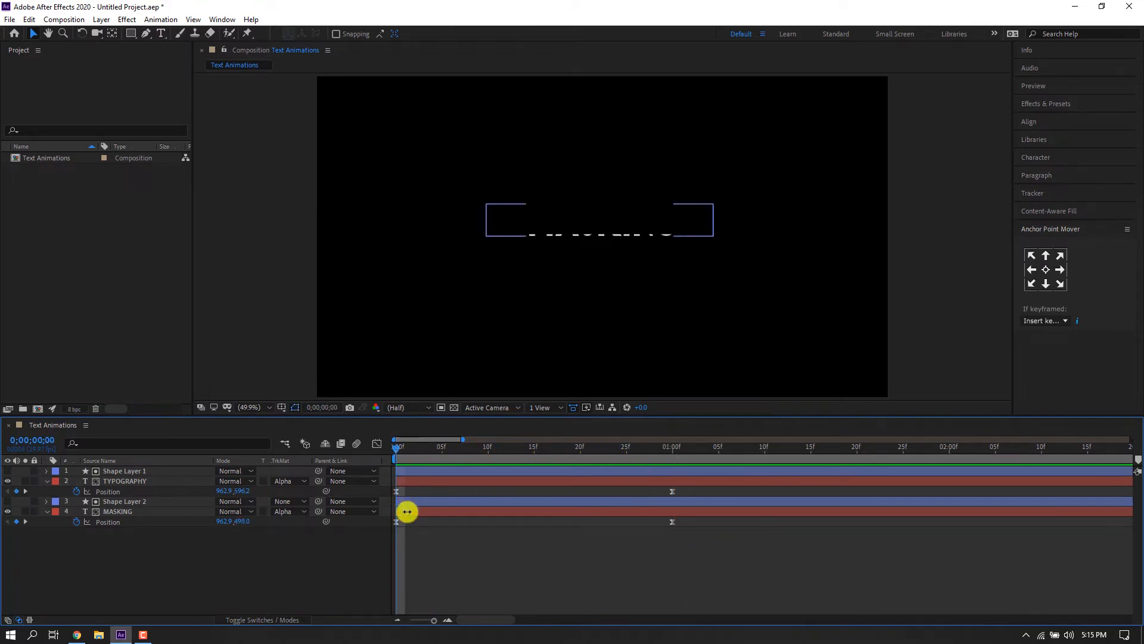
{"action": "left_click", "coordinate": [413, 502]}
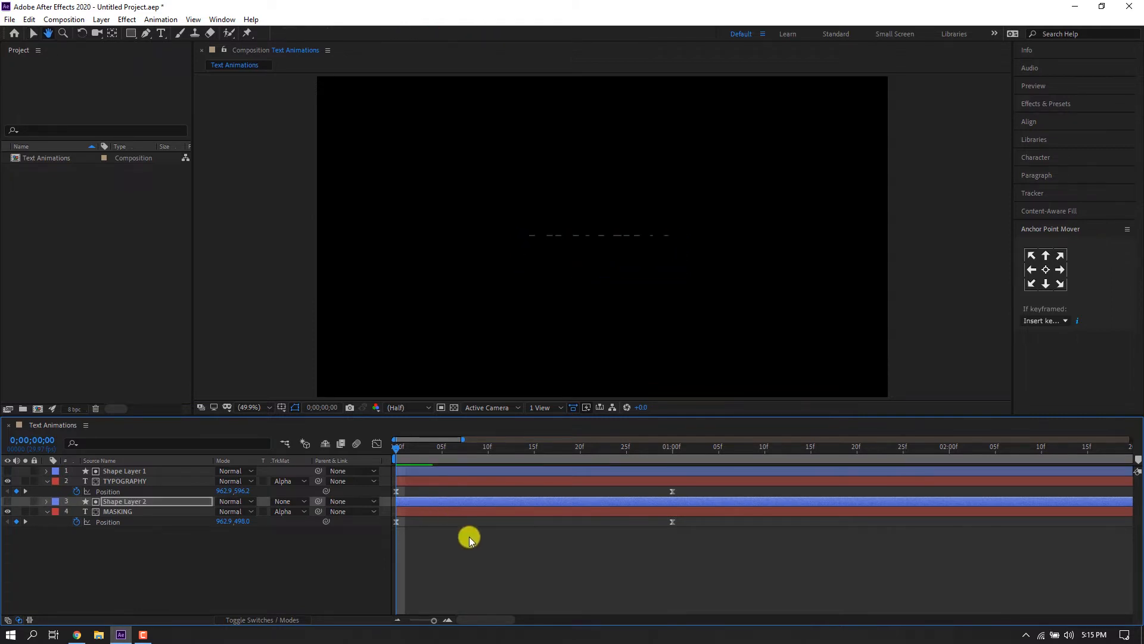
{"action": "key", "text": "space"}
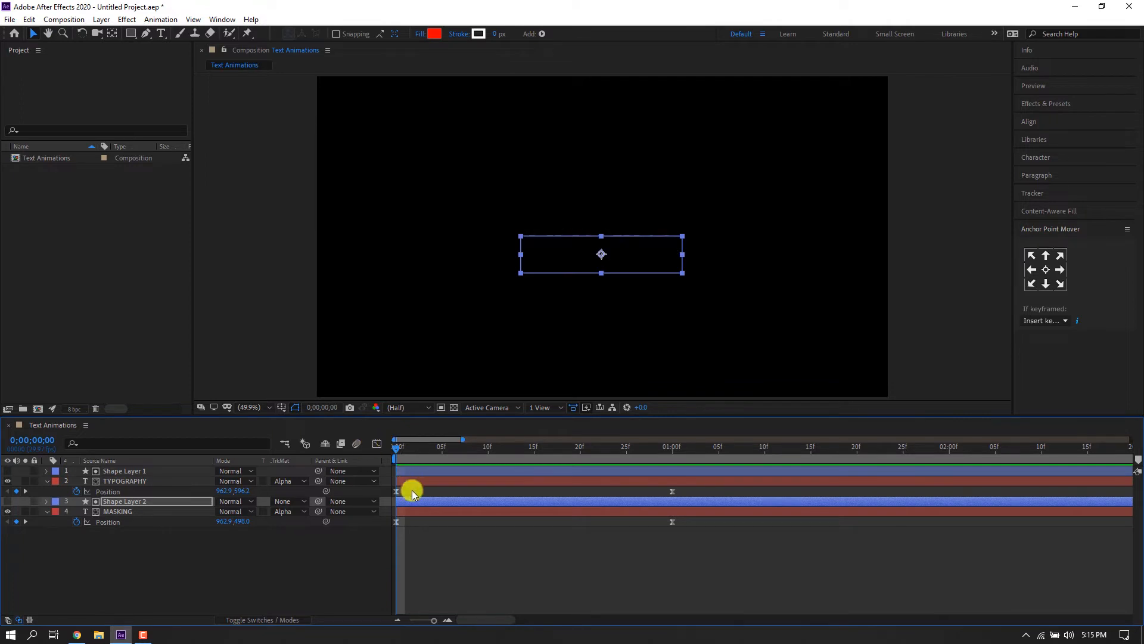
{"action": "left_click", "coordinate": [440, 524]}
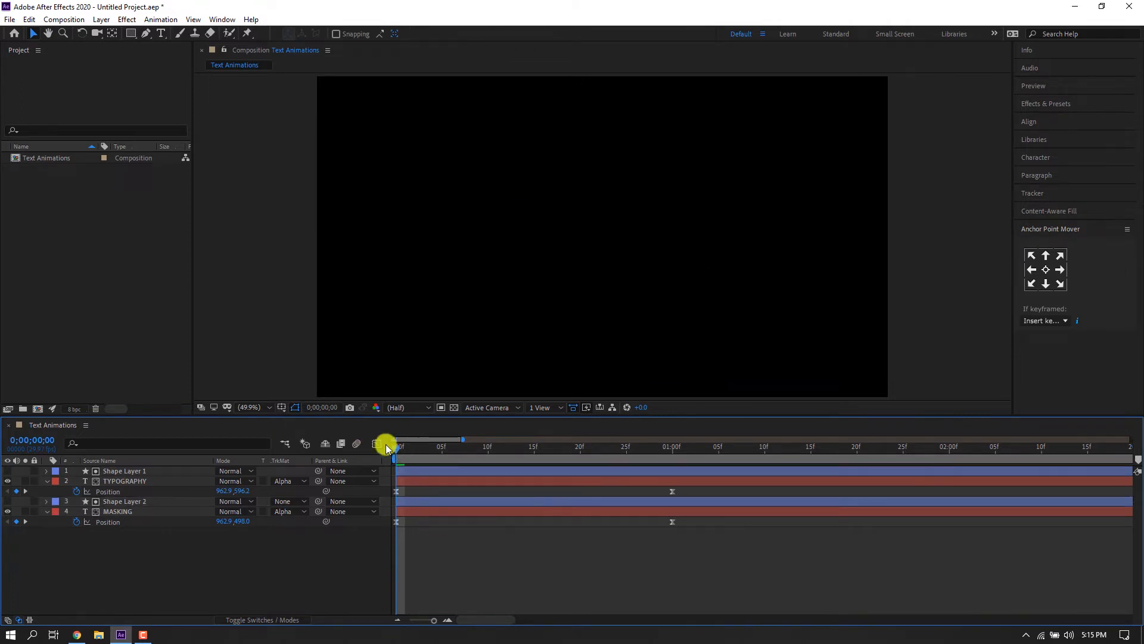
{"action": "key", "text": "space"}
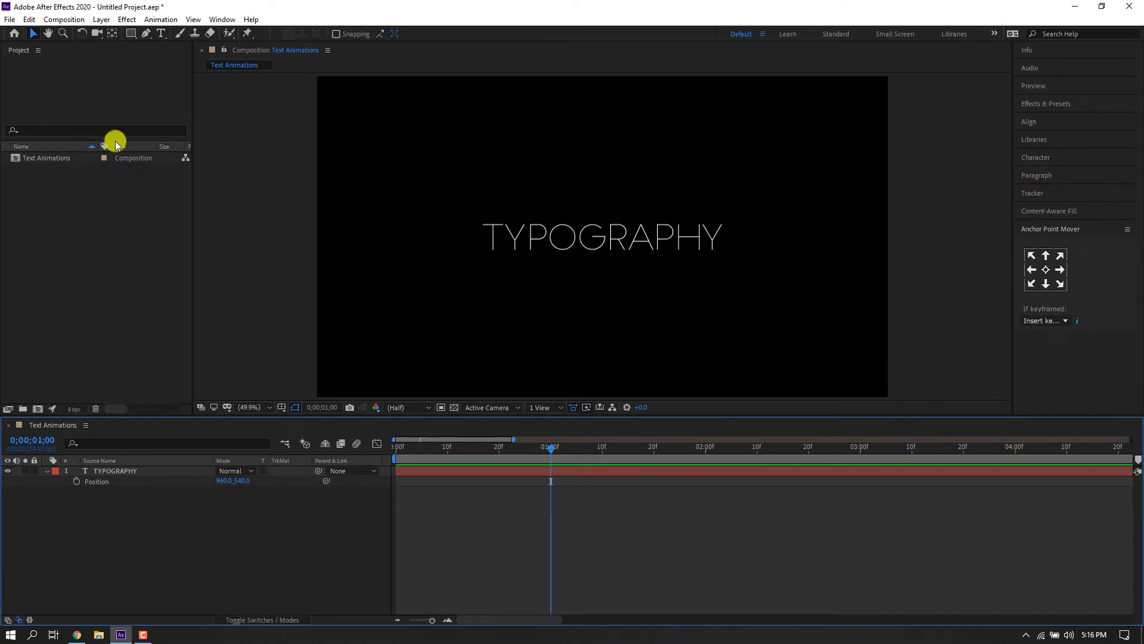
Draw a small red square shape layer to the right of the TYPOGRAPHY text in the new composition.
{"action": "left_click", "coordinate": [127, 19]}
{"action": "left_click", "coordinate": [127, 19]}
{"action": "left_click", "coordinate": [130, 33]}
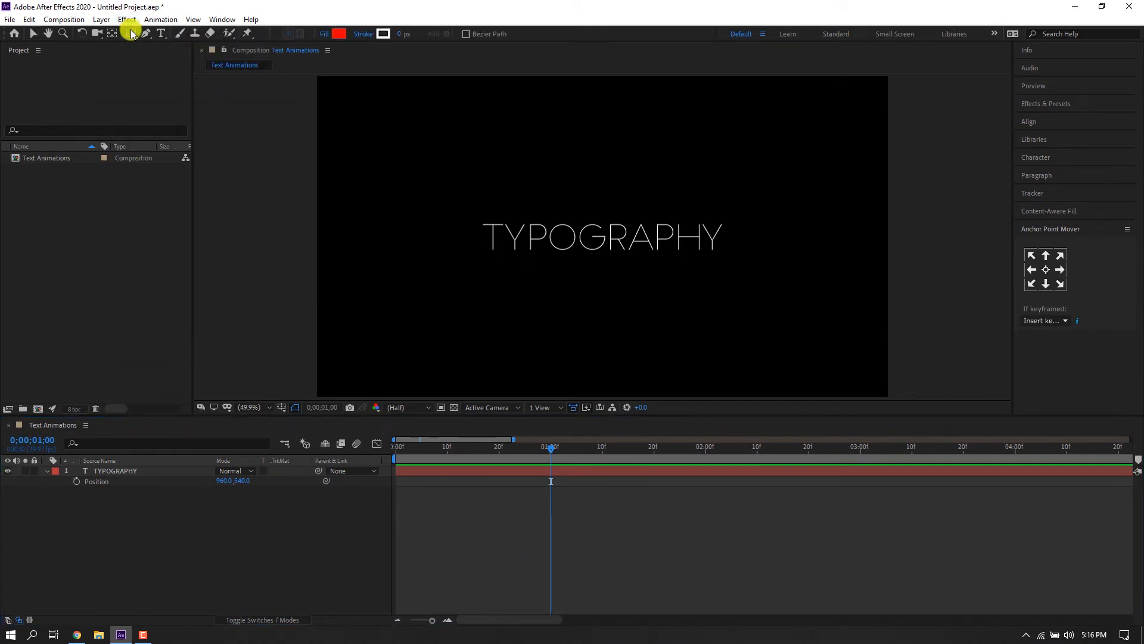
{"action": "left_click_drag", "start_coordinate": [743, 218], "coordinate": [784, 259]}
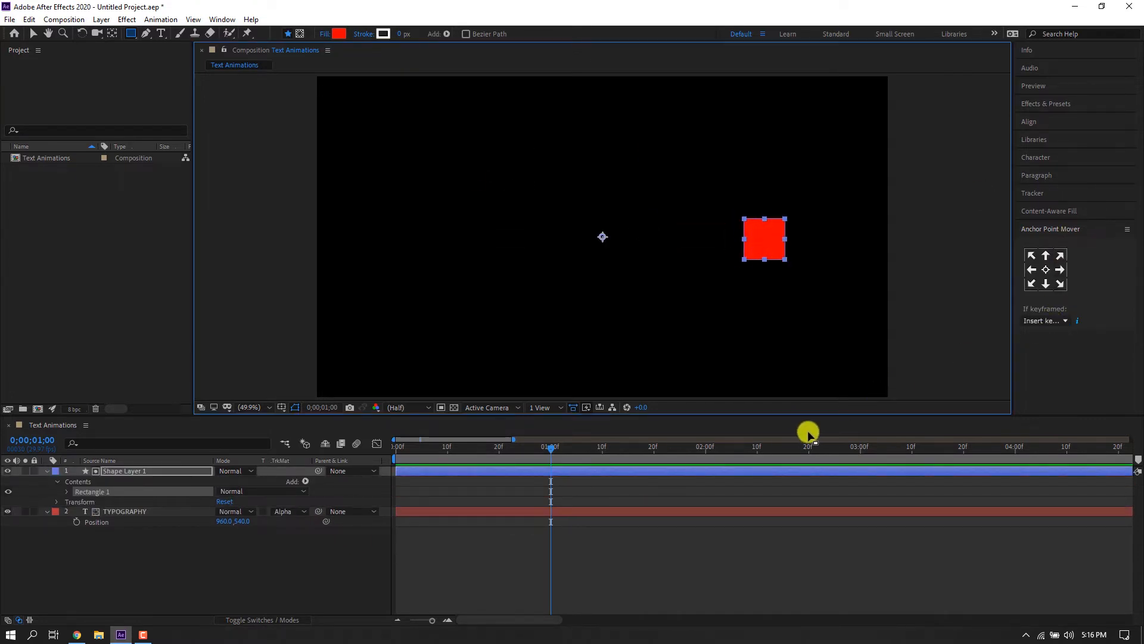
Center the red square's anchor point on the shape.
{"action": "left_click", "coordinate": [1046, 270]}
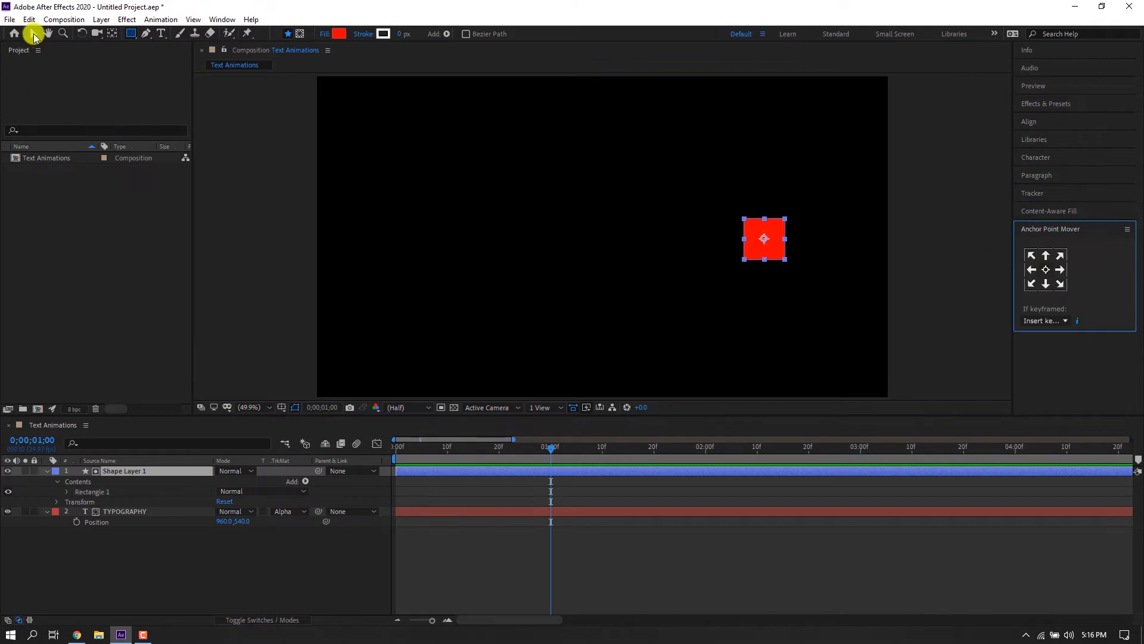
{"action": "left_click", "coordinate": [33, 34]}
Remove the track matte from the TYPOGRAPHY layer by setting it to No Track Matte.
{"action": "left_click", "coordinate": [295, 512]}
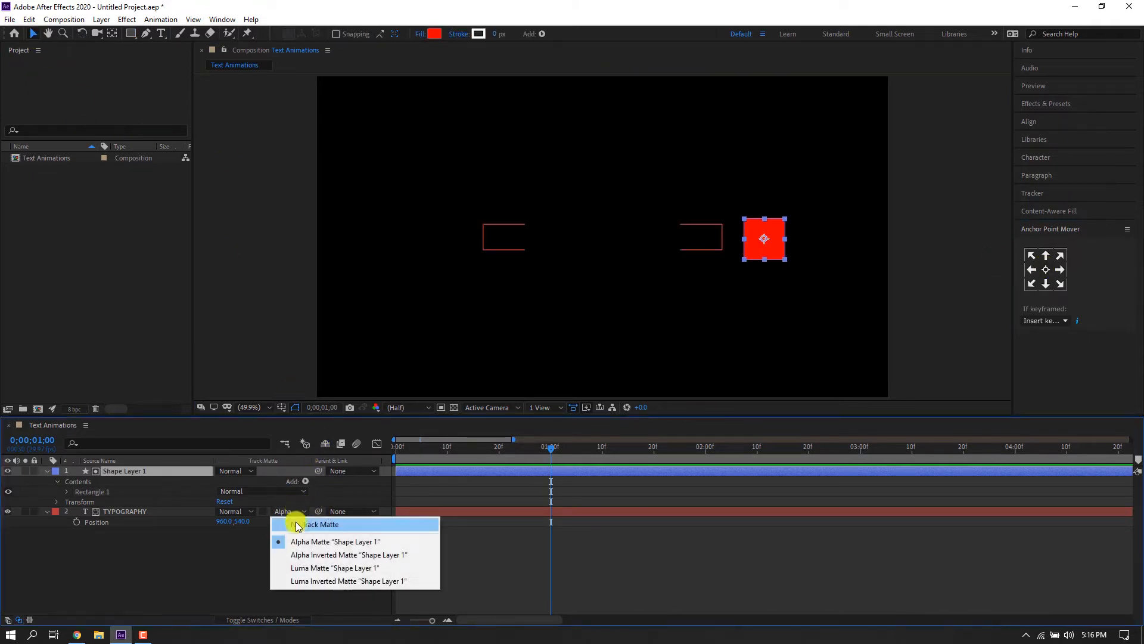
{"action": "left_click", "coordinate": [298, 524]}
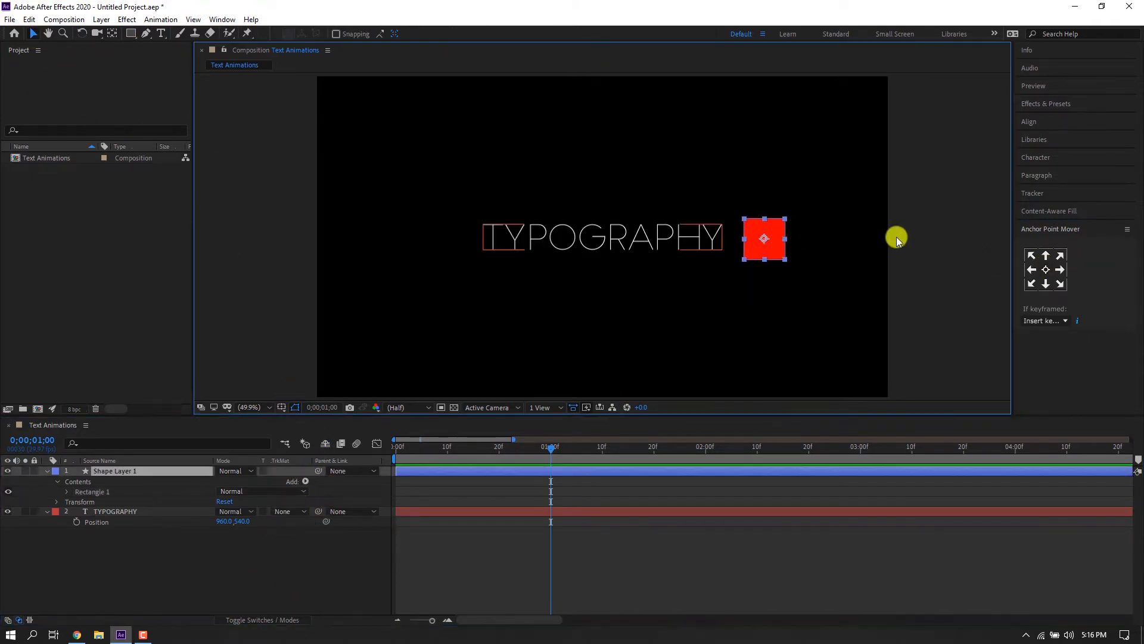
Change the square's fill color to white.
{"action": "left_click", "coordinate": [1038, 159]}
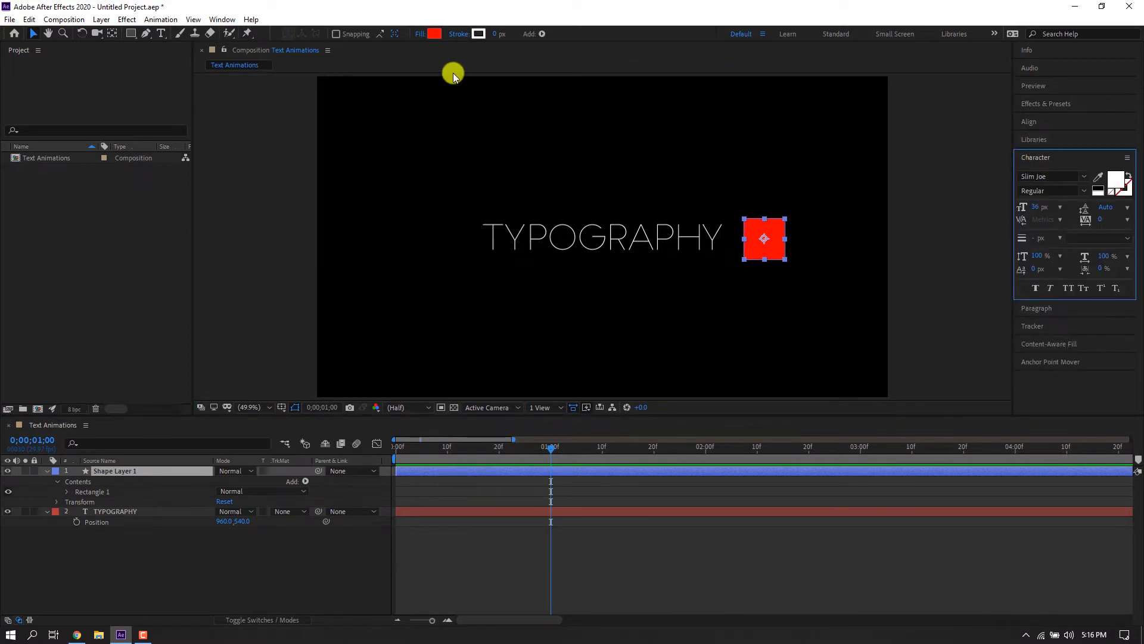
{"action": "left_click", "coordinate": [429, 38]}
{"action": "left_click_drag", "start_coordinate": [435, 245], "coordinate": [429, 243]}
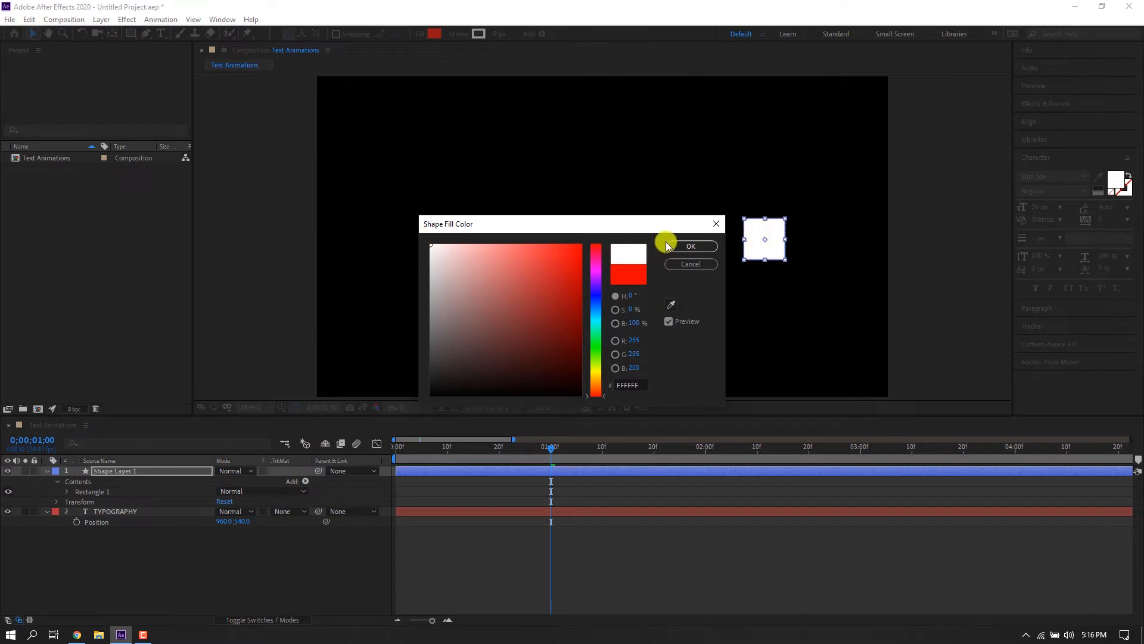
{"action": "left_click", "coordinate": [690, 246]}
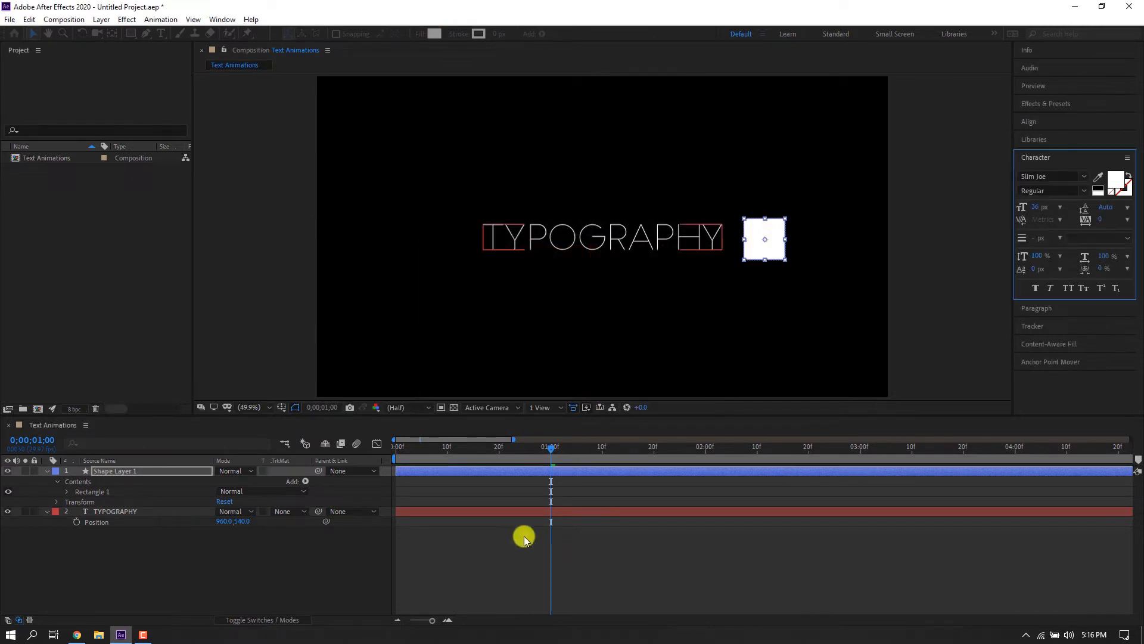
Scale the white square down to about 83% so it sits just right of the TYPOGRAPHY text.
{"action": "left_click", "coordinate": [523, 535]}
{"action": "left_click", "coordinate": [429, 470]}
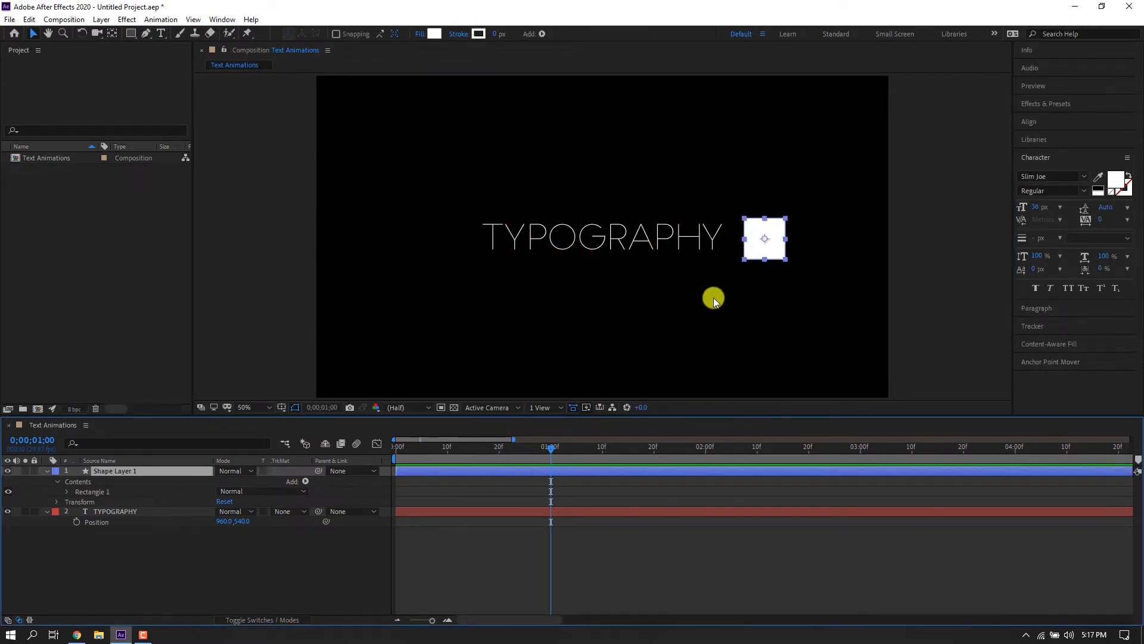
{"action": "key", "text": "slash"}
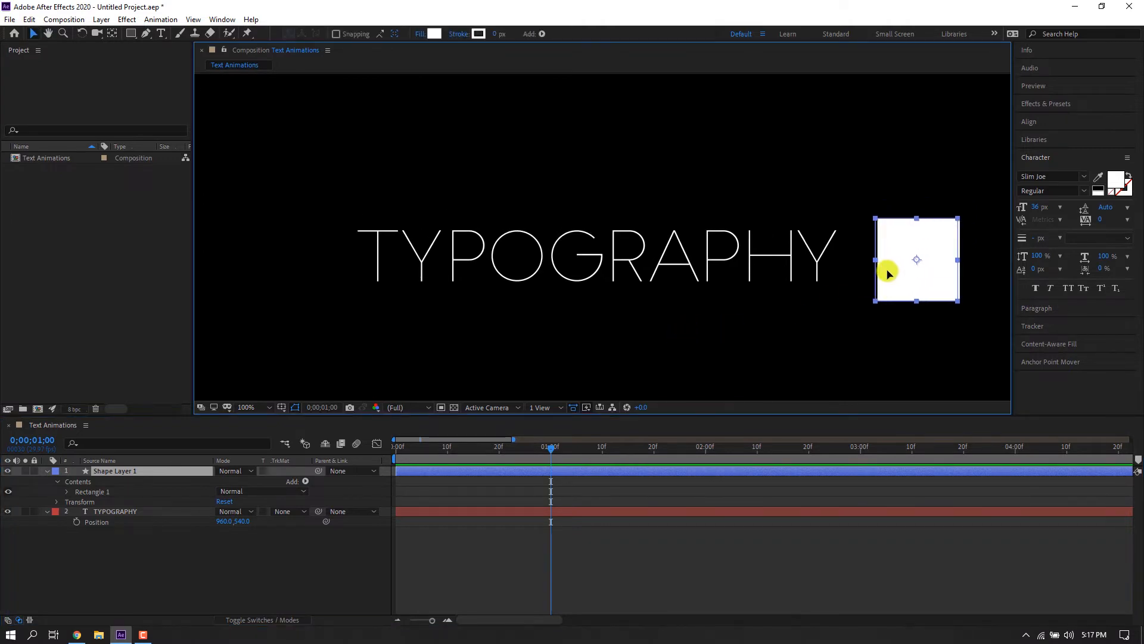
{"action": "left_click_drag", "start_coordinate": [935, 303], "coordinate": [920, 288]}
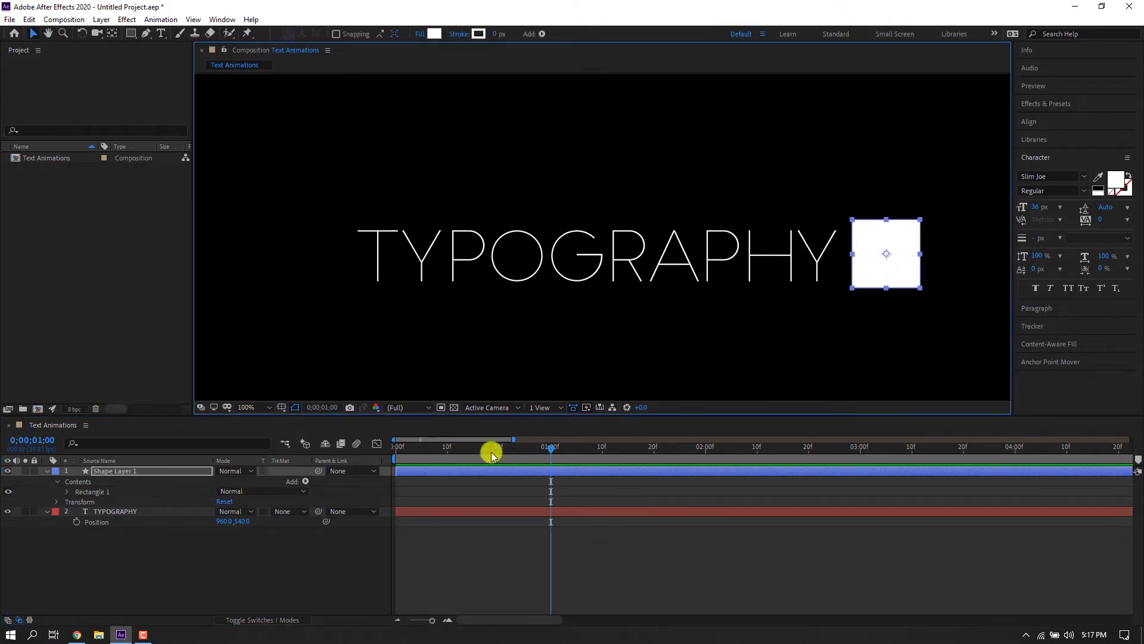
Keyframe the square's Position at the start and move it to the left of the text at 1;10.
{"action": "left_click_drag", "start_coordinate": [491, 452], "coordinate": [354, 460]}
{"action": "key", "text": "p"}
{"action": "left_click", "coordinate": [76, 481]}
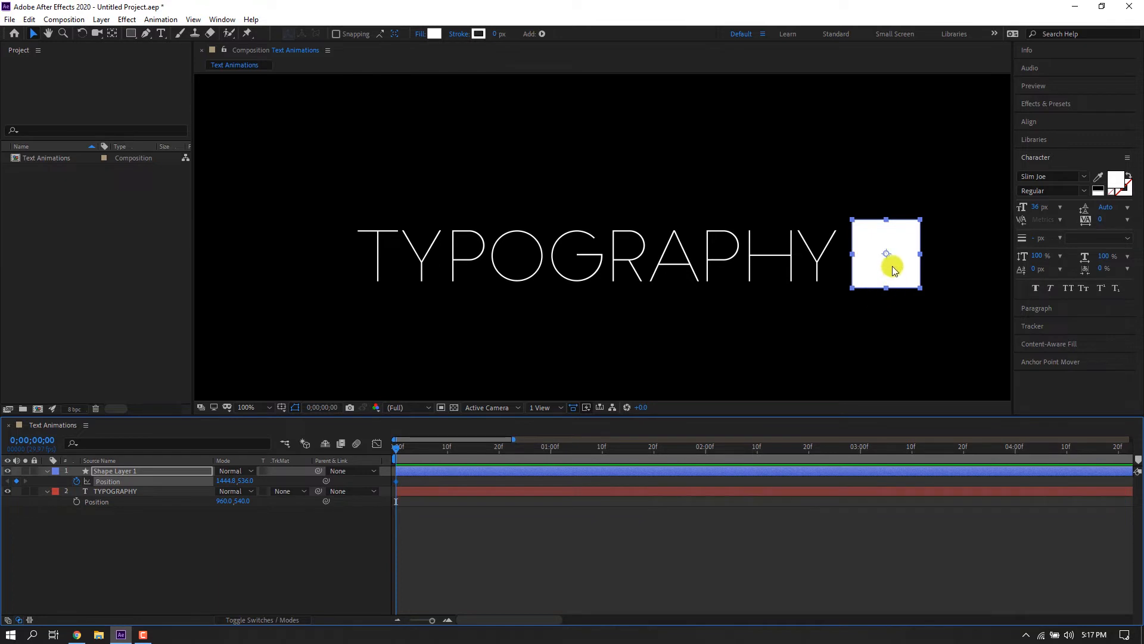
{"action": "left_click", "coordinate": [577, 450]}
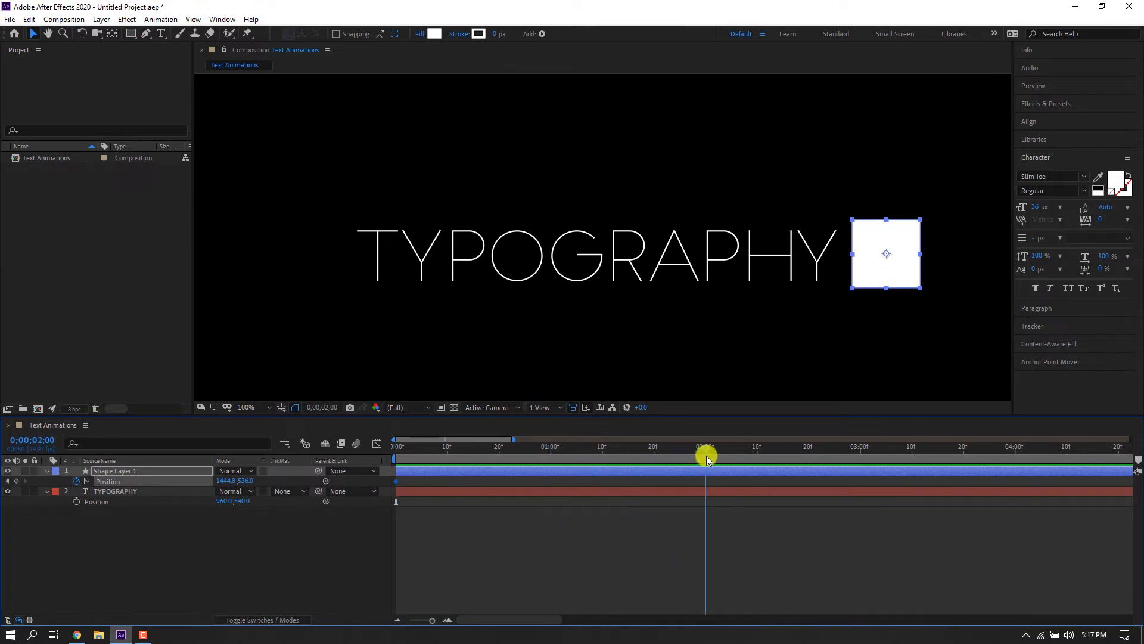
{"action": "left_click_drag", "start_coordinate": [706, 455], "coordinate": [603, 460]}
{"action": "left_click_drag", "start_coordinate": [886, 258], "coordinate": [330, 274]}
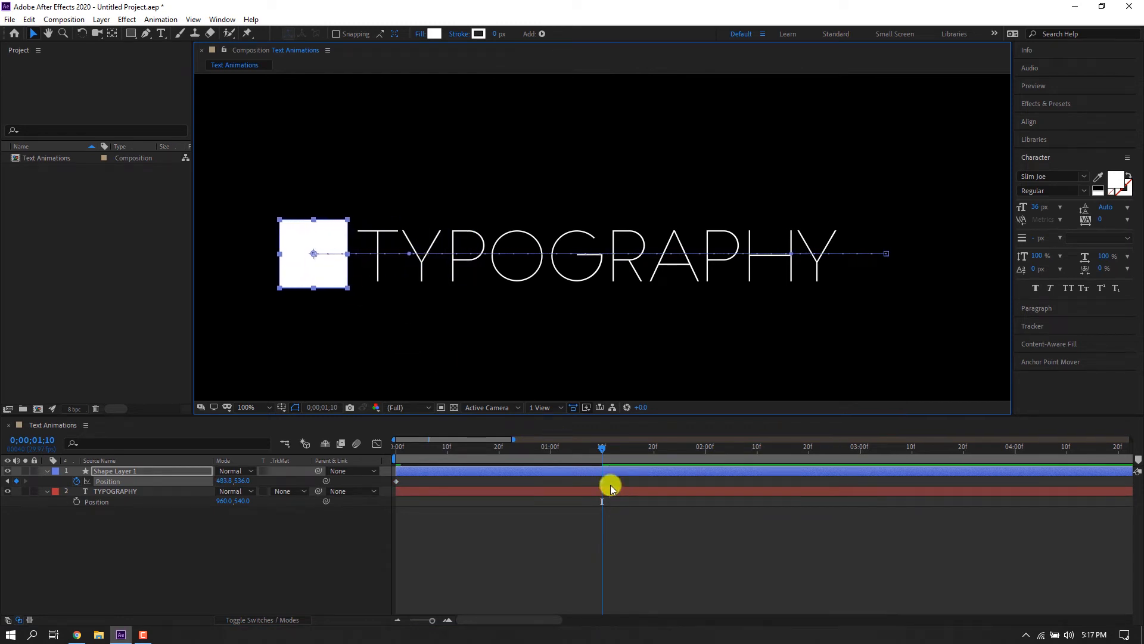
Add Scale keyframes for the square at 1;10 and at the start.
{"action": "key", "text": "shift+s"}
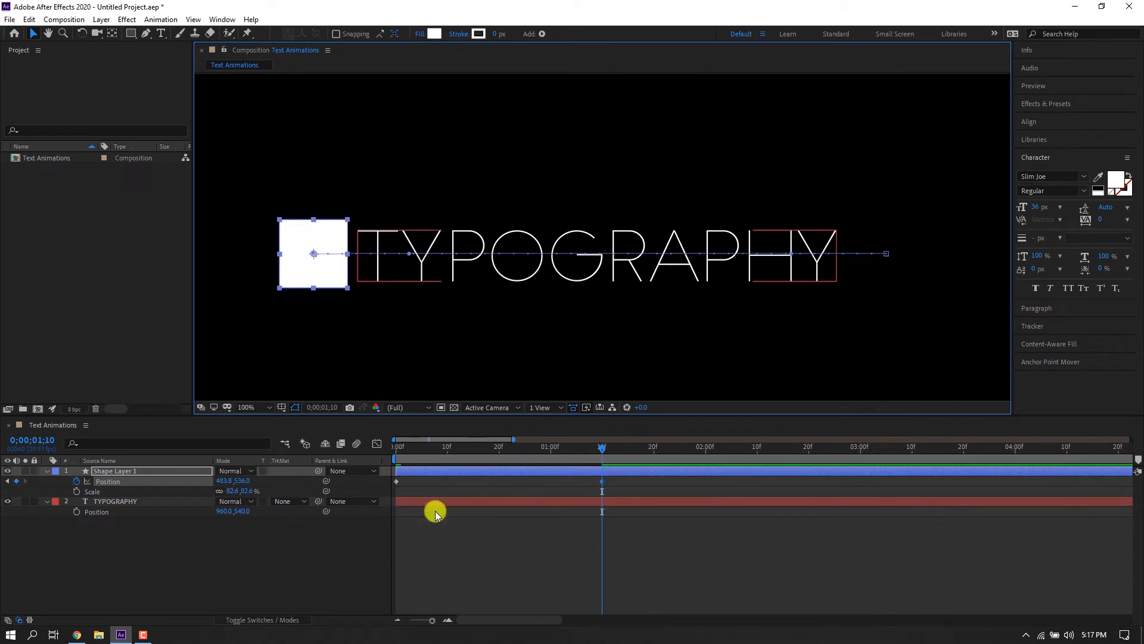
{"action": "left_click", "coordinate": [76, 491]}
{"action": "left_click_drag", "start_coordinate": [602, 490], "coordinate": [399, 498]}
{"action": "left_click", "coordinate": [16, 491]}
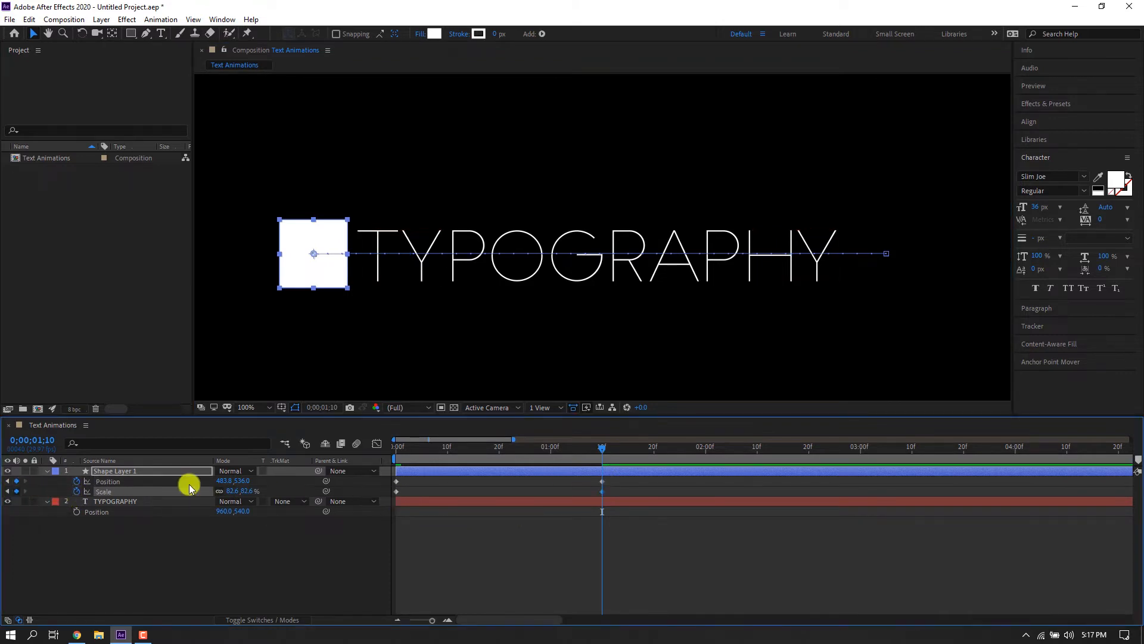
Set the square's Scale to 100% at frame 20.
{"action": "left_click_drag", "start_coordinate": [517, 454], "coordinate": [499, 456]}
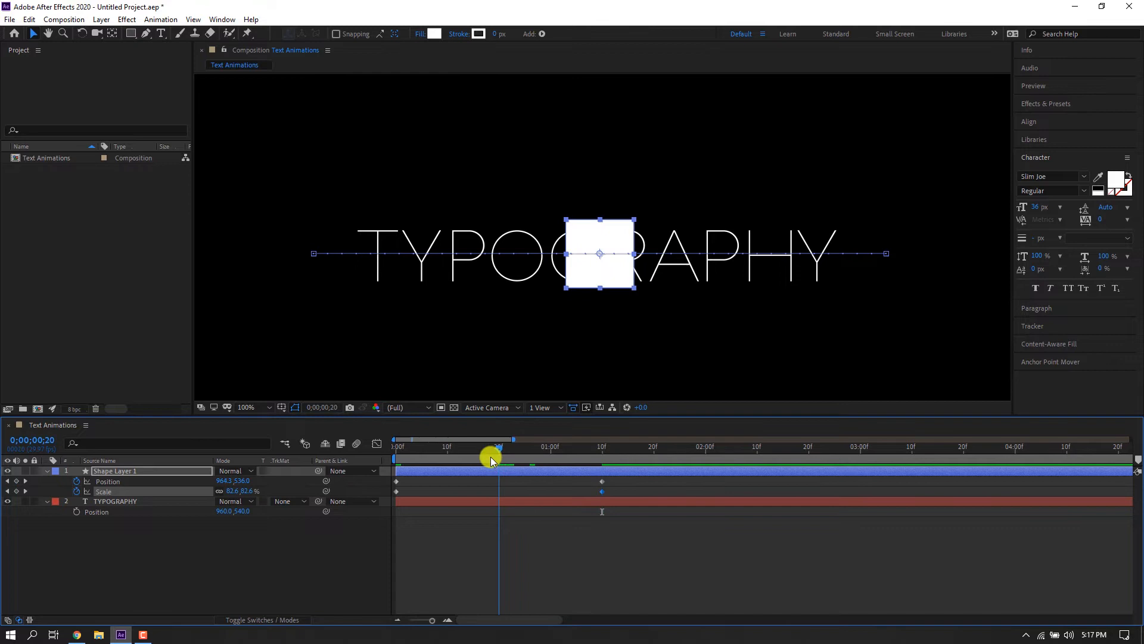
{"action": "left_click", "coordinate": [228, 490]}
{"action": "type", "text": "100"}
{"action": "key", "text": "Return"}
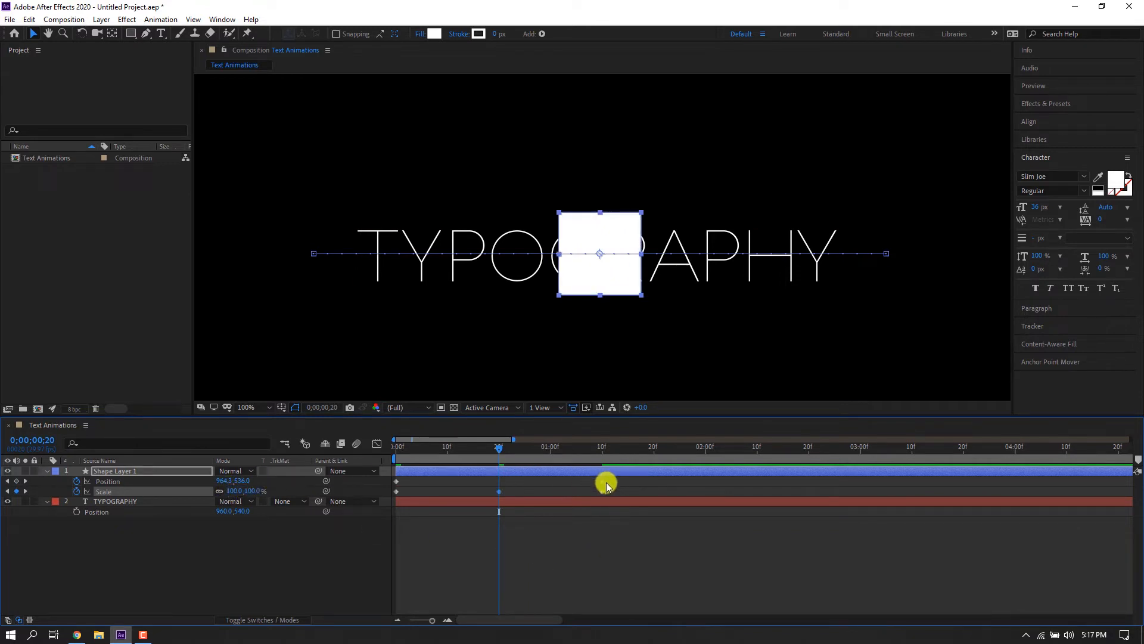
Apply Easy Ease In to the square's ending Position and Scale keyframes.
{"action": "left_click_drag", "start_coordinate": [613, 484], "coordinate": [380, 459]}
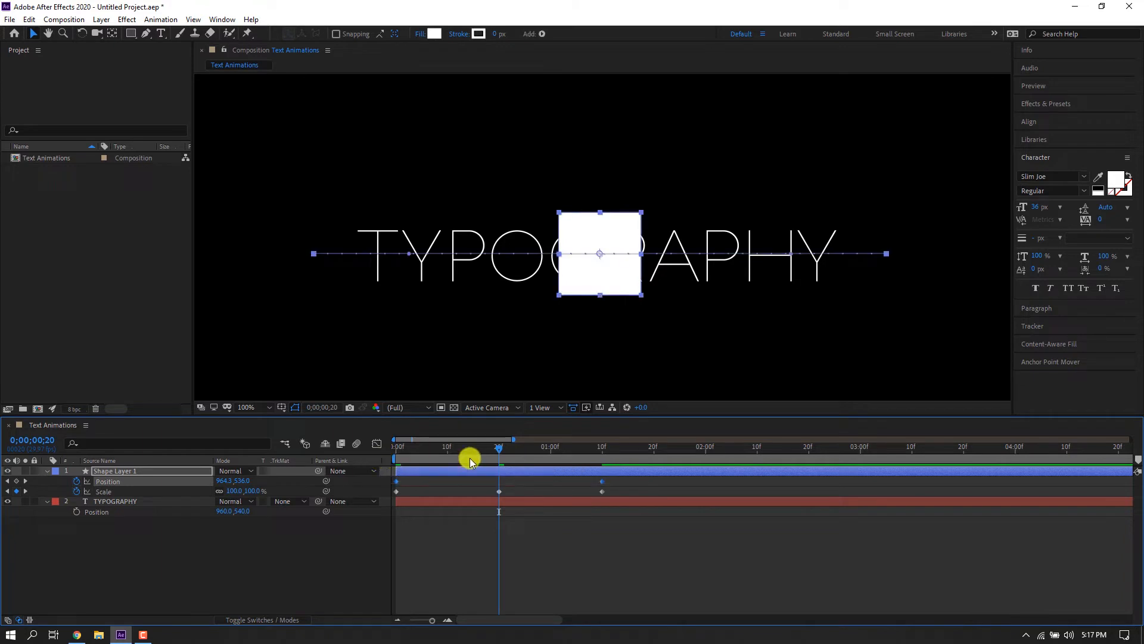
{"action": "right_click", "coordinate": [603, 481]}
{"action": "mouse_move", "coordinate": [628, 470]}
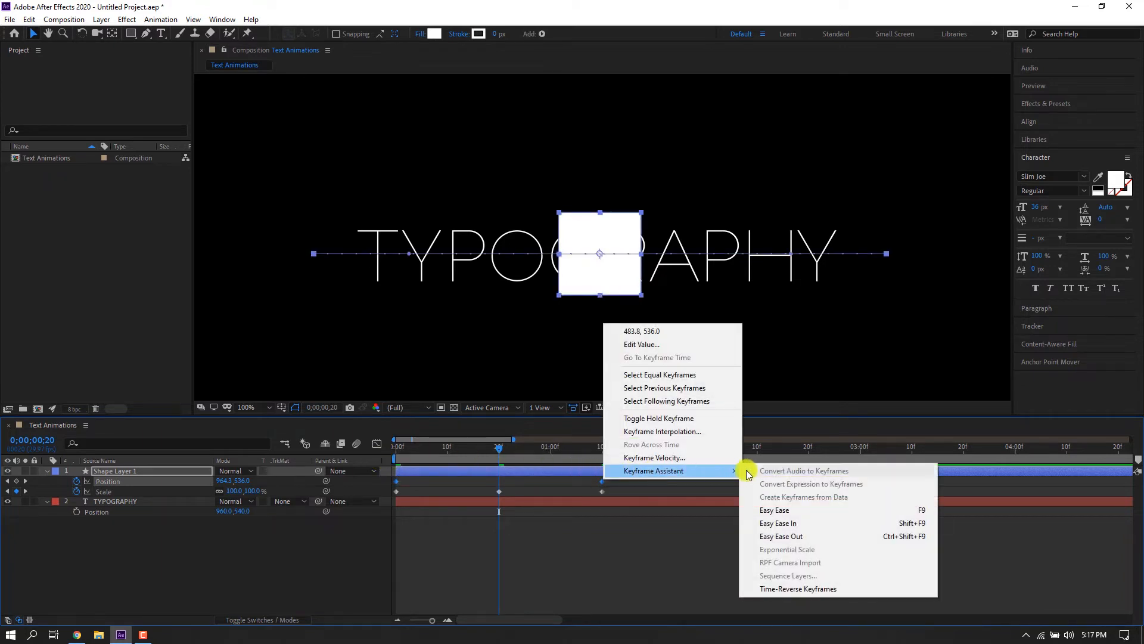
{"action": "left_click", "coordinate": [768, 524]}
Apply Easy Ease to the square's starting Position and Scale keyframes.
{"action": "left_click_drag", "start_coordinate": [623, 488], "coordinate": [396, 496]}
{"action": "right_click", "coordinate": [396, 495]}
{"action": "mouse_move", "coordinate": [449, 484]}
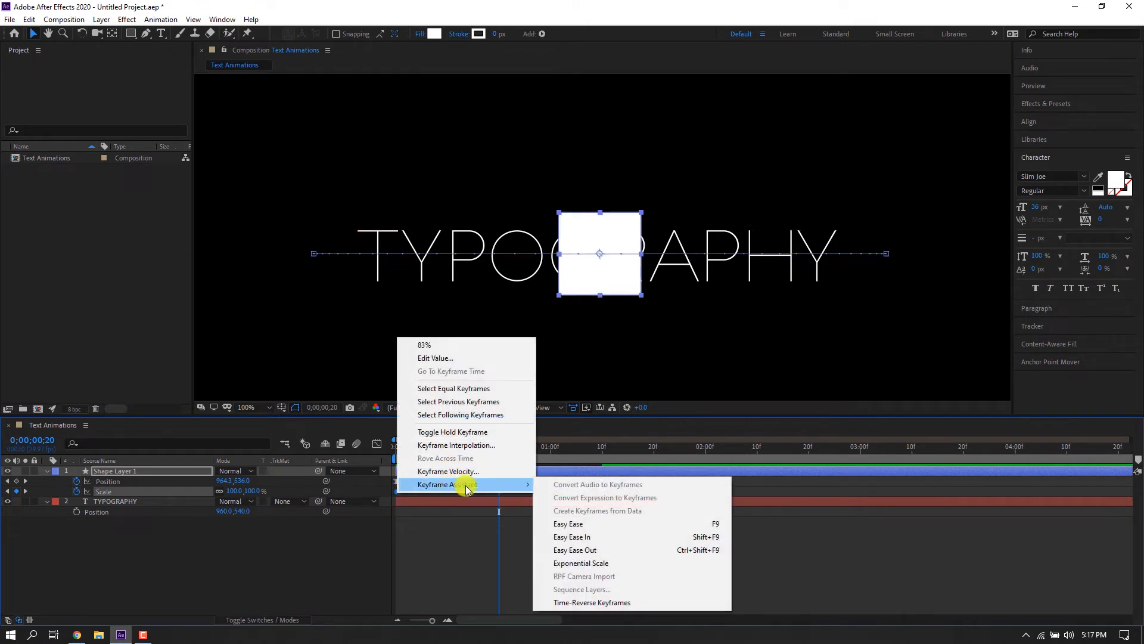
{"action": "left_click", "coordinate": [563, 525]}
Inspect the middle Scale keyframe's speed curve in the Graph Editor.
{"action": "left_click", "coordinate": [524, 486]}
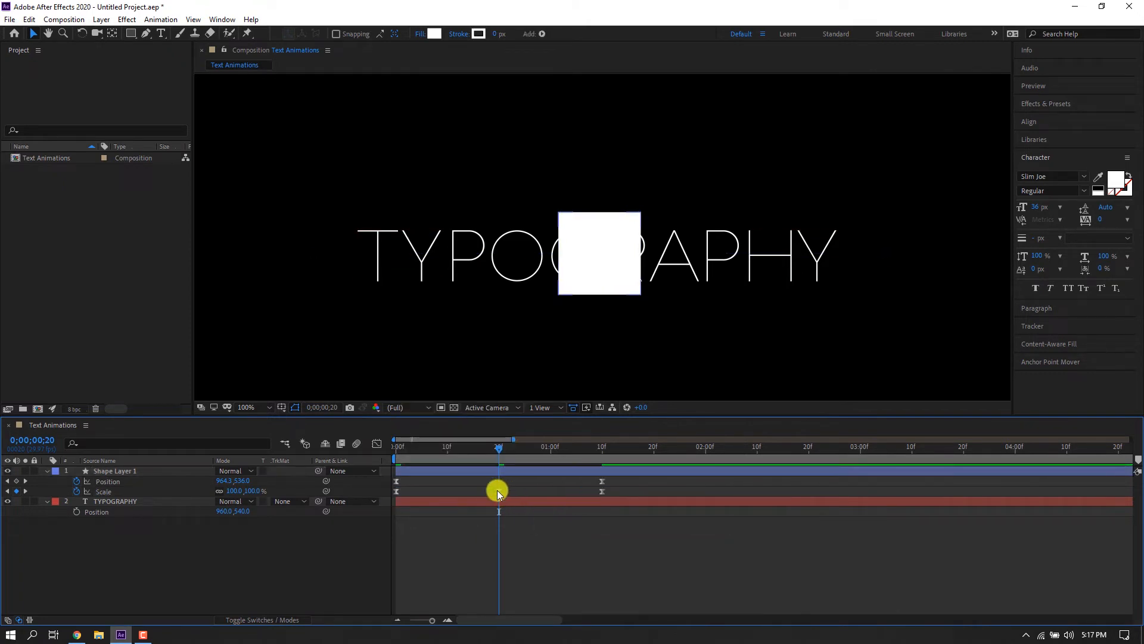
{"action": "left_click", "coordinate": [499, 491]}
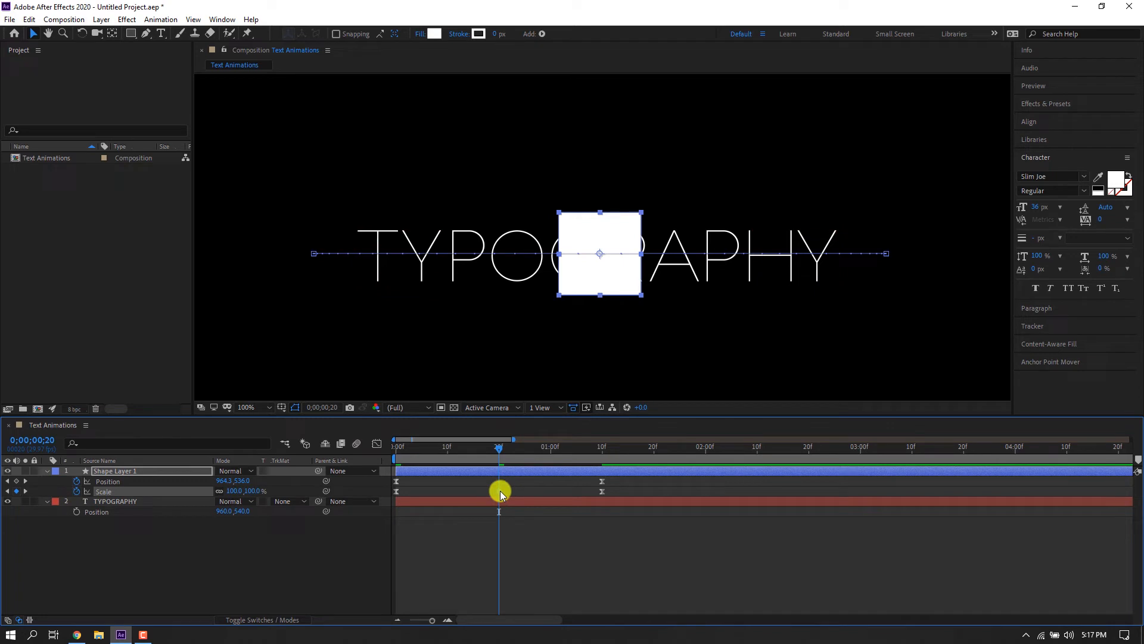
{"action": "left_click", "coordinate": [377, 443]}
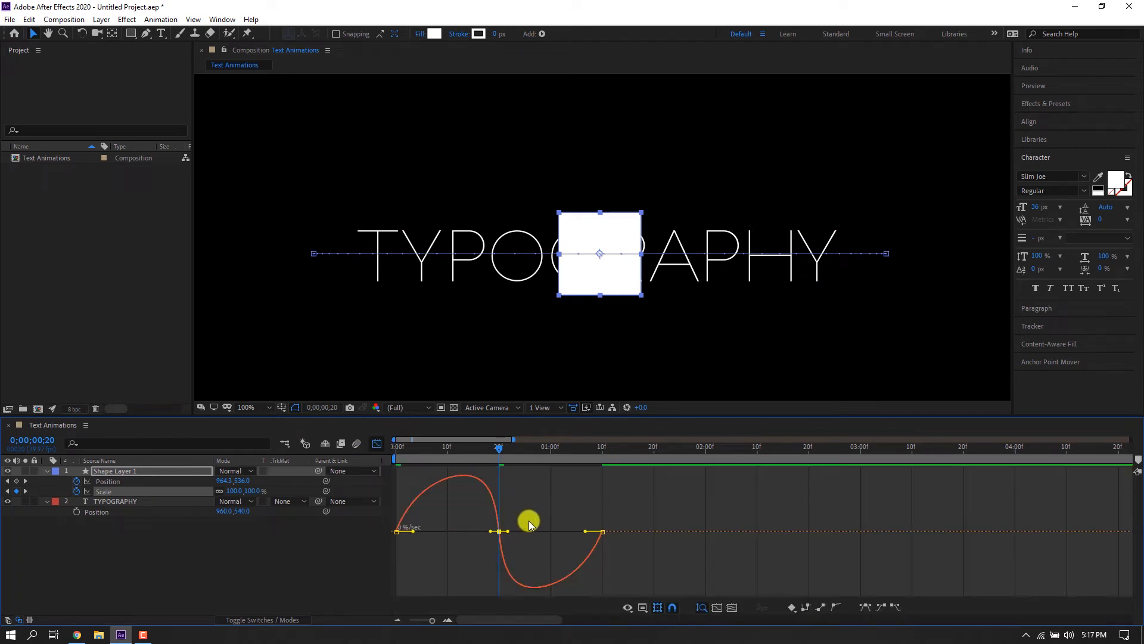
{"action": "left_click", "coordinate": [377, 443]}
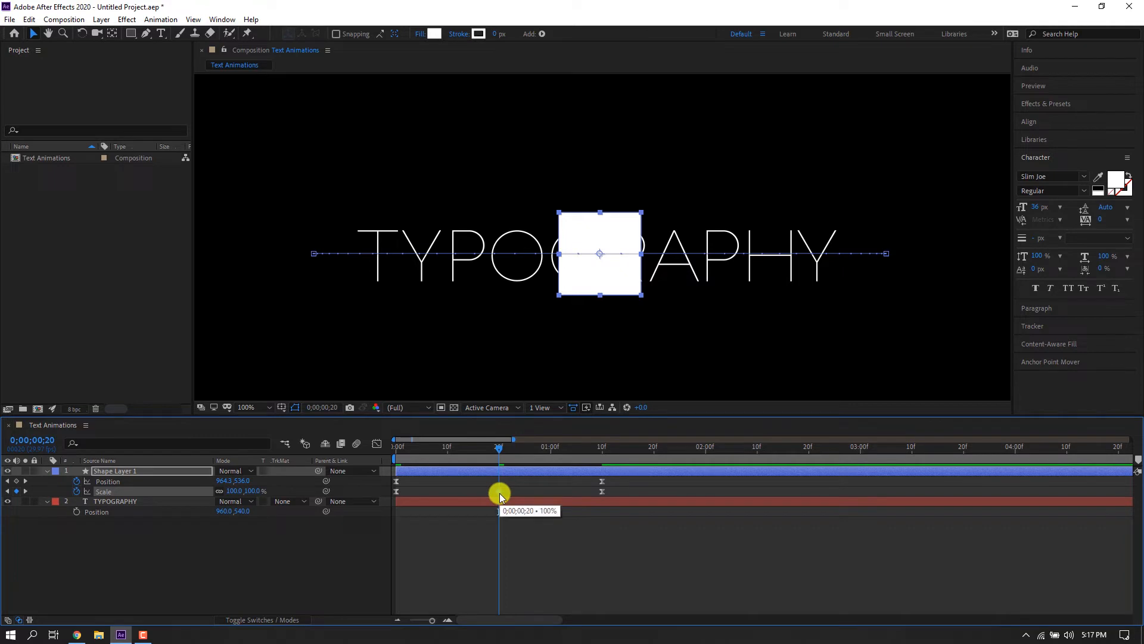
{"action": "right_click", "coordinate": [499, 495]}
{"action": "left_click", "coordinate": [531, 563]}
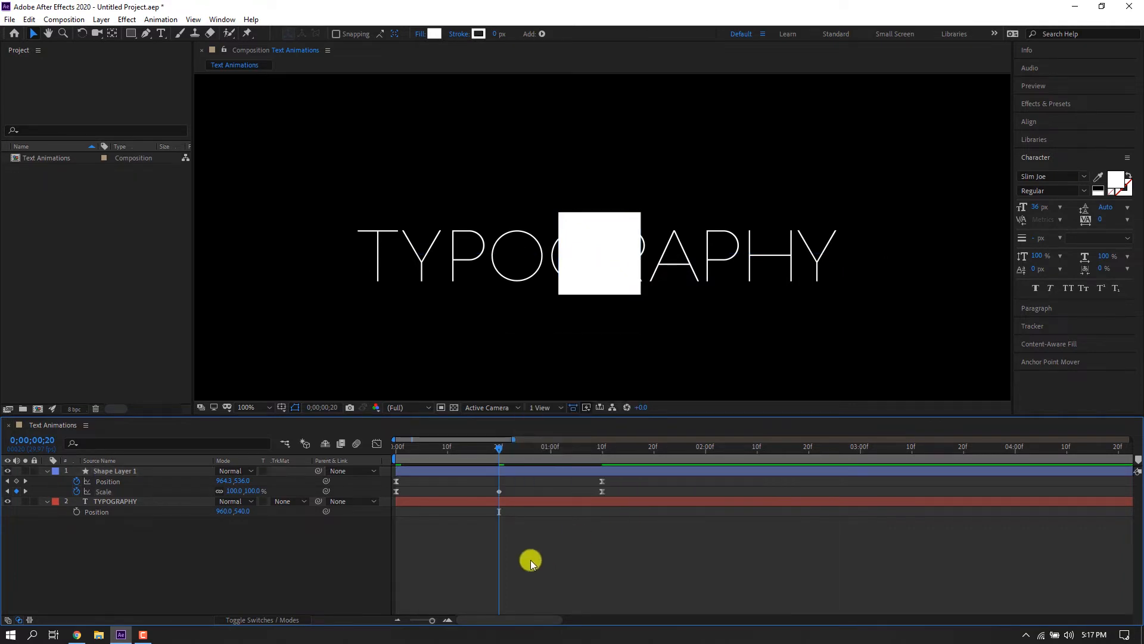
{"action": "key", "text": "ctrl+z"}
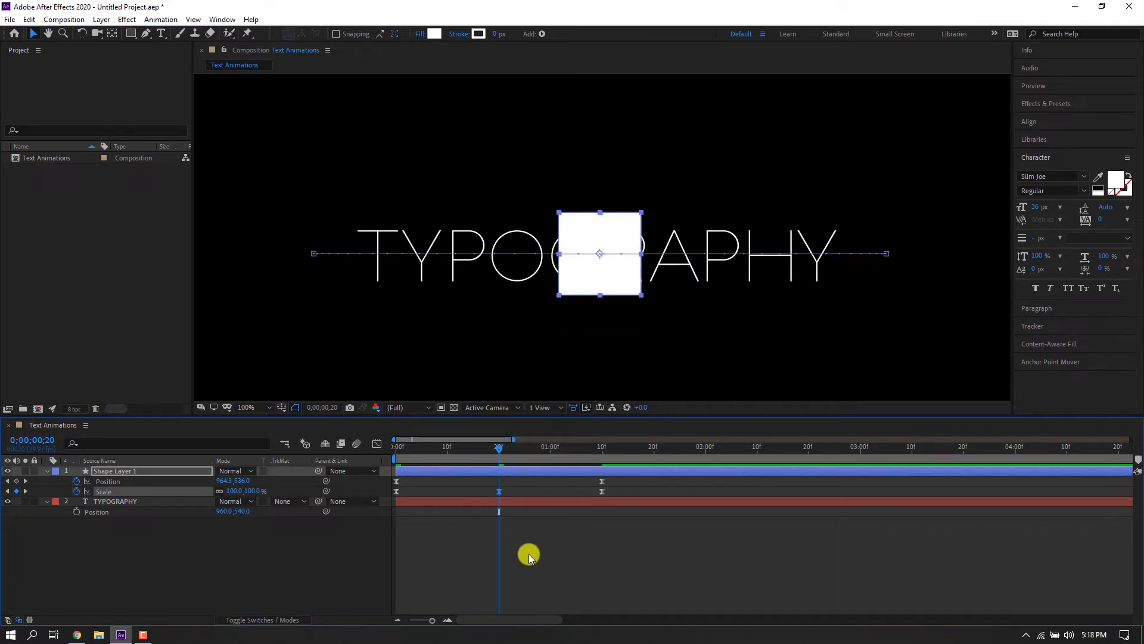
Adjust the influence handles of the middle Scale keyframe in the Graph Editor.
{"action": "left_click", "coordinate": [529, 523]}
{"action": "left_click", "coordinate": [500, 492]}
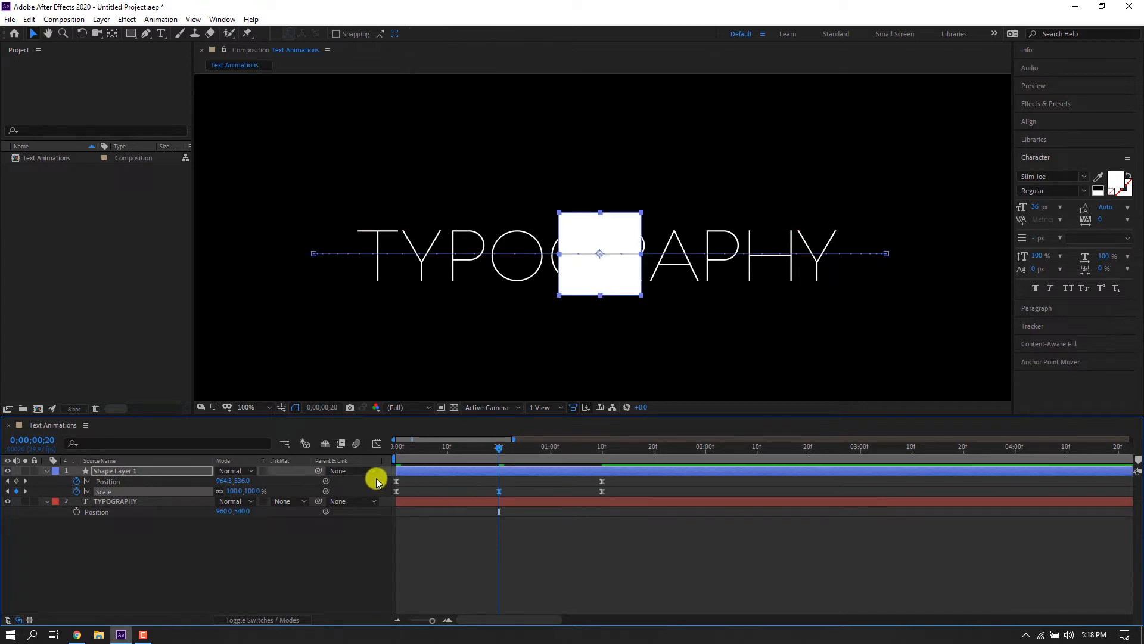
{"action": "left_click", "coordinate": [377, 444]}
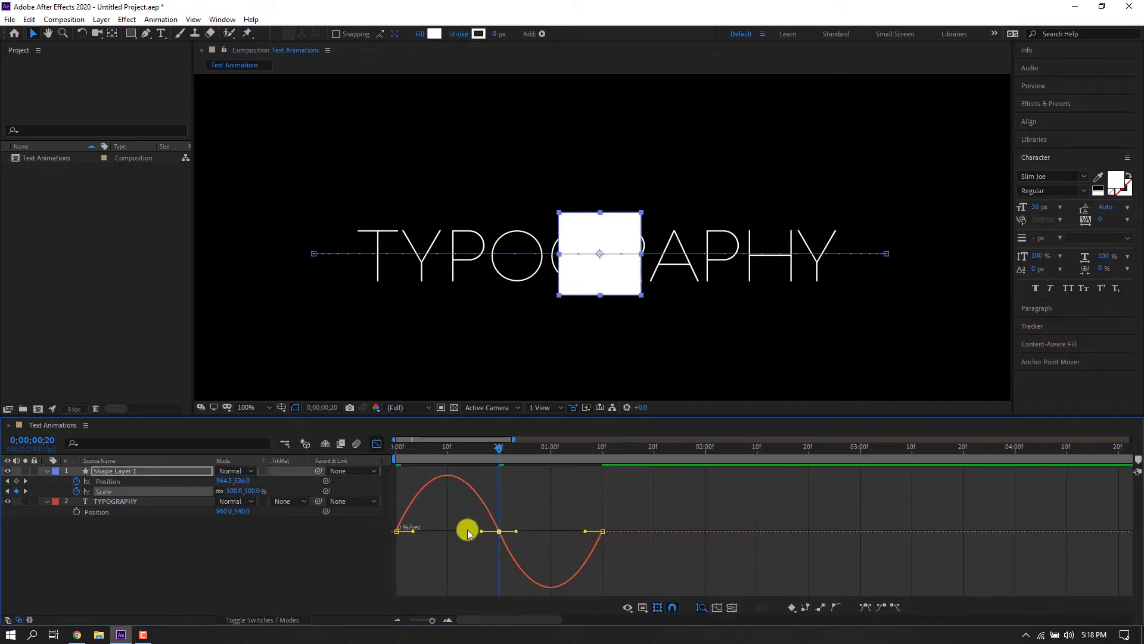
{"action": "left_click_drag", "start_coordinate": [482, 531], "coordinate": [409, 529]}
{"action": "left_click_drag", "start_coordinate": [516, 557], "coordinate": [554, 559]}
{"action": "left_click", "coordinate": [377, 444]}
Play the square animation from the start to review it.
{"action": "key", "text": "Home"}
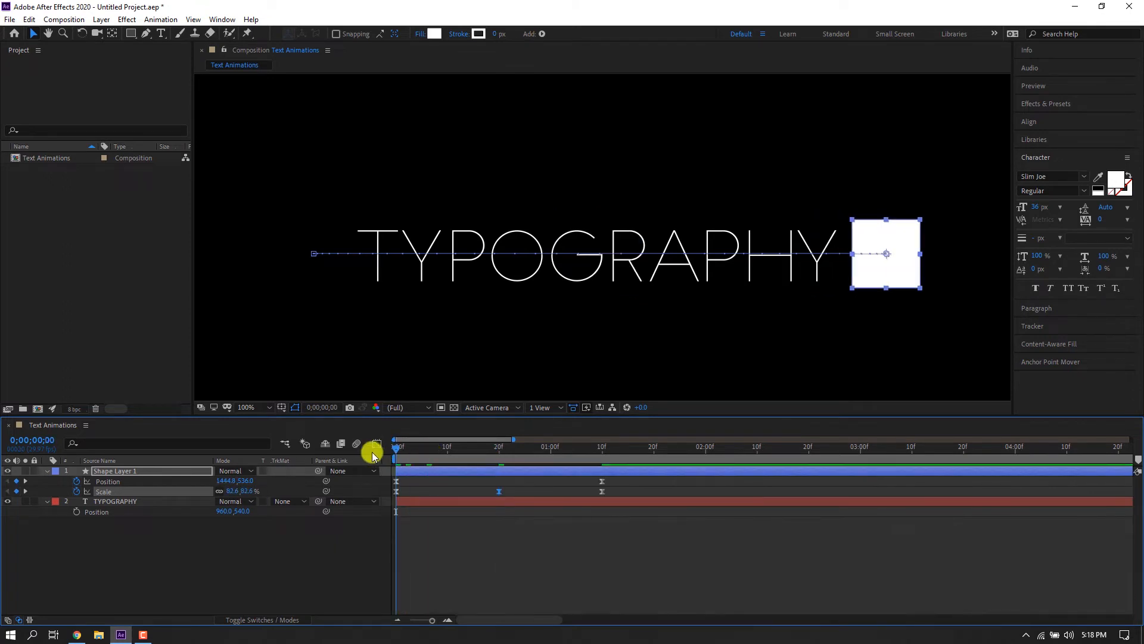
{"action": "key", "text": "space"}
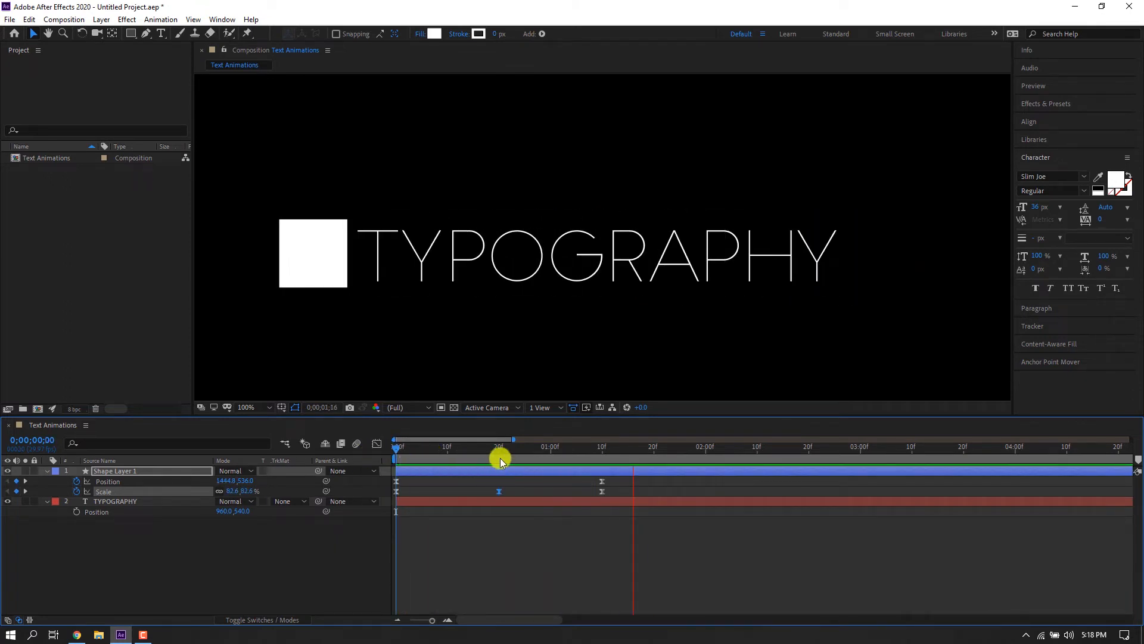
{"action": "left_click", "coordinate": [498, 456]}
Reshape the handles of the first and last keyframes in the speed graph to refine the easing.
{"action": "left_click", "coordinate": [376, 444]}
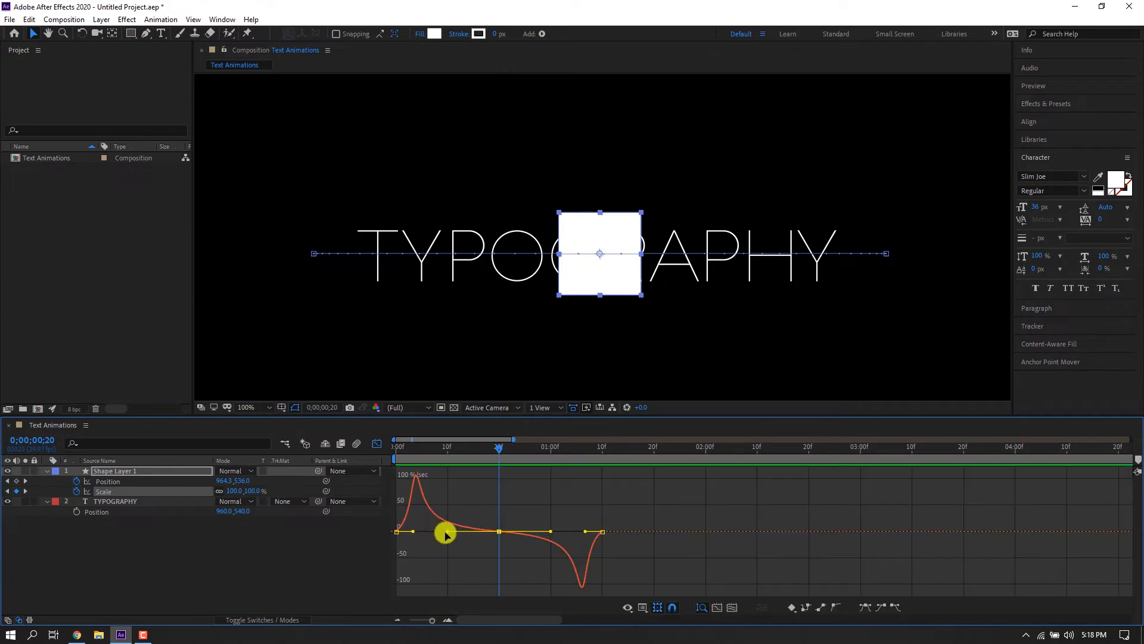
{"action": "left_click_drag", "start_coordinate": [445, 533], "coordinate": [471, 531]}
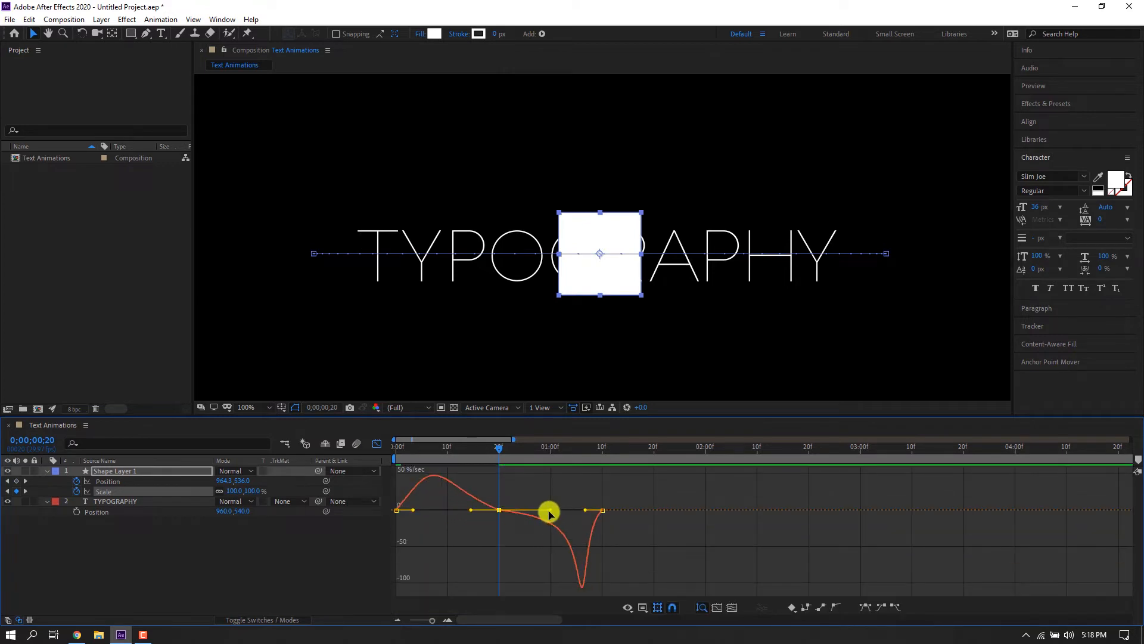
{"action": "left_click_drag", "start_coordinate": [549, 513], "coordinate": [531, 511]}
{"action": "left_click", "coordinate": [376, 444]}
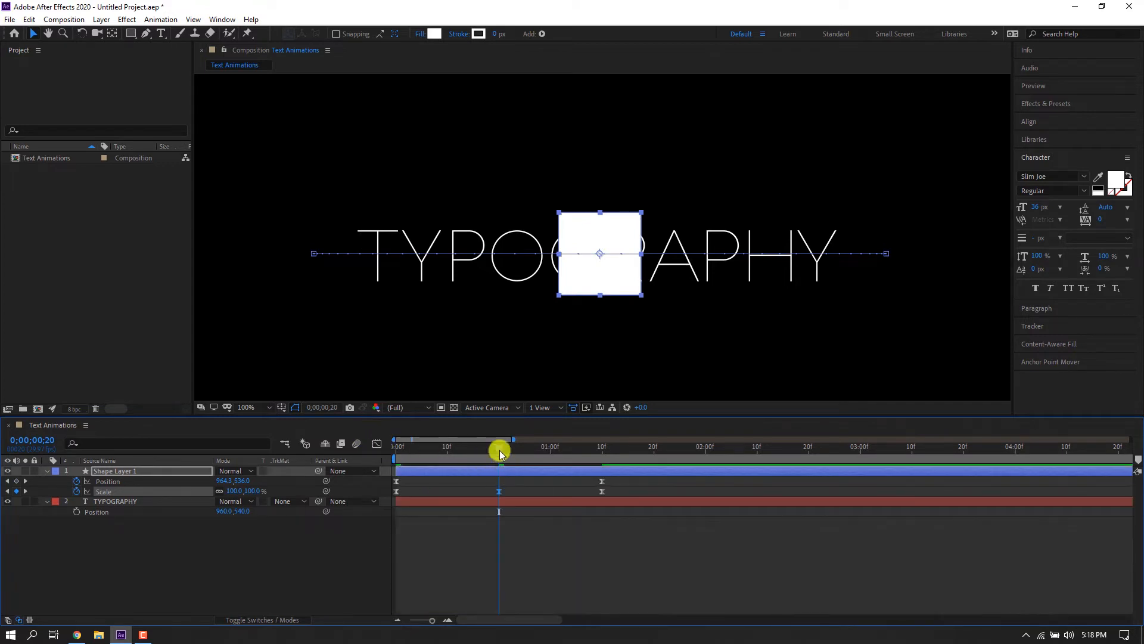
Play the animation again and return to the start.
{"action": "key", "text": "space"}
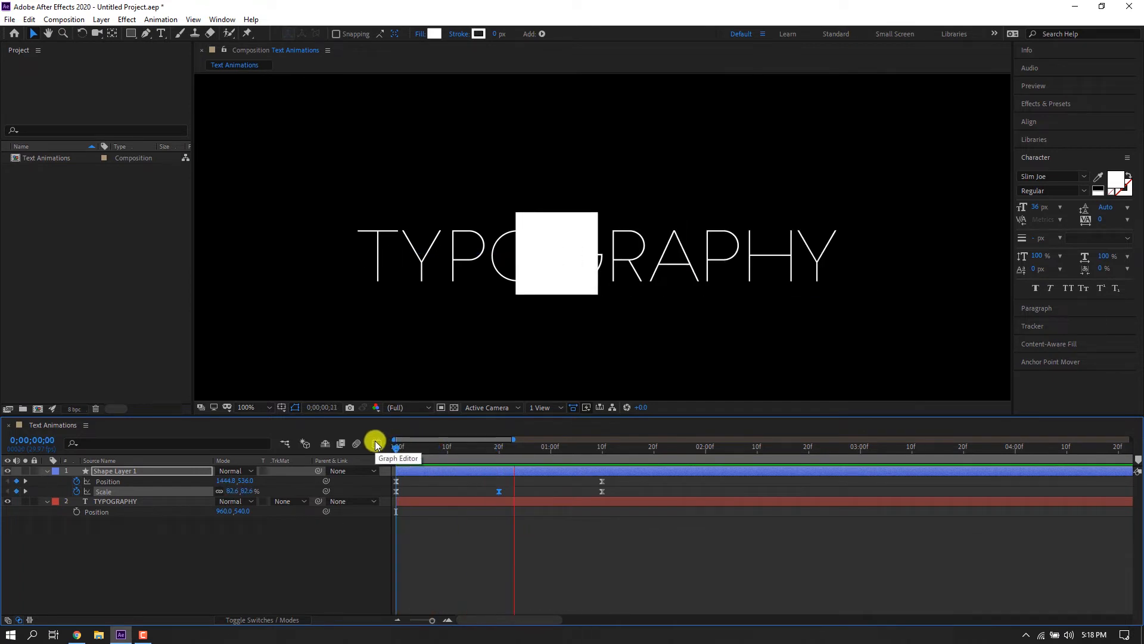
{"action": "left_click_drag", "start_coordinate": [552, 456], "coordinate": [395, 462]}
{"action": "left_click", "coordinate": [471, 544]}
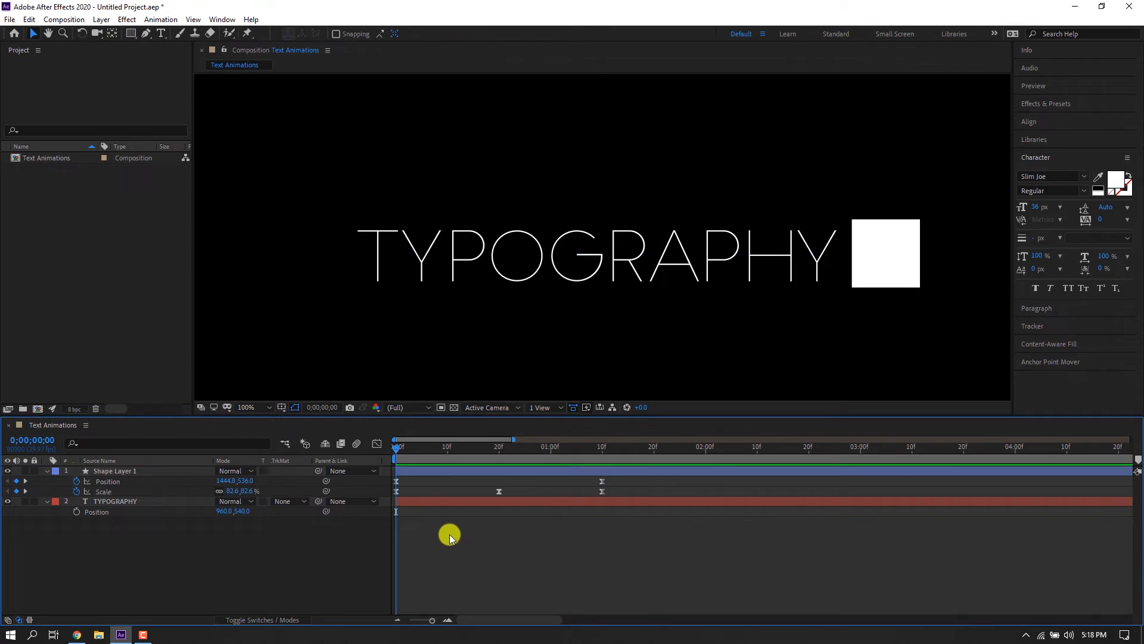
Draw a white rectangle over the whole TYPOGRAPHY text with the Rectangle tool.
{"action": "left_click", "coordinate": [129, 34]}
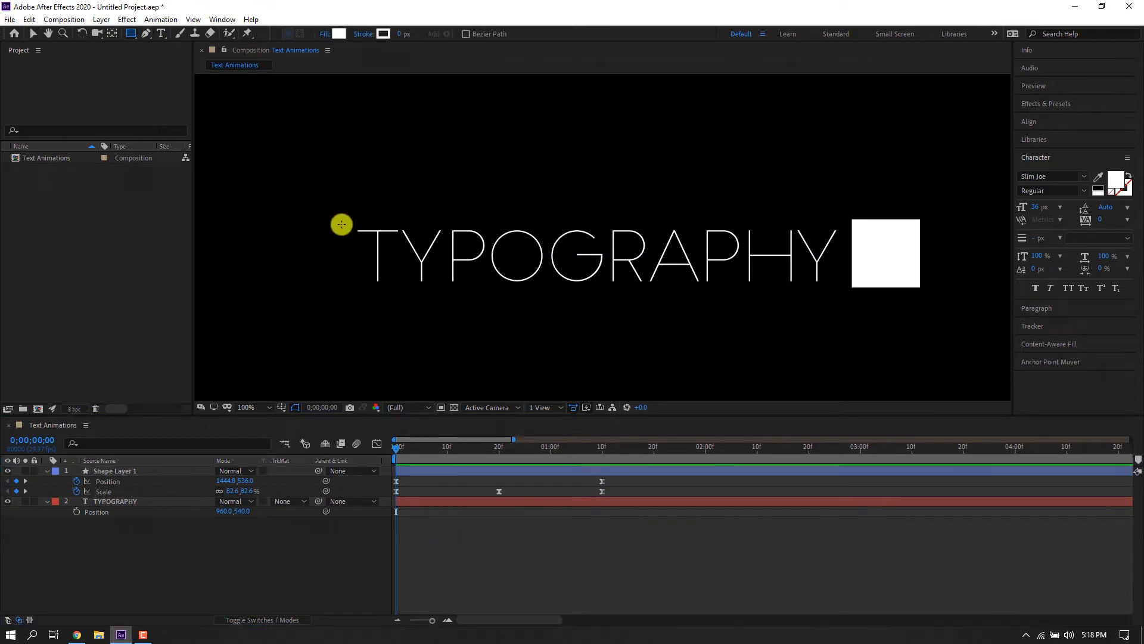
{"action": "left_click_drag", "start_coordinate": [342, 220], "coordinate": [844, 290]}
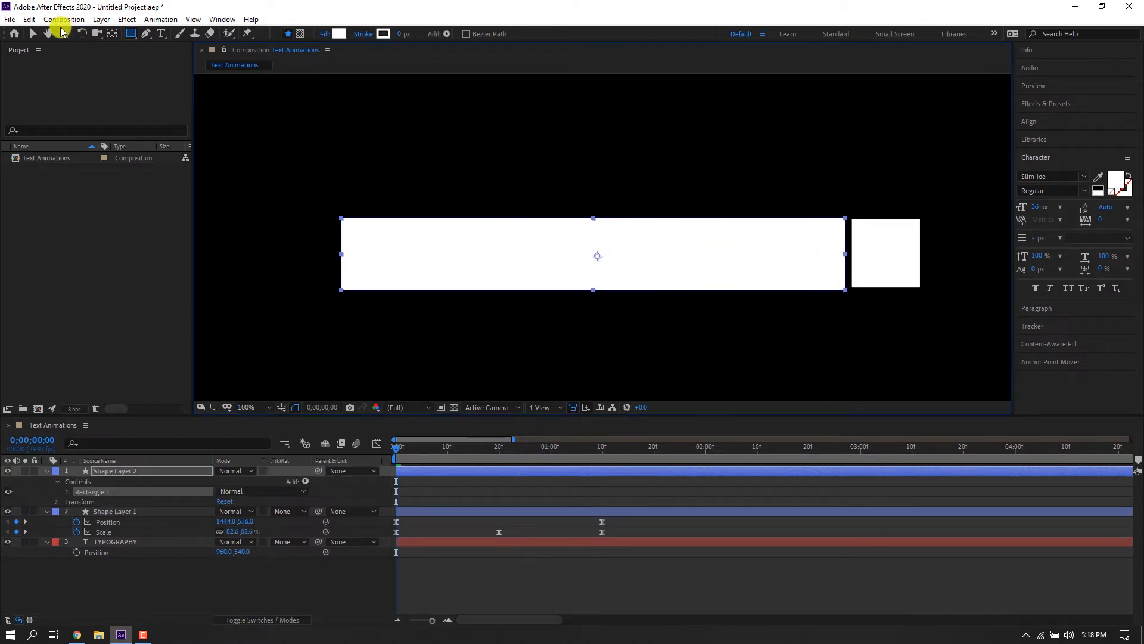
Place the new rectangle layer, Shape Layer 2, below Shape Layer 1 and parent it to Shape Layer 1.
{"action": "left_click", "coordinate": [34, 35]}
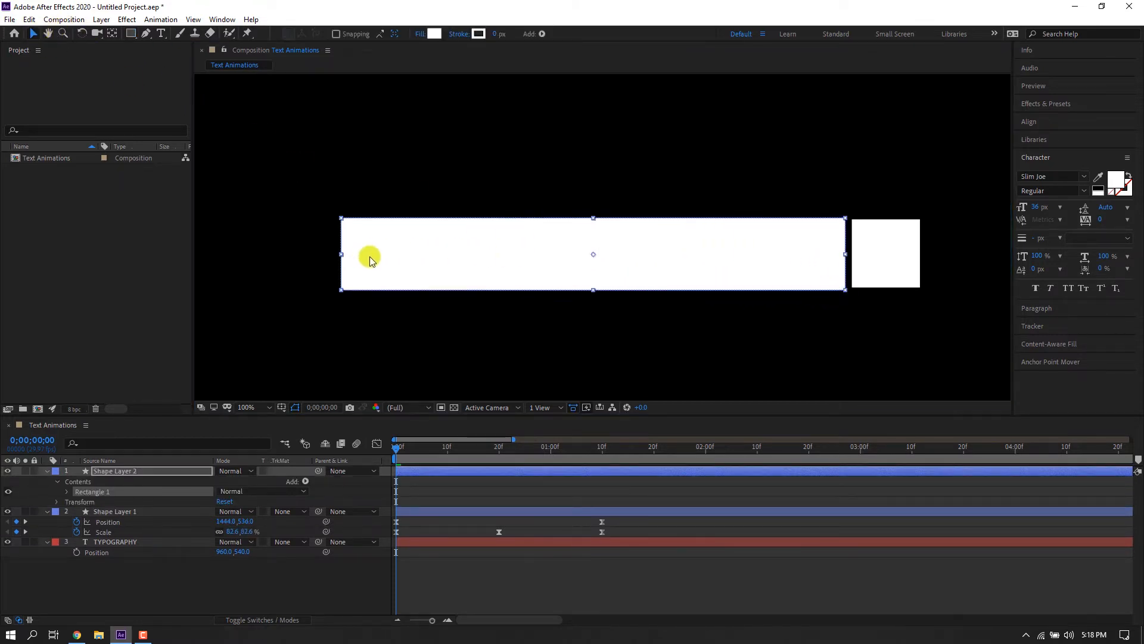
{"action": "left_click_drag", "start_coordinate": [560, 340], "coordinate": [519, 330]}
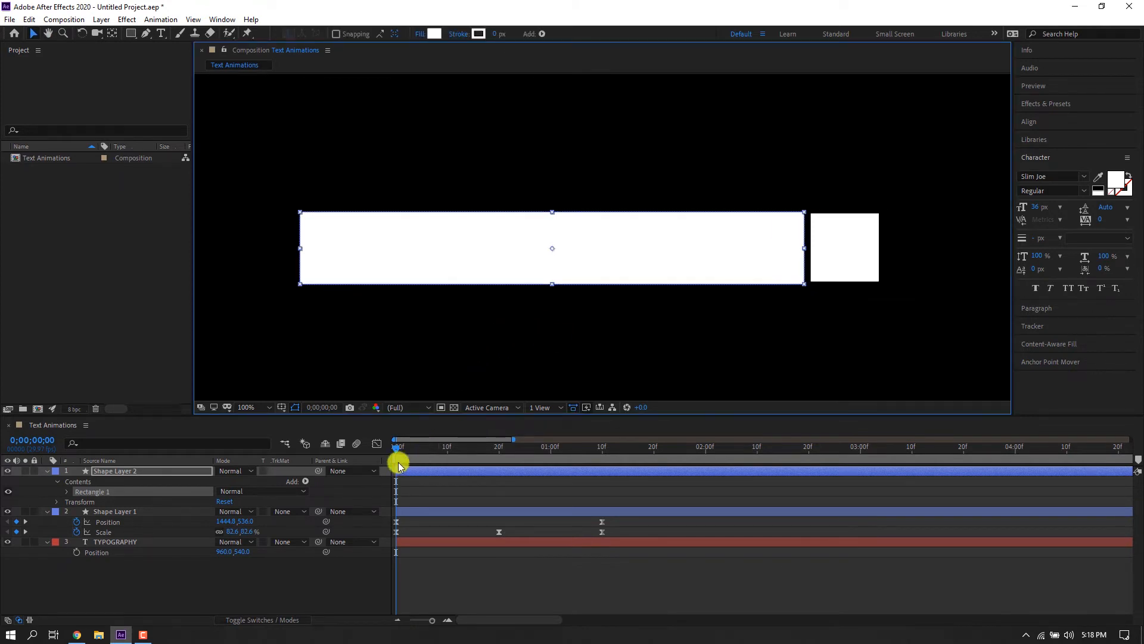
{"action": "left_click_drag", "start_coordinate": [402, 470], "coordinate": [381, 505]}
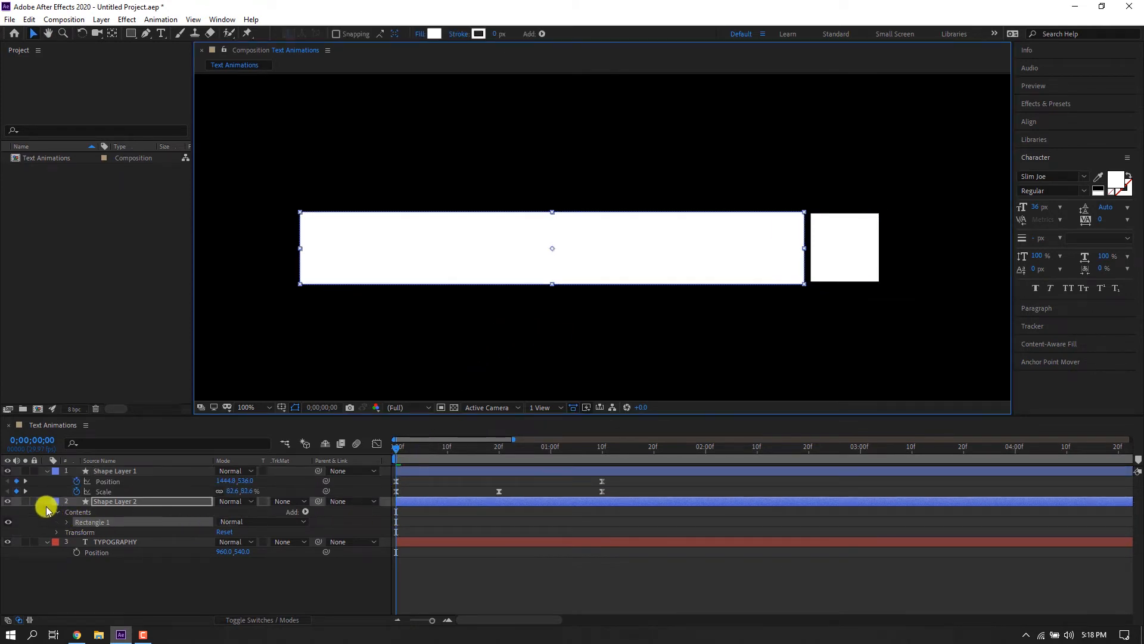
{"action": "left_click", "coordinate": [46, 501]}
{"action": "left_click", "coordinate": [281, 531]}
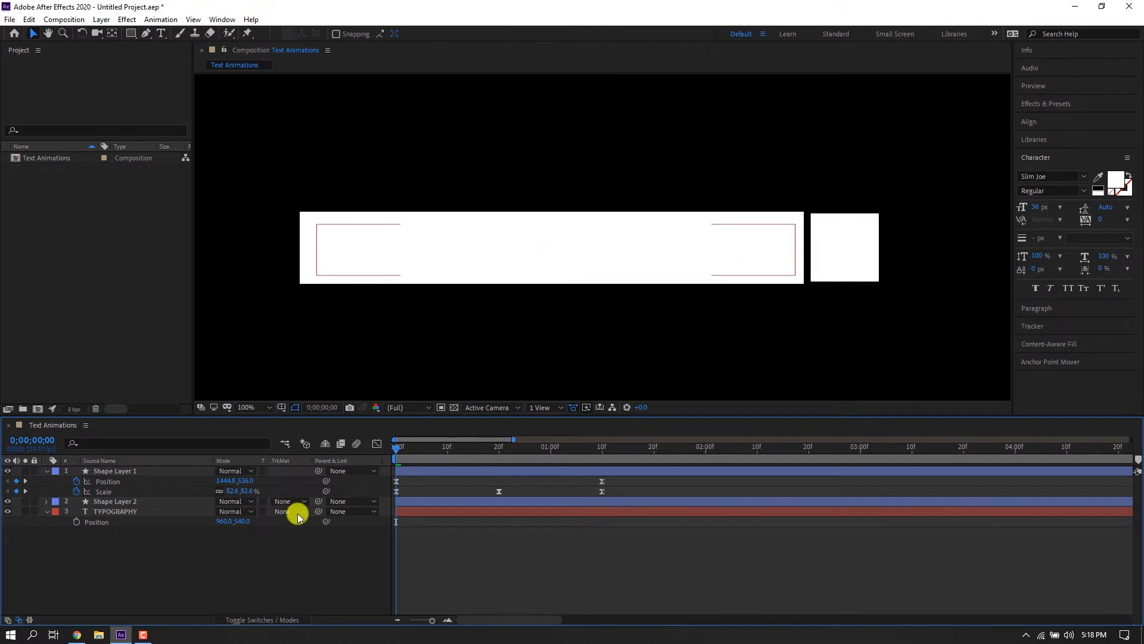
{"action": "left_click", "coordinate": [141, 502]}
{"action": "left_click_drag", "start_coordinate": [318, 501], "coordinate": [145, 471]}
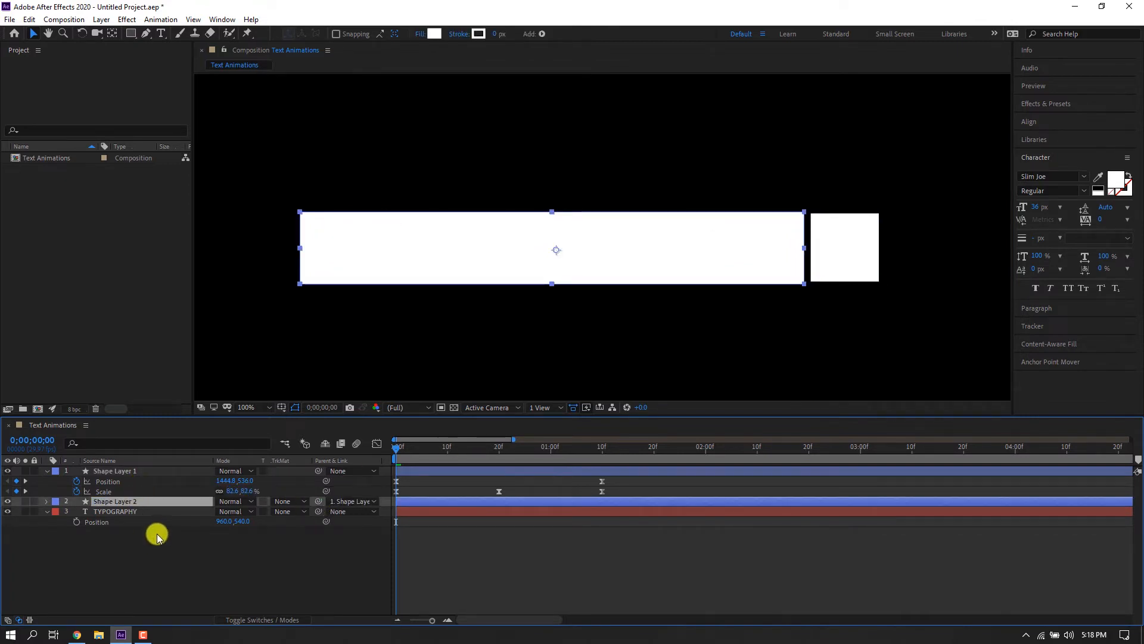
Nudge the rectangle a few pixels so its right edge lines up with the square.
{"action": "left_click_drag", "start_coordinate": [466, 459], "coordinate": [396, 471]}
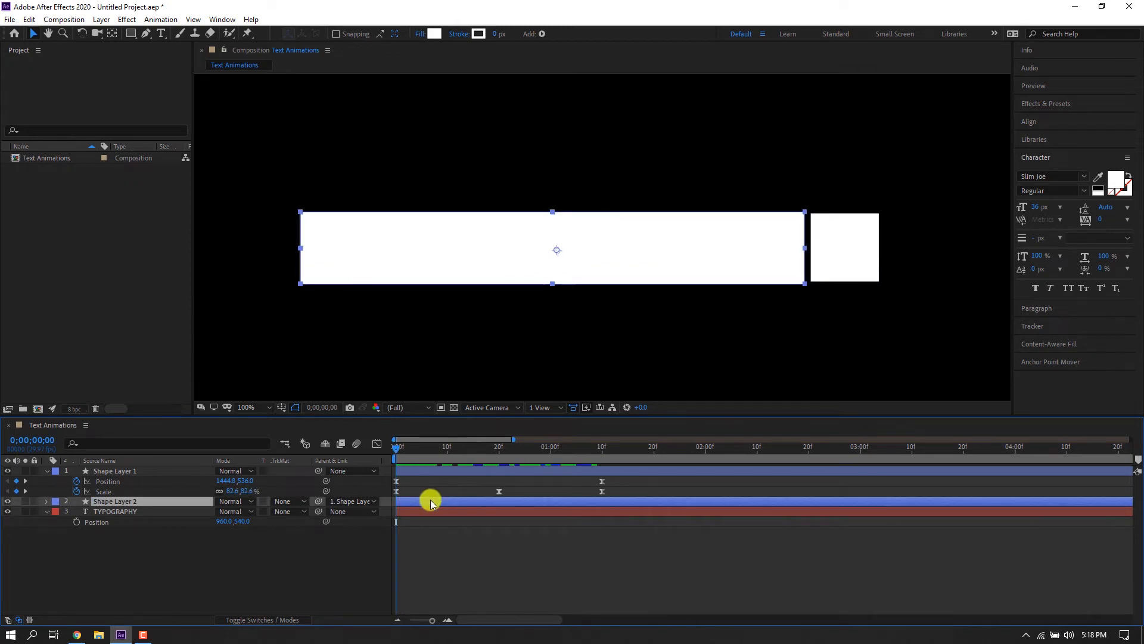
{"action": "key", "text": "Right"}
{"action": "key", "text": "Right"}
{"action": "key", "text": "Right"}
{"action": "key", "text": "shift+Right"}
{"action": "key", "text": "Down"}
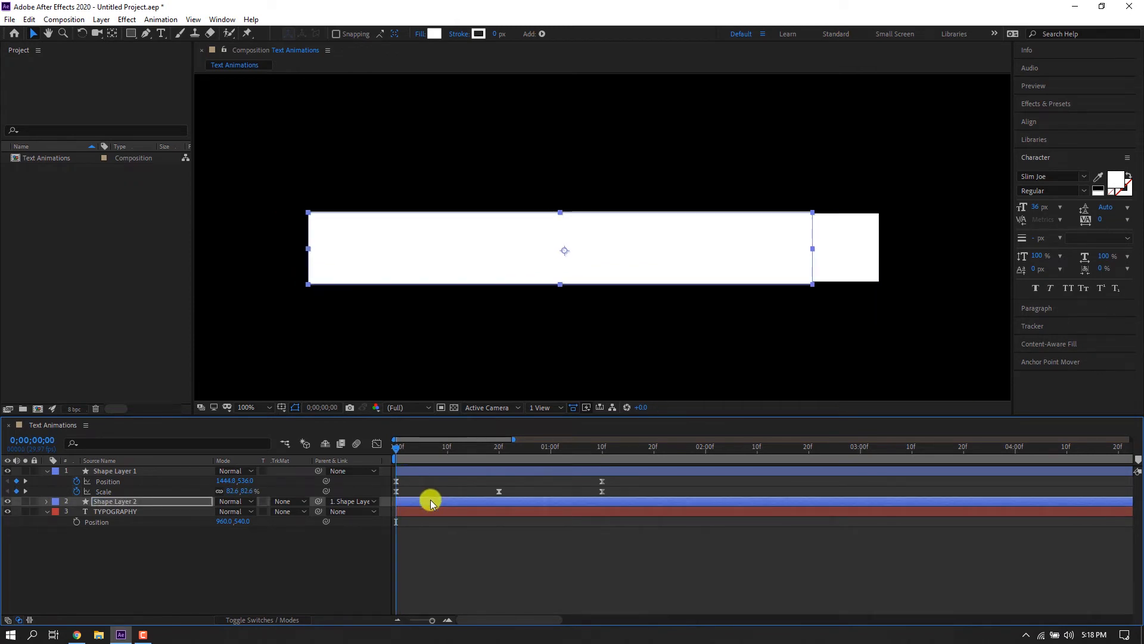
{"action": "left_click", "coordinate": [431, 500]}
{"action": "key", "text": "shift+Left"}
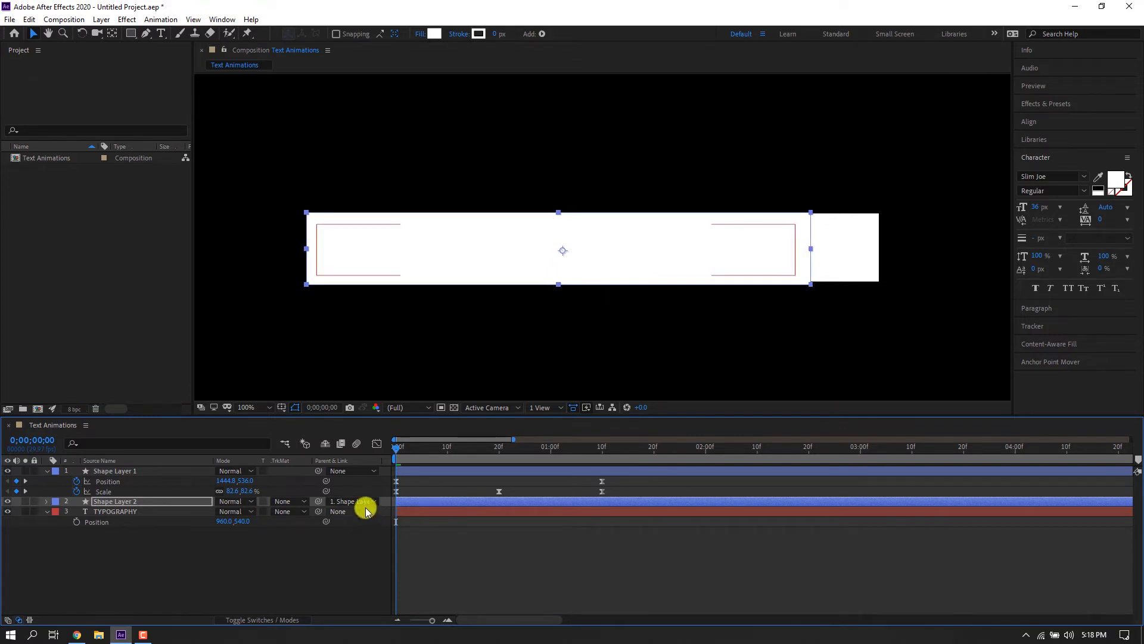
{"action": "left_click", "coordinate": [437, 557]}
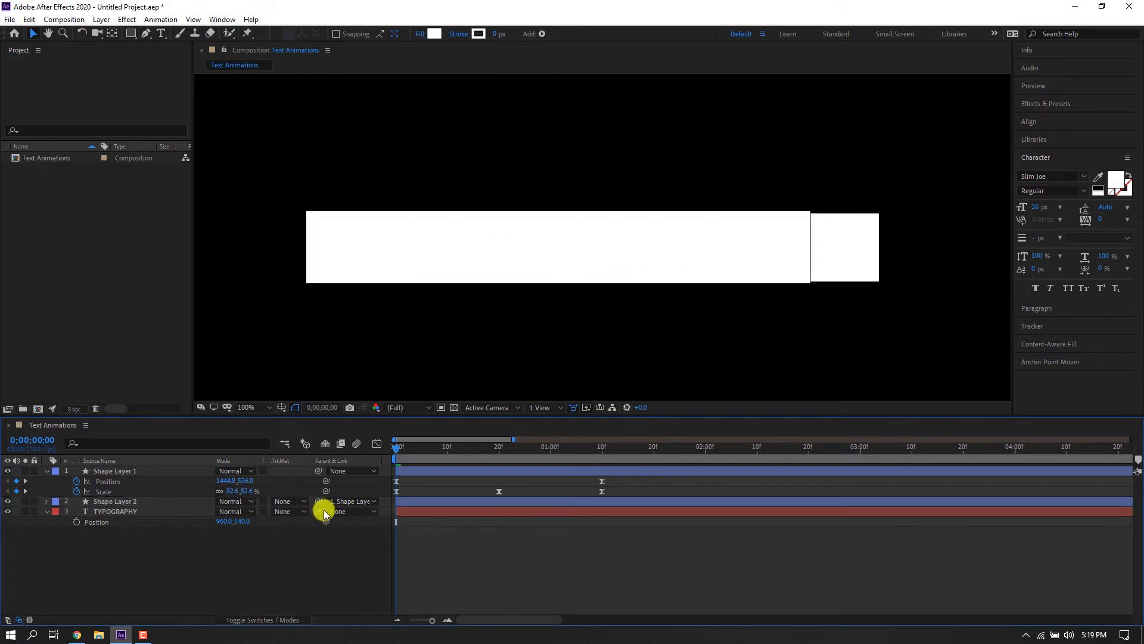
Set the TYPOGRAPHY layer's track matte to Alpha Inverted Matte "Shape Layer 2".
{"action": "left_click", "coordinate": [283, 511]}
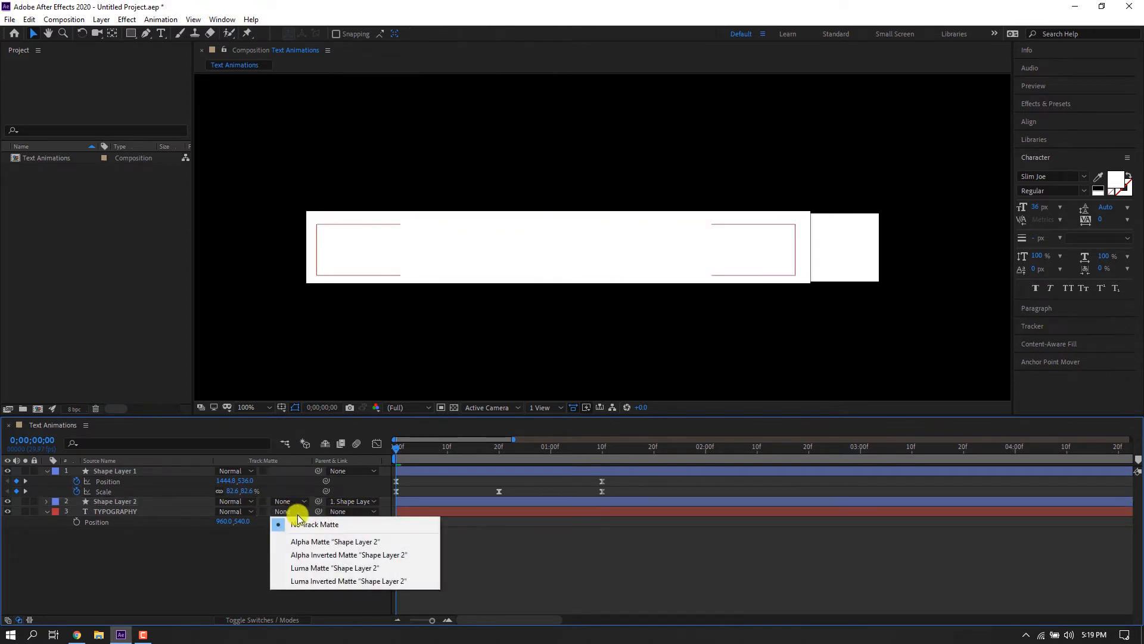
{"action": "left_click", "coordinate": [304, 557]}
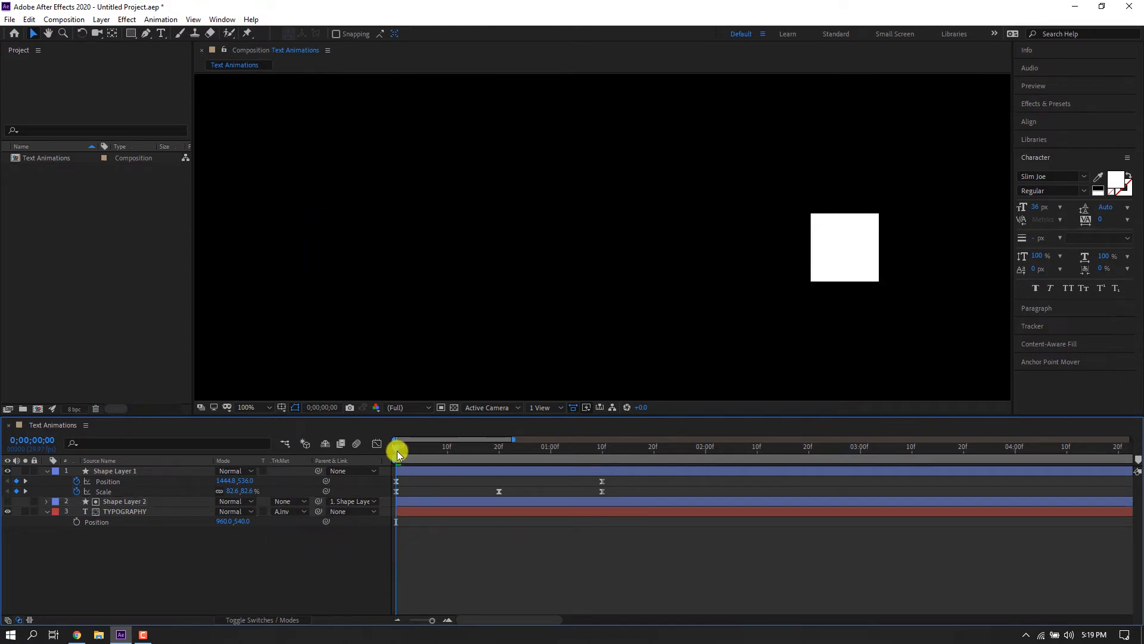
Nudge the rectangle further right at the start of the timeline.
{"action": "mouse_move", "coordinate": [397, 451]}
{"action": "left_mouse_down"}
{"action": "mouse_move", "coordinate": [602, 458]}
{"action": "mouse_move", "coordinate": [398, 463]}
{"action": "left_mouse_up"}
{"action": "left_click", "coordinate": [422, 503]}
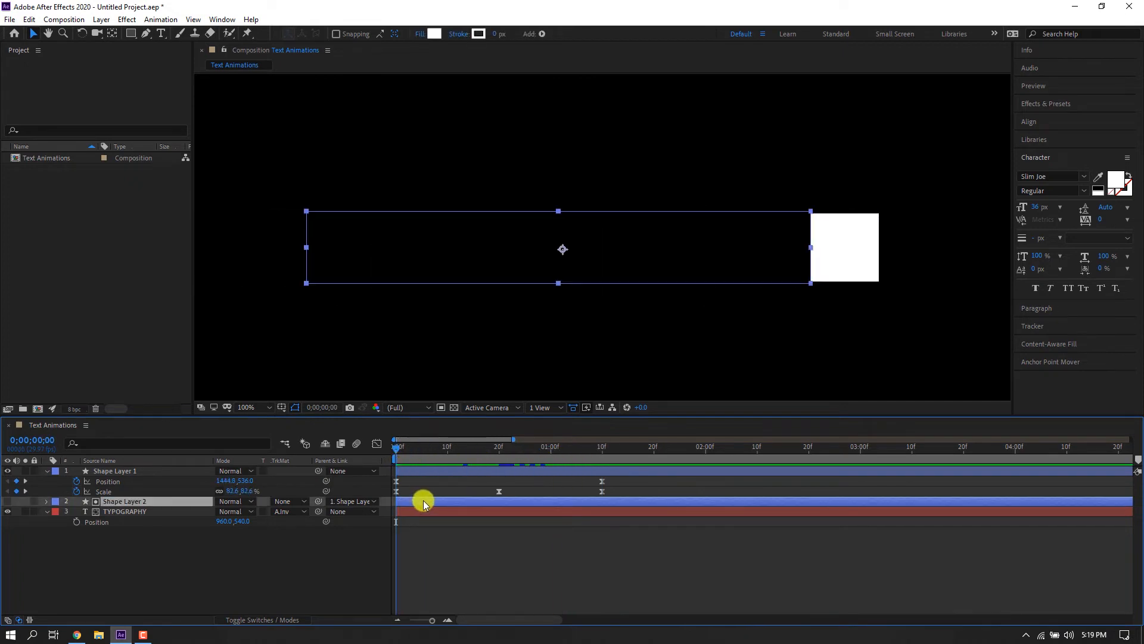
{"action": "key", "text": "shift+Right"}
{"action": "key", "text": "shift+Right"}
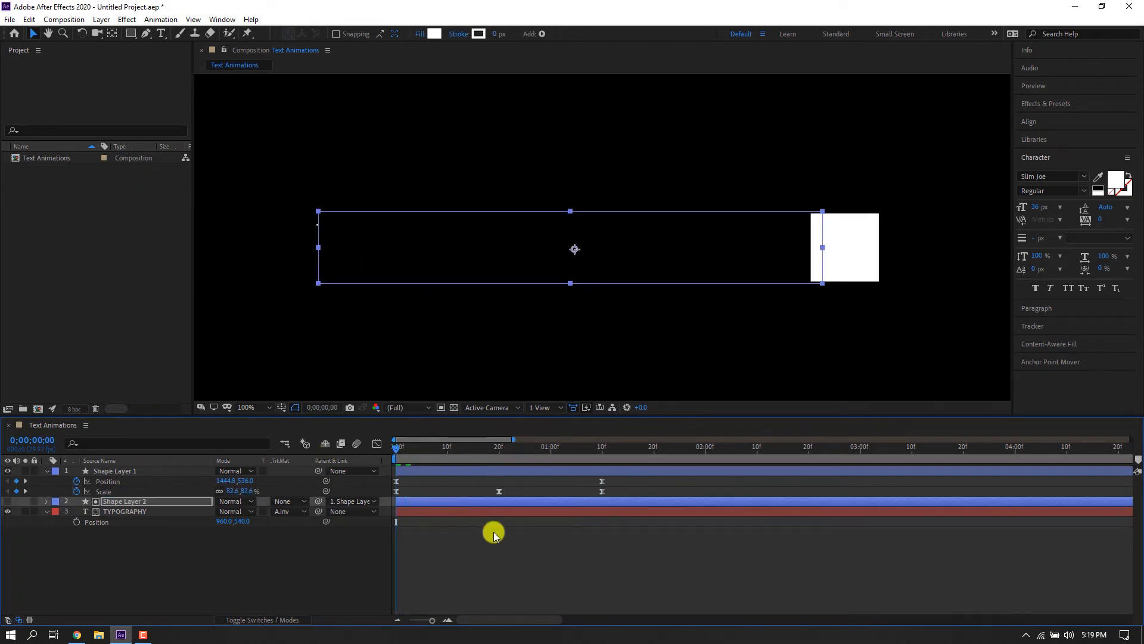
Play the animation and return the playhead to the start.
{"action": "key", "text": "space"}
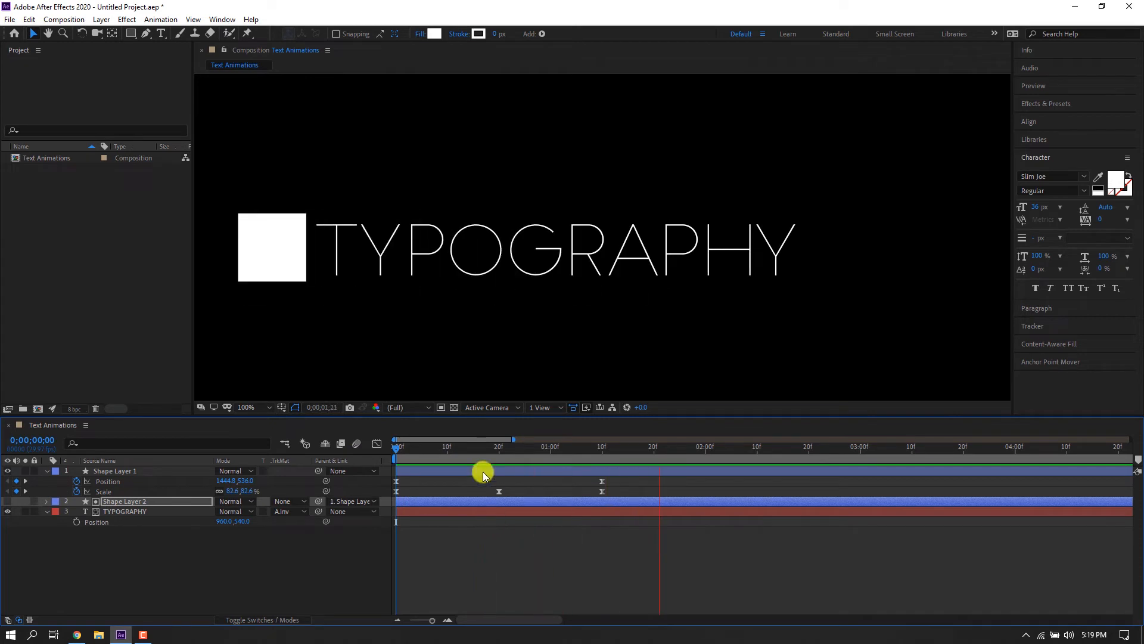
{"action": "left_click", "coordinate": [602, 449]}
{"action": "left_click_drag", "start_coordinate": [606, 453], "coordinate": [393, 463]}
Fit the composition view and adjust the Position keyframe easing handle in the speed graph.
{"action": "left_click", "coordinate": [257, 381]}
{"action": "left_click", "coordinate": [257, 407]}
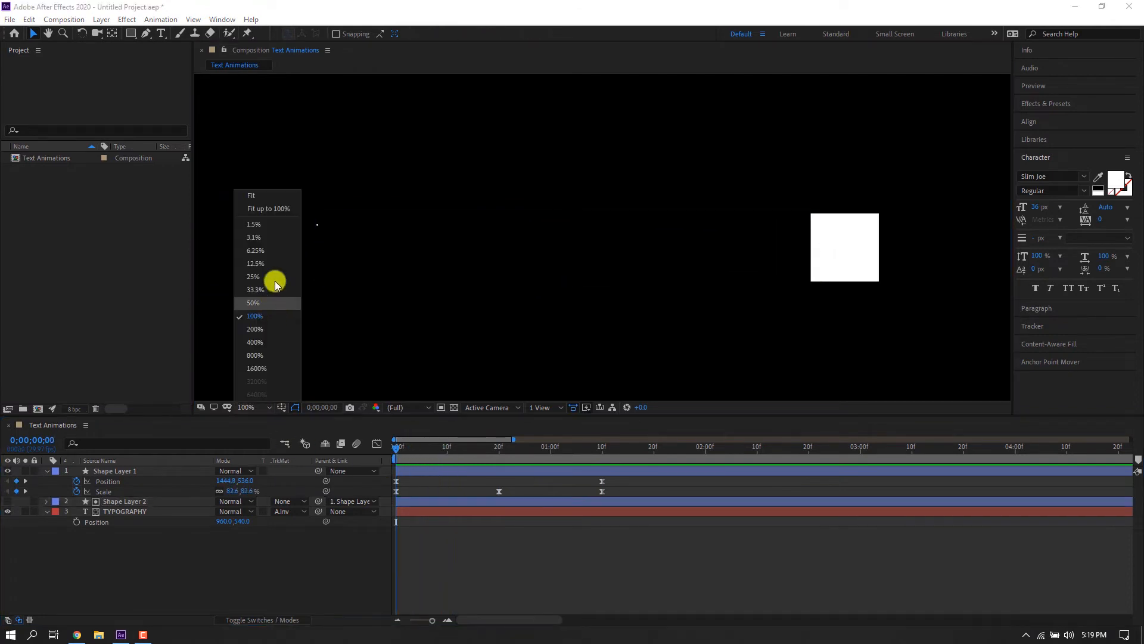
{"action": "left_click", "coordinate": [256, 194]}
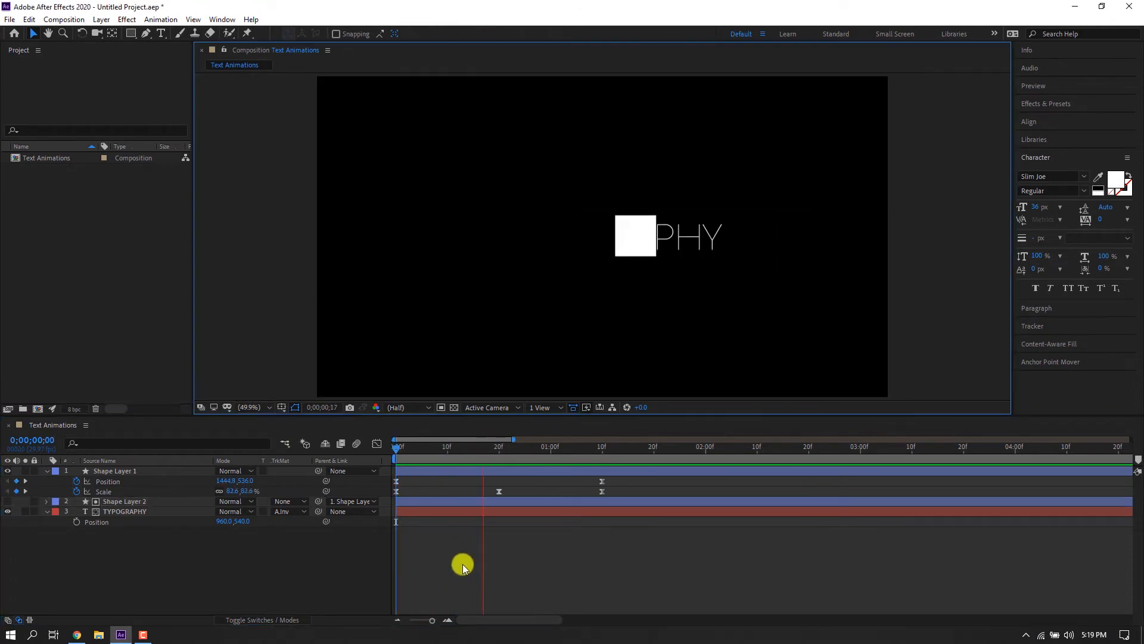
{"action": "left_click_drag", "start_coordinate": [446, 445], "coordinate": [380, 441]}
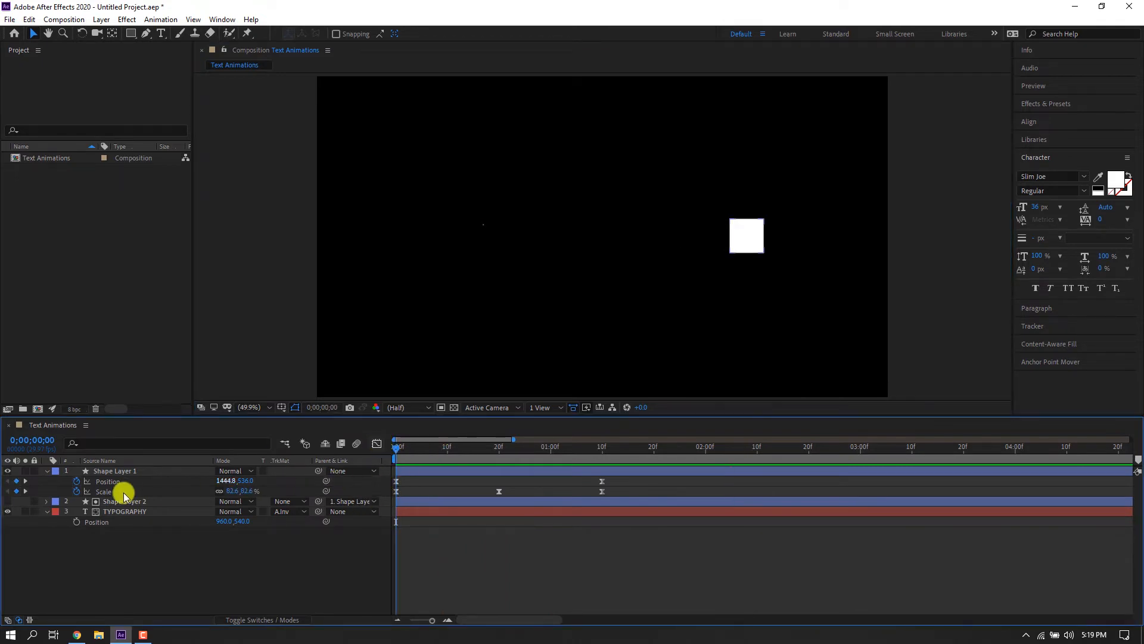
{"action": "left_click", "coordinate": [610, 480]}
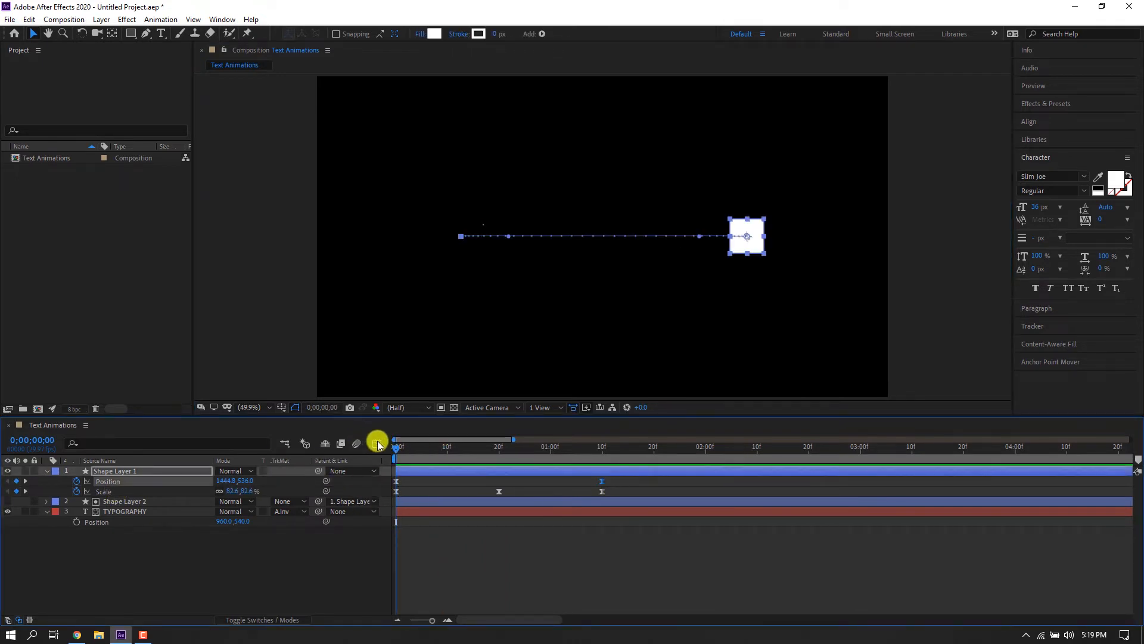
{"action": "left_click", "coordinate": [377, 443]}
{"action": "left_click_drag", "start_coordinate": [567, 589], "coordinate": [470, 584]}
{"action": "left_click", "coordinate": [376, 443]}
Play the animation briefly and stop it.
{"action": "key", "text": "space"}
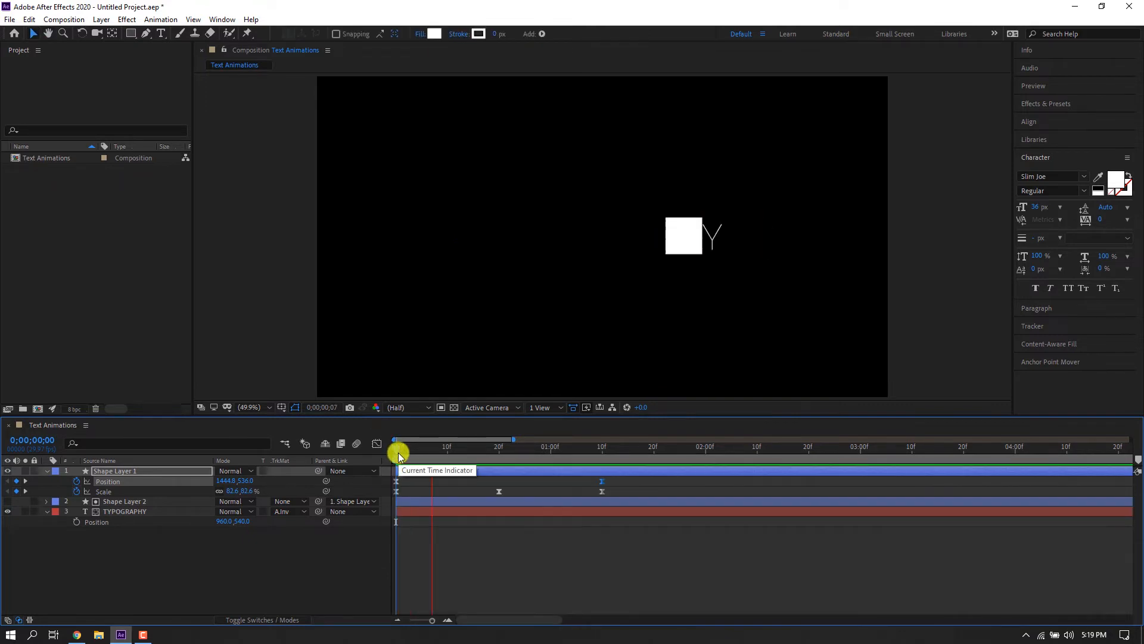
{"action": "key", "text": "space"}
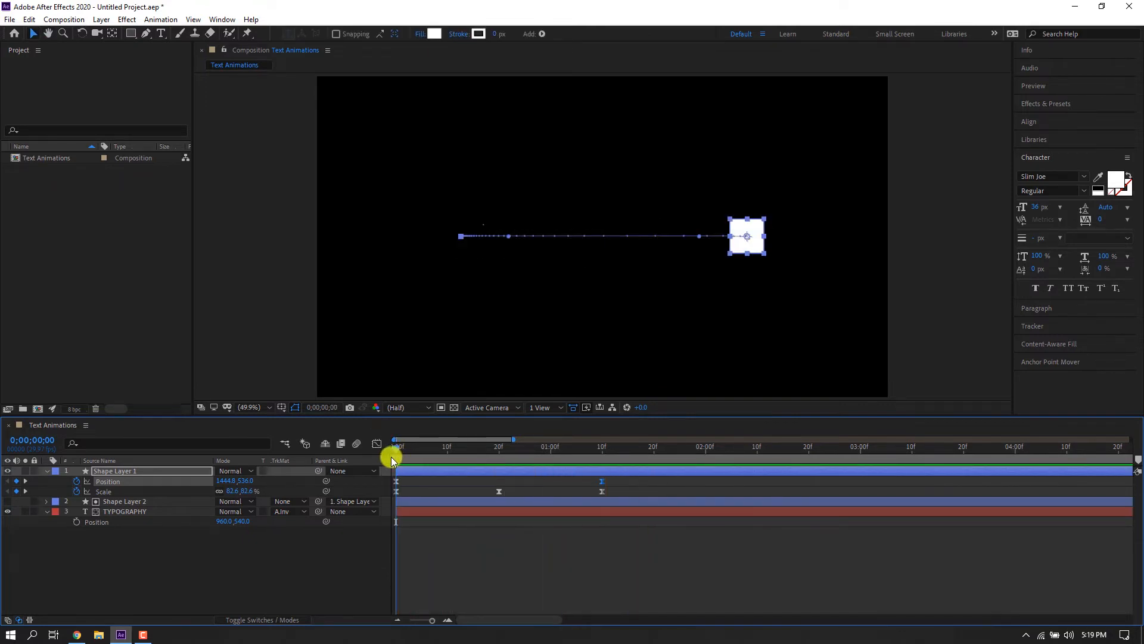
Rearrange the Position keyframes so the square travels from the left of the text to the right.
{"action": "left_click", "coordinate": [438, 560]}
{"action": "mouse_move", "coordinate": [396, 481]}
{"action": "left_mouse_down"}
{"action": "mouse_move", "coordinate": [547, 490]}
{"action": "mouse_move", "coordinate": [399, 490]}
{"action": "left_mouse_up"}
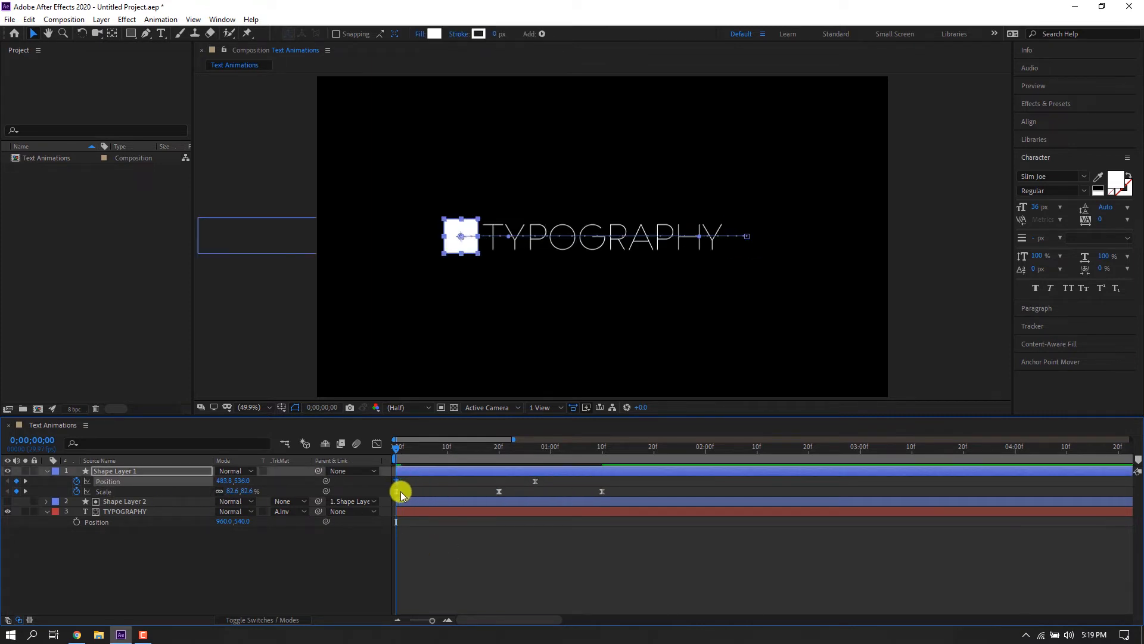
{"action": "left_click_drag", "start_coordinate": [537, 482], "coordinate": [602, 481]}
Reshape the last Position keyframe's handle in the speed graph.
{"action": "left_click", "coordinate": [381, 446]}
{"action": "left_click_drag", "start_coordinate": [646, 567], "coordinate": [358, 602]}
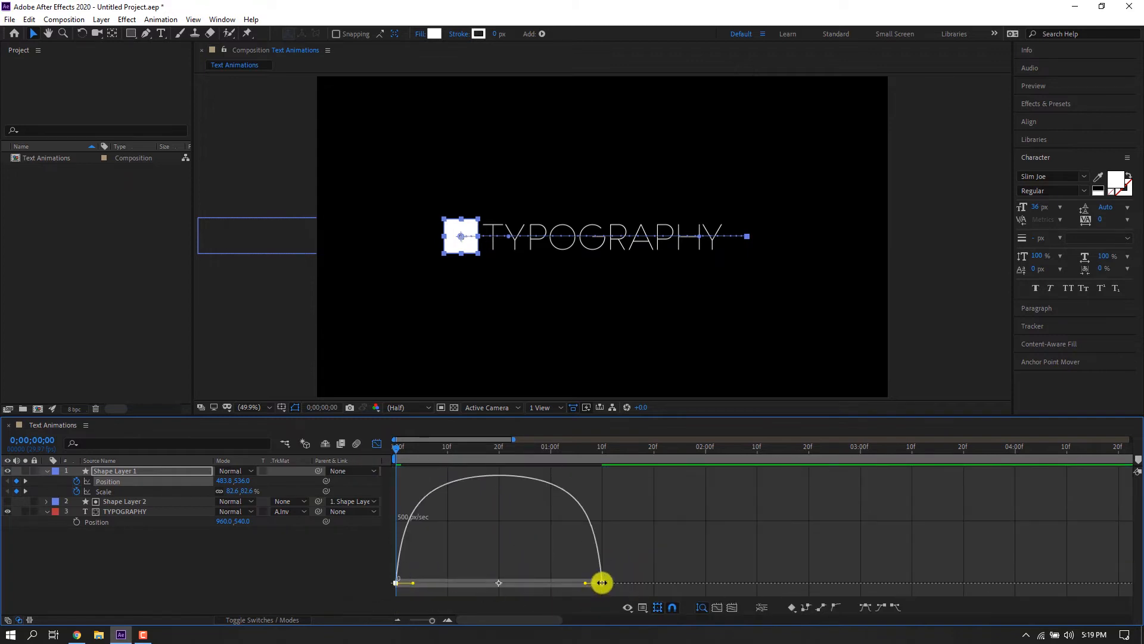
{"action": "key", "text": "shift+F3"}
Apply a Keyframe Assistant option to the last Position keyframe.
{"action": "right_click", "coordinate": [603, 482]}
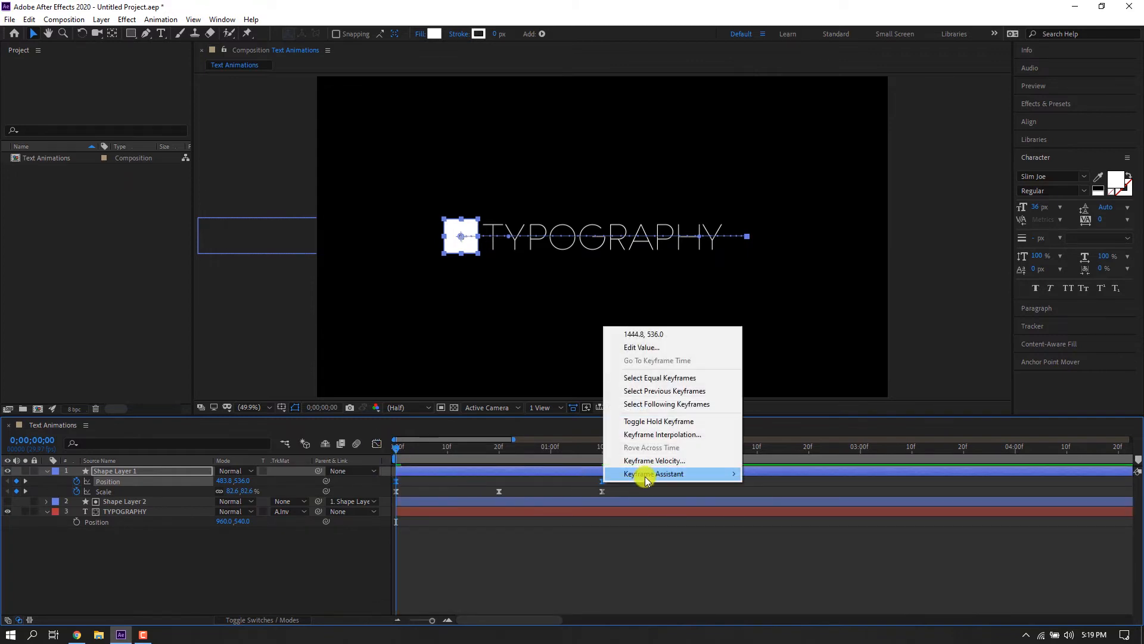
{"action": "mouse_move", "coordinate": [641, 473]}
{"action": "left_click", "coordinate": [774, 512]}
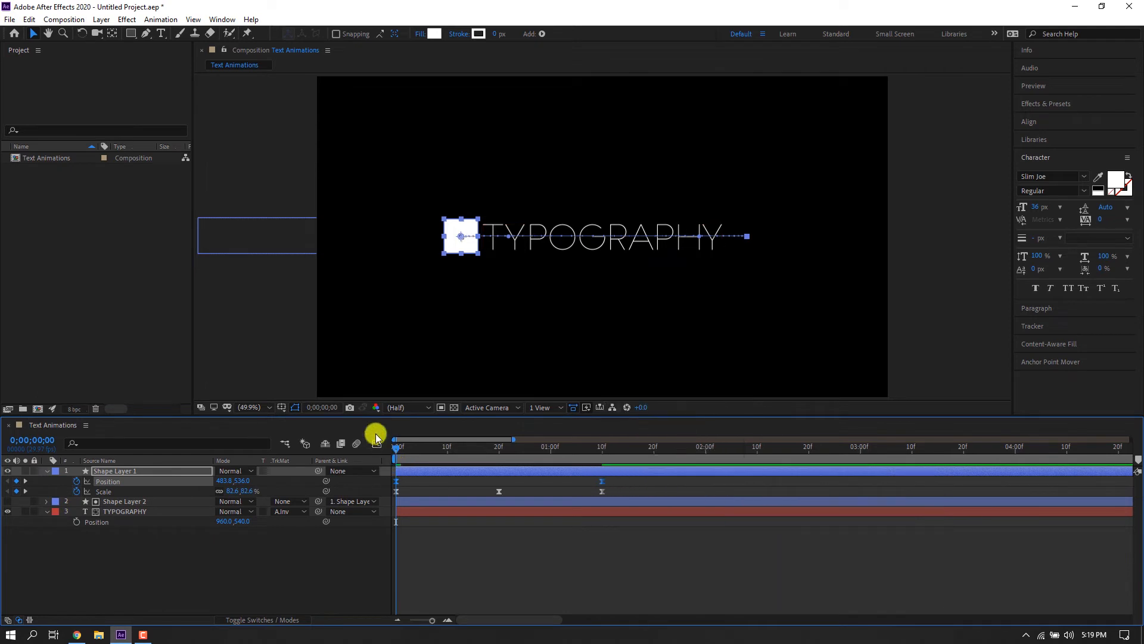
Drag the Position speed-graph handle further to strengthen the ease.
{"action": "key", "text": "shift+F3"}
{"action": "left_click_drag", "start_coordinate": [624, 569], "coordinate": [462, 587]}
{"action": "left_click", "coordinate": [380, 445]}
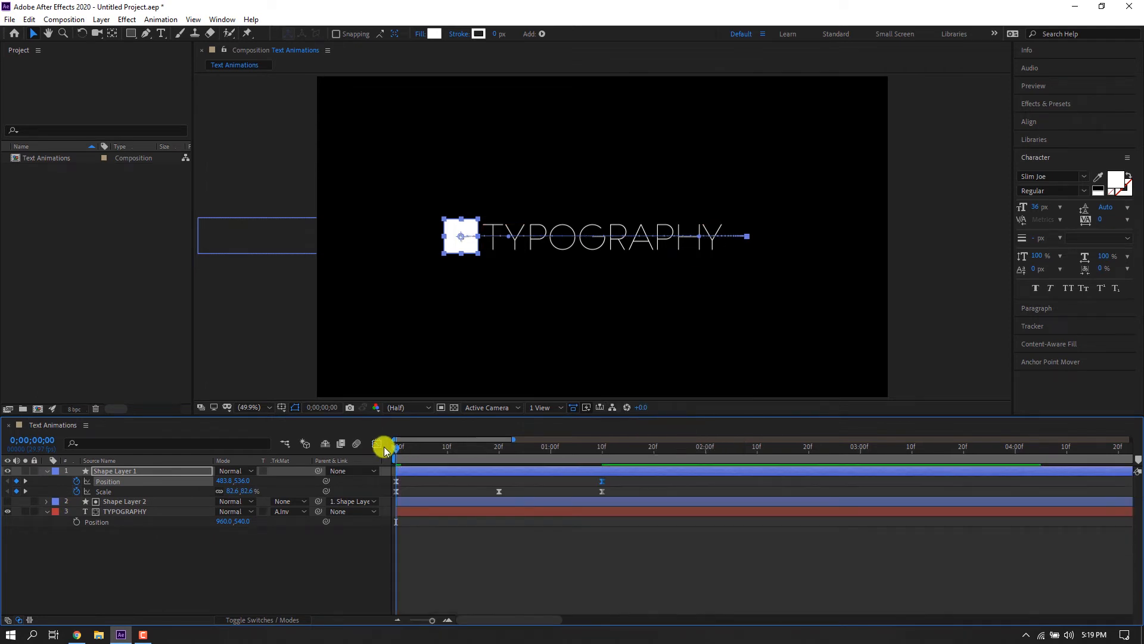
Play the animation and scrub back toward the start.
{"action": "key", "text": "space"}
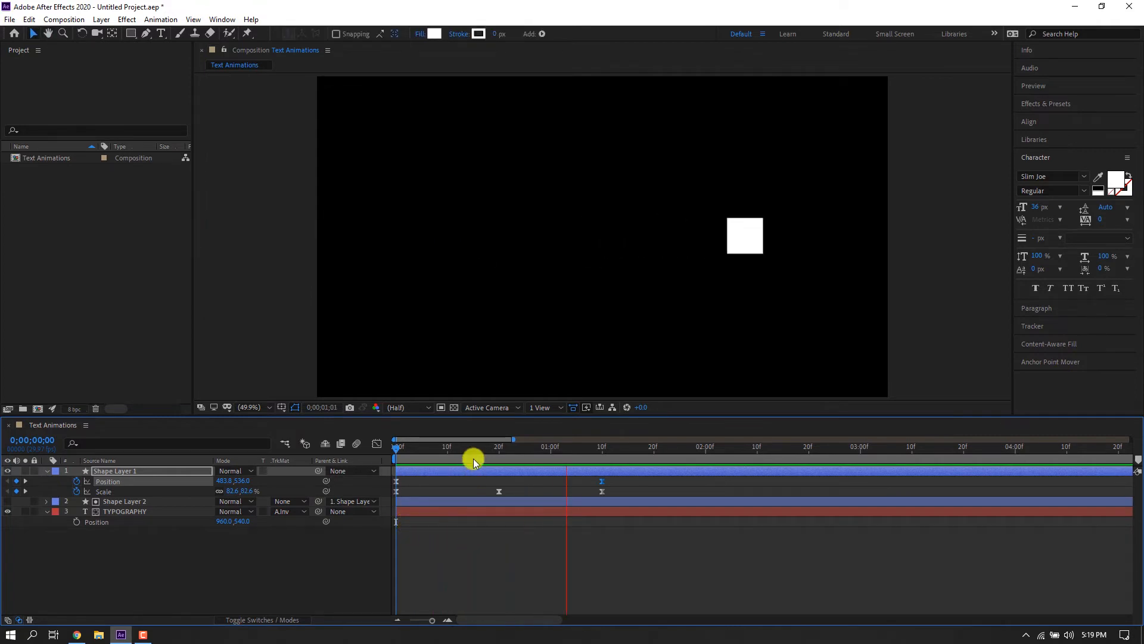
{"action": "left_click_drag", "start_coordinate": [484, 451], "coordinate": [434, 453]}
Switch the TYPOGRAPHY layer's track matte to Alpha Matte "Shape Layer 2".
{"action": "left_click", "coordinate": [281, 512]}
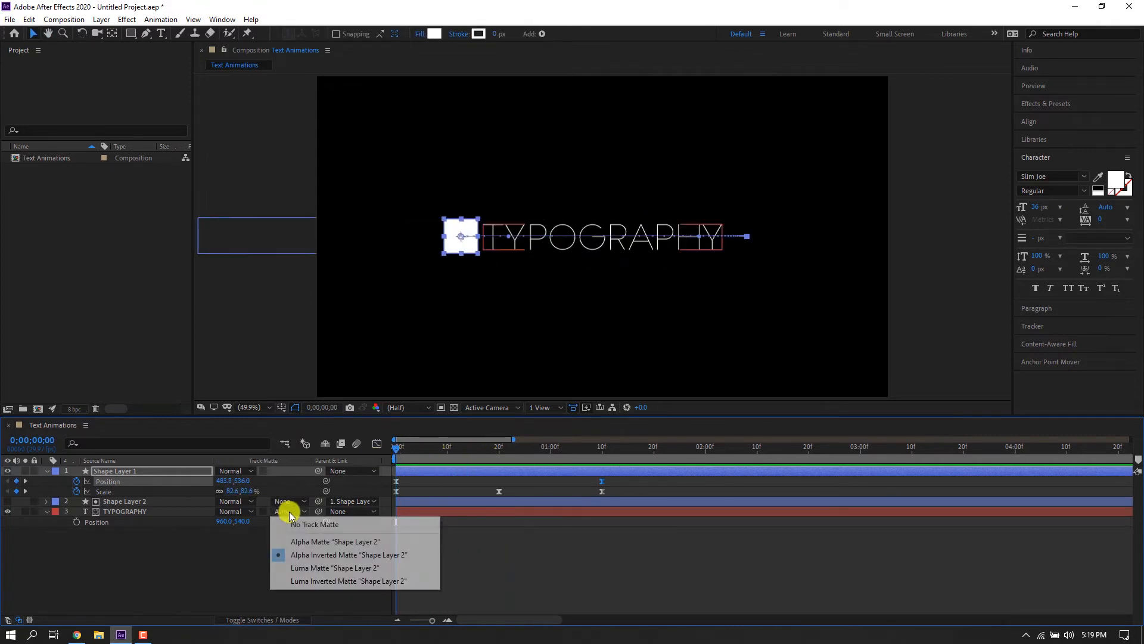
{"action": "left_click", "coordinate": [298, 539]}
Play the matted animation and scrub the timeline to review the reveal.
{"action": "key", "text": "space"}
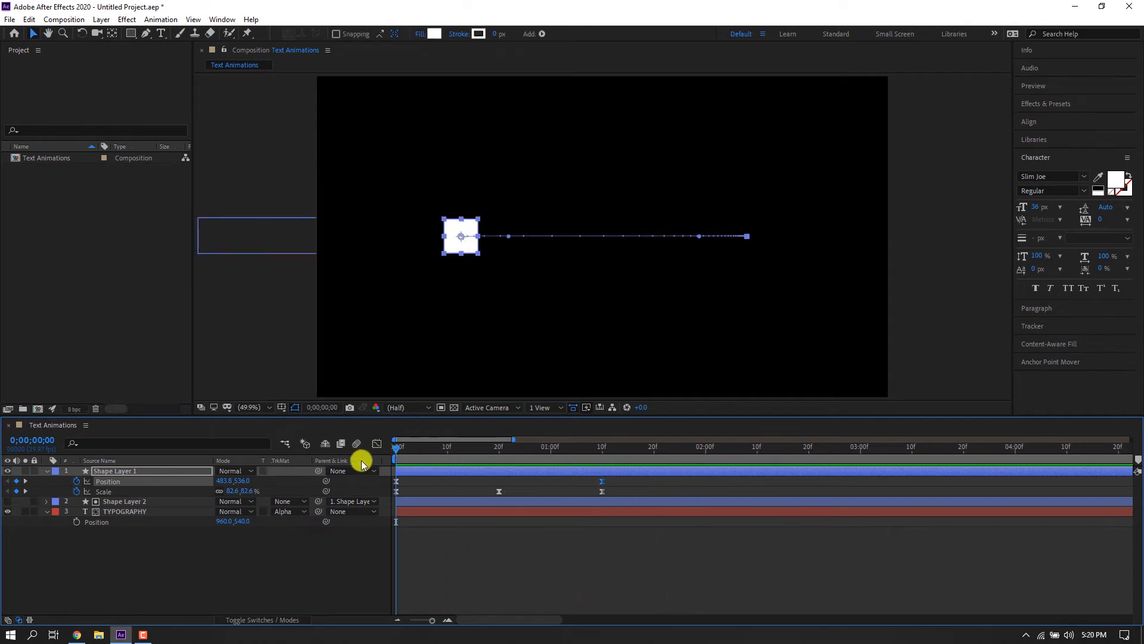
{"action": "left_click", "coordinate": [455, 556]}
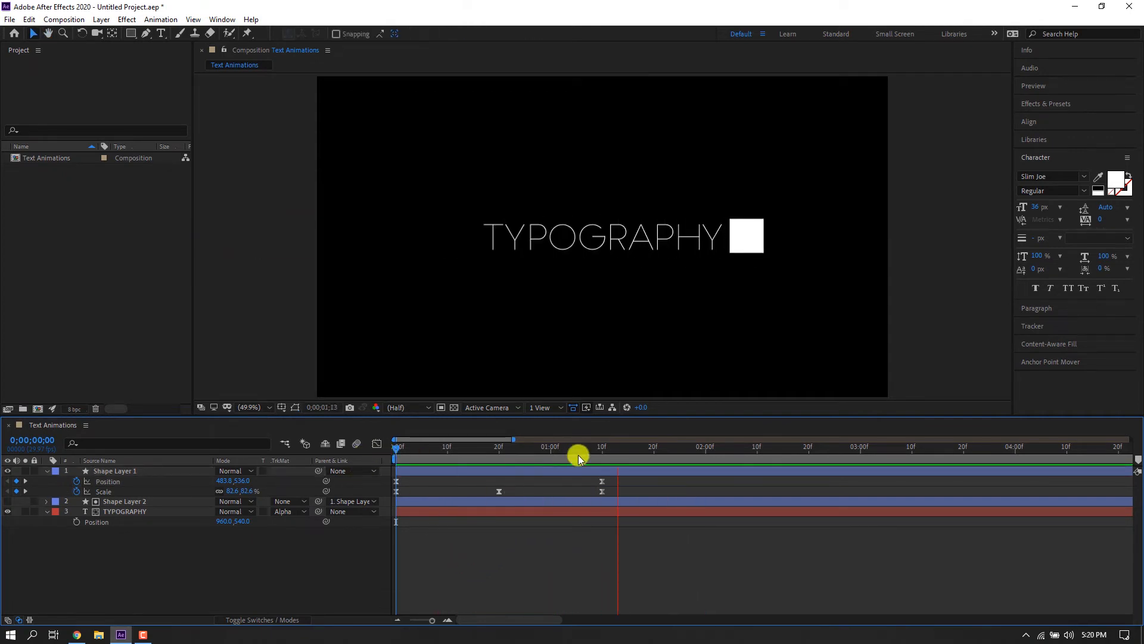
{"action": "left_click", "coordinate": [600, 449]}
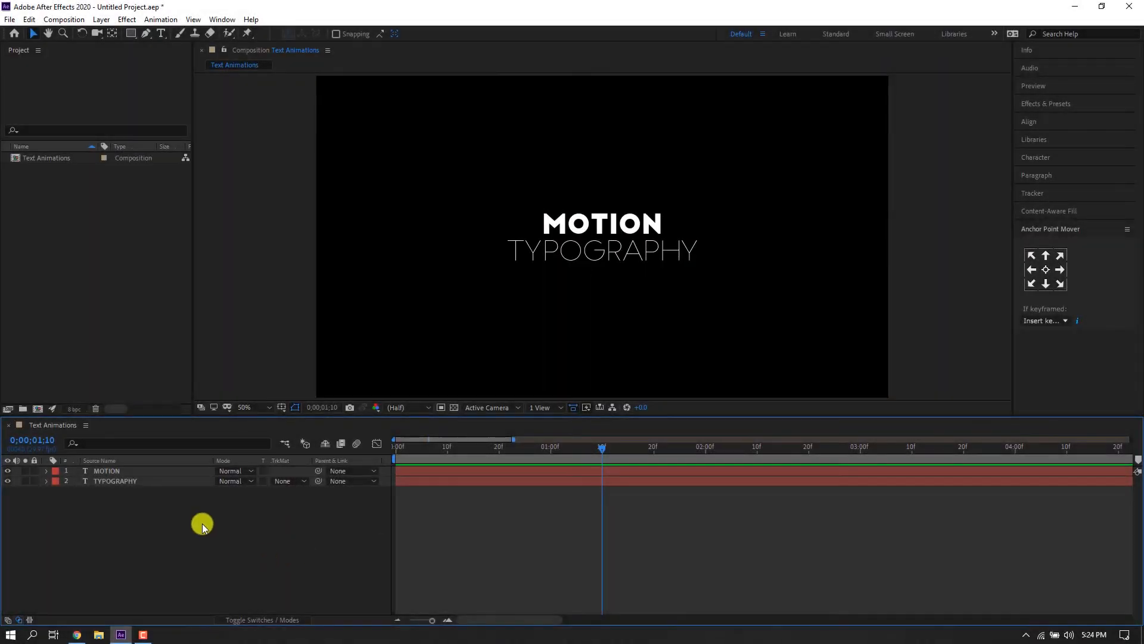
Draw a white rectangle over the MOTION text and center its anchor point with Anchor Point Mover.
{"action": "left_click", "coordinate": [131, 33]}
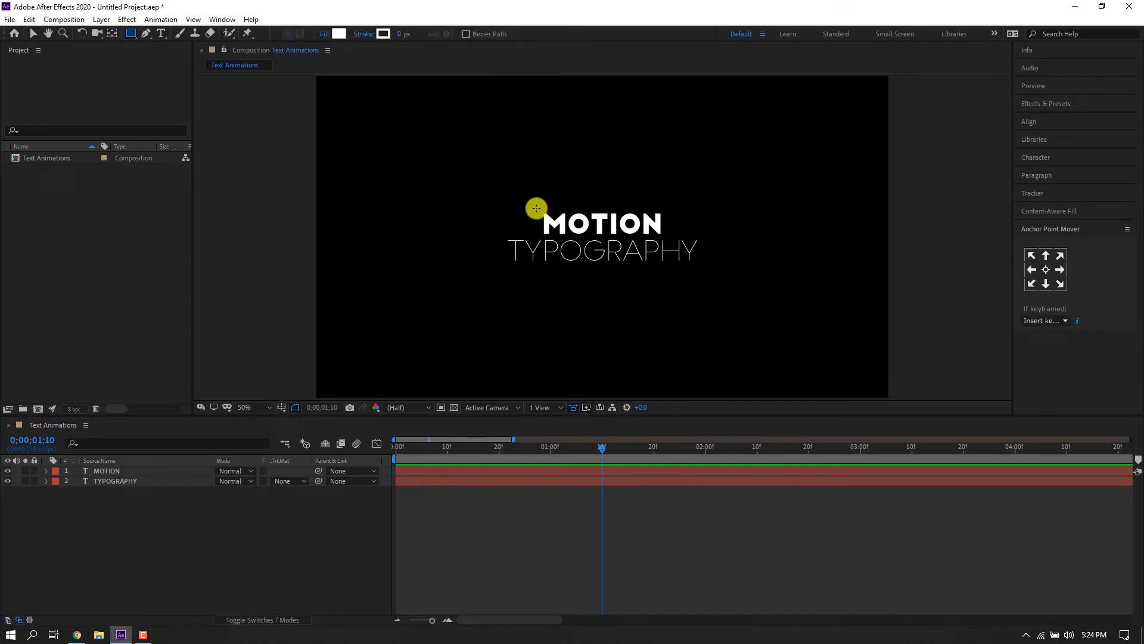
{"action": "left_click_drag", "start_coordinate": [534, 207], "coordinate": [673, 236]}
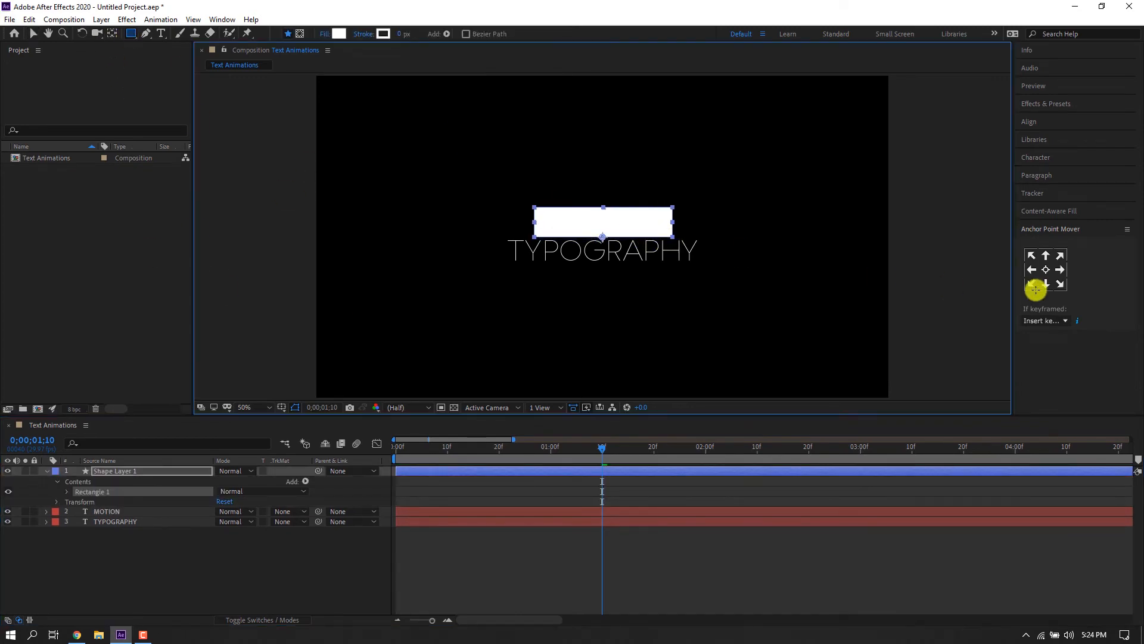
{"action": "left_click", "coordinate": [1046, 270]}
{"action": "left_click", "coordinate": [31, 34]}
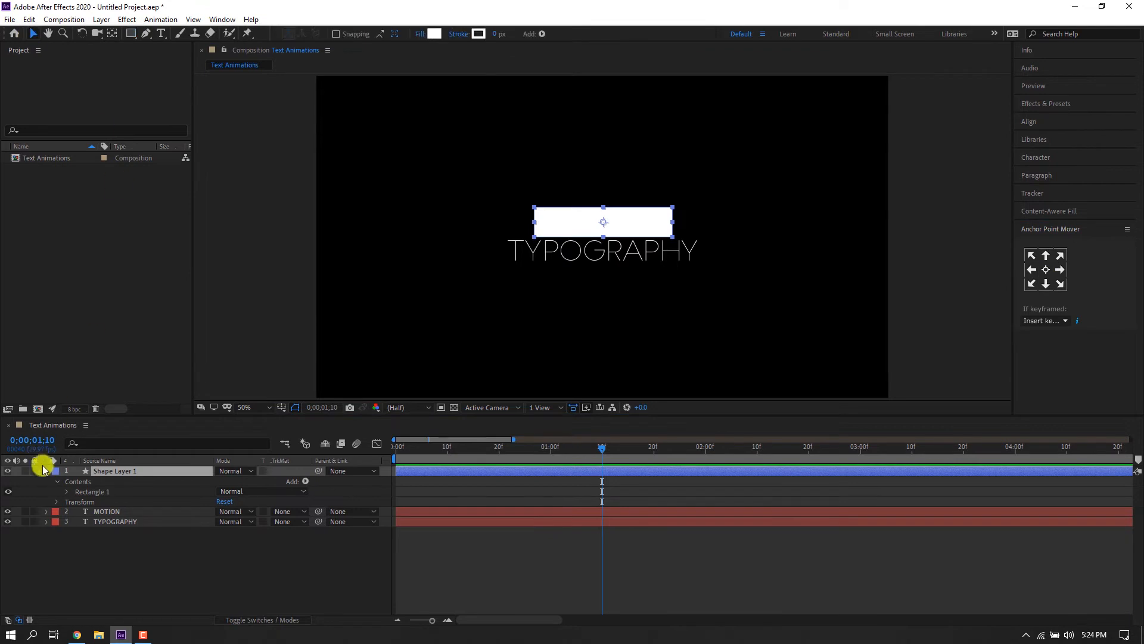
Move Shape Layer 1 below the MOTION layer and set its track matte to Alpha Inverted Matte "MOTION".
{"action": "left_click", "coordinate": [46, 471]}
{"action": "left_click_drag", "start_coordinate": [107, 471], "coordinate": [113, 484]}
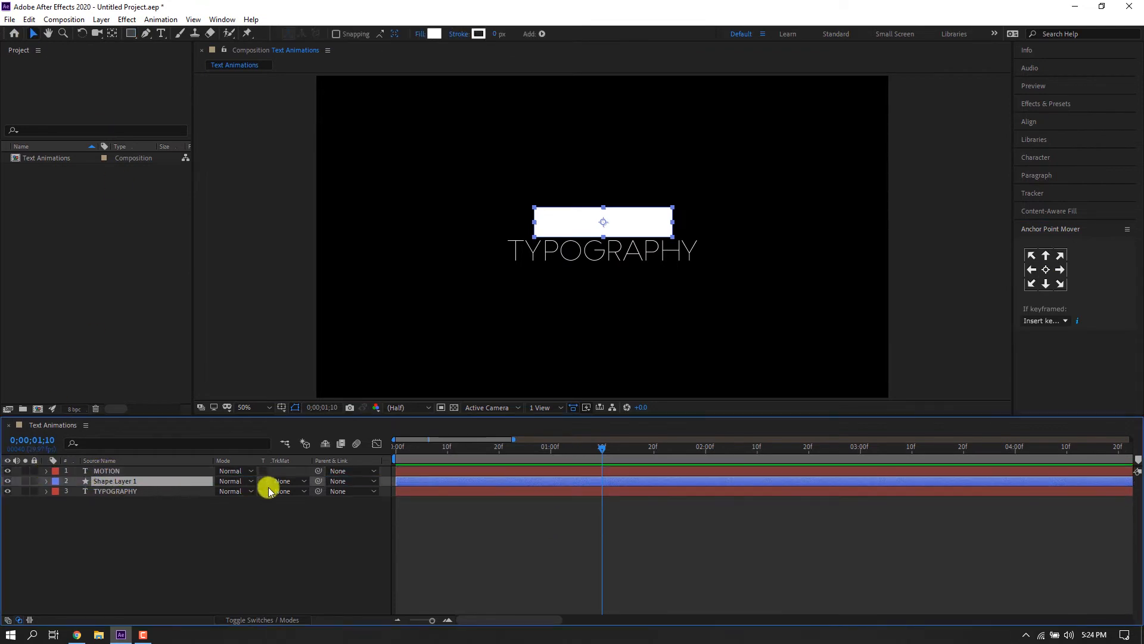
{"action": "left_click", "coordinate": [280, 481]}
{"action": "left_click", "coordinate": [289, 509]}
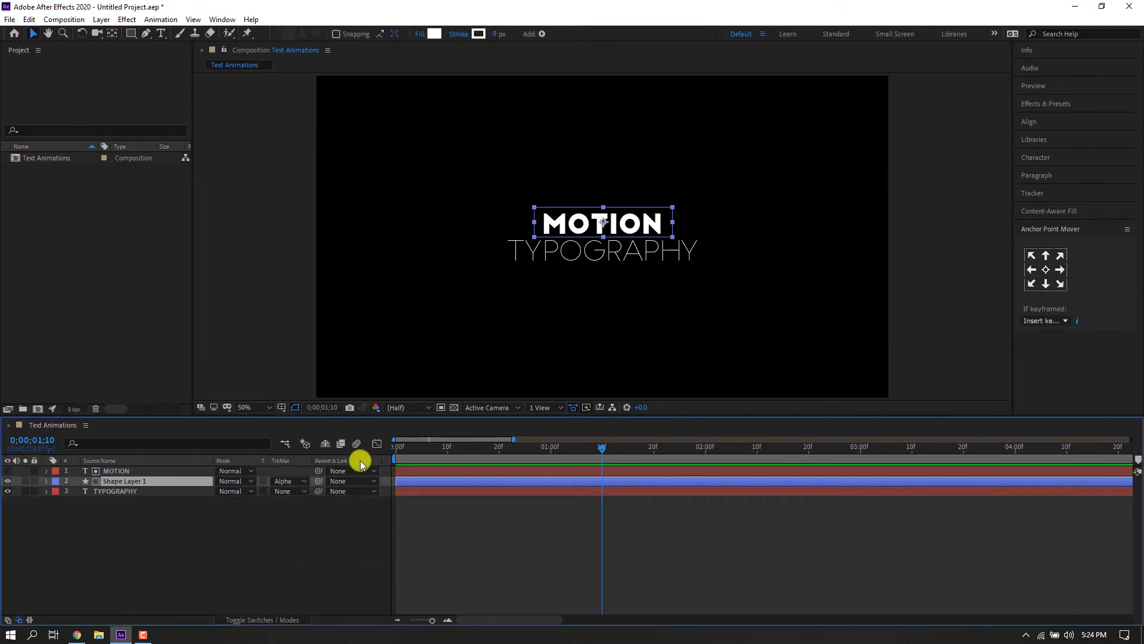
{"action": "left_click", "coordinate": [282, 480]}
{"action": "left_click", "coordinate": [304, 523]}
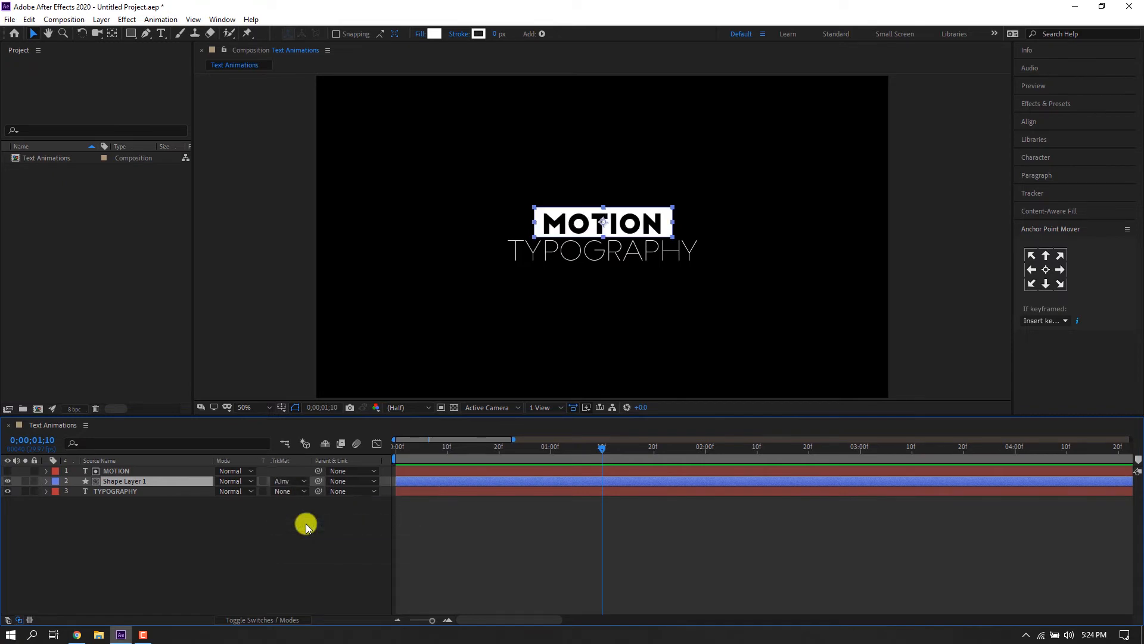
Select MOTION and Shape Layer 1 and align their vertical centers to the selection.
{"action": "left_click", "coordinate": [453, 410]}
{"action": "left_click", "coordinate": [453, 409]}
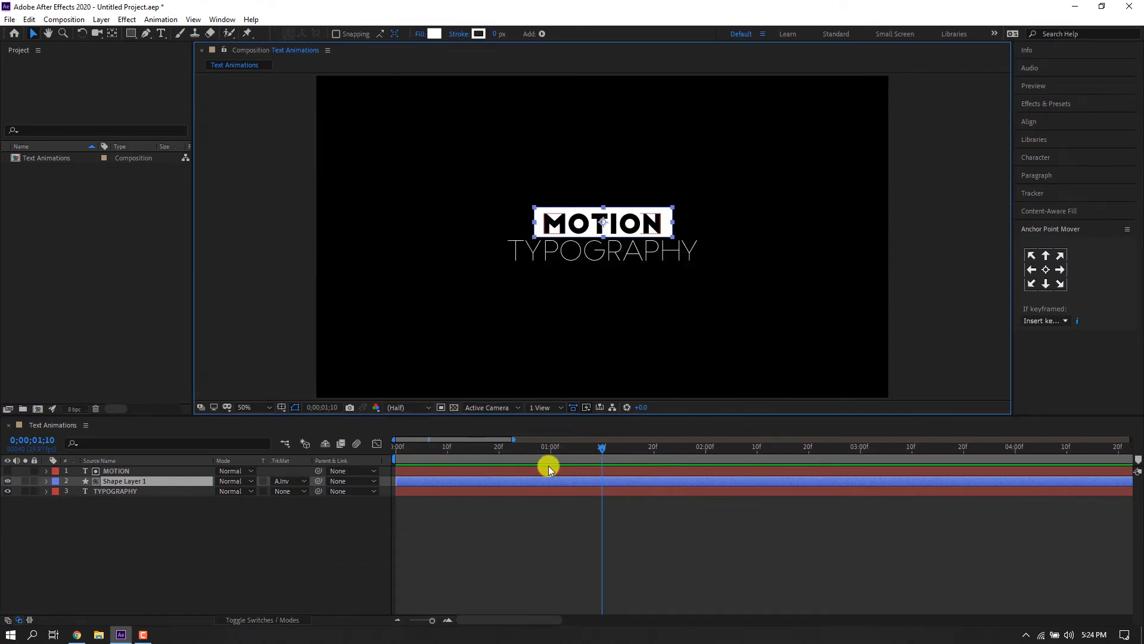
{"action": "left_click", "coordinate": [130, 470], "text": "shift"}
{"action": "left_click", "coordinate": [1029, 121]}
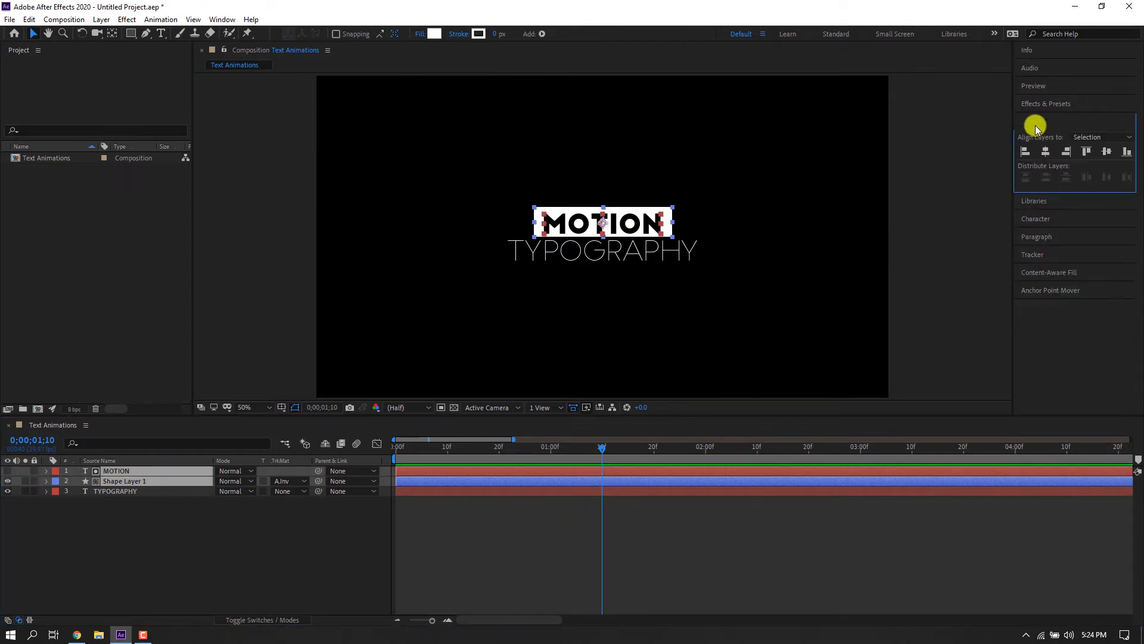
{"action": "left_click", "coordinate": [1106, 150]}
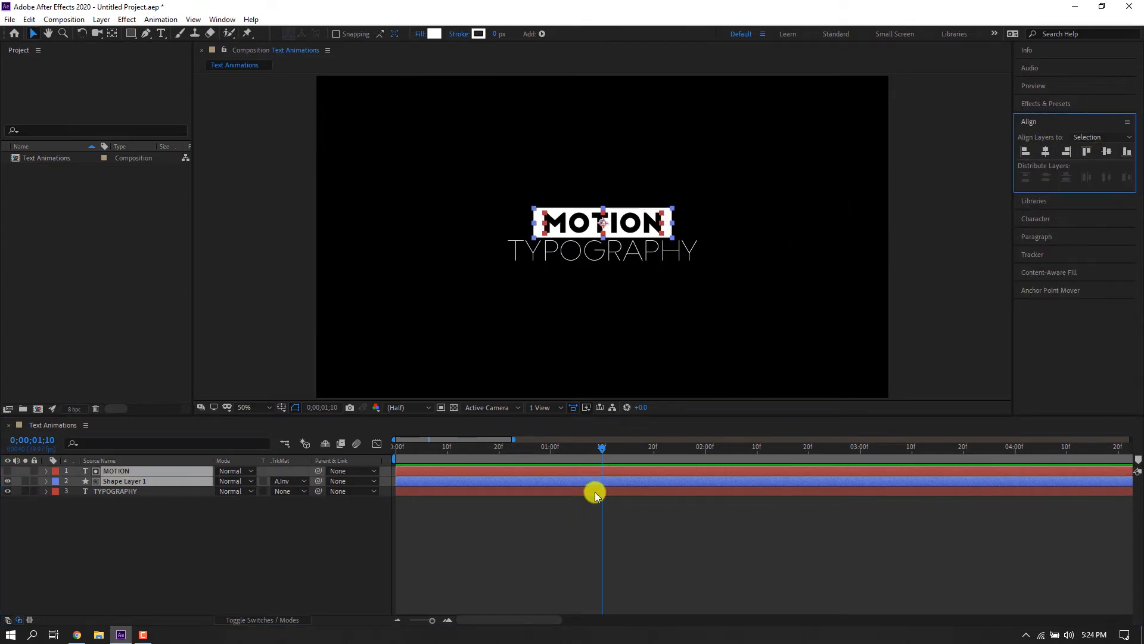
{"action": "left_click", "coordinate": [568, 544]}
Nudge the TYPOGRAPHY text slightly downward in the composition.
{"action": "left_click", "coordinate": [611, 250]}
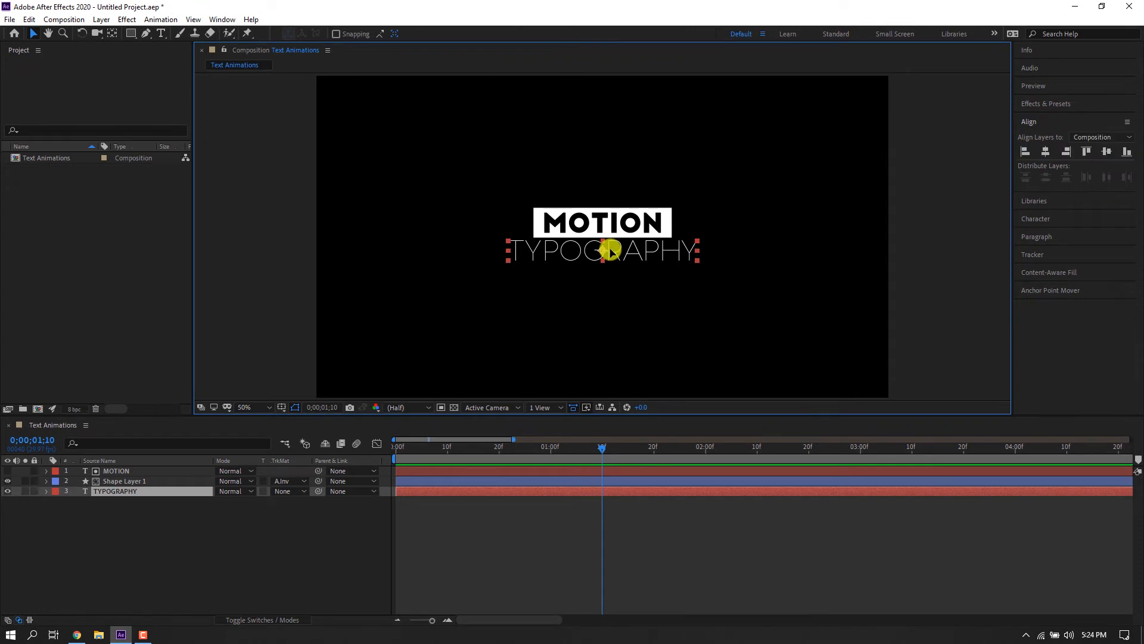
{"action": "left_click_drag", "start_coordinate": [611, 250], "coordinate": [611, 255]}
{"action": "left_click", "coordinate": [592, 565]}
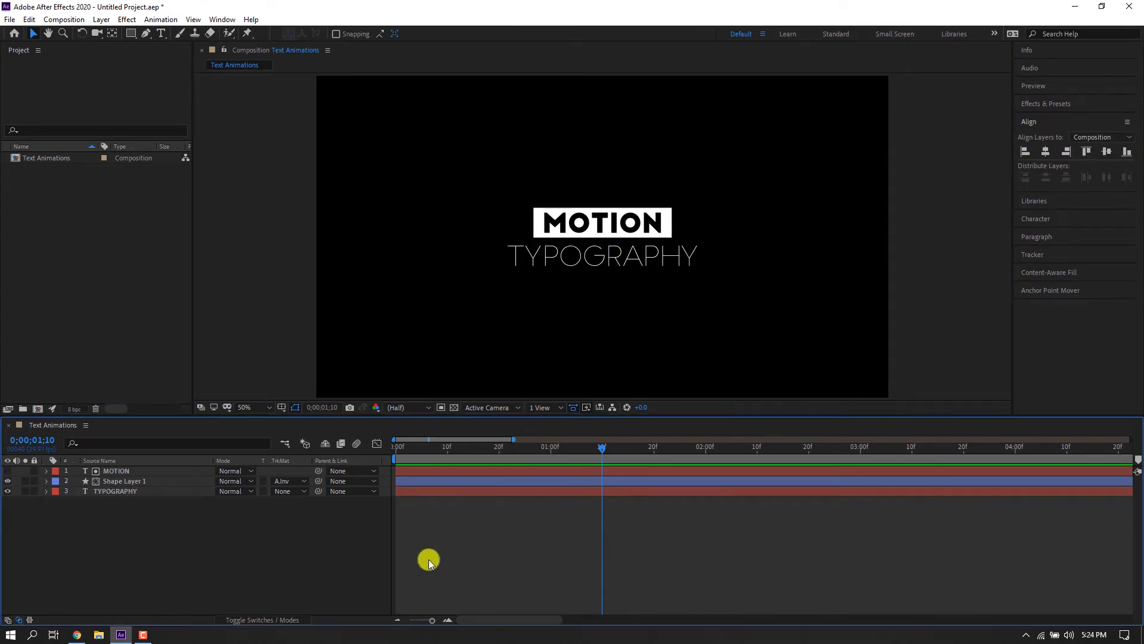
Animate Shape Layer 1's Position: keyframe it over MOTION at about 1 second and raise it to about 960.7, 369 at frame 0.
{"action": "left_click_drag", "start_coordinate": [407, 449], "coordinate": [361, 442]}
{"action": "key", "text": "period"}
{"action": "key", "text": "period"}
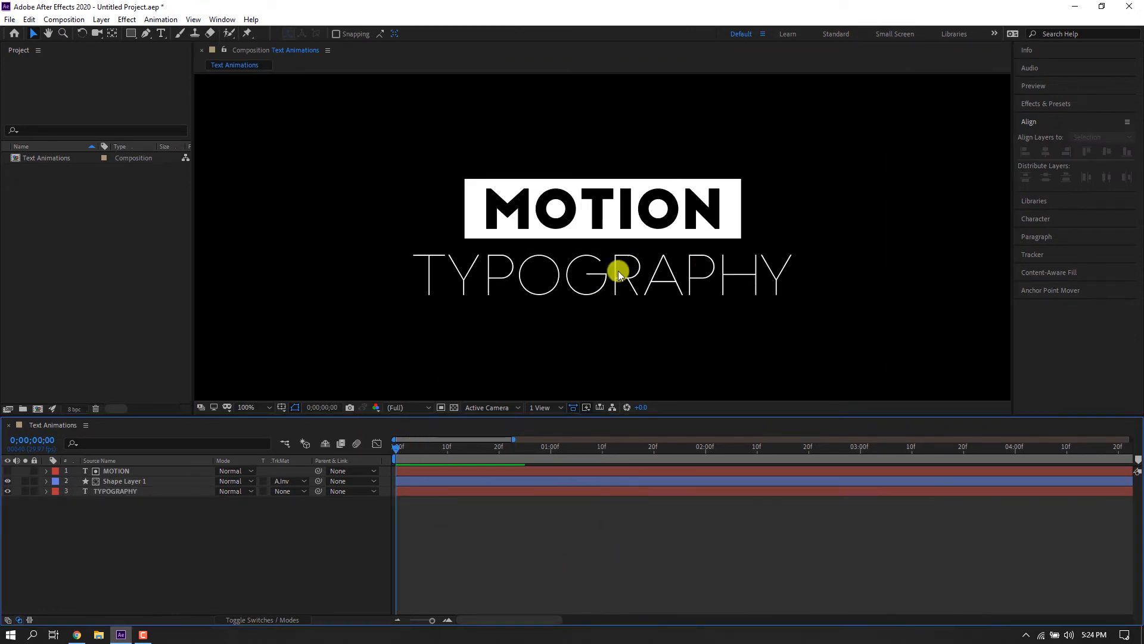
{"action": "left_click_drag", "start_coordinate": [620, 266], "coordinate": [592, 307]}
{"action": "key", "text": "v"}
{"action": "left_click", "coordinate": [742, 252]}
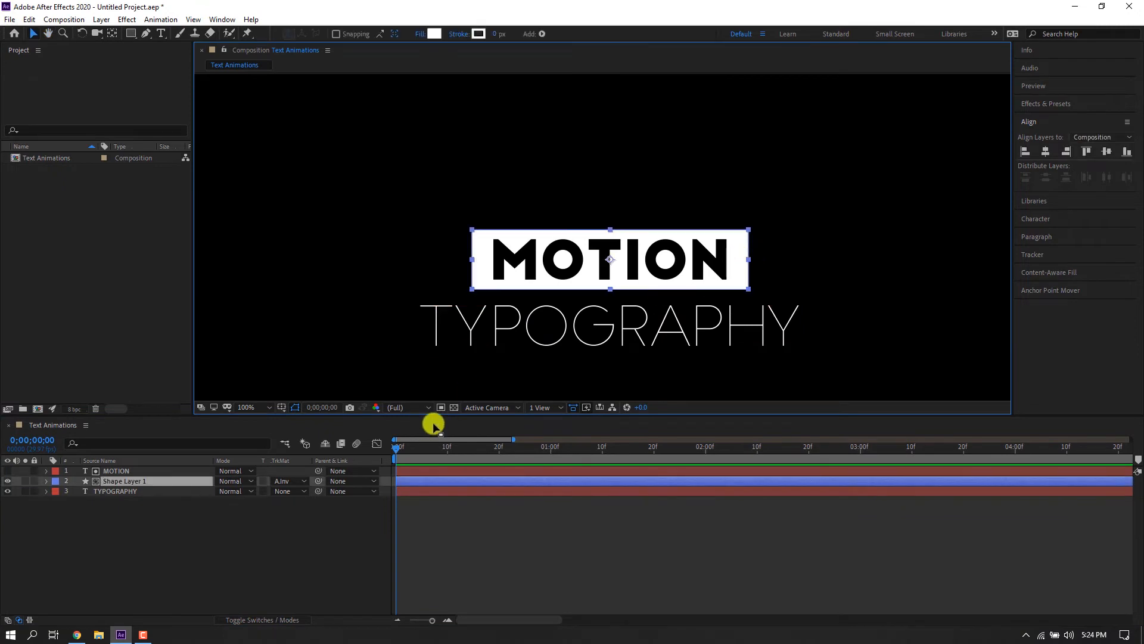
{"action": "left_click", "coordinate": [144, 480]}
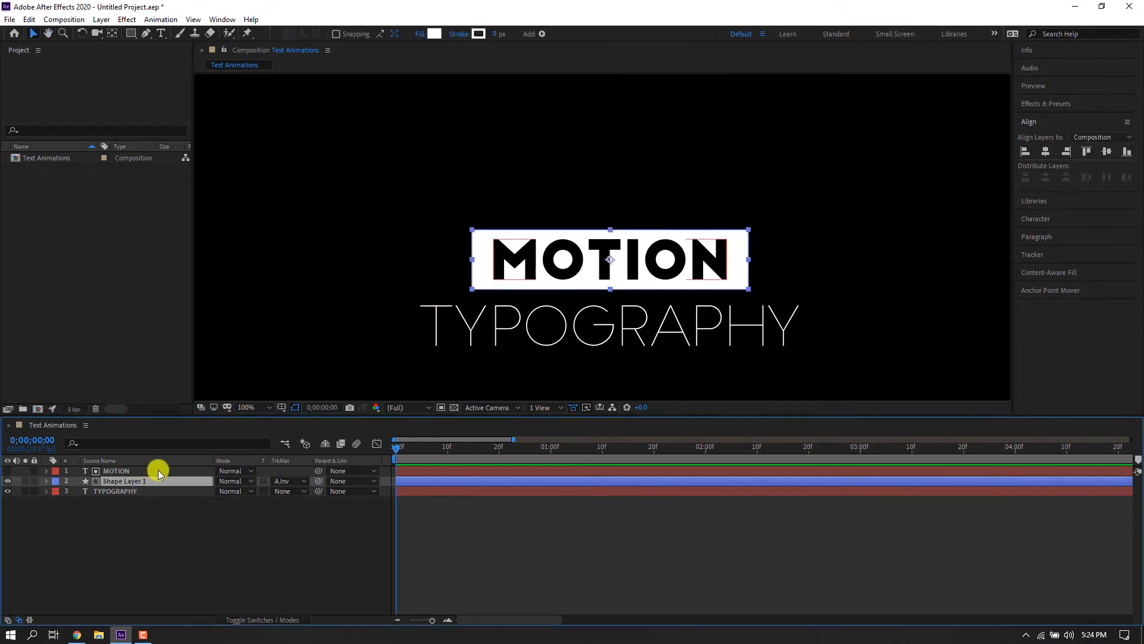
{"action": "key", "text": "p"}
{"action": "left_click", "coordinate": [76, 491]}
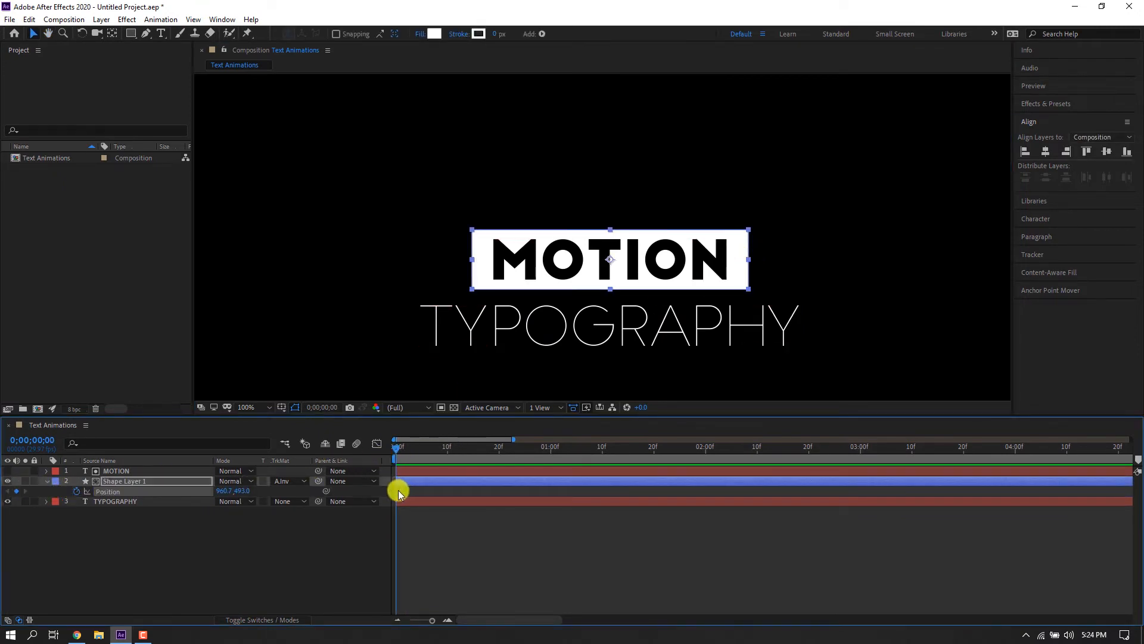
{"action": "left_click_drag", "start_coordinate": [398, 490], "coordinate": [550, 488]}
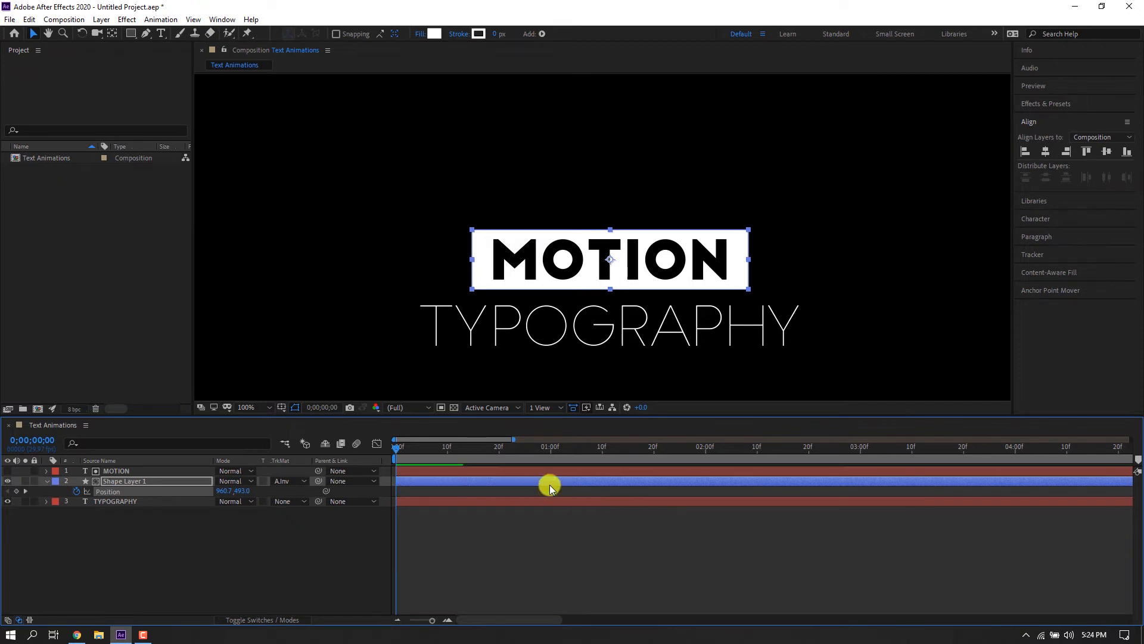
{"action": "left_click_drag", "start_coordinate": [738, 263], "coordinate": [722, 196]}
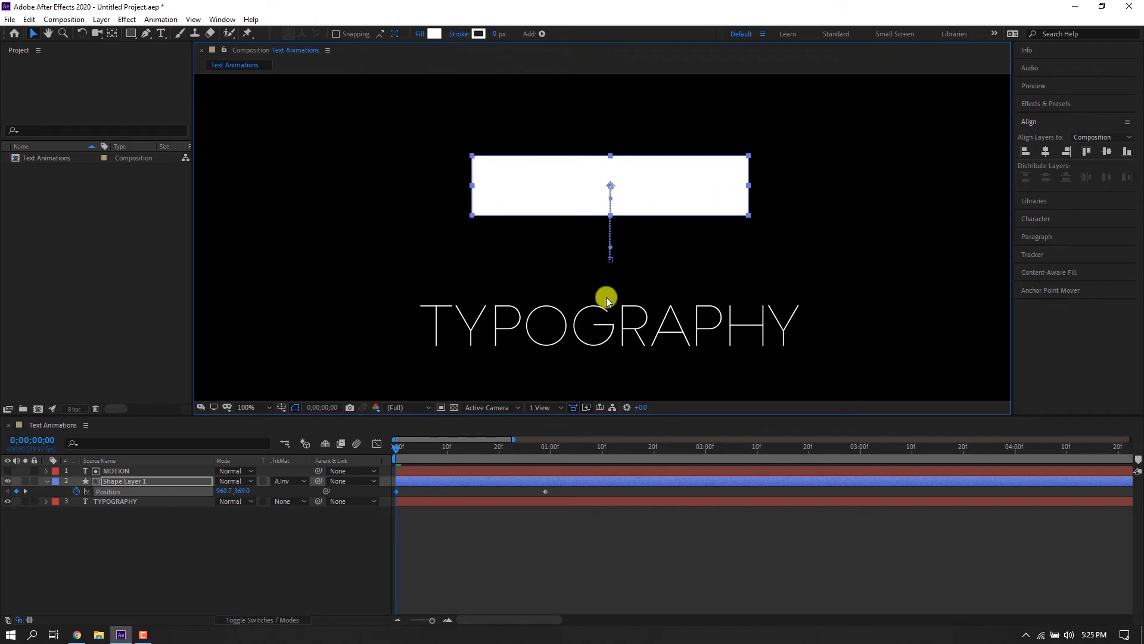
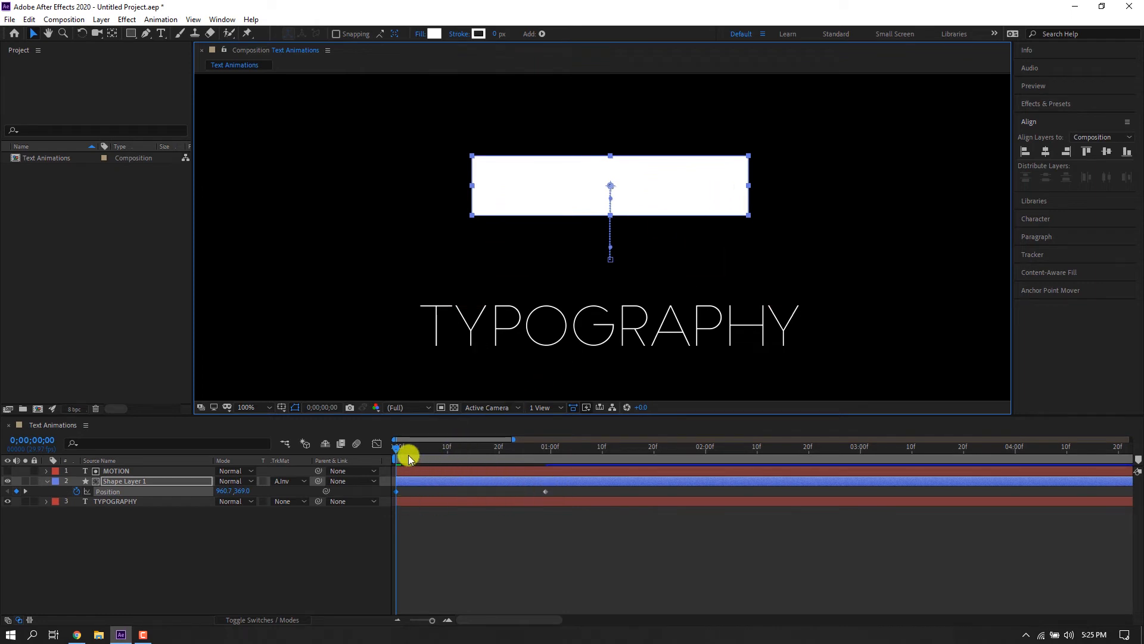
Select both Position keyframes of Shape Layer 1 and apply Easy Ease to them.
{"action": "mouse_move", "coordinate": [409, 456]}
{"action": "left_mouse_down"}
{"action": "mouse_move", "coordinate": [558, 456]}
{"action": "mouse_move", "coordinate": [392, 464]}
{"action": "left_mouse_up"}
{"action": "left_click_drag", "start_coordinate": [558, 486], "coordinate": [348, 504]}
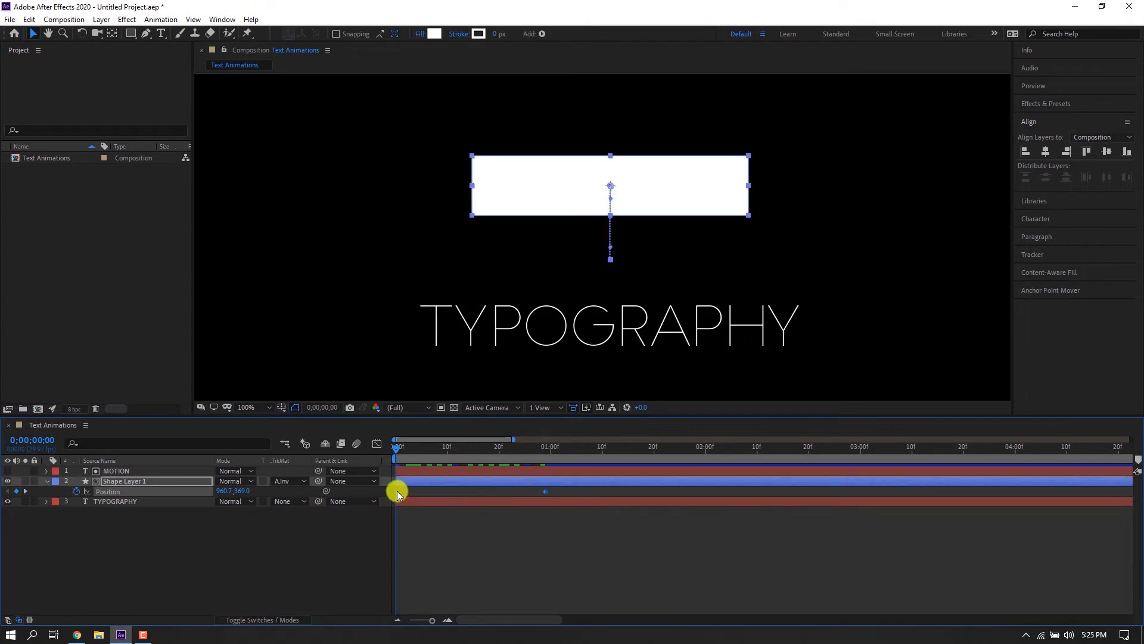
{"action": "right_click", "coordinate": [398, 493]}
{"action": "mouse_move", "coordinate": [536, 485]}
{"action": "left_click", "coordinate": [560, 521]}
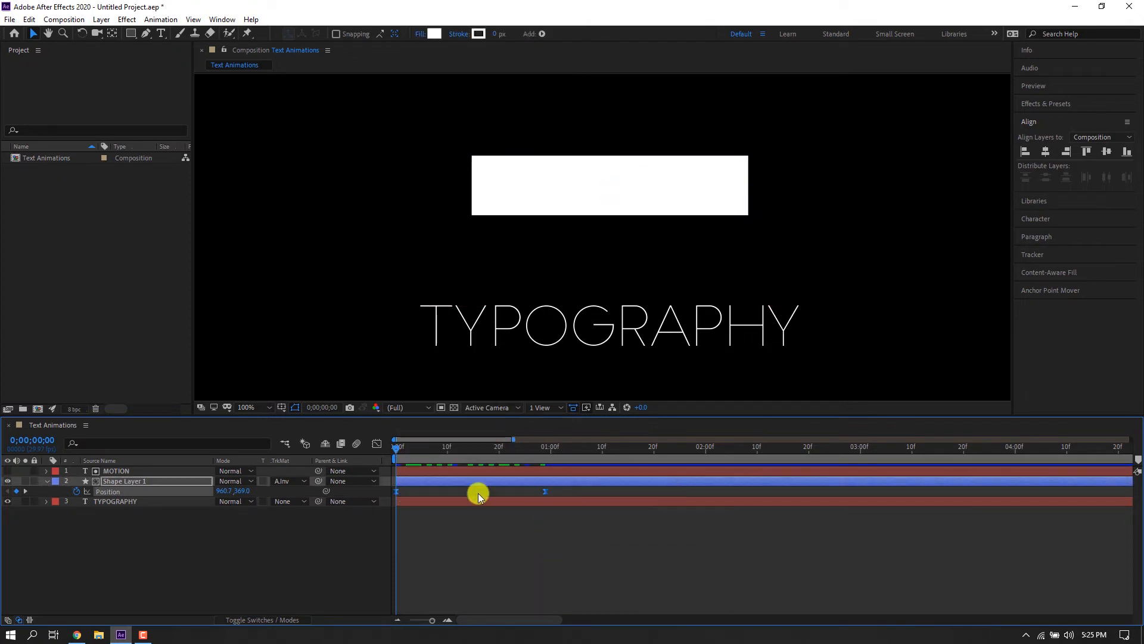
Preview the rectangle's Position animation.
{"action": "left_click", "coordinate": [479, 494]}
{"action": "key", "text": "space"}
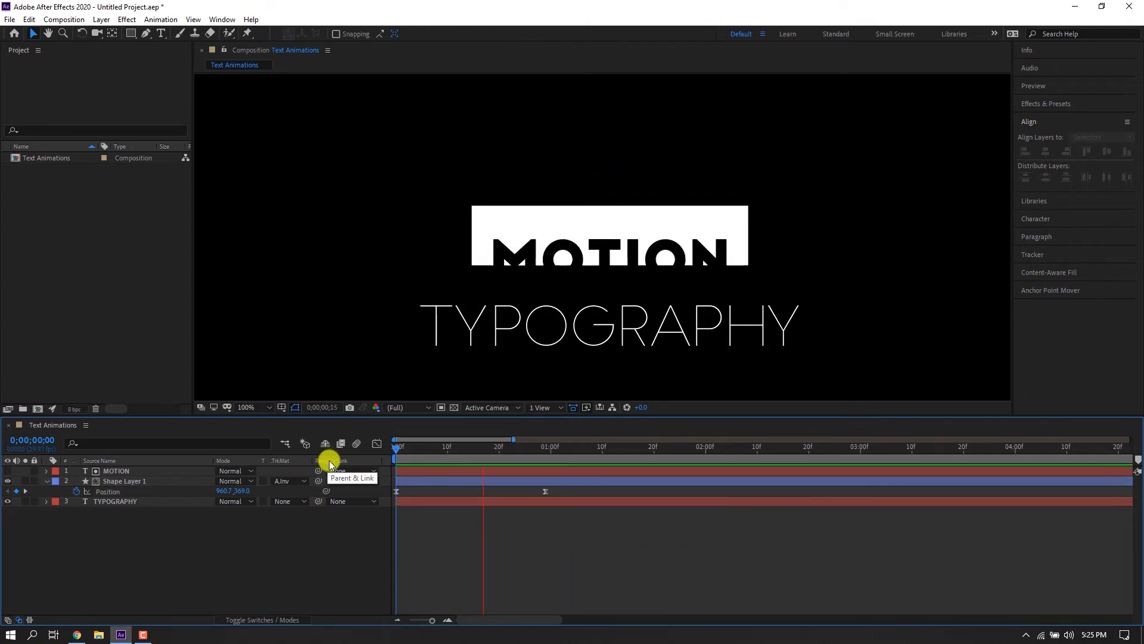
{"action": "left_click", "coordinate": [434, 480]}
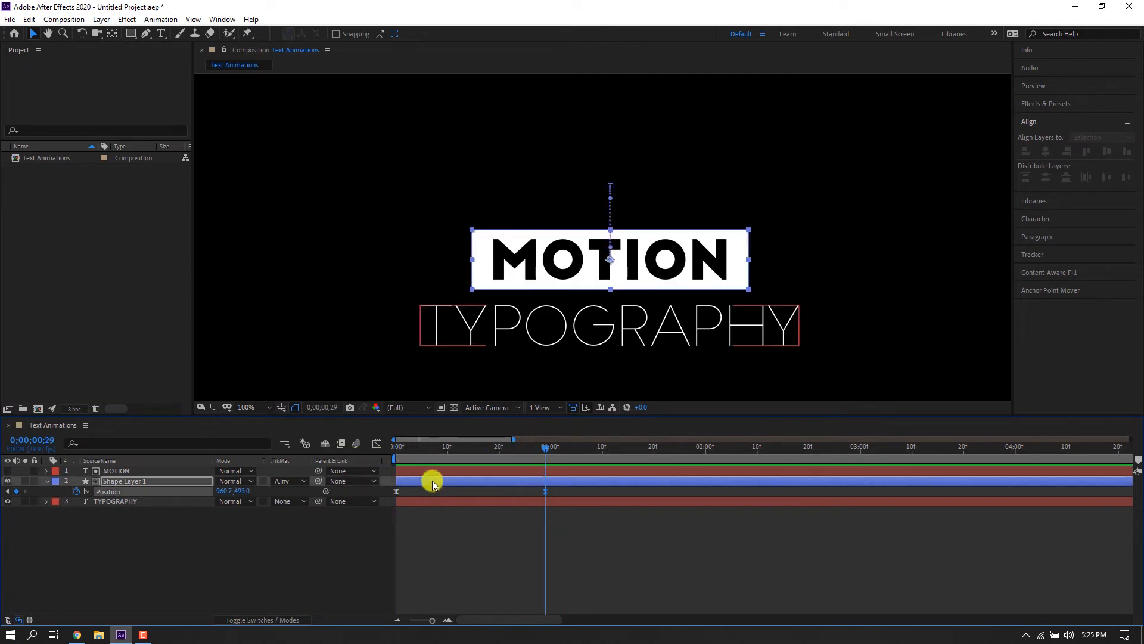
In the speed graph, extend the second Position keyframe's influence for a fast start and long slowdown, then preview.
{"action": "left_click", "coordinate": [376, 444]}
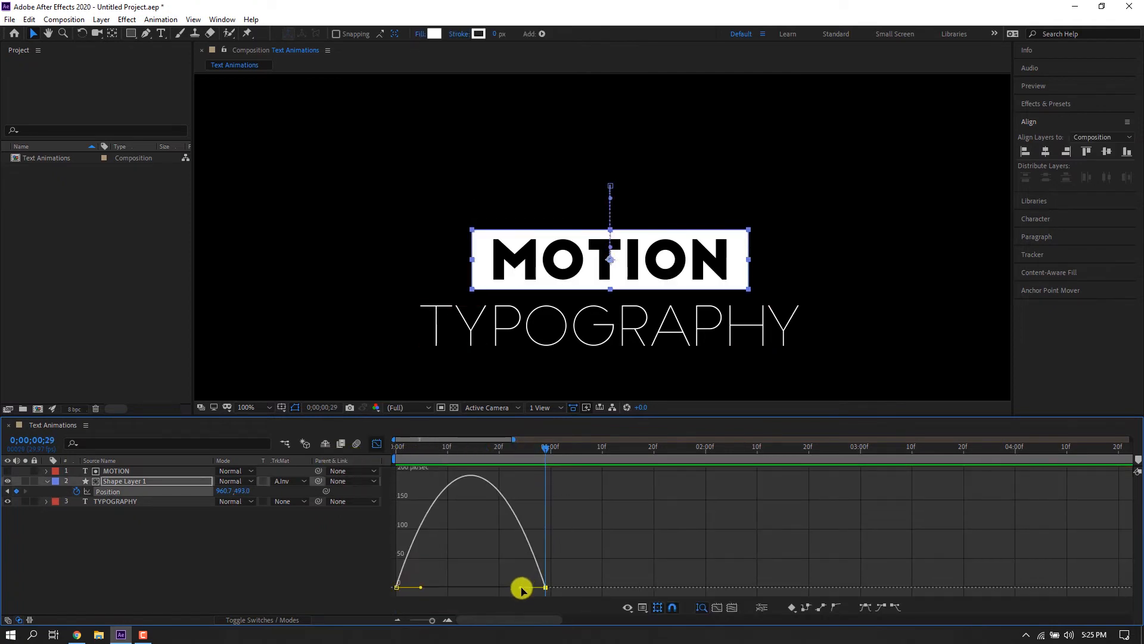
{"action": "left_click_drag", "start_coordinate": [520, 587], "coordinate": [436, 584]}
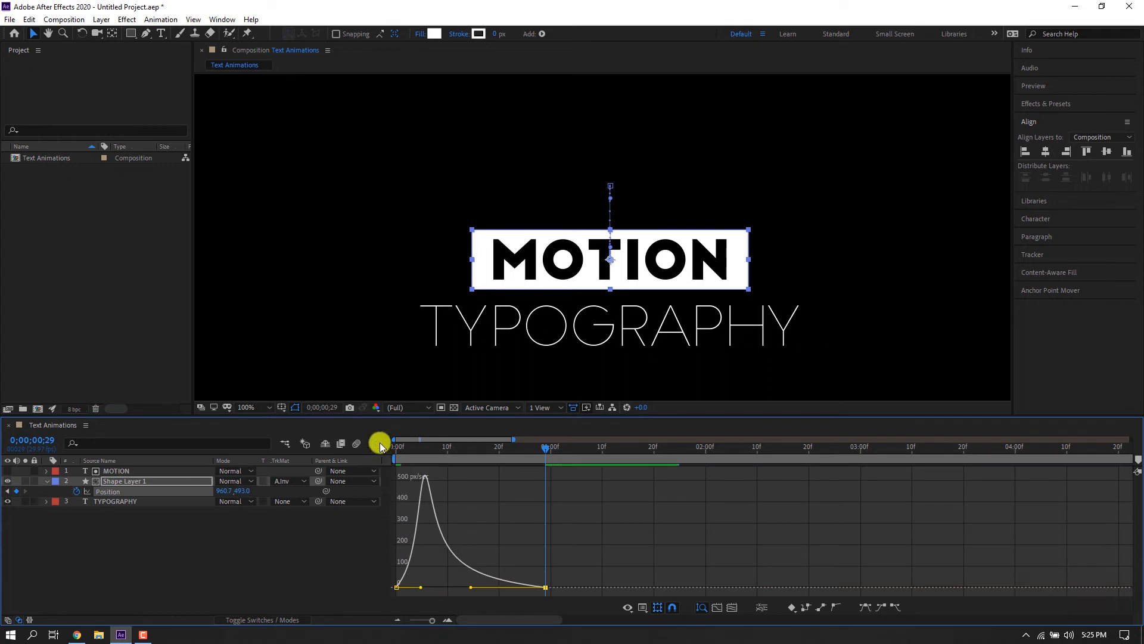
{"action": "left_click", "coordinate": [380, 444]}
{"action": "key", "text": "space"}
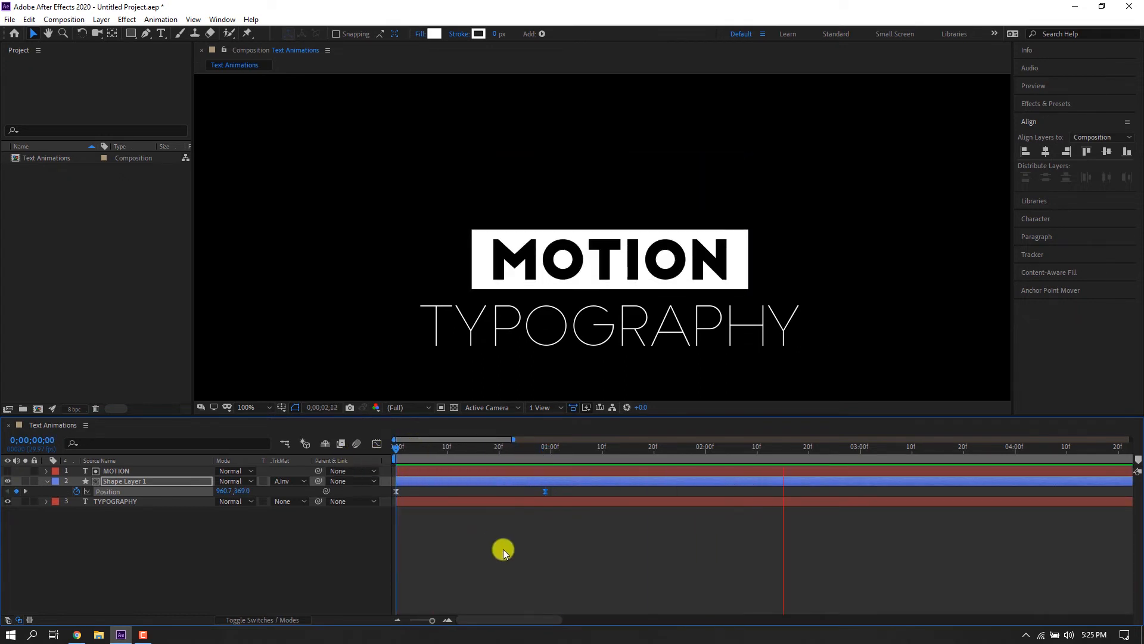
Add a Scale keyframe for Shape Layer 1 at frame 29 at 100%.
{"action": "left_click_drag", "start_coordinate": [464, 448], "coordinate": [552, 456]}
{"action": "left_click", "coordinate": [527, 481]}
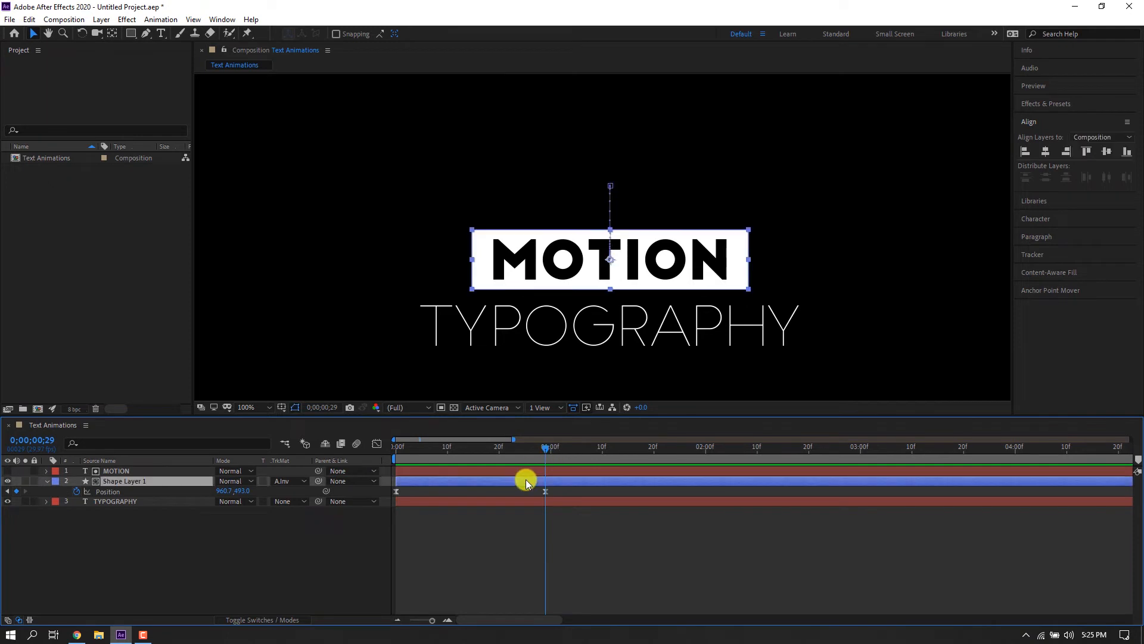
{"action": "key", "text": "shift+s"}
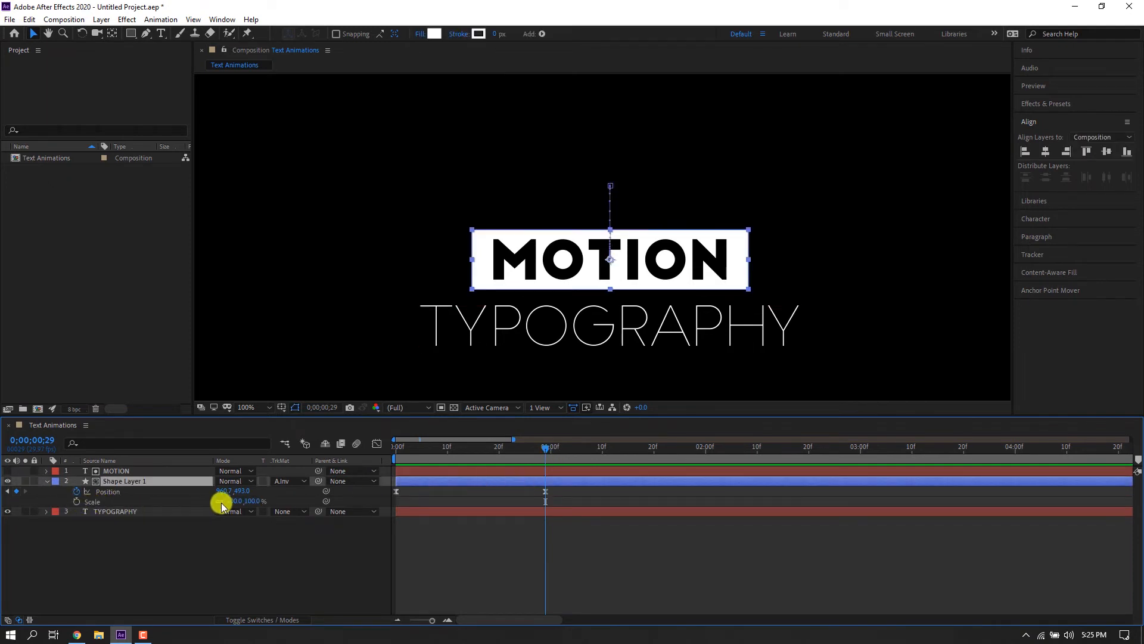
{"action": "left_click", "coordinate": [76, 501]}
At frame 0, set Shape Layer 1's vertical scale to 0%.
{"action": "key", "text": "Home"}
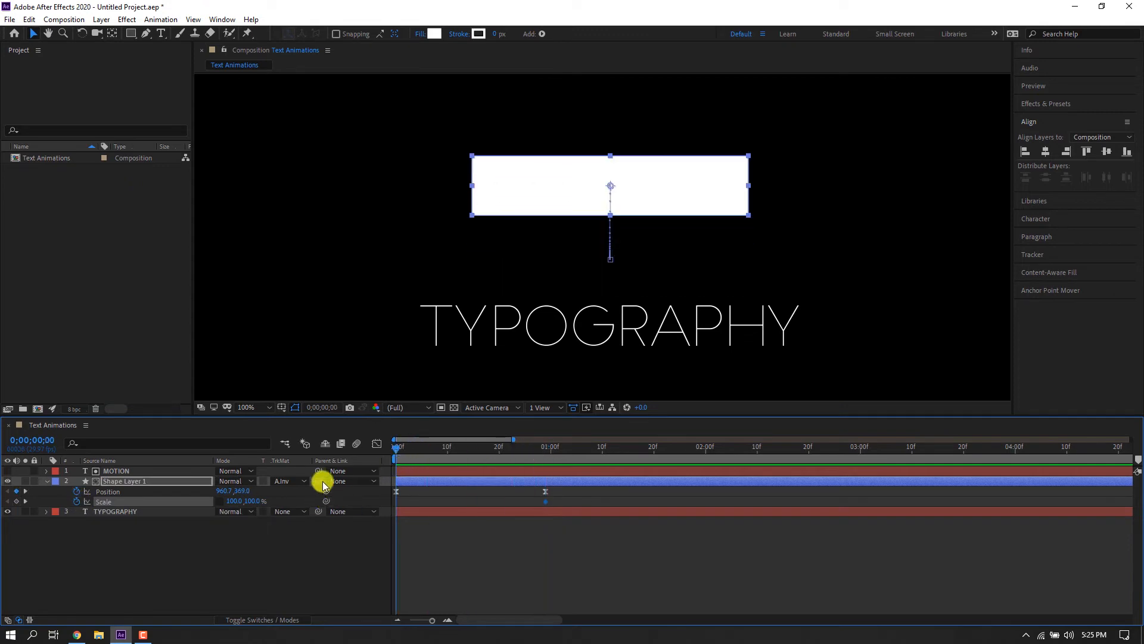
{"action": "mouse_move", "coordinate": [248, 502]}
{"action": "left_mouse_down"}
{"action": "mouse_move", "coordinate": [238, 500]}
{"action": "mouse_move", "coordinate": [250, 501]}
{"action": "left_mouse_up"}
{"action": "left_click", "coordinate": [250, 501]}
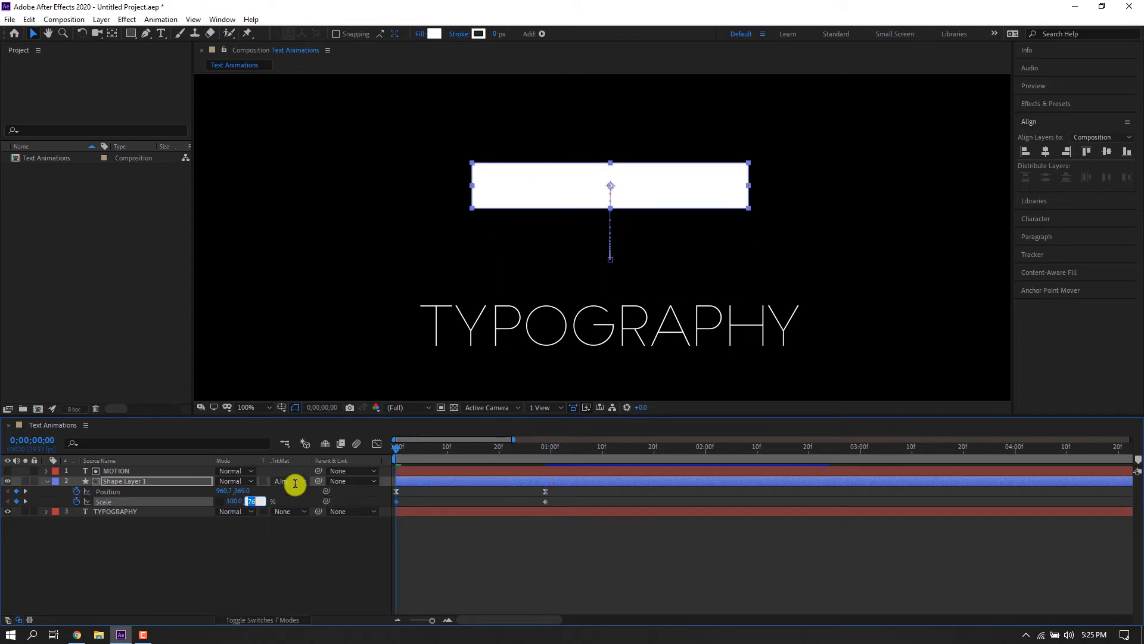
{"action": "key", "text": "Return"}
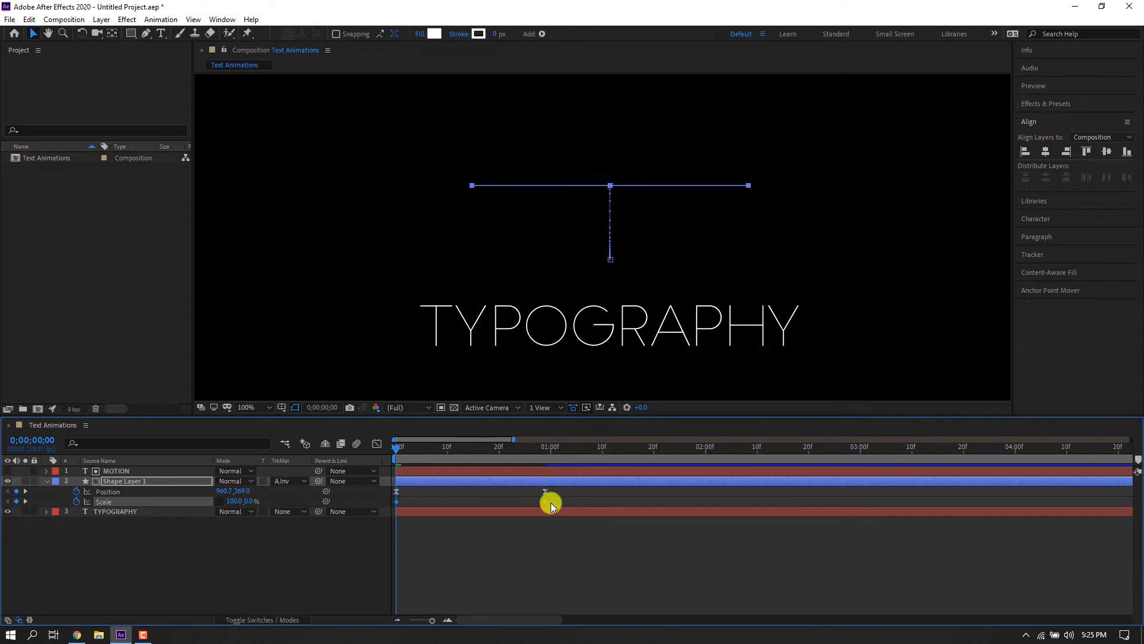
Select both Scale keyframes and apply Easy Ease to them.
{"action": "left_click_drag", "start_coordinate": [390, 512], "coordinate": [400, 504]}
{"action": "right_click", "coordinate": [401, 500]}
{"action": "left_click", "coordinate": [409, 496]}
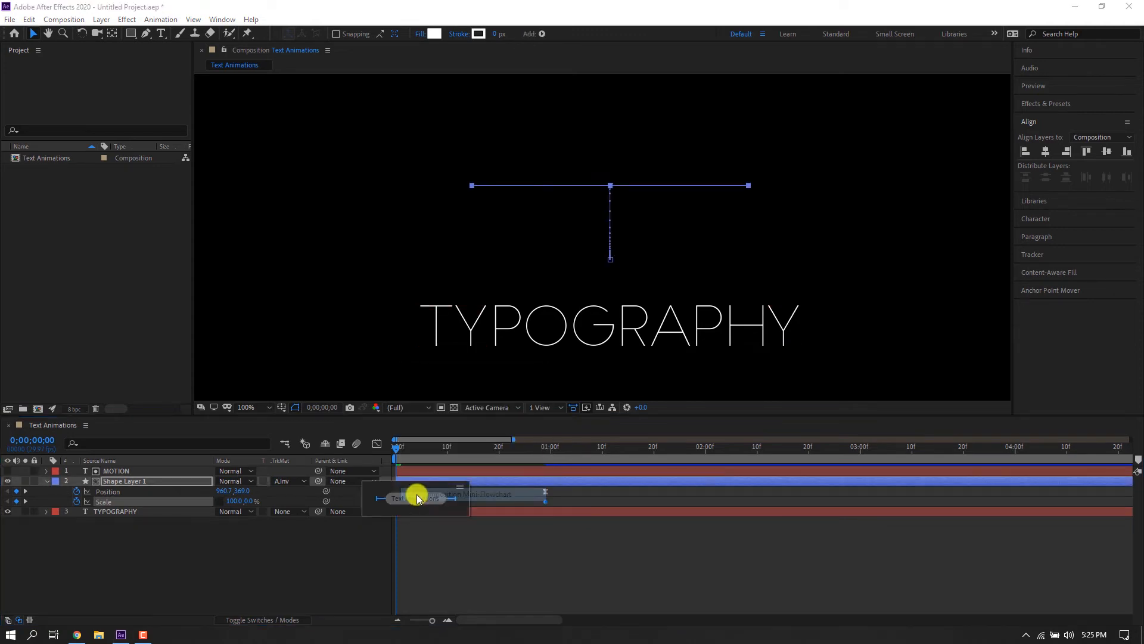
{"action": "left_click", "coordinate": [453, 525]}
{"action": "right_click", "coordinate": [397, 504]}
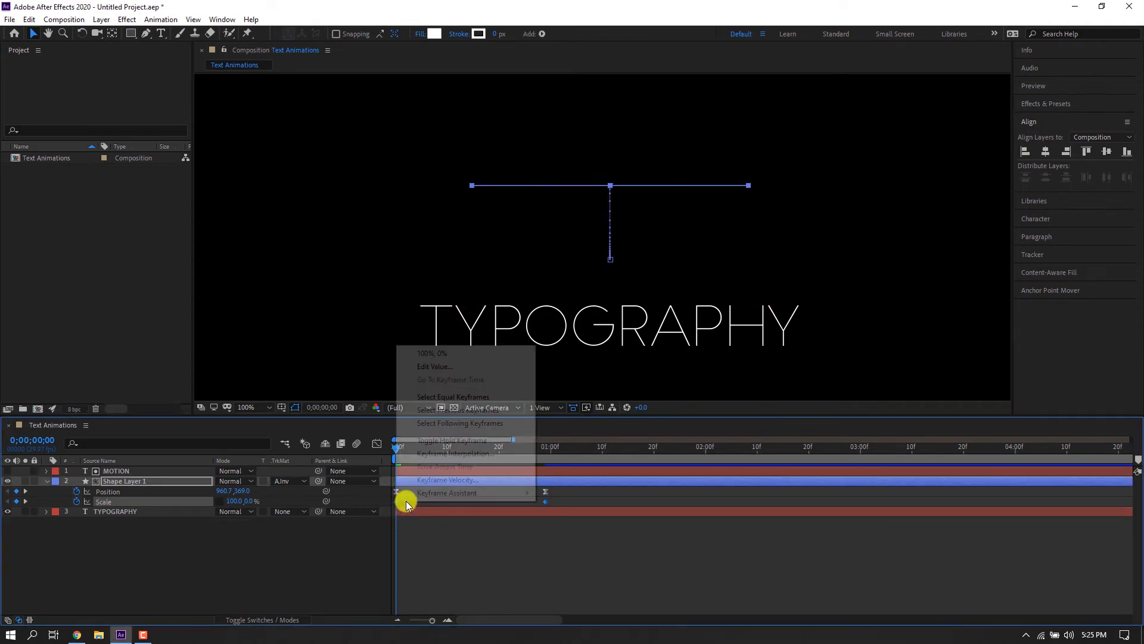
{"action": "mouse_move", "coordinate": [442, 494]}
{"action": "left_click", "coordinate": [543, 532]}
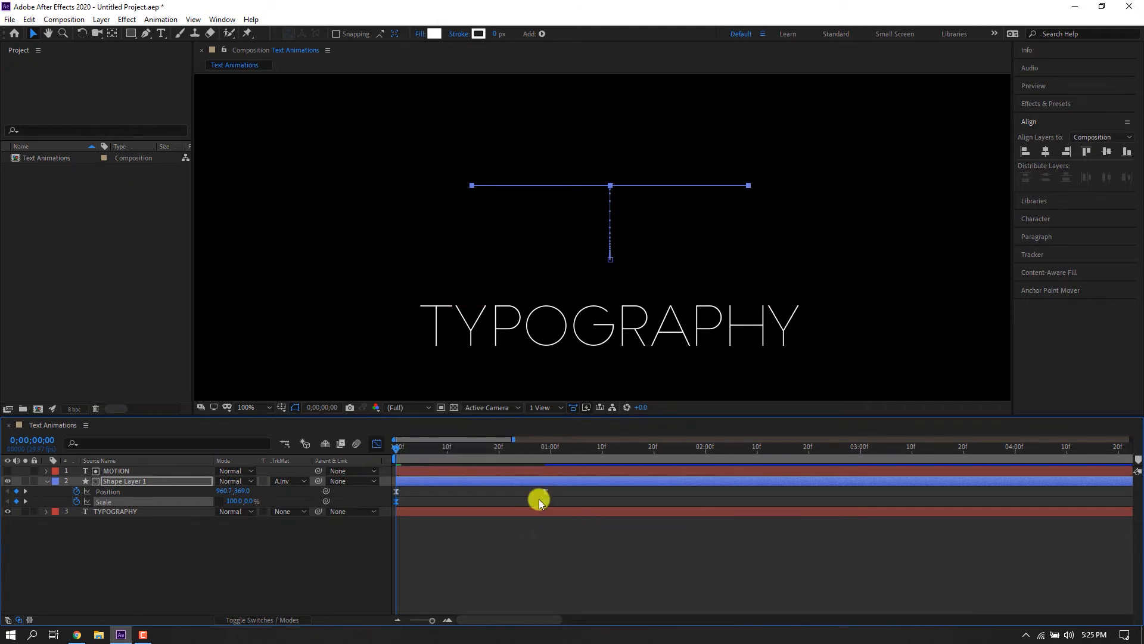
In the speed graph, extend the second Scale keyframe's influence for a fast start and long slowdown.
{"action": "key", "text": "shift+F3"}
{"action": "left_click_drag", "start_coordinate": [520, 588], "coordinate": [412, 585]}
{"action": "key", "text": "ctrl+z"}
{"action": "left_click_drag", "start_coordinate": [579, 564], "coordinate": [435, 584]}
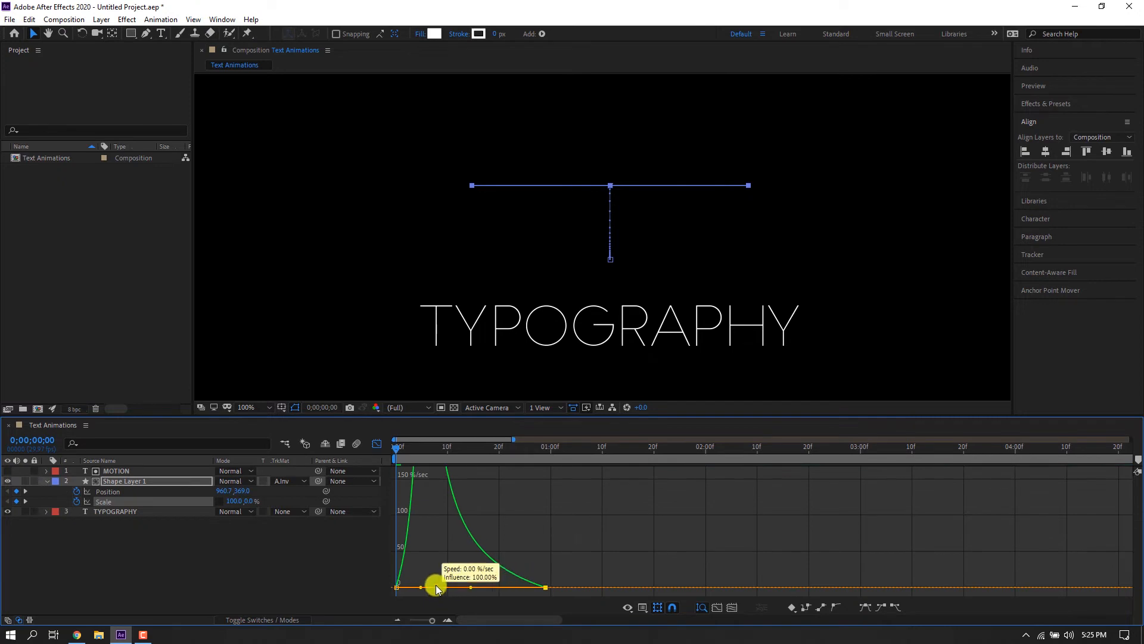
{"action": "left_click", "coordinate": [377, 444]}
Play back the rectangle's scale and position reveal to check the timing.
{"action": "left_click", "coordinate": [545, 493]}
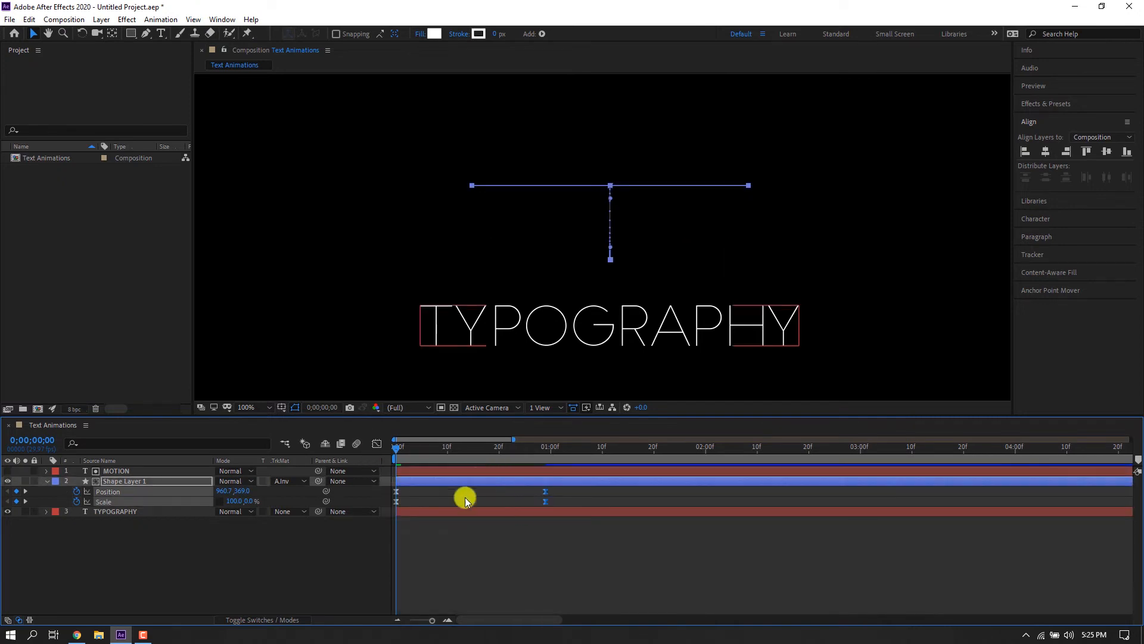
{"action": "left_click", "coordinate": [376, 444]}
{"action": "left_click", "coordinate": [377, 444]}
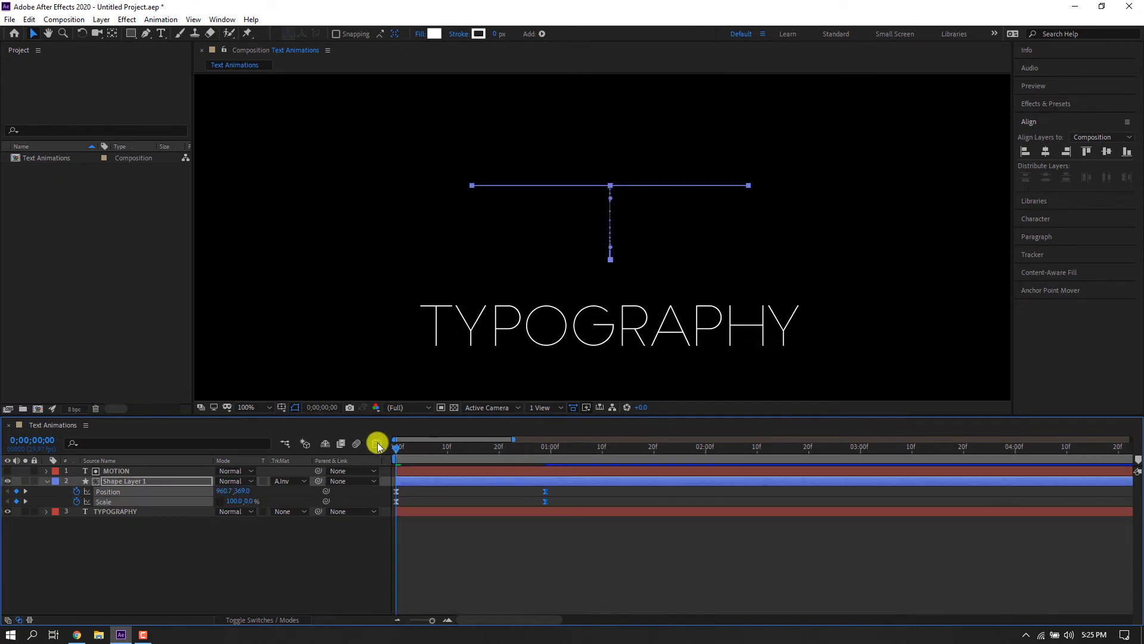
{"action": "key", "text": "space"}
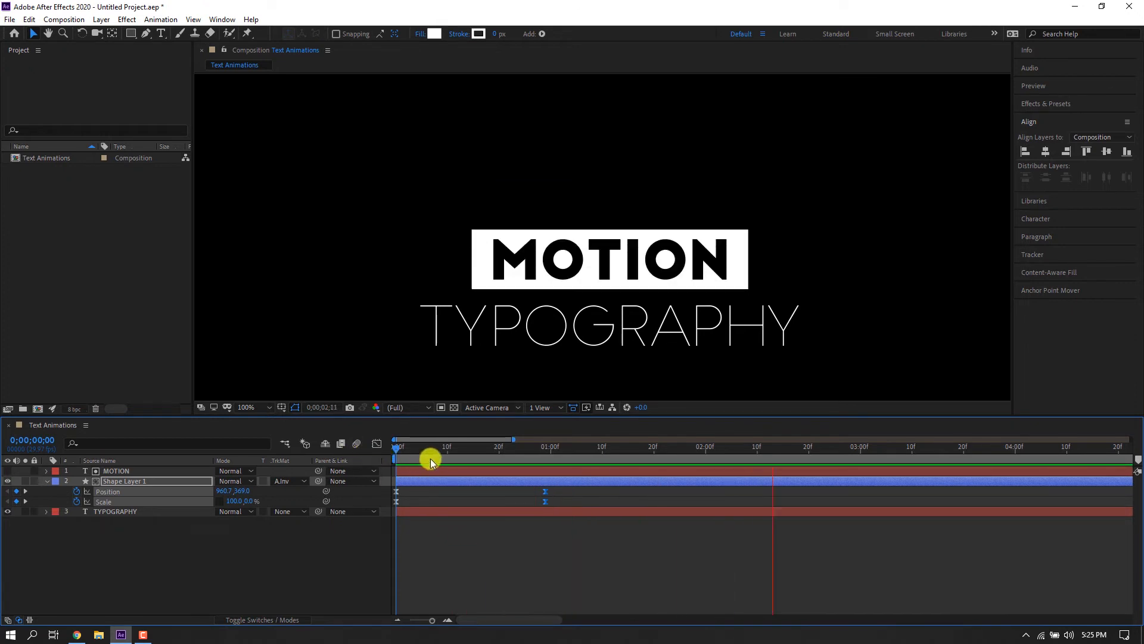
{"action": "key", "text": "space"}
{"action": "left_click", "coordinate": [407, 528]}
{"action": "key", "text": "space"}
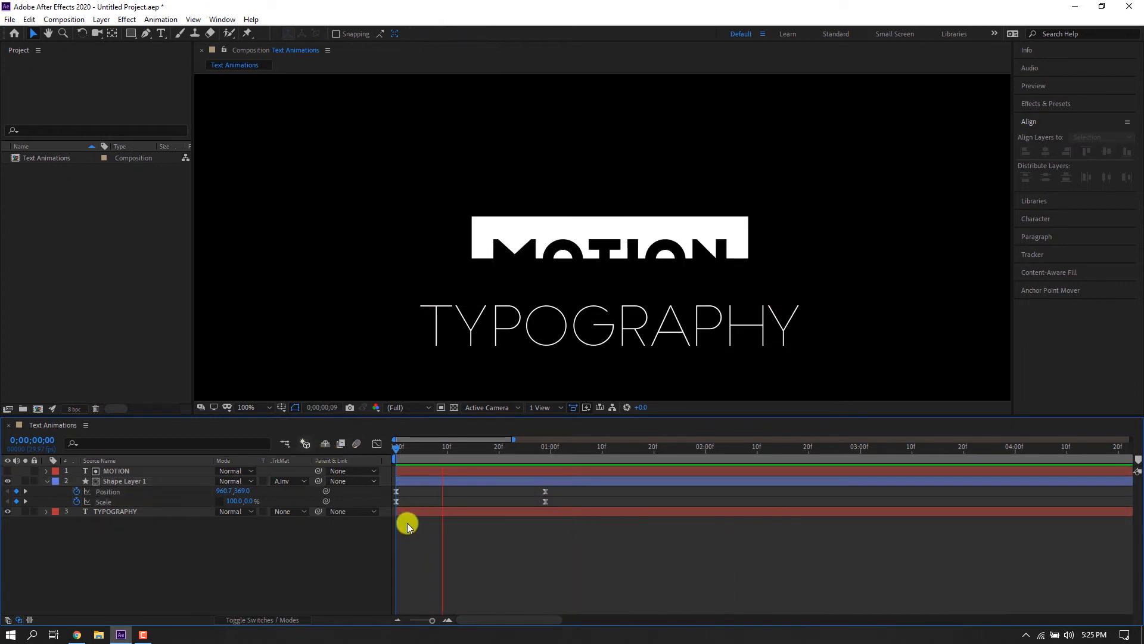
{"action": "left_click", "coordinate": [410, 456]}
{"action": "left_click", "coordinate": [545, 457]}
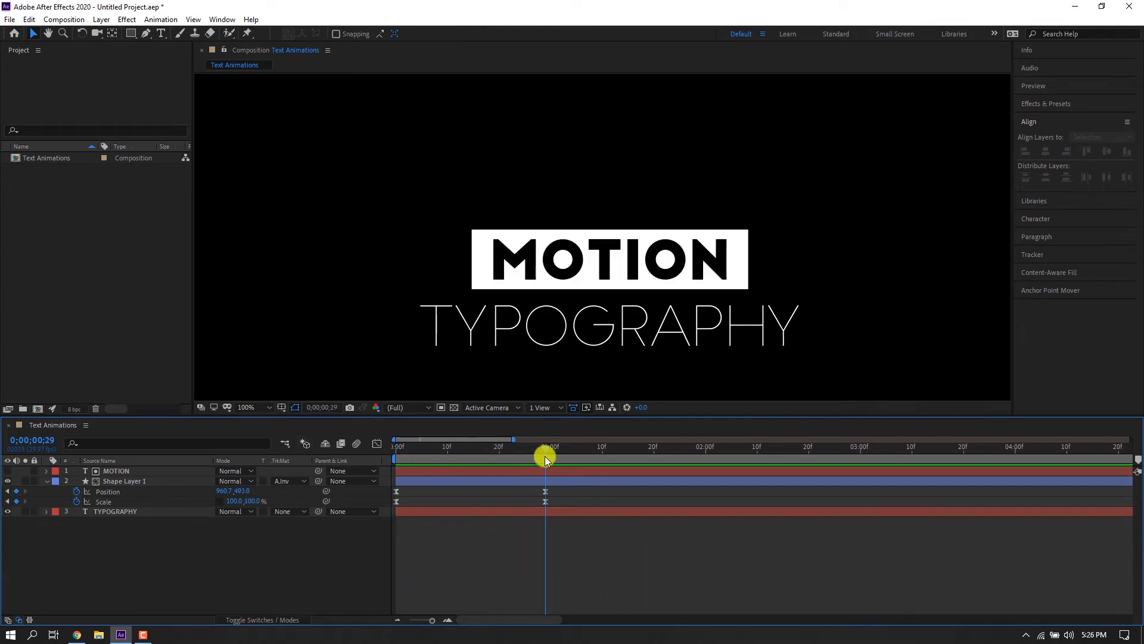
Fit the view and draw a horizontal line with no fill just under the TYPOGRAPHY text using the Pen tool.
{"action": "left_click", "coordinate": [260, 408]}
{"action": "left_click", "coordinate": [279, 209]}
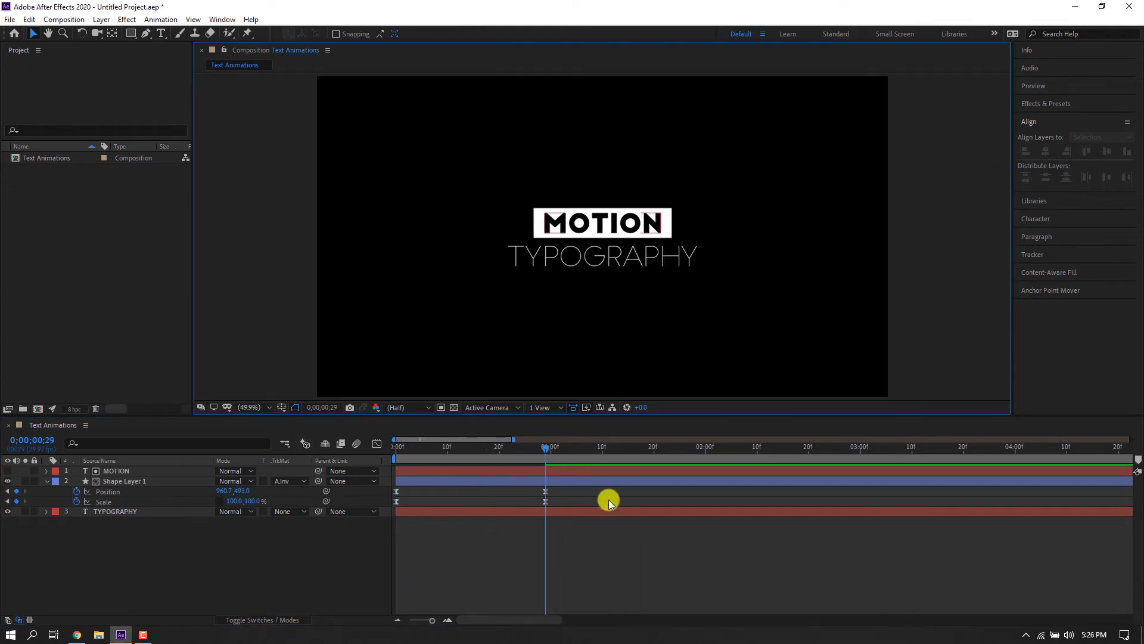
{"action": "left_click", "coordinate": [607, 253]}
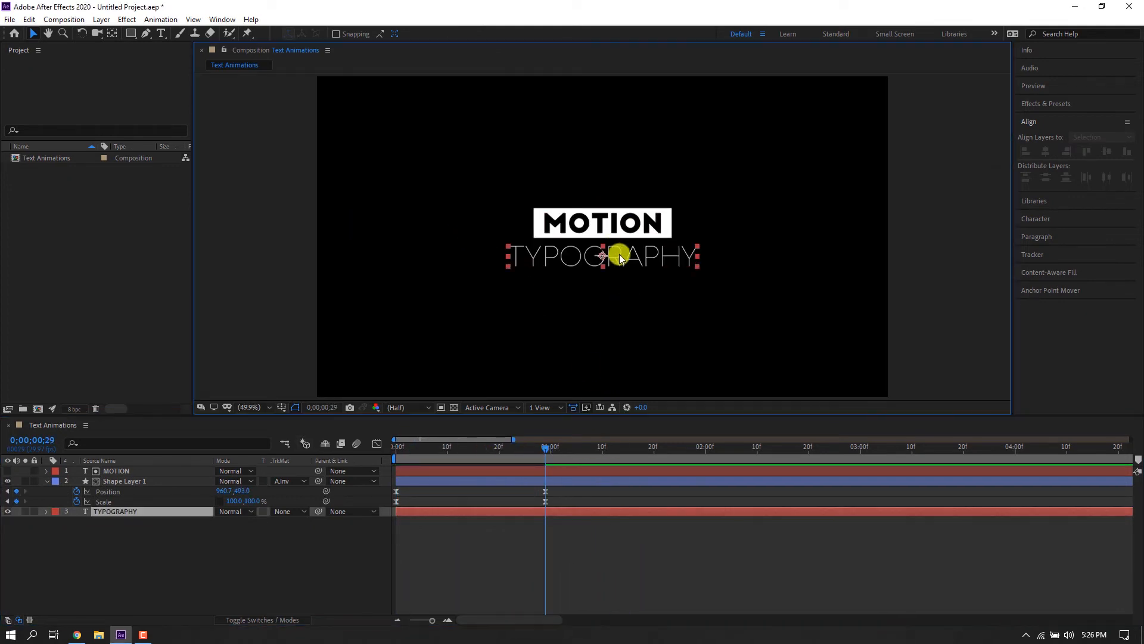
{"action": "left_click", "coordinate": [443, 579]}
{"action": "left_click", "coordinate": [147, 34]}
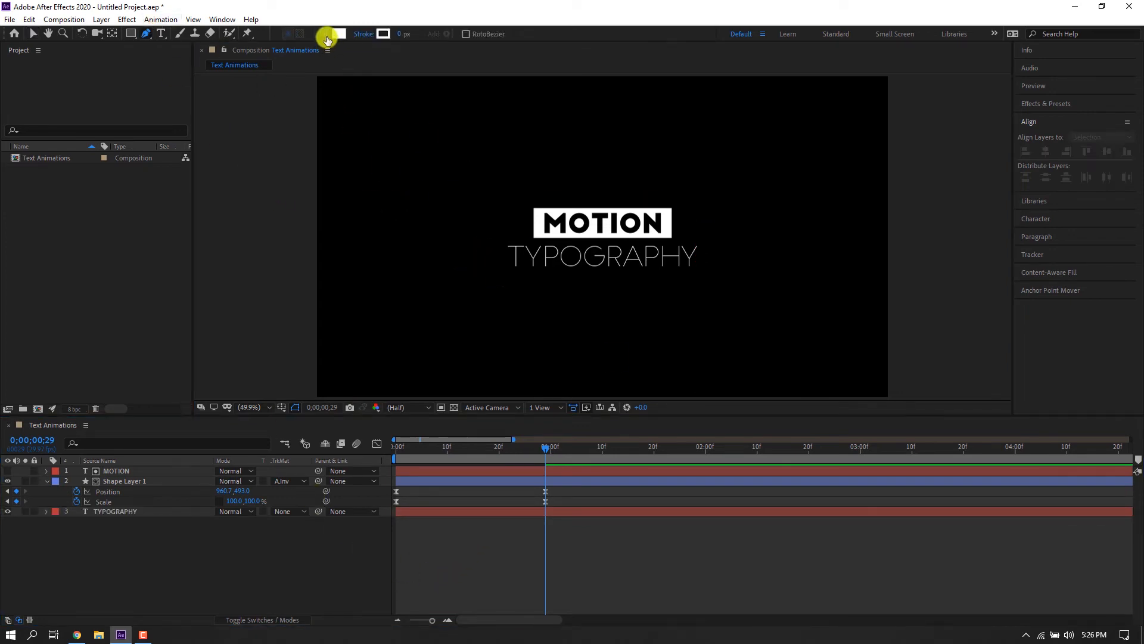
{"action": "left_click", "coordinate": [326, 35]}
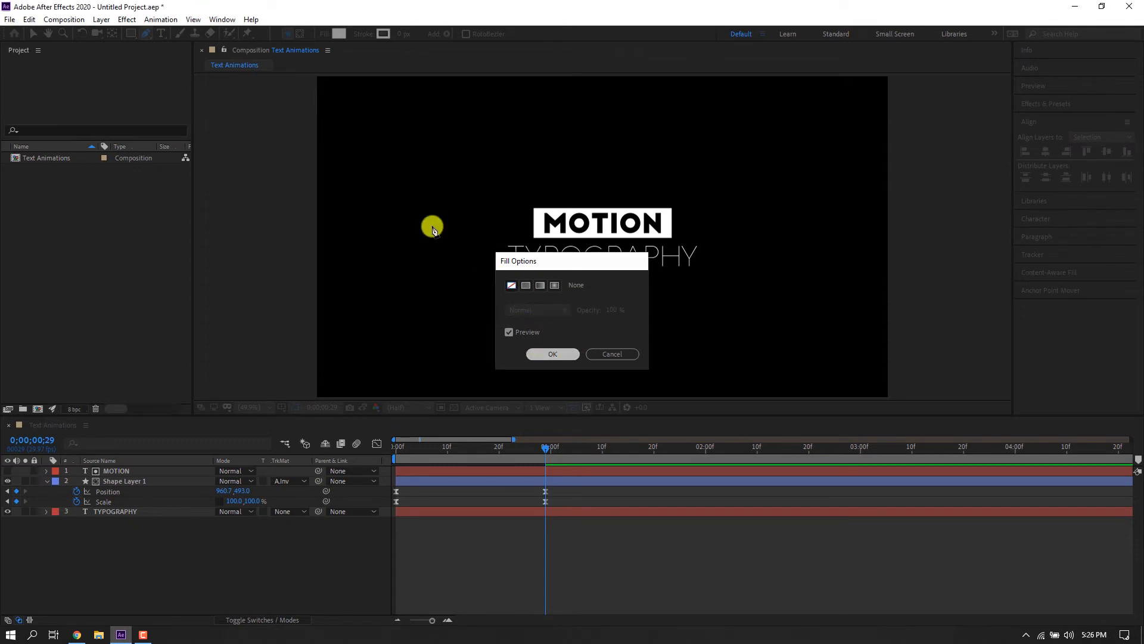
{"action": "key", "text": "Return"}
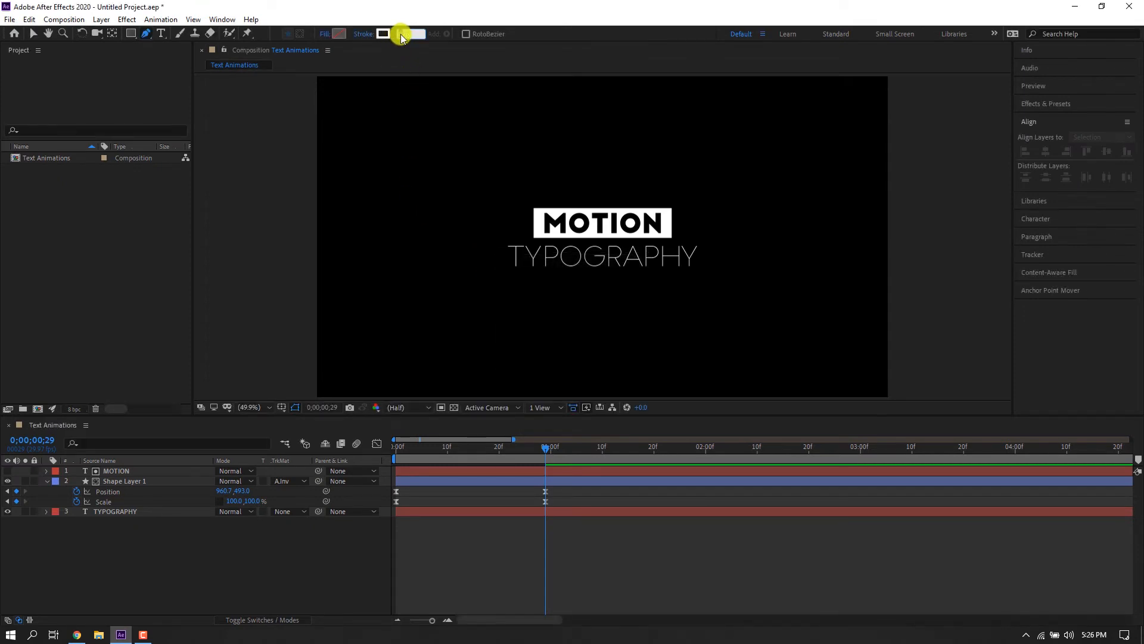
{"action": "left_click", "coordinate": [506, 273]}
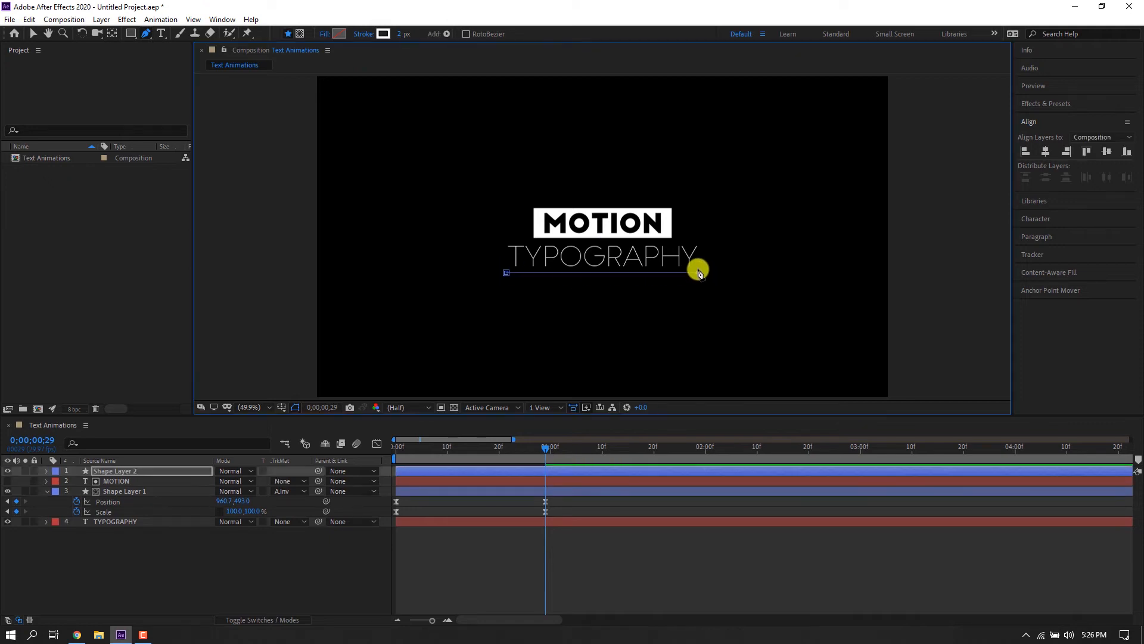
Move the new line layer Shape Layer 2 below Shape Layer 1 in the layer stack.
{"action": "left_click", "coordinate": [34, 31]}
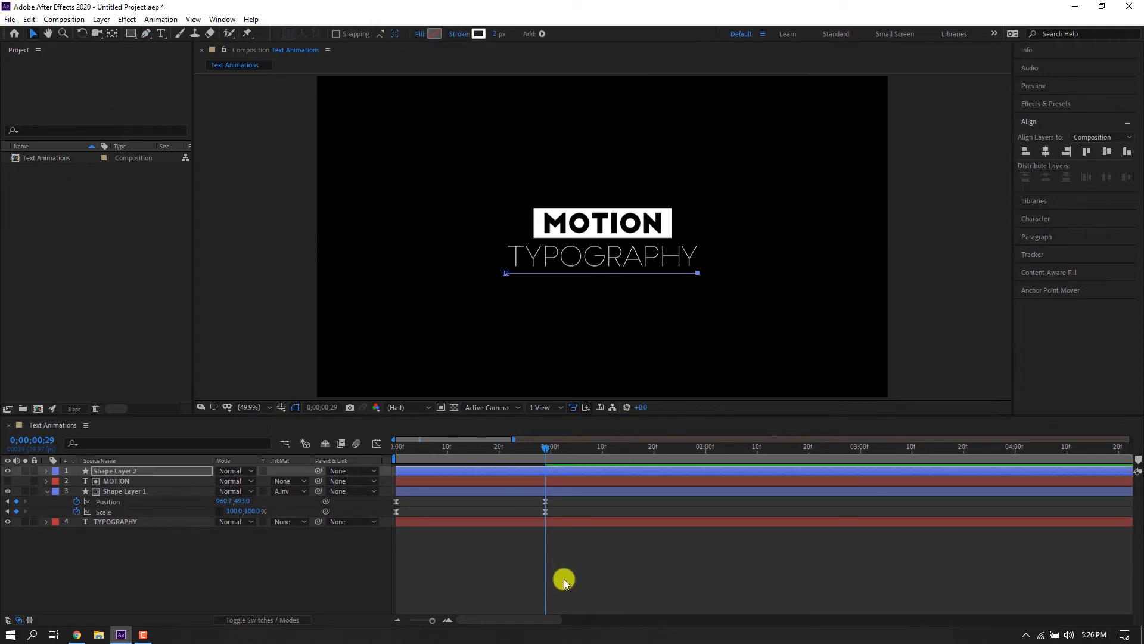
{"action": "left_click", "coordinate": [563, 585]}
{"action": "left_click", "coordinate": [687, 273]}
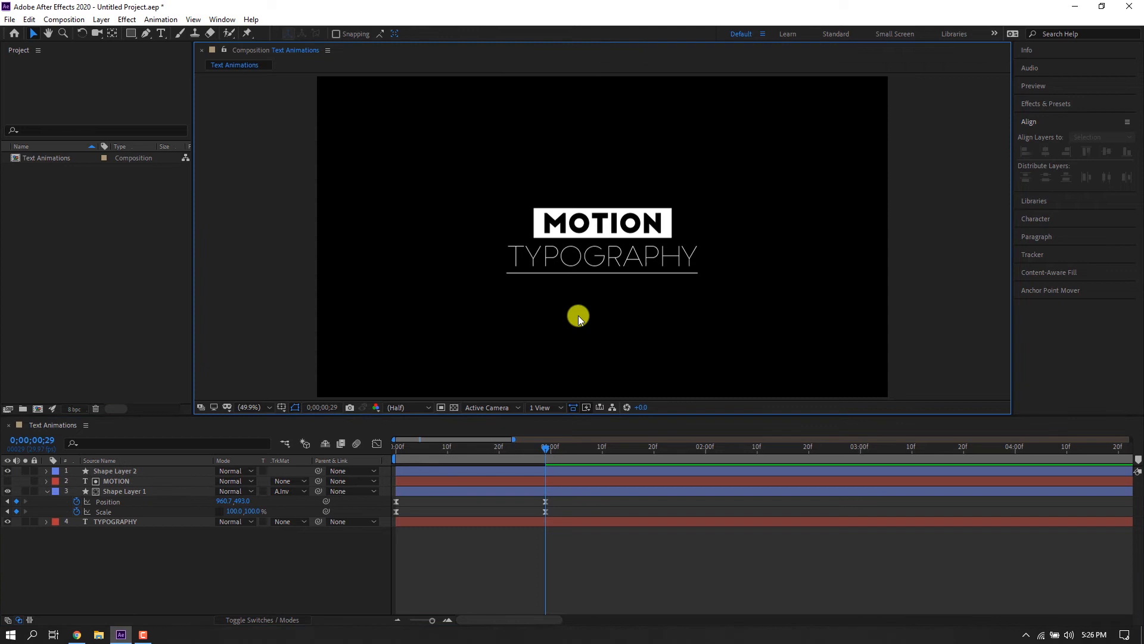
{"action": "left_click", "coordinate": [443, 476]}
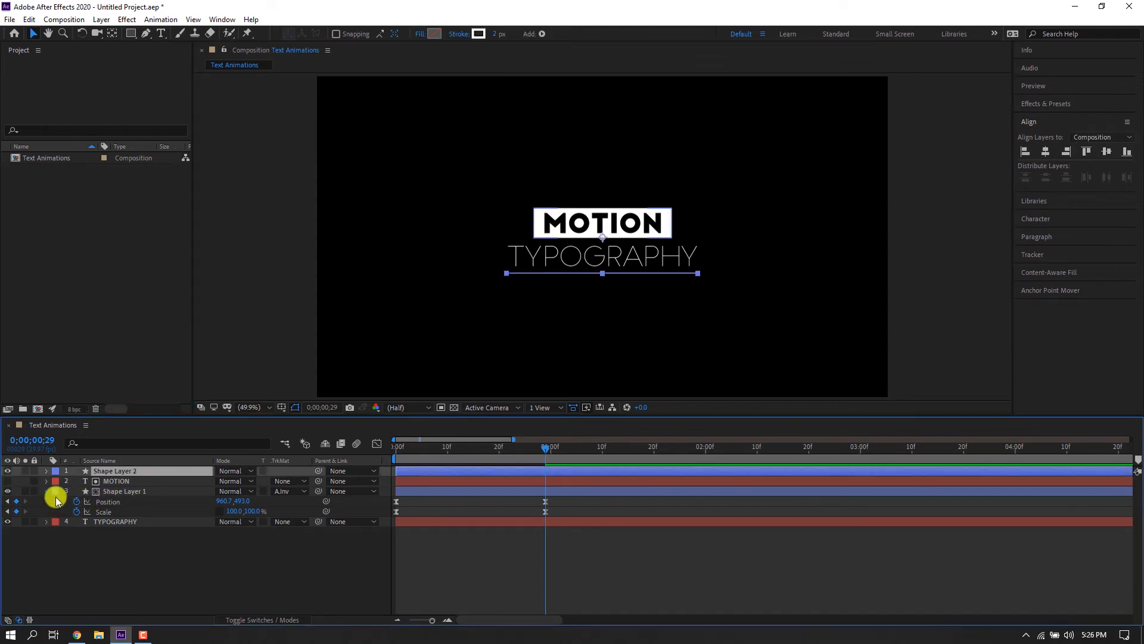
{"action": "left_click", "coordinate": [47, 492]}
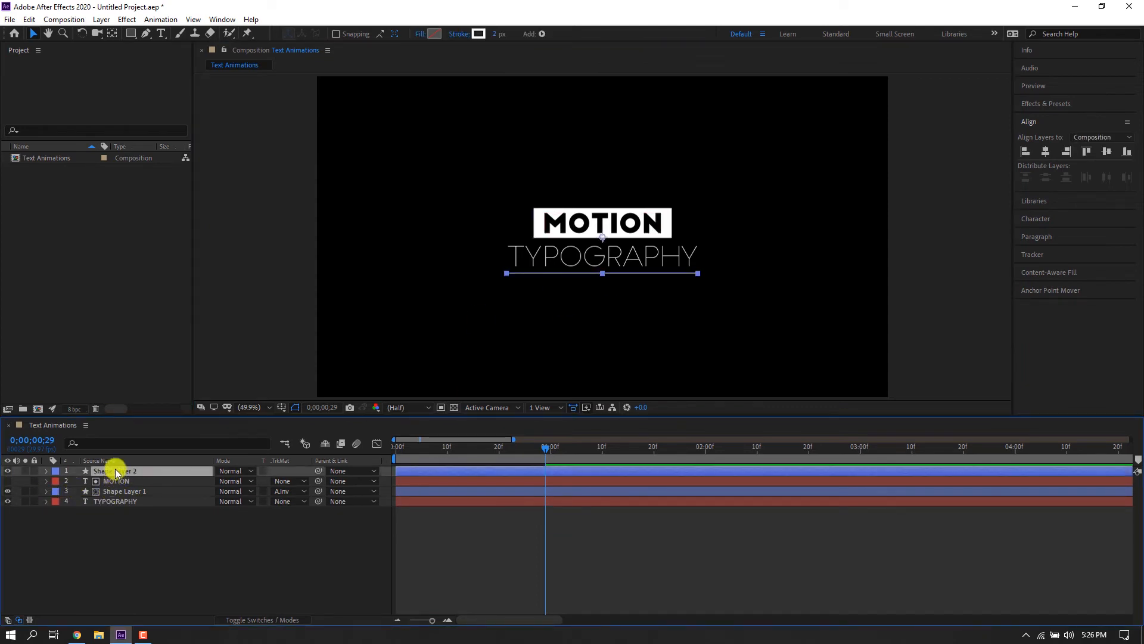
{"action": "key", "text": "ctrl+bracketleft"}
{"action": "key", "text": "ctrl+bracketleft"}
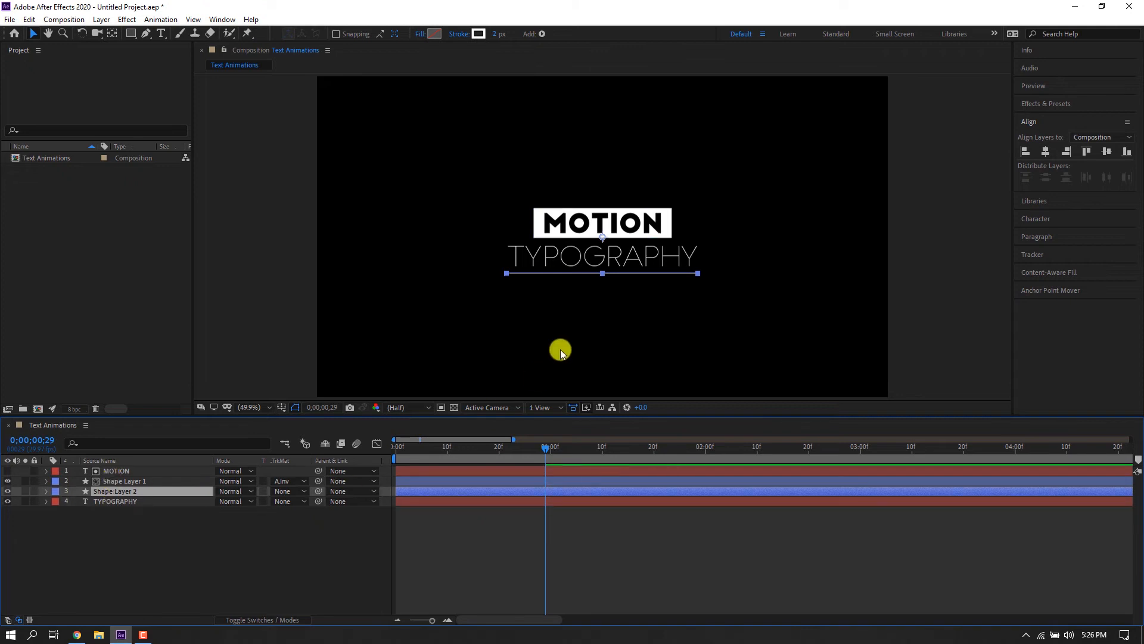
Center the line's anchor point with Anchor Point Mover and move the line up to the top edge of the TYPOGRAPHY text.
{"action": "left_click", "coordinate": [1056, 290]}
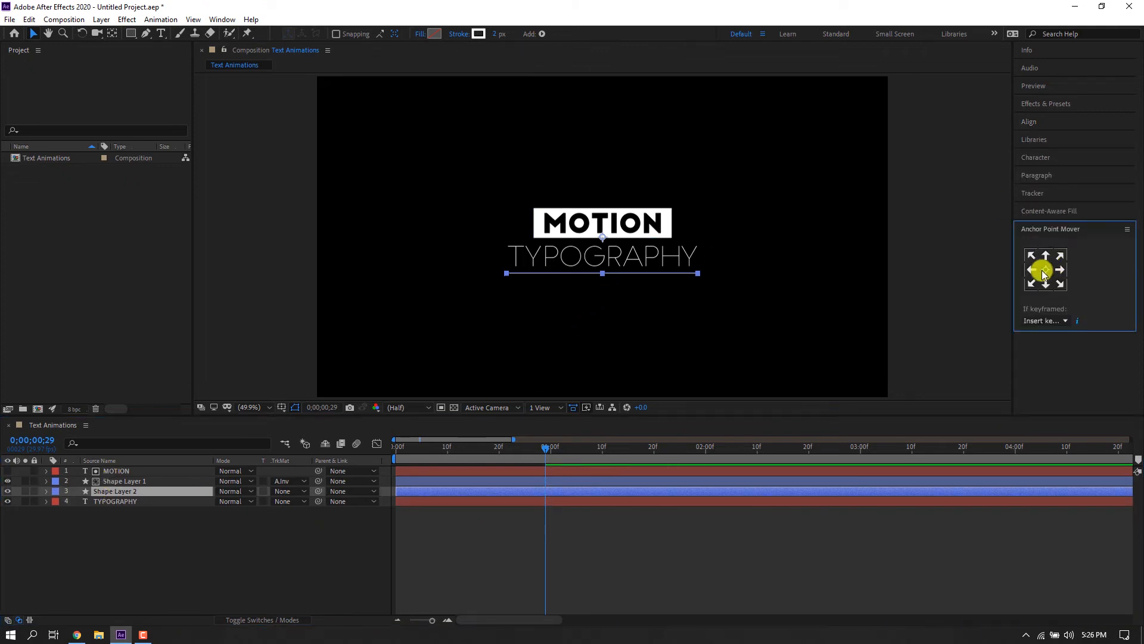
{"action": "scroll", "coordinate": [637, 297], "scroll_direction": "up", "scroll_amount": 2}
{"action": "left_click_drag", "start_coordinate": [610, 320], "coordinate": [603, 297]}
{"action": "left_click", "coordinate": [656, 296]}
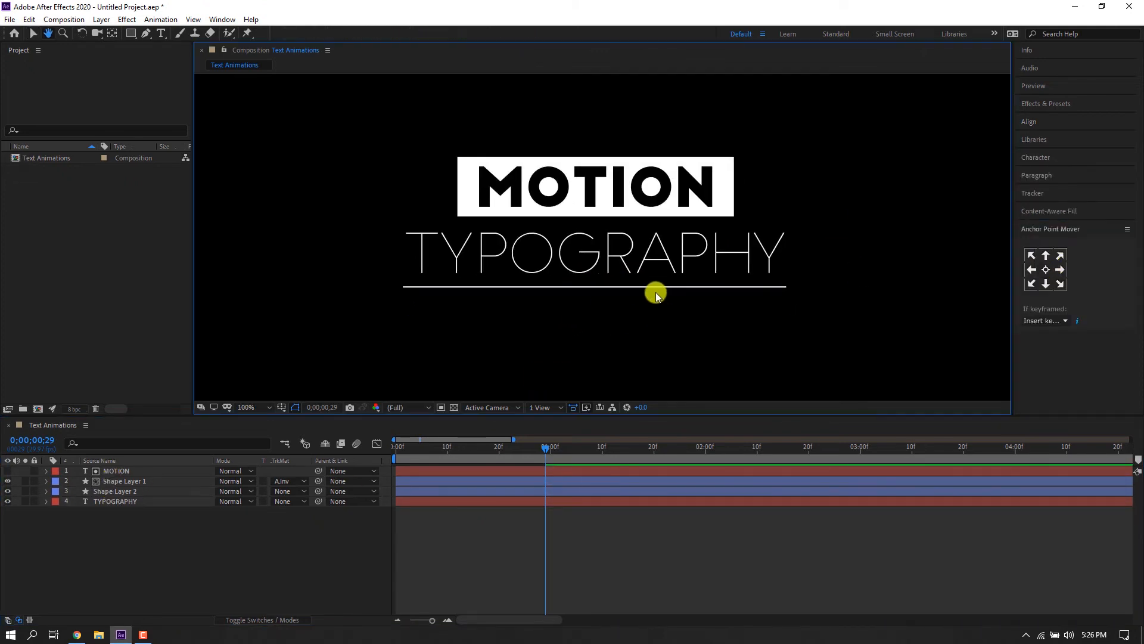
{"action": "key", "text": "v"}
{"action": "left_click", "coordinate": [635, 289]}
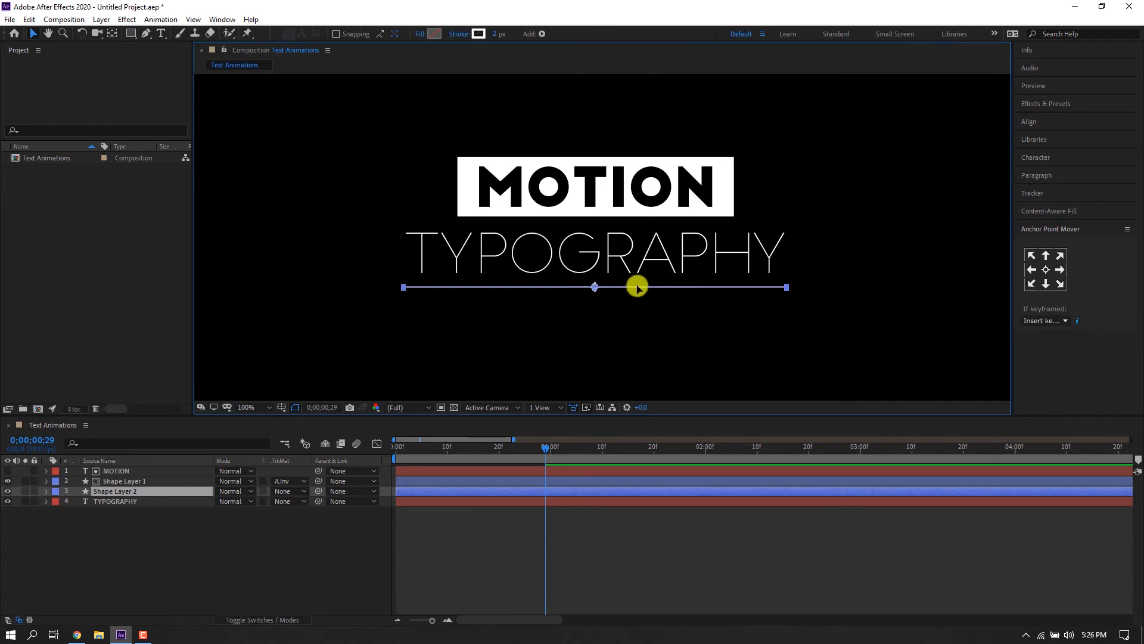
{"action": "left_click_drag", "start_coordinate": [637, 287], "coordinate": [636, 224]}
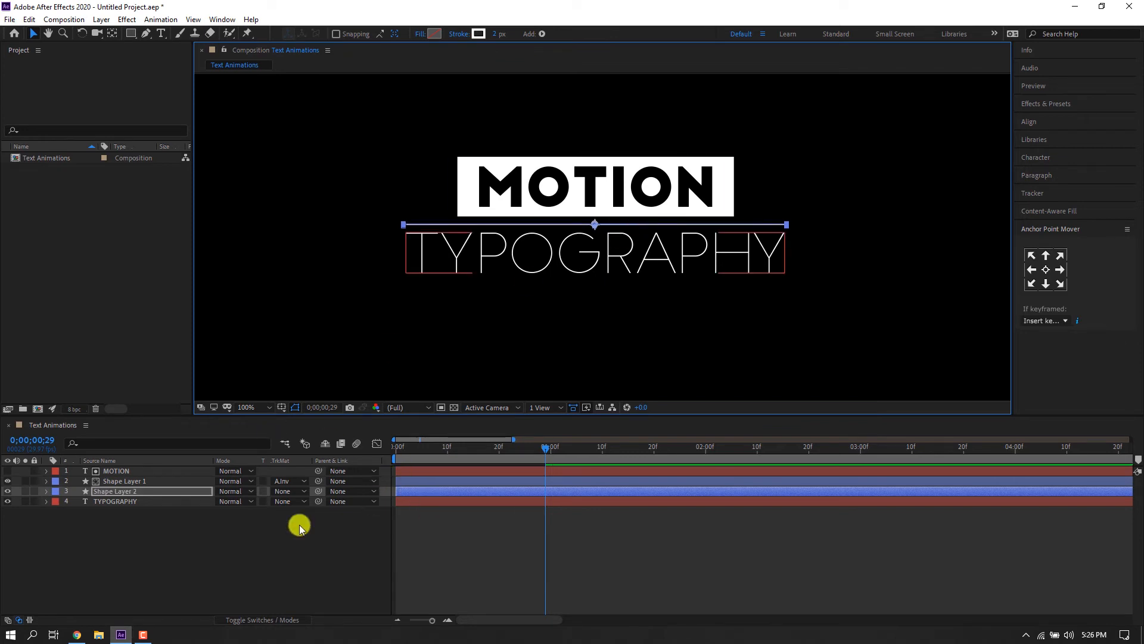
Deselect all layers and draw a rectangle covering the TYPOGRAPHY text from the line down to its baseline.
{"action": "left_click", "coordinate": [126, 532]}
{"action": "left_click", "coordinate": [115, 491]}
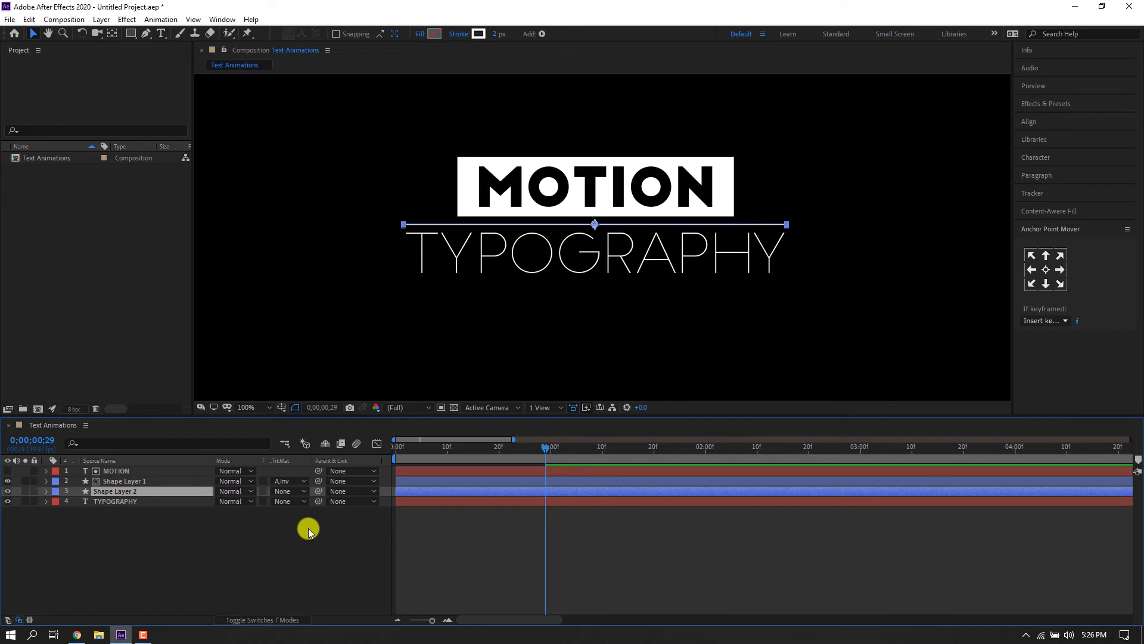
{"action": "left_click", "coordinate": [170, 513]}
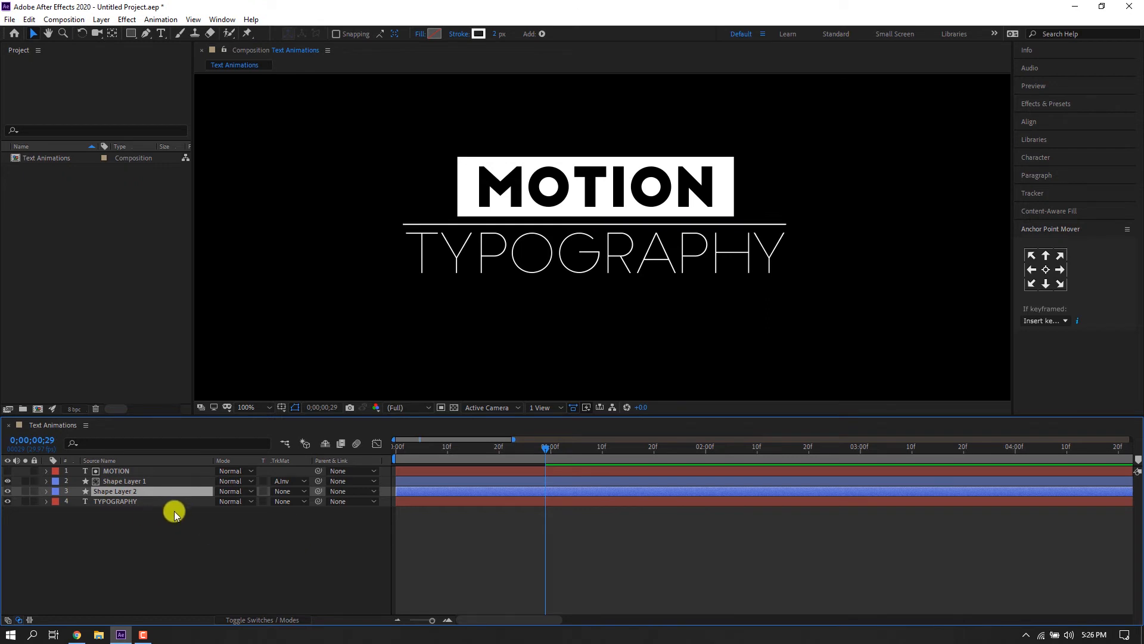
{"action": "left_click", "coordinate": [130, 34]}
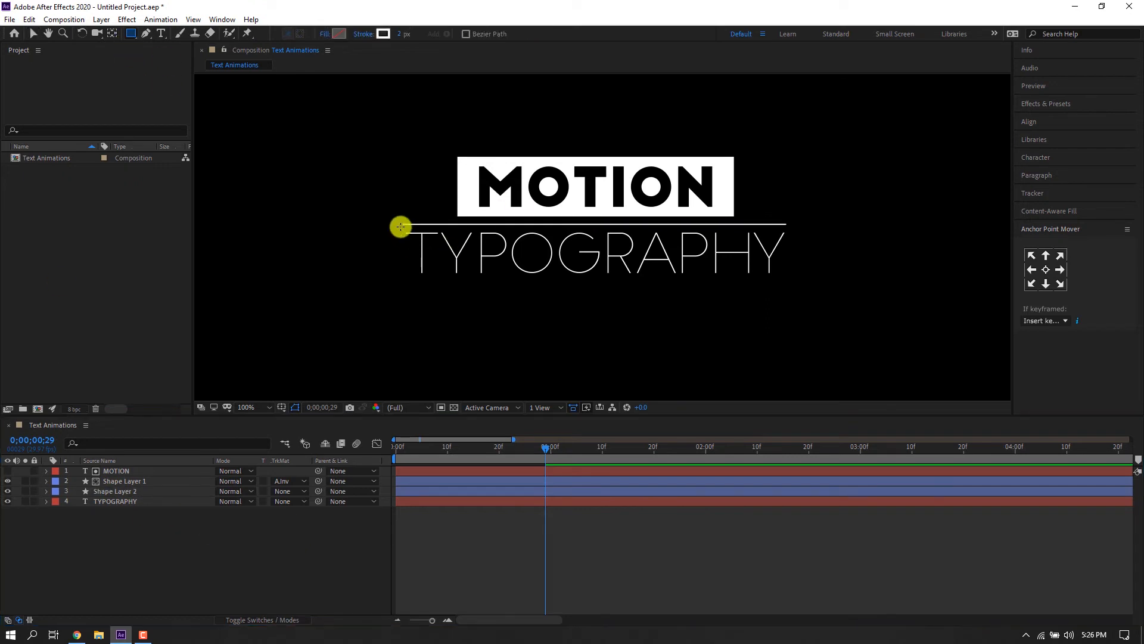
{"action": "mouse_move", "coordinate": [403, 226]}
{"action": "left_mouse_down"}
{"action": "mouse_move", "coordinate": [670, 276]}
{"action": "mouse_move", "coordinate": [785, 280]}
{"action": "left_mouse_up"}
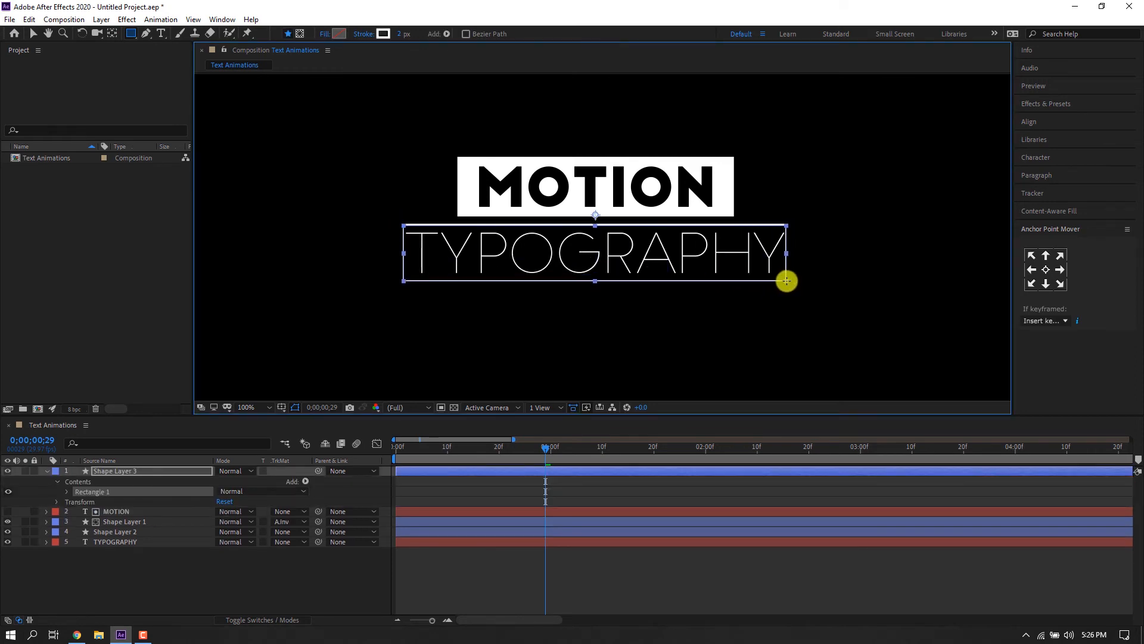
Set the rectangle's stroke width to 0 px and its fill colour to white.
{"action": "left_click_drag", "start_coordinate": [399, 35], "coordinate": [309, 41]}
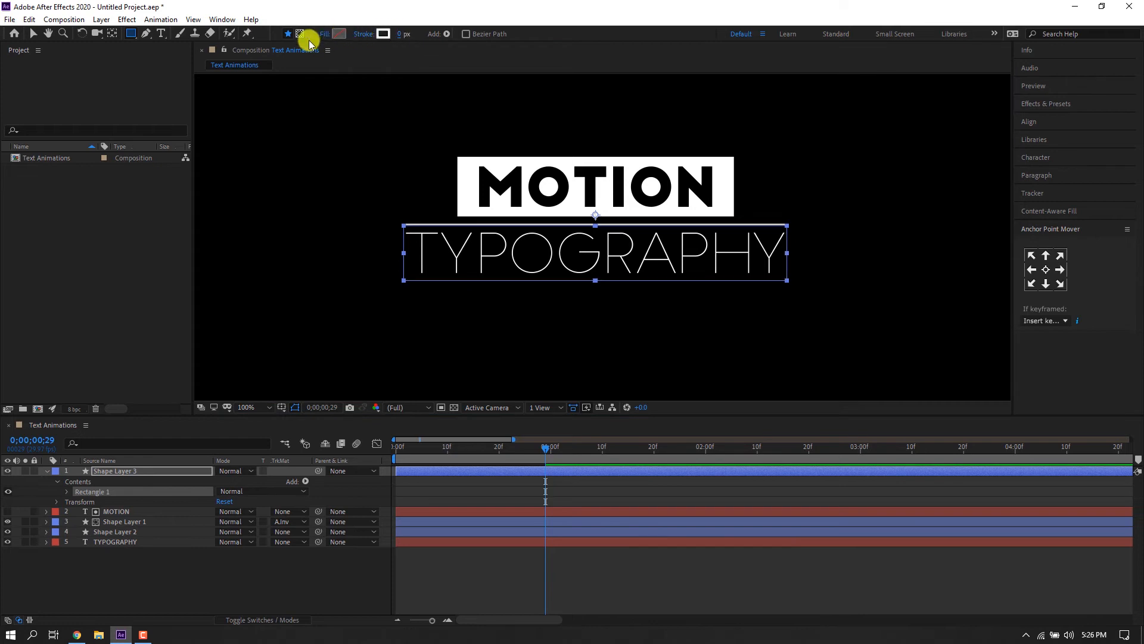
{"action": "left_click", "coordinate": [339, 34]}
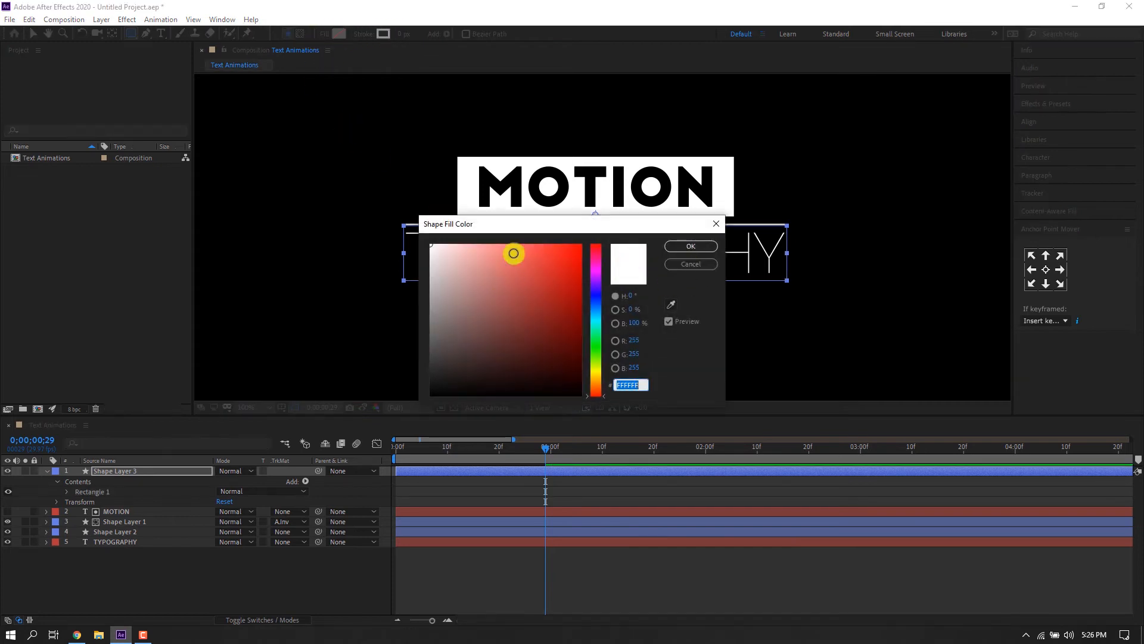
{"action": "left_click", "coordinate": [680, 247]}
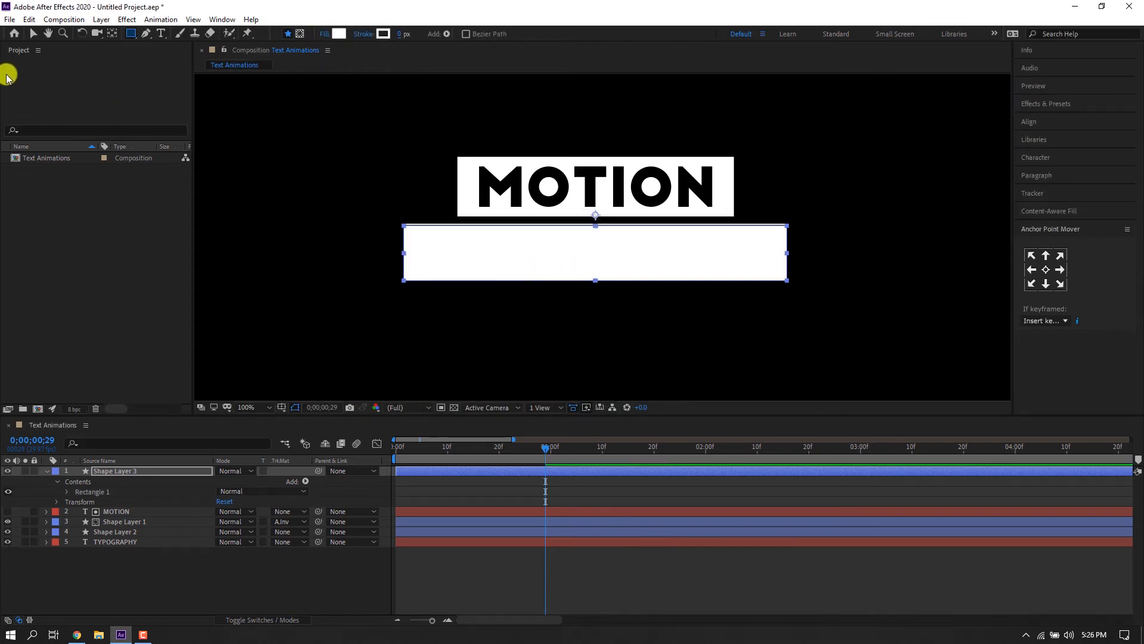
Move the new rectangle layer Shape Layer 3 below Shape Layer 2 in the layer stack.
{"action": "left_click", "coordinate": [30, 34]}
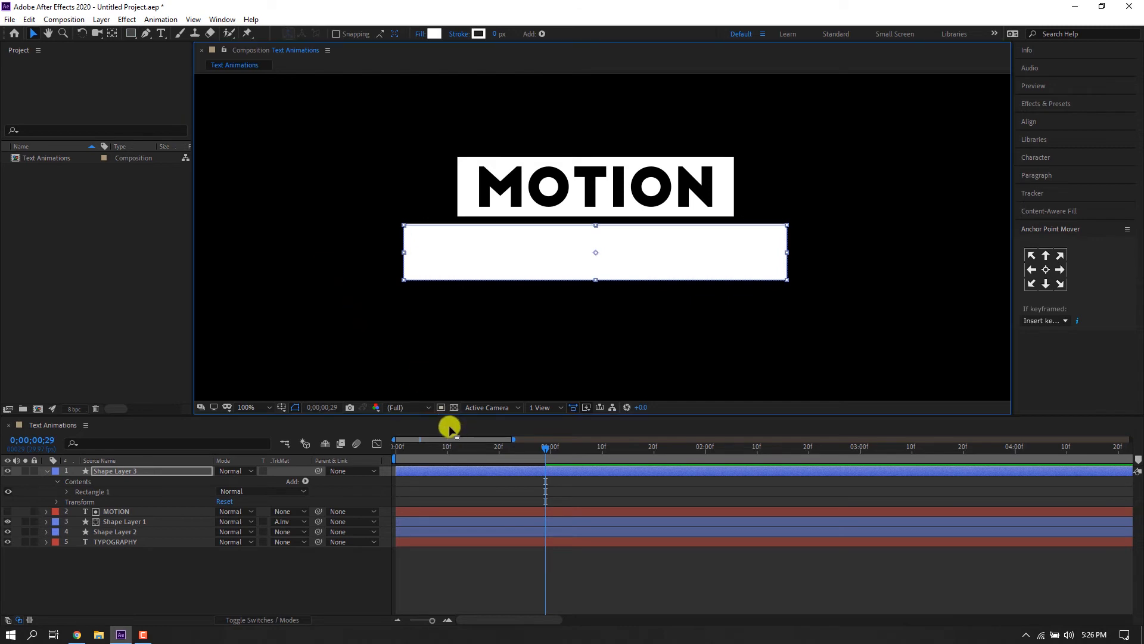
{"action": "left_click", "coordinate": [47, 471]}
{"action": "left_click", "coordinate": [122, 472]}
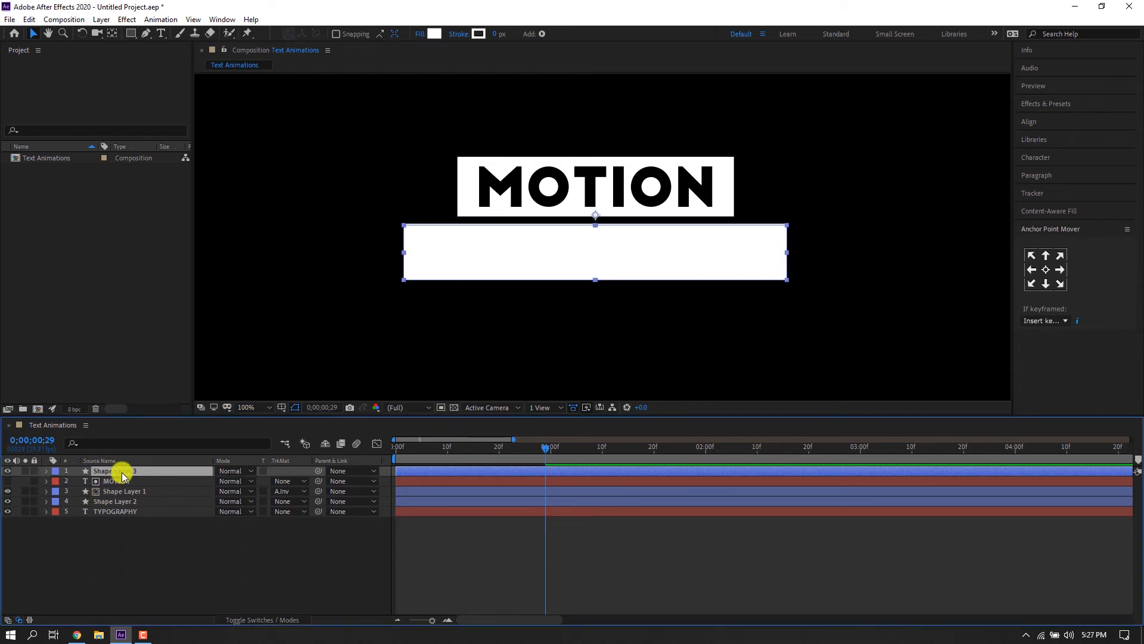
{"action": "left_click_drag", "start_coordinate": [124, 475], "coordinate": [115, 503]}
{"action": "left_click", "coordinate": [115, 478]}
Change the label colour of the MOTION and Shape Layer 1 layers to yellow.
{"action": "left_click", "coordinate": [56, 471], "text": "shift"}
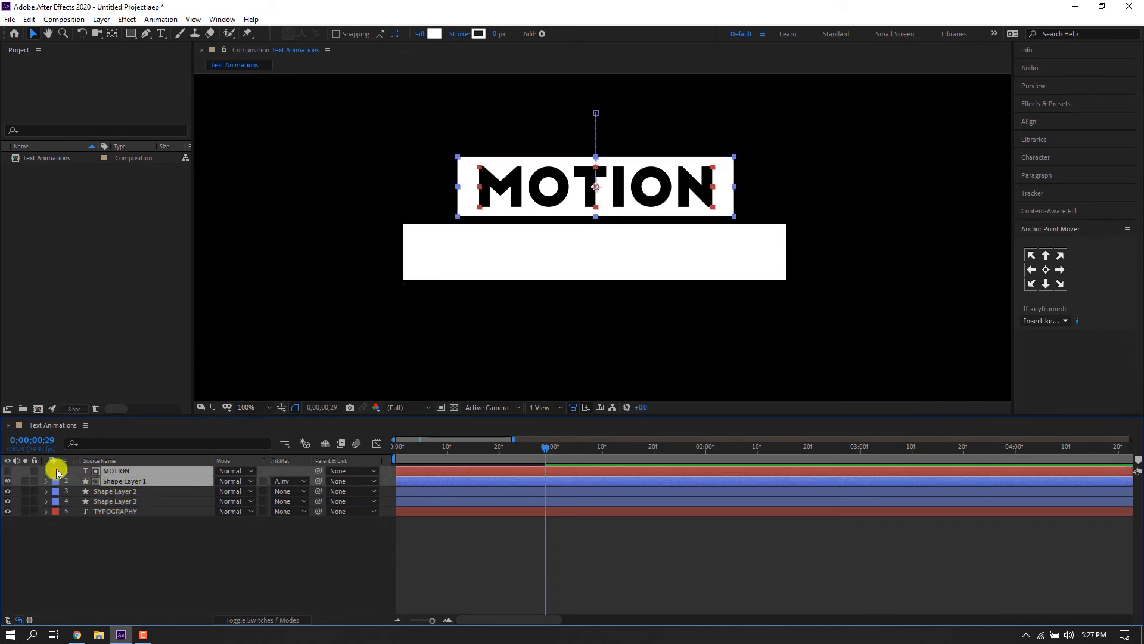
{"action": "left_click", "coordinate": [57, 471]}
{"action": "left_click", "coordinate": [83, 264]}
{"action": "left_click", "coordinate": [113, 491]}
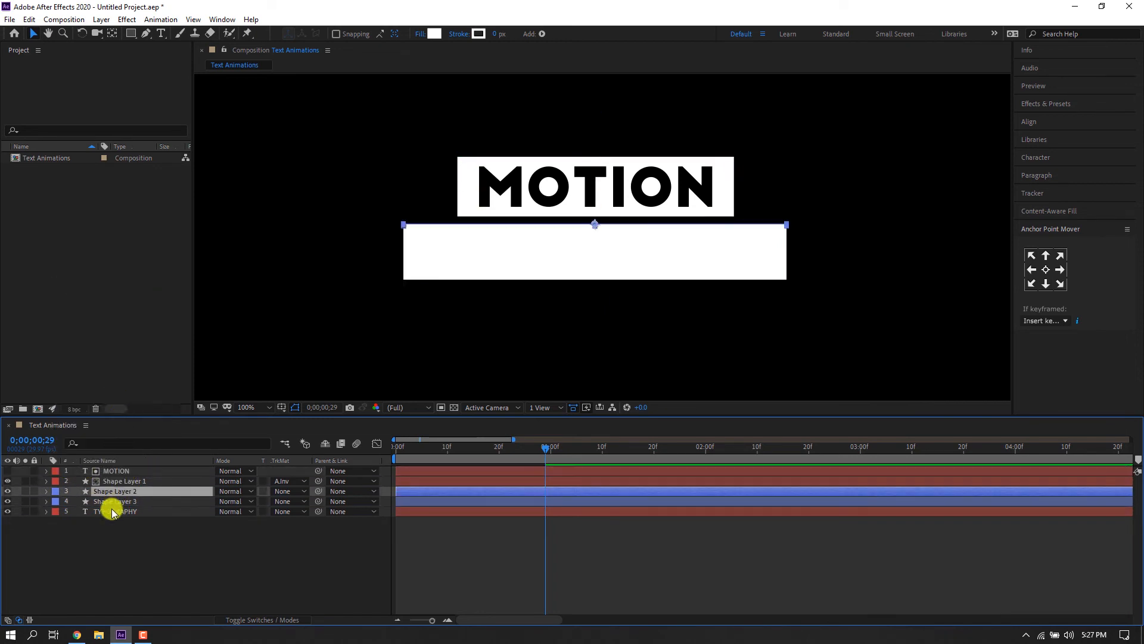
{"action": "left_click", "coordinate": [112, 512], "text": "shift"}
{"action": "left_click", "coordinate": [103, 525]}
{"action": "left_click", "coordinate": [105, 481]}
{"action": "left_click", "coordinate": [107, 472], "text": "shift"}
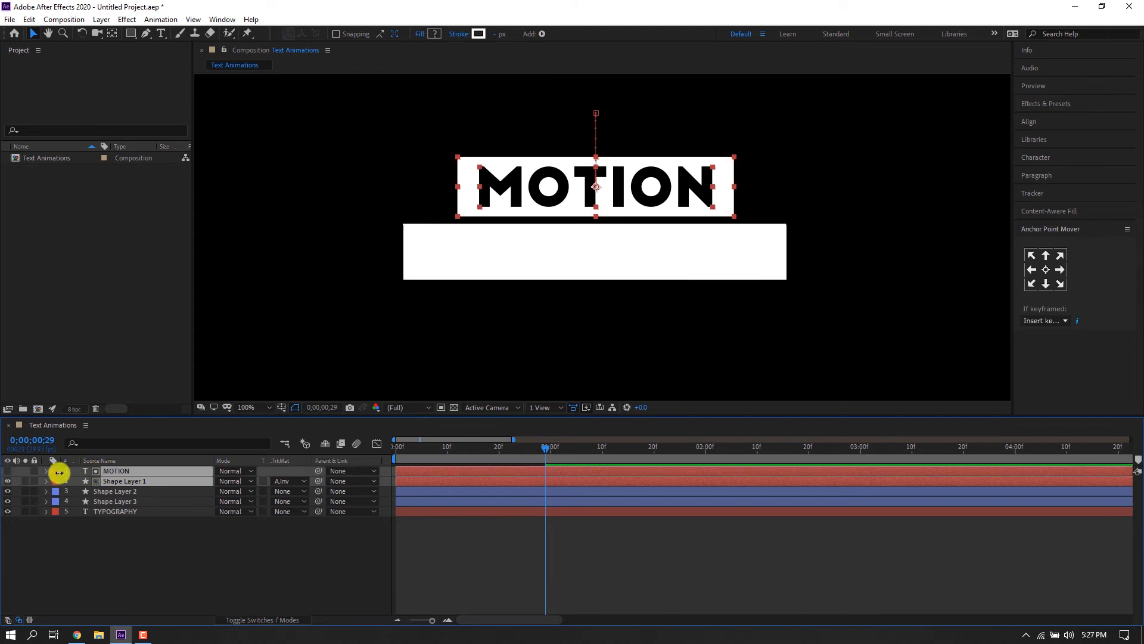
{"action": "left_click", "coordinate": [59, 472]}
{"action": "left_click", "coordinate": [79, 283]}
{"action": "left_click", "coordinate": [115, 554]}
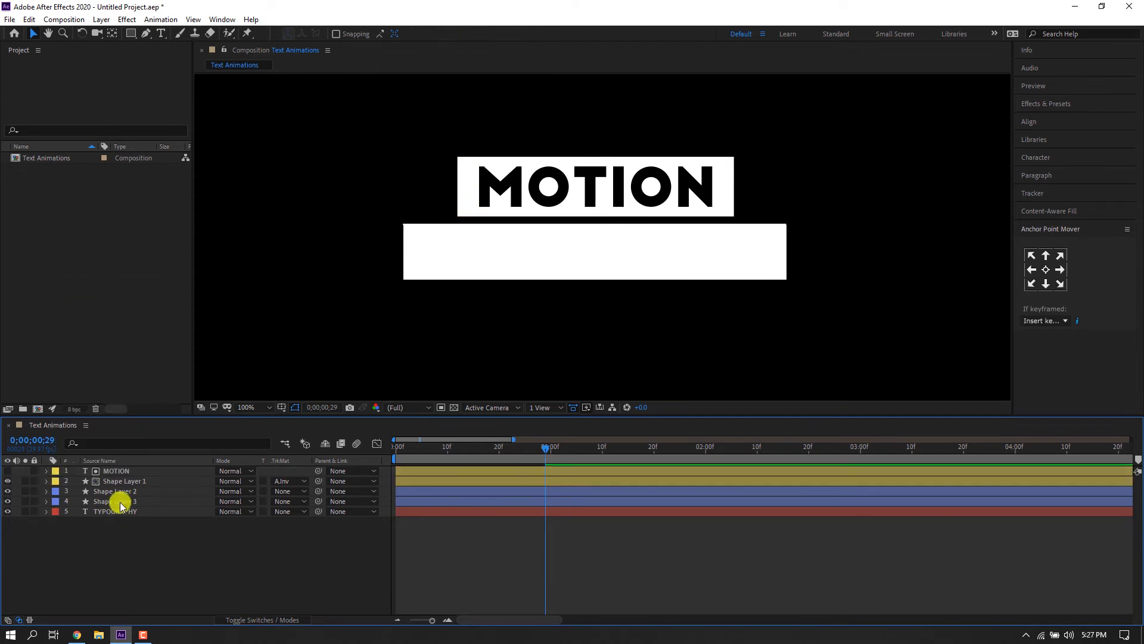
Rename the Shape Layer 2 line layer as Line.
{"action": "left_click", "coordinate": [120, 502]}
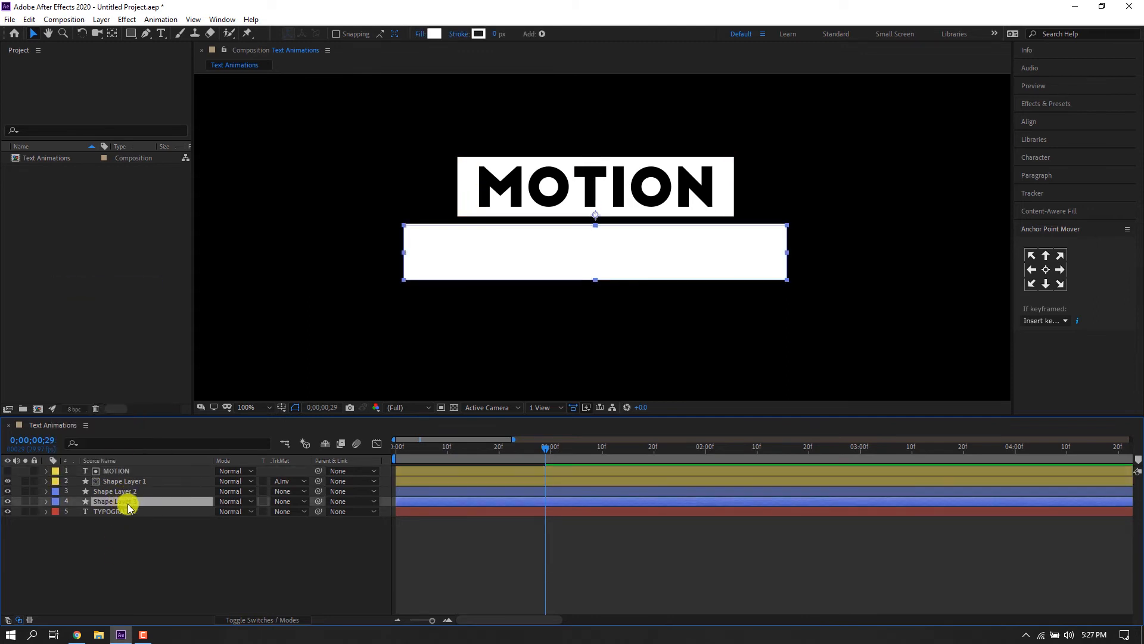
{"action": "left_click", "coordinate": [127, 491]}
{"action": "right_click", "coordinate": [129, 491]}
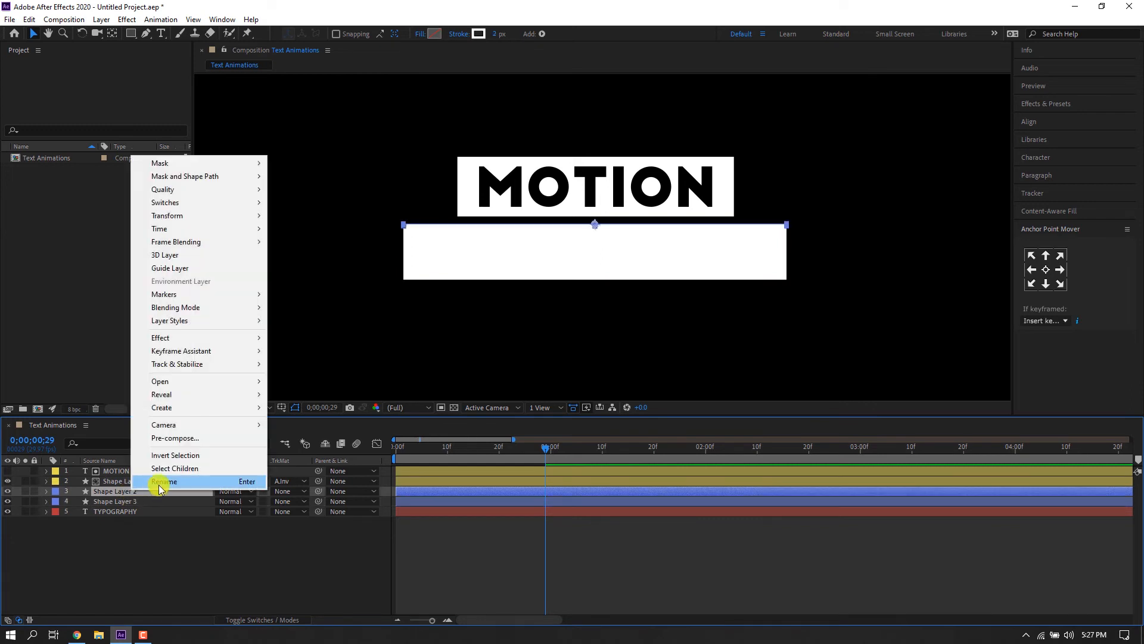
{"action": "left_click", "coordinate": [158, 494]}
{"action": "key", "text": "Return"}
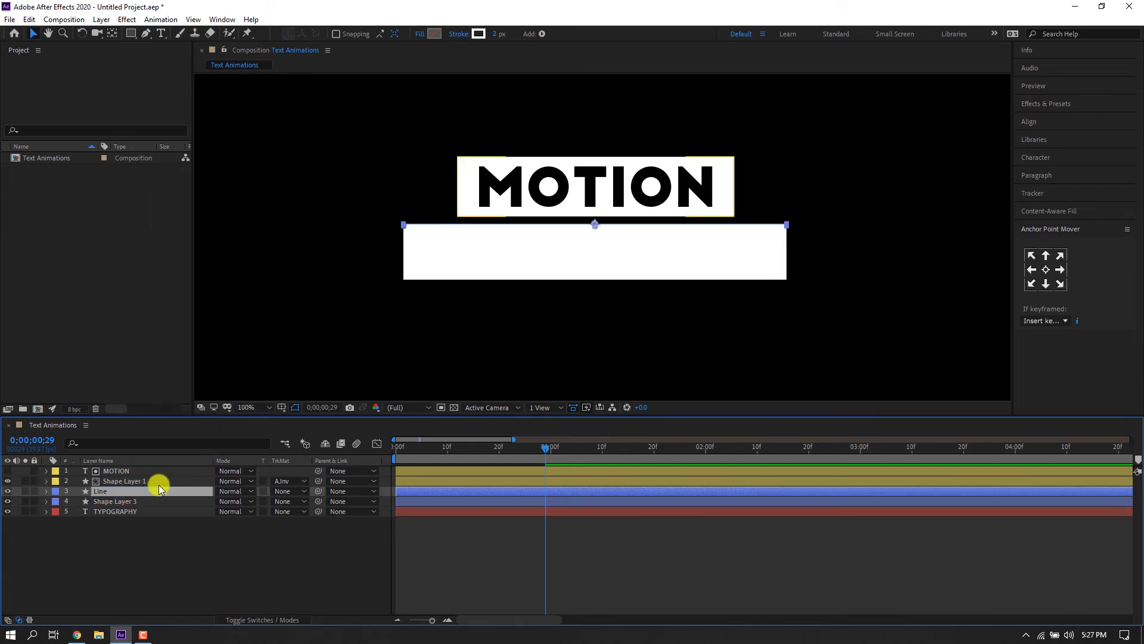
Rename the Shape Layer 3 rectangle layer as Box.
{"action": "left_click", "coordinate": [113, 503]}
{"action": "right_click", "coordinate": [128, 499]}
{"action": "left_click", "coordinate": [145, 494]}
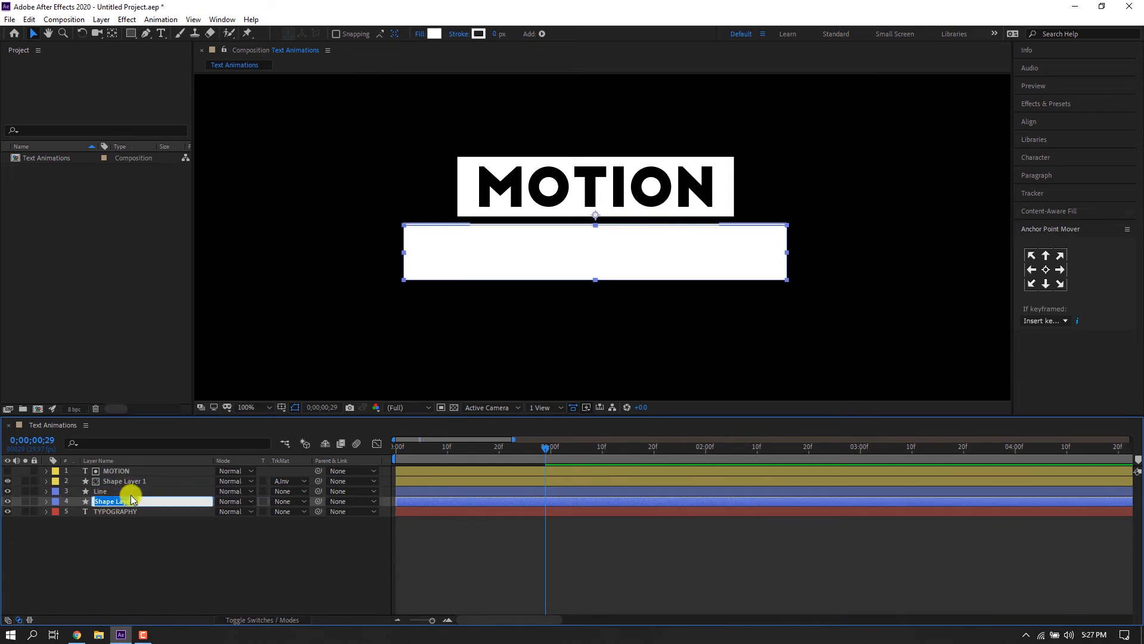
{"action": "type", "text": "Box"}
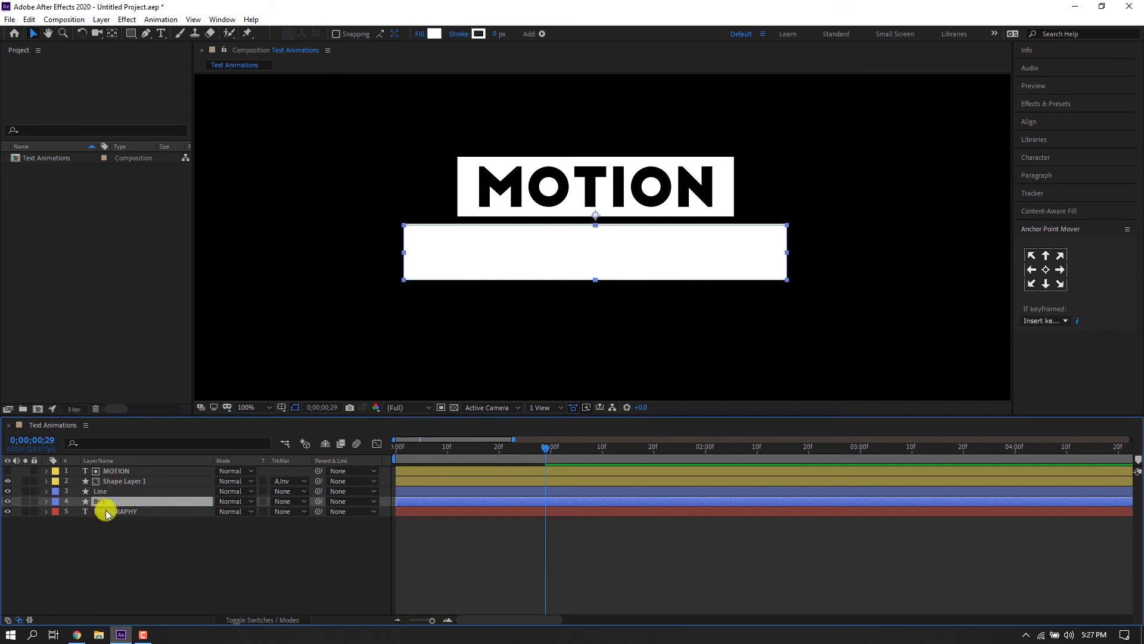
Set the TYPOGRAPHY layer's track matte to Alpha Inverted Matte "Box".
{"action": "left_click", "coordinate": [107, 511]}
{"action": "left_click", "coordinate": [290, 512]}
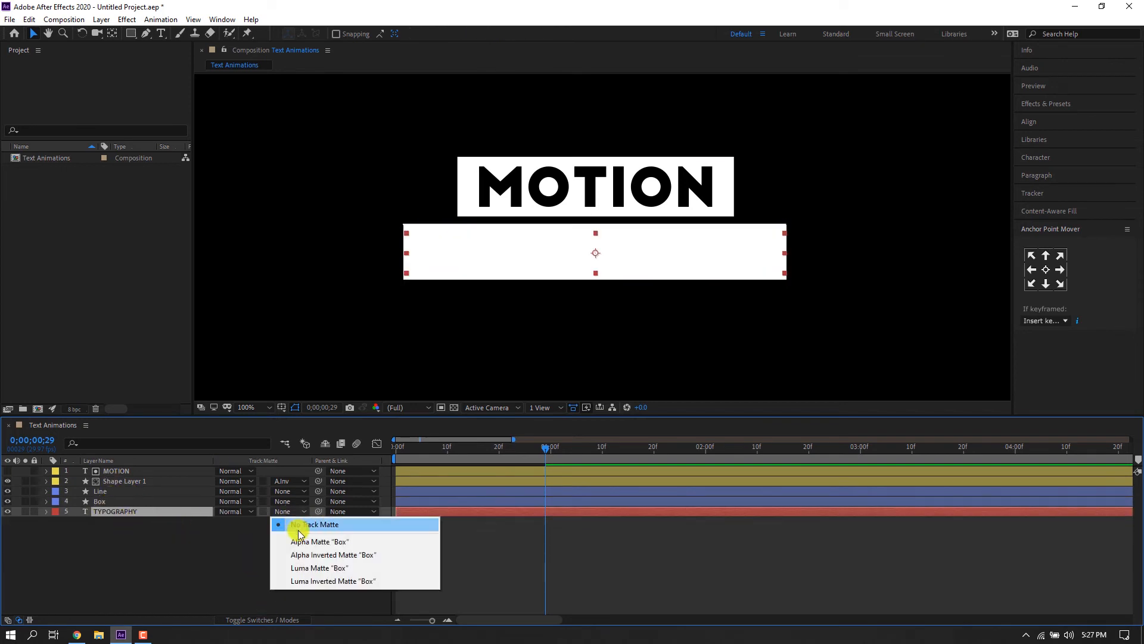
{"action": "left_click", "coordinate": [300, 542]}
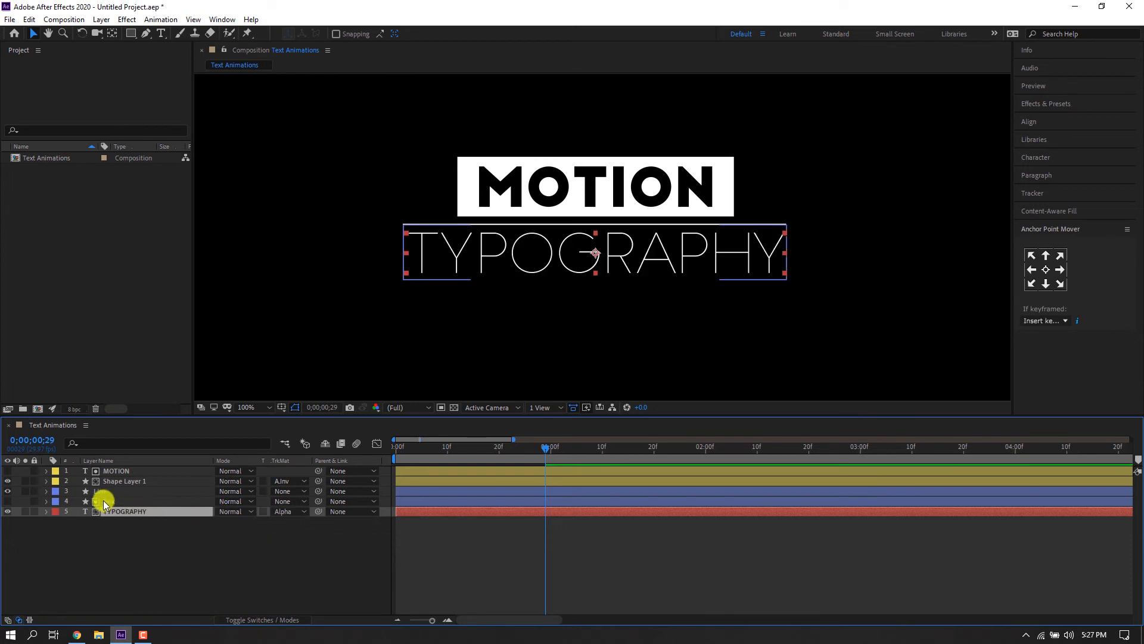
{"action": "left_click", "coordinate": [290, 512]}
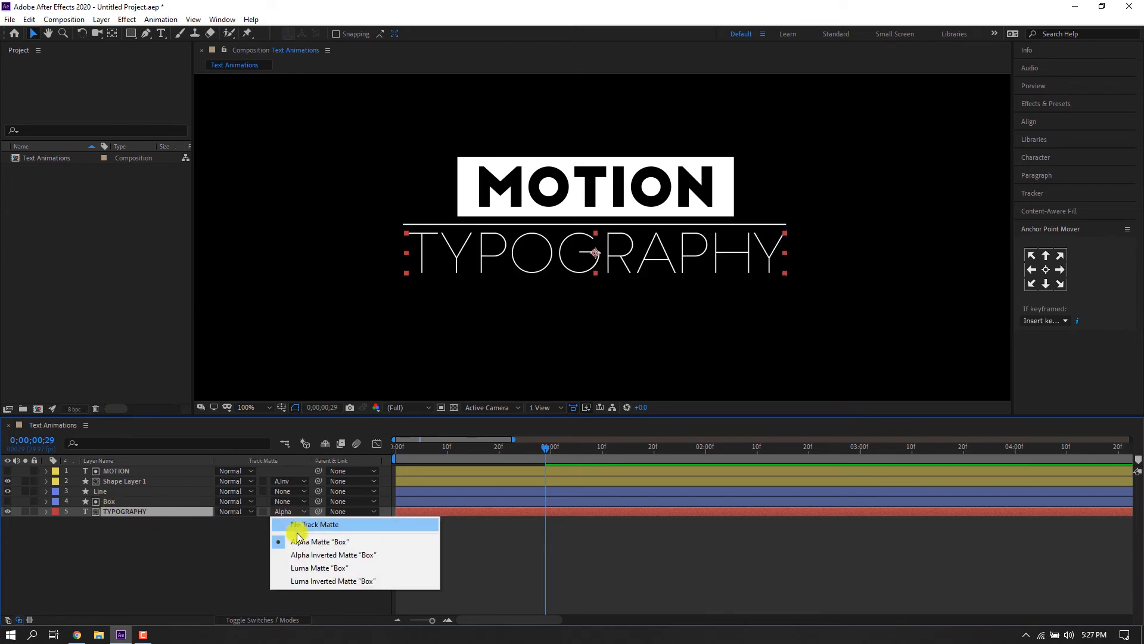
{"action": "left_click", "coordinate": [293, 552]}
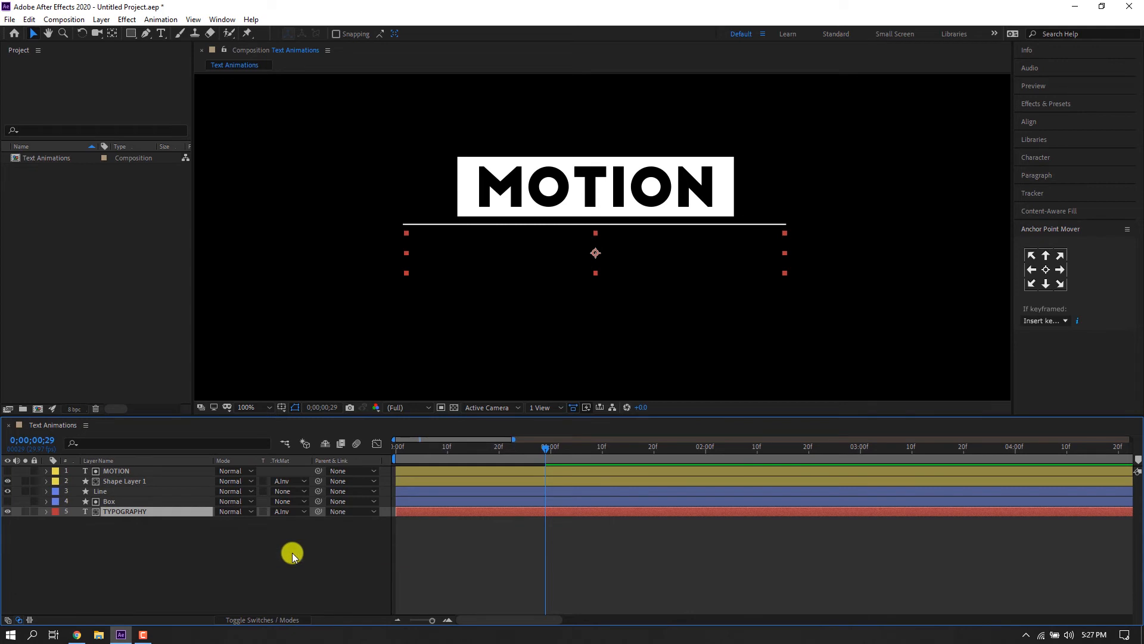
Parent the Box layer to the Line layer with the pick whip.
{"action": "left_click", "coordinate": [109, 503]}
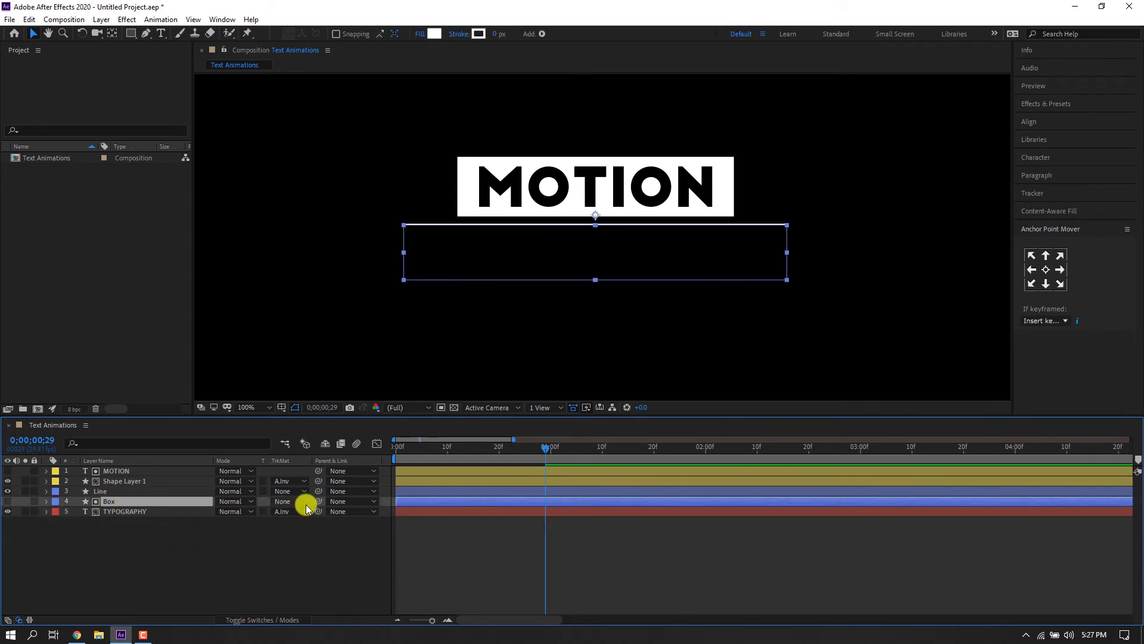
{"action": "left_click_drag", "start_coordinate": [318, 502], "coordinate": [110, 496]}
{"action": "left_click", "coordinate": [111, 493]}
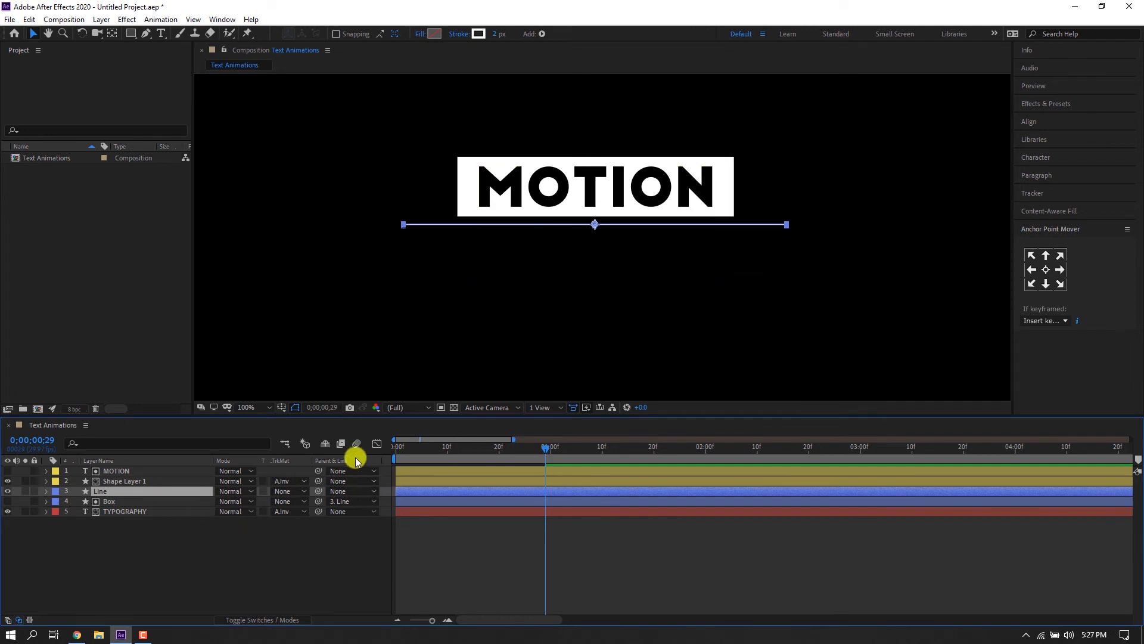
Keyframe the Line's Position at the start, then at 1 second move the line down to the bottom of TYPOGRAPHY.
{"action": "left_click", "coordinate": [399, 453]}
{"action": "key", "text": "alt+shift+p"}
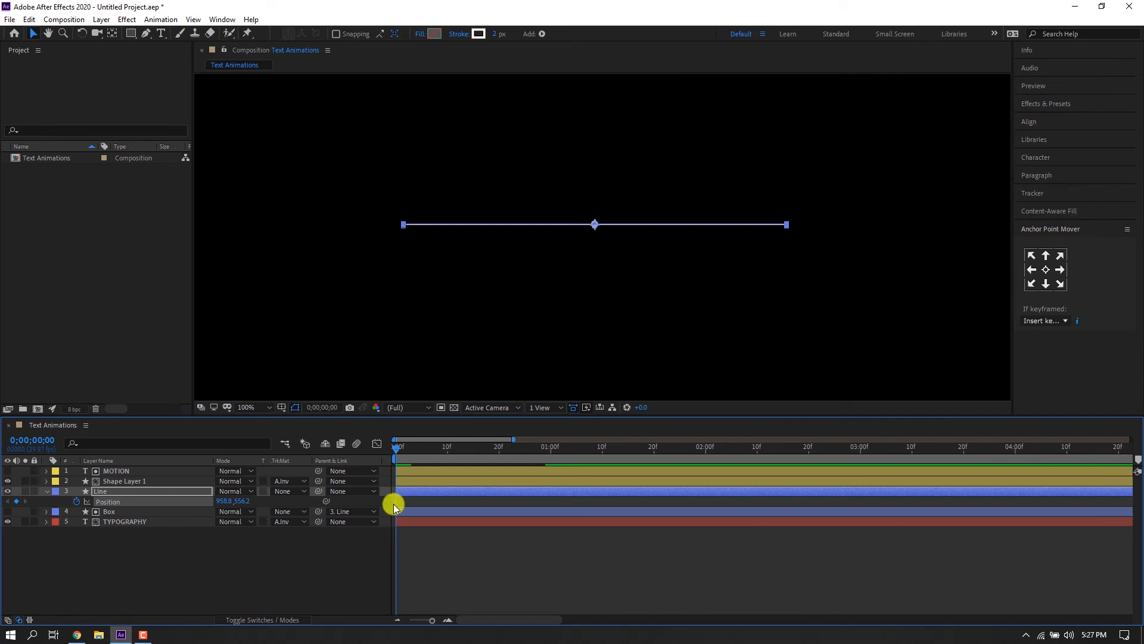
{"action": "left_click_drag", "start_coordinate": [395, 502], "coordinate": [544, 501]}
{"action": "left_click_drag", "start_coordinate": [430, 507], "coordinate": [400, 507]}
{"action": "left_click_drag", "start_coordinate": [539, 451], "coordinate": [548, 453]}
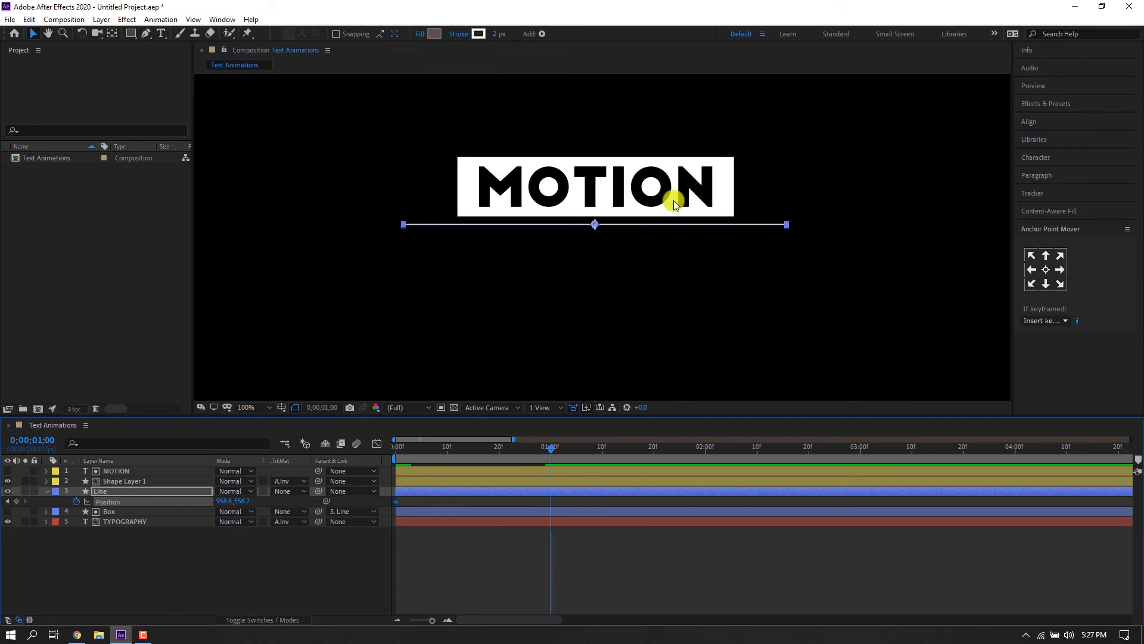
{"action": "left_click_drag", "start_coordinate": [665, 227], "coordinate": [665, 279]}
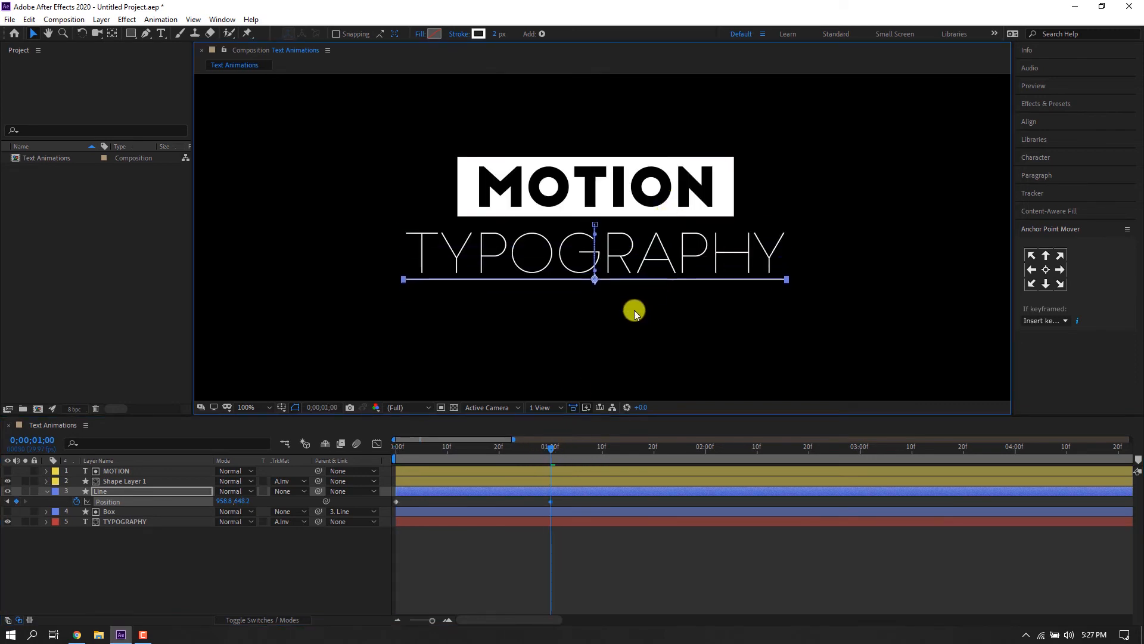
Apply Easy Ease to both of the Line's Position keyframes.
{"action": "left_click", "coordinate": [416, 504]}
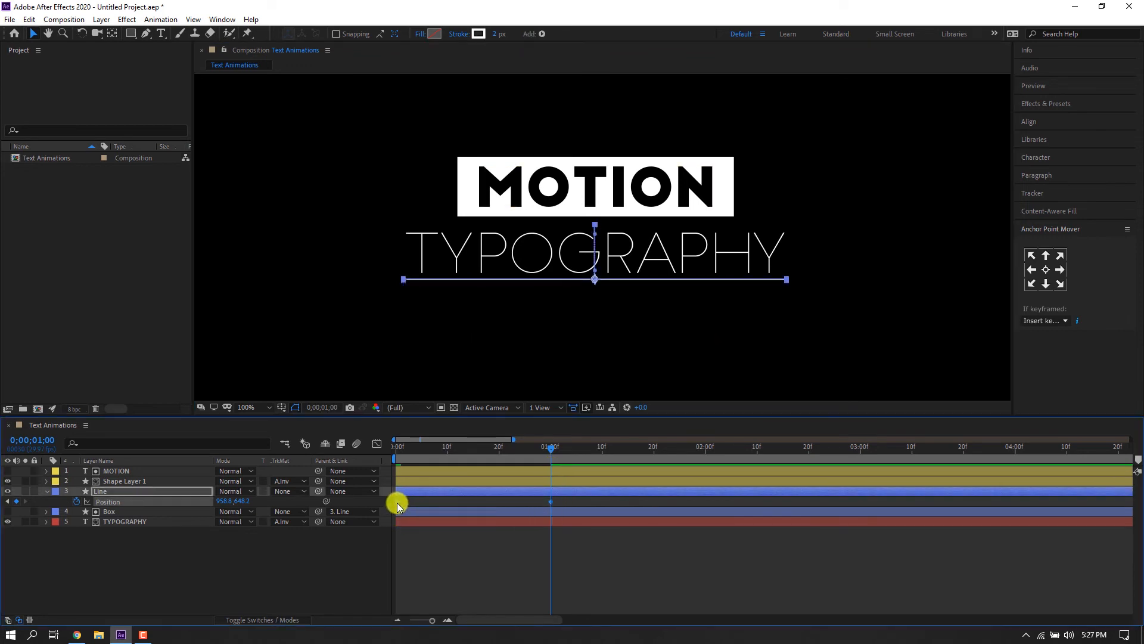
{"action": "right_click", "coordinate": [398, 503]}
{"action": "mouse_move", "coordinate": [427, 498]}
{"action": "left_click", "coordinate": [544, 530]}
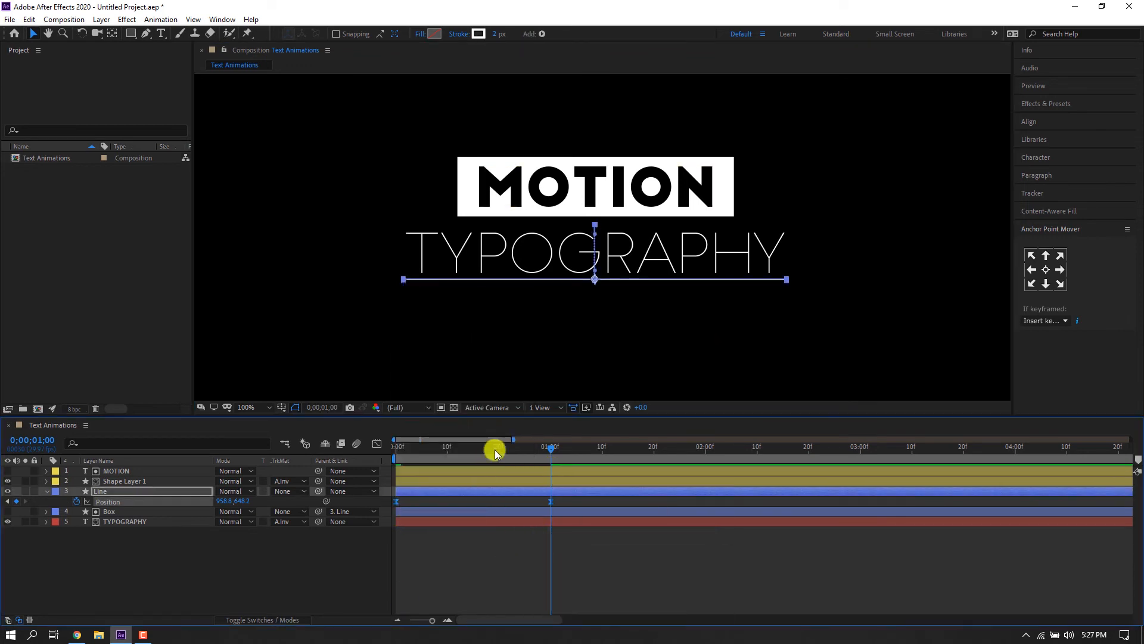
Open the speed graph of the Line's Position keyframes and examine the curve.
{"action": "left_click", "coordinate": [377, 444]}
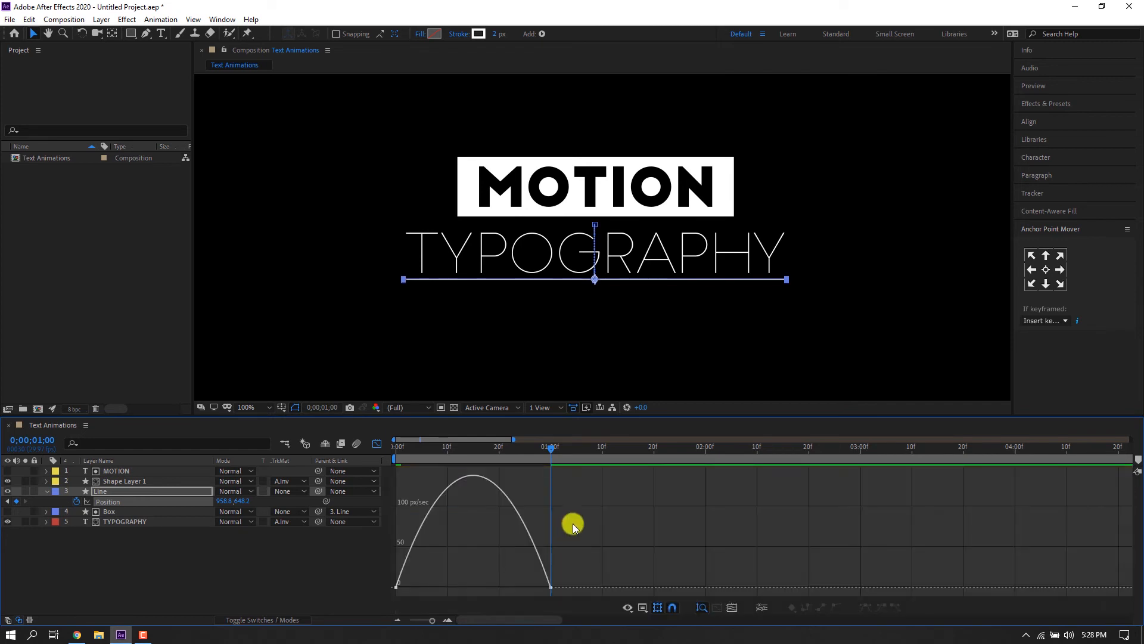
{"action": "left_click_drag", "start_coordinate": [574, 513], "coordinate": [422, 588]}
{"action": "left_click", "coordinate": [377, 444]}
{"action": "key", "text": "Home"}
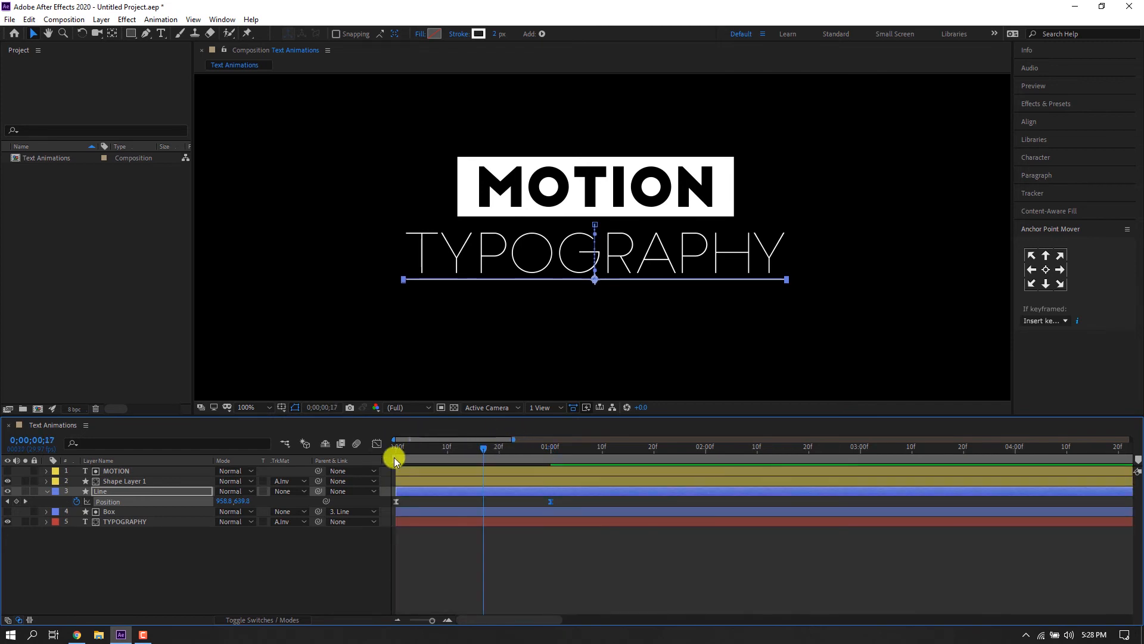
Preview the line animation and move to the 1 second mark.
{"action": "key", "text": "space"}
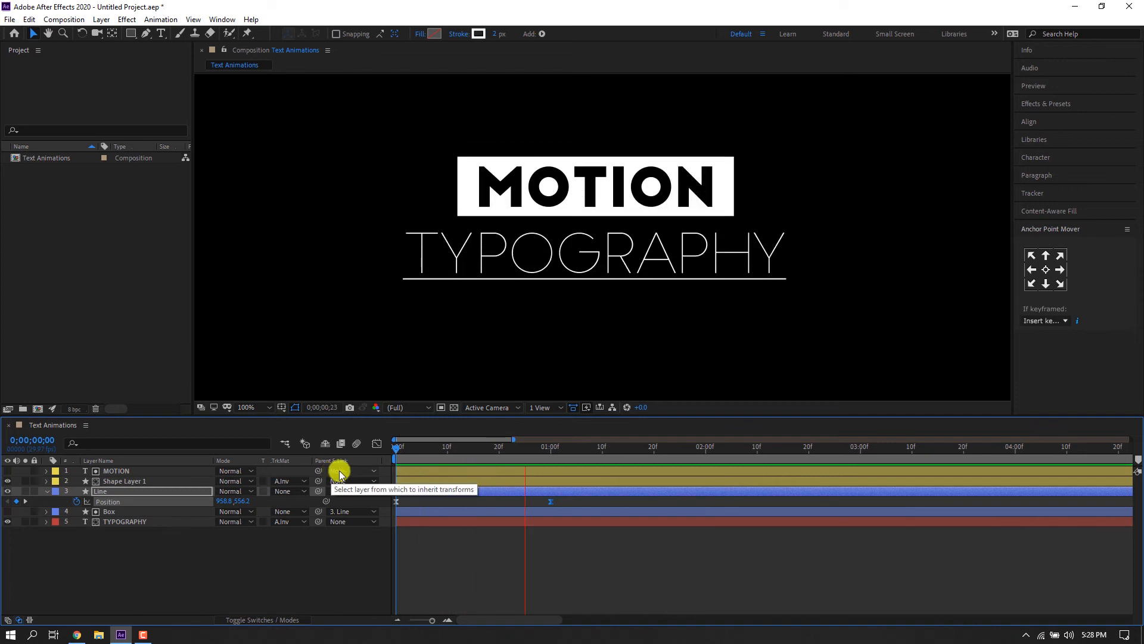
{"action": "left_click_drag", "start_coordinate": [415, 449], "coordinate": [551, 449]}
{"action": "left_click", "coordinate": [207, 532]}
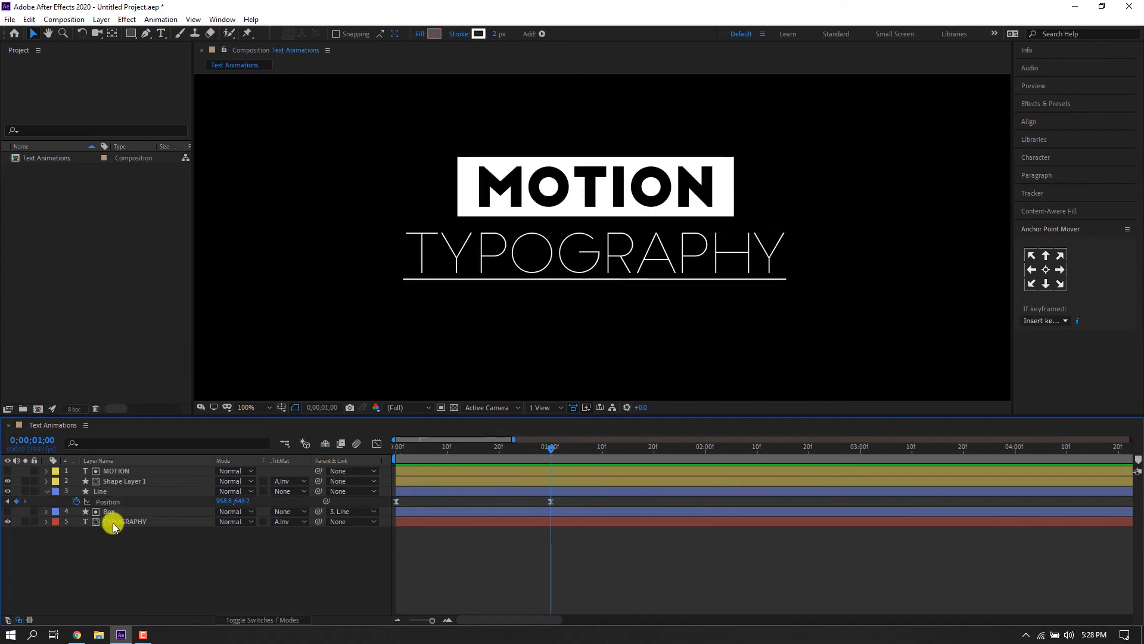
Add a Trim Paths operator to the Line layer's contents.
{"action": "left_click", "coordinate": [46, 491]}
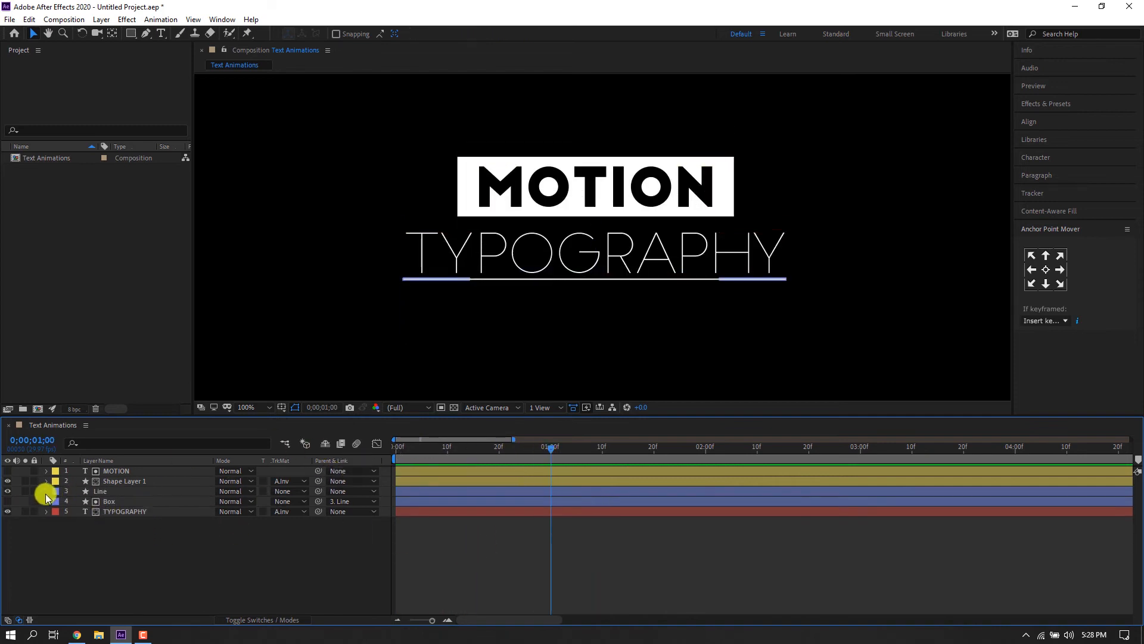
{"action": "left_click", "coordinate": [46, 491]}
{"action": "left_click", "coordinate": [57, 513]}
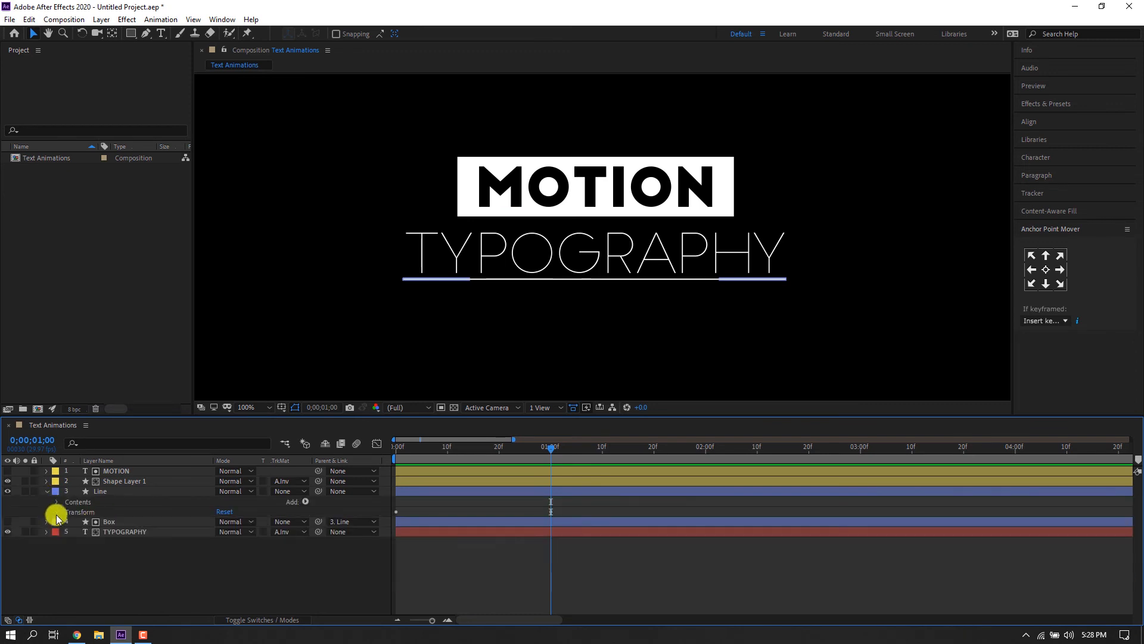
{"action": "left_click", "coordinate": [304, 502]}
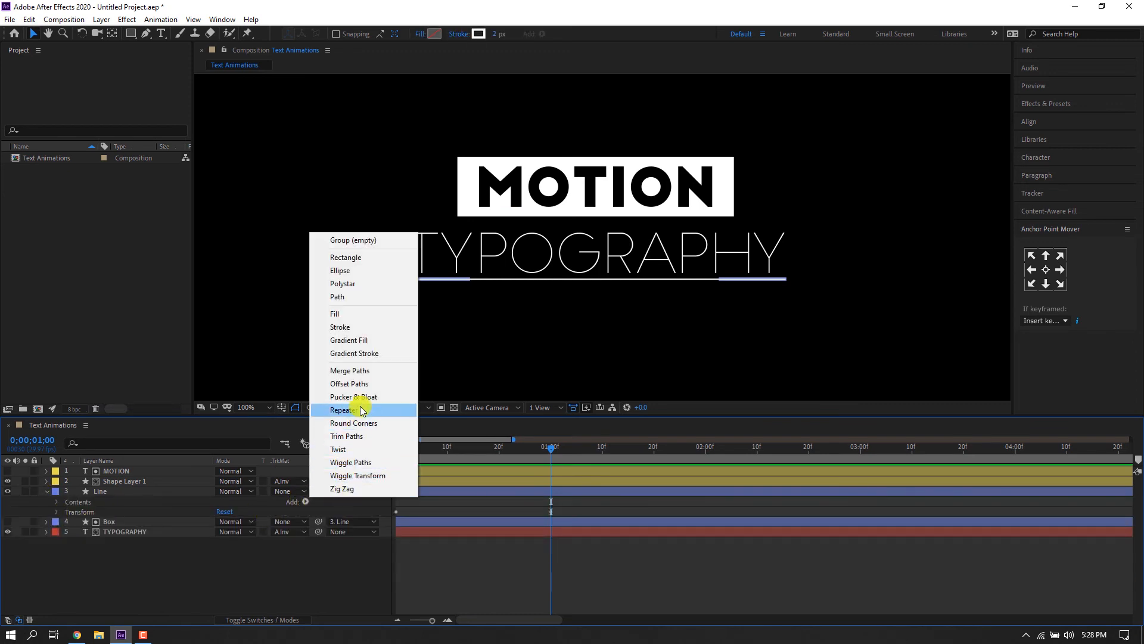
{"action": "left_click", "coordinate": [349, 437]}
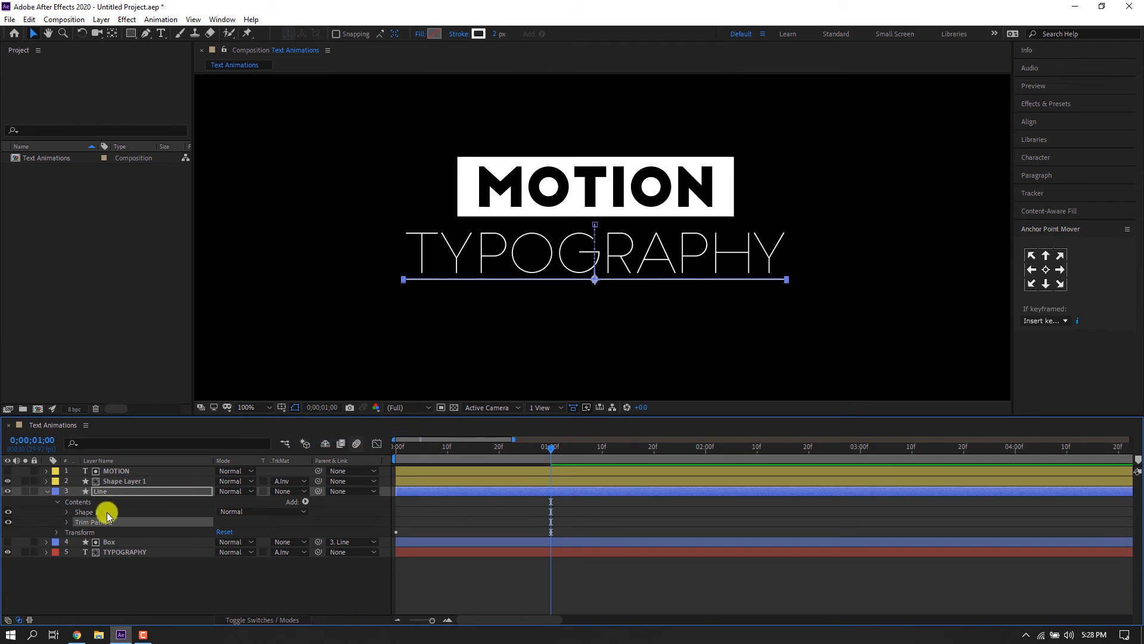
At the first frame, set the Trim Paths Start and End to 50% and keyframe both.
{"action": "key", "text": "Home"}
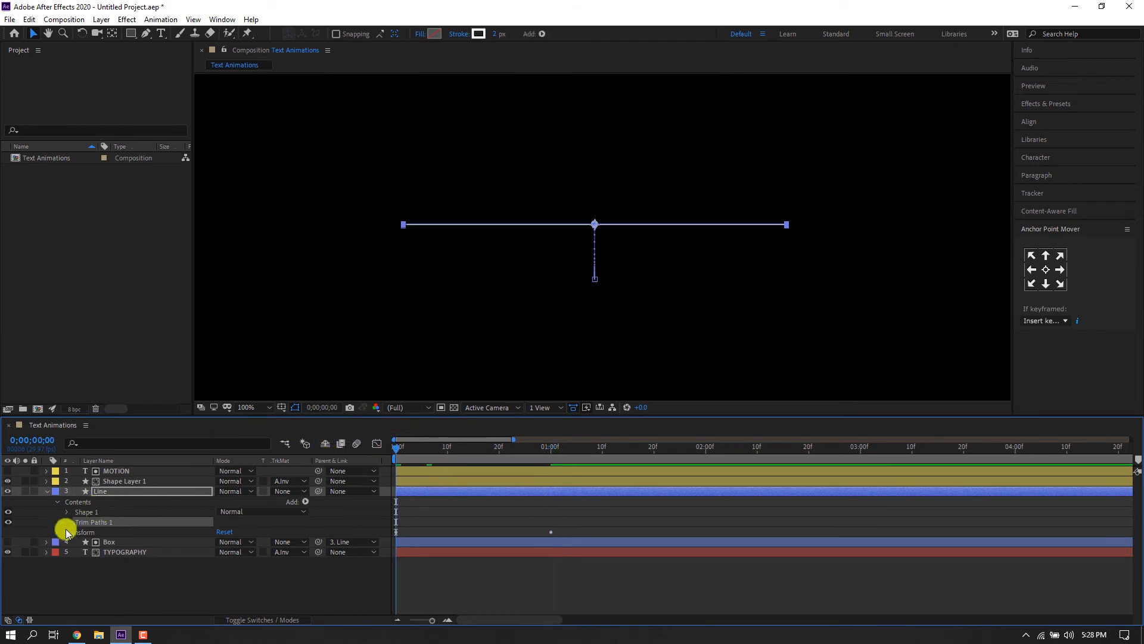
{"action": "left_click", "coordinate": [66, 522]}
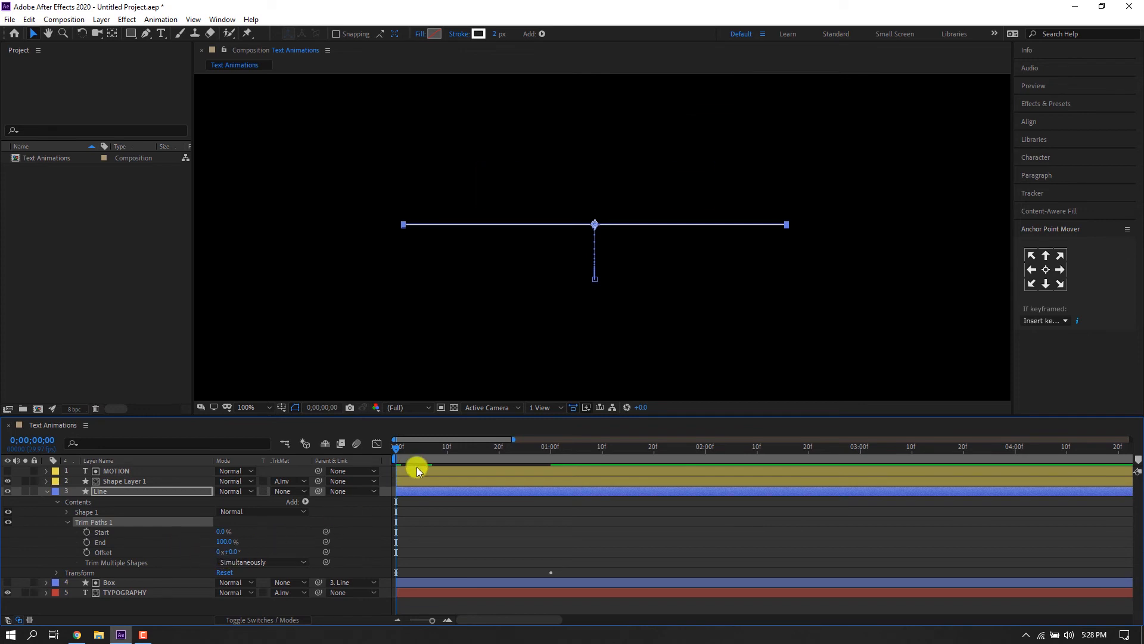
{"action": "left_click", "coordinate": [417, 504]}
{"action": "left_click_drag", "start_coordinate": [419, 452], "coordinate": [389, 452]}
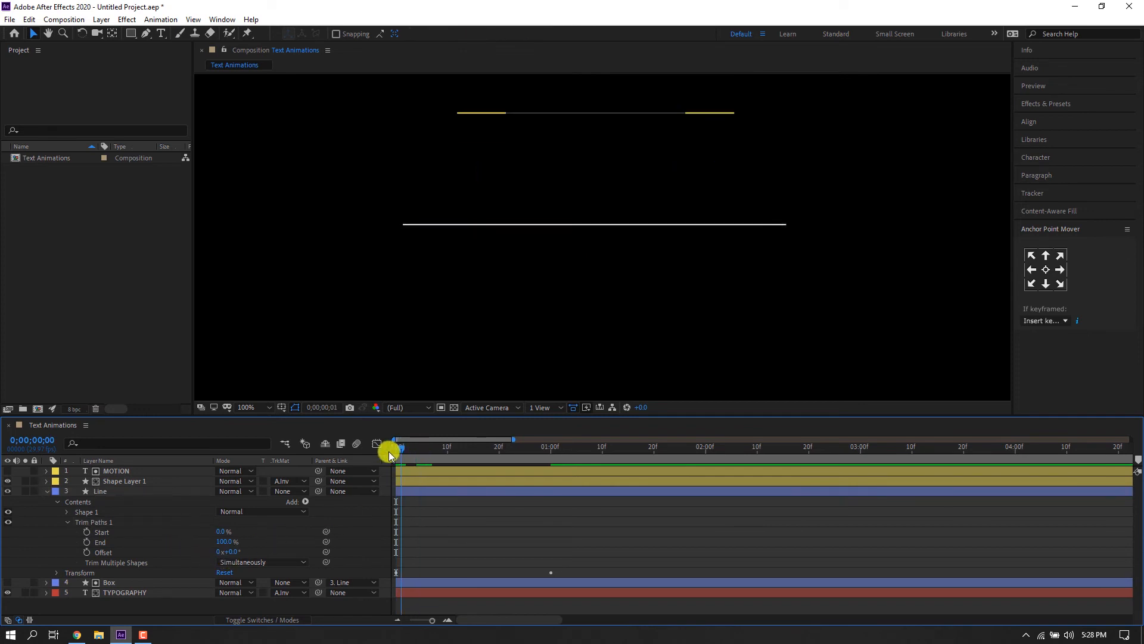
{"action": "left_click", "coordinate": [217, 542]}
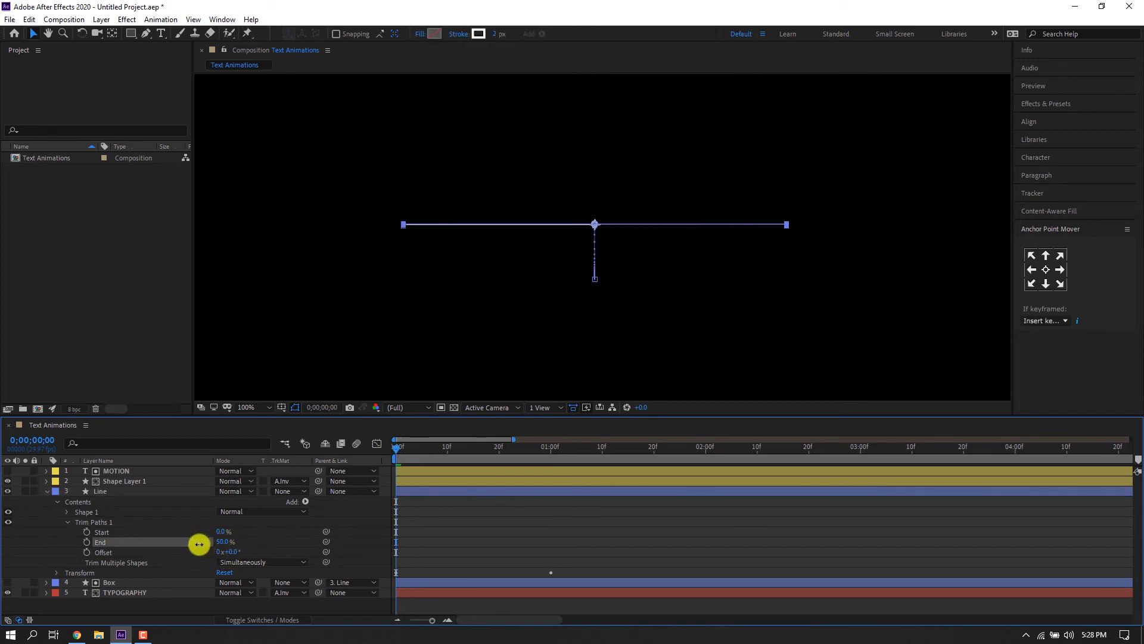
{"action": "mouse_move", "coordinate": [206, 542]}
{"action": "left_mouse_down"}
{"action": "mouse_move", "coordinate": [223, 530]}
{"action": "mouse_move", "coordinate": [209, 534]}
{"action": "left_mouse_up"}
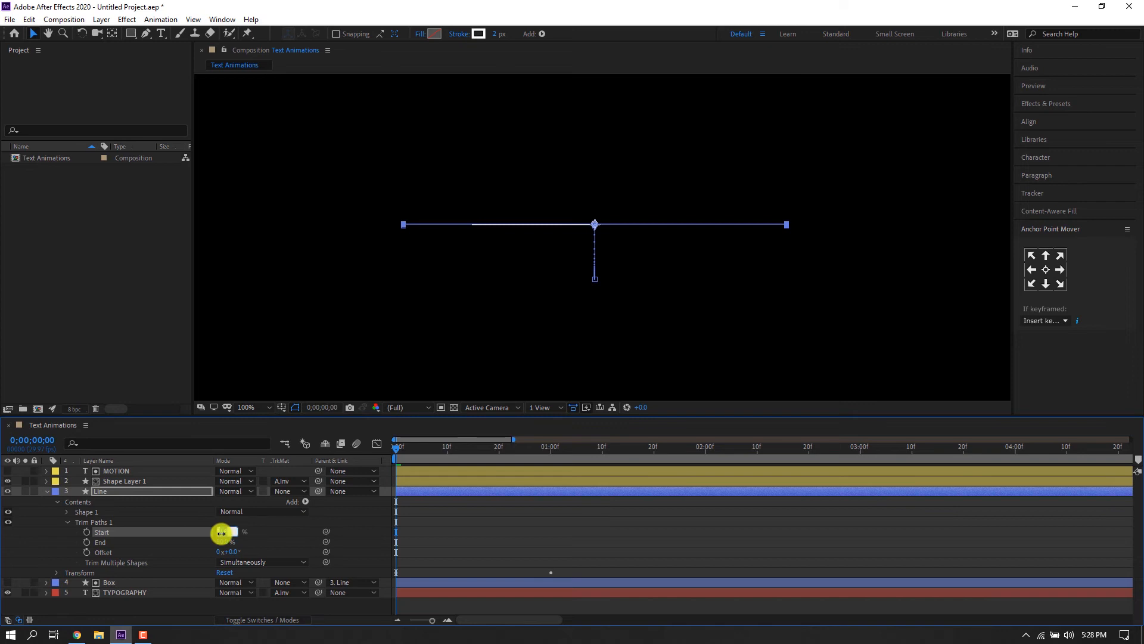
{"action": "left_click", "coordinate": [481, 535]}
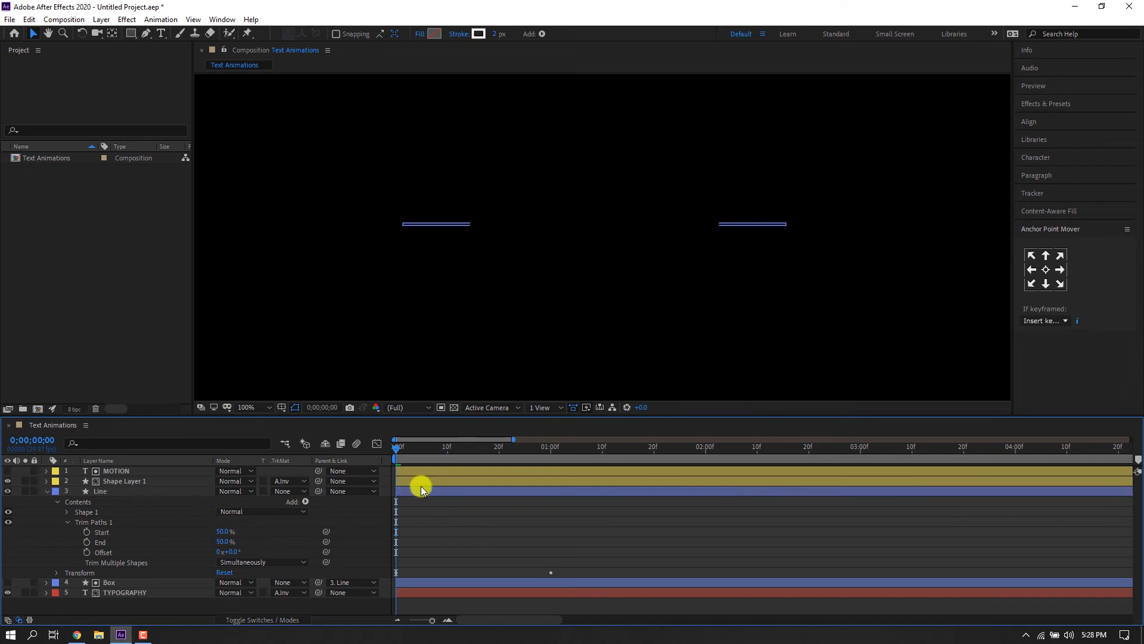
{"action": "left_click_drag", "start_coordinate": [87, 533], "coordinate": [87, 542]}
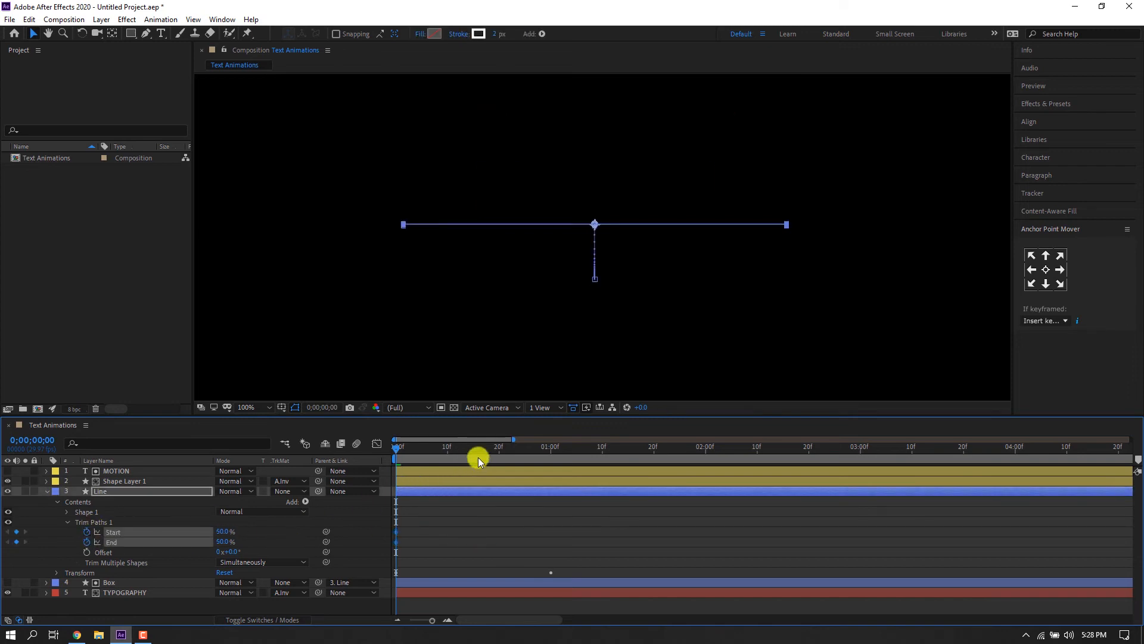
Move the Line's Position keyframes to begin at 1 second, and there set Trim Start to 0% and End to 100%.
{"action": "left_click_drag", "start_coordinate": [478, 457], "coordinate": [551, 452]}
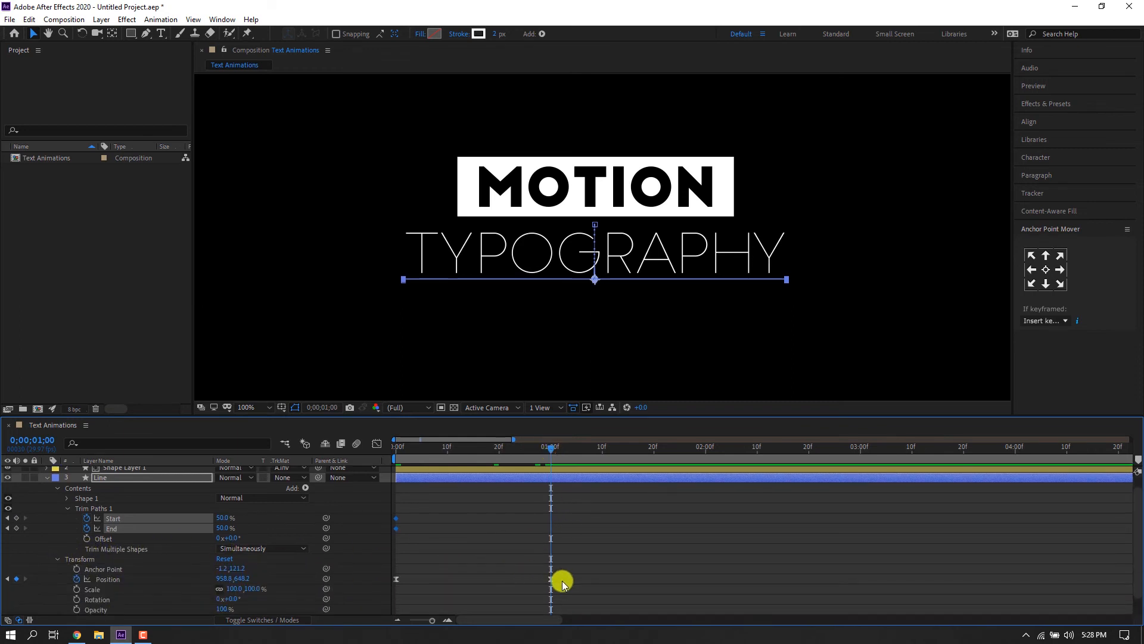
{"action": "left_click_drag", "start_coordinate": [577, 575], "coordinate": [544, 582]}
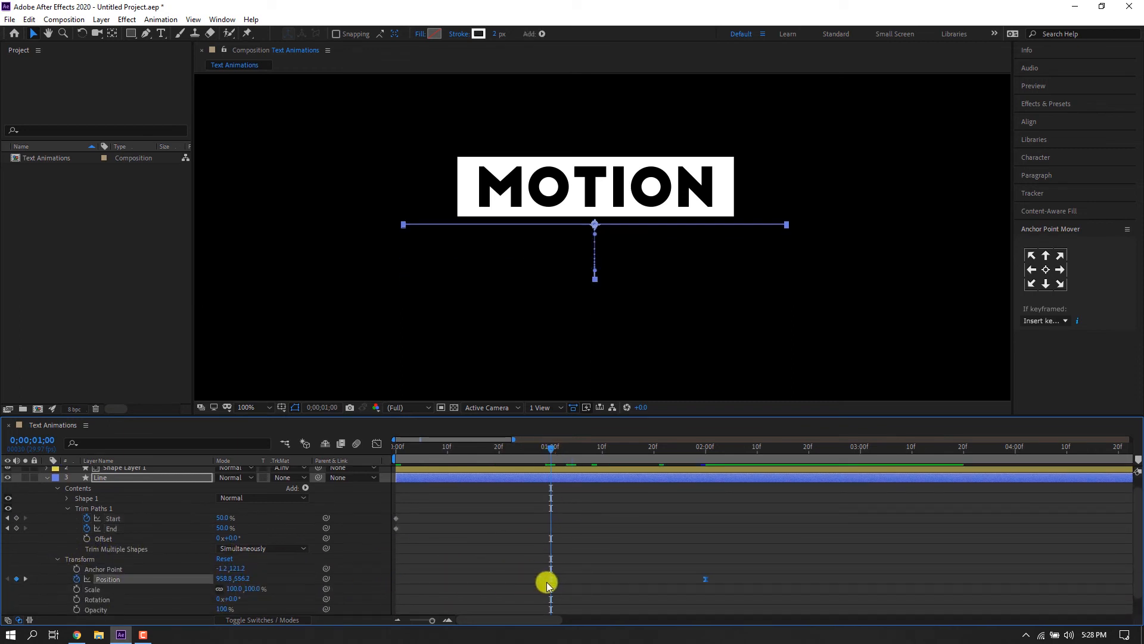
{"action": "left_click", "coordinate": [528, 546]}
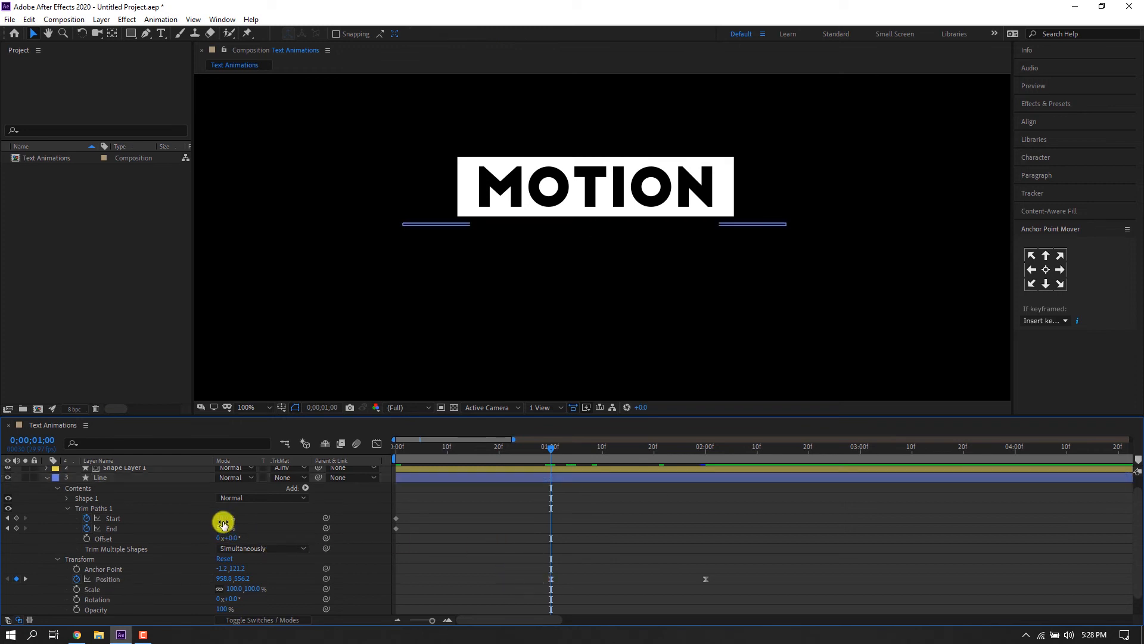
{"action": "left_click_drag", "start_coordinate": [223, 521], "coordinate": [485, 538]}
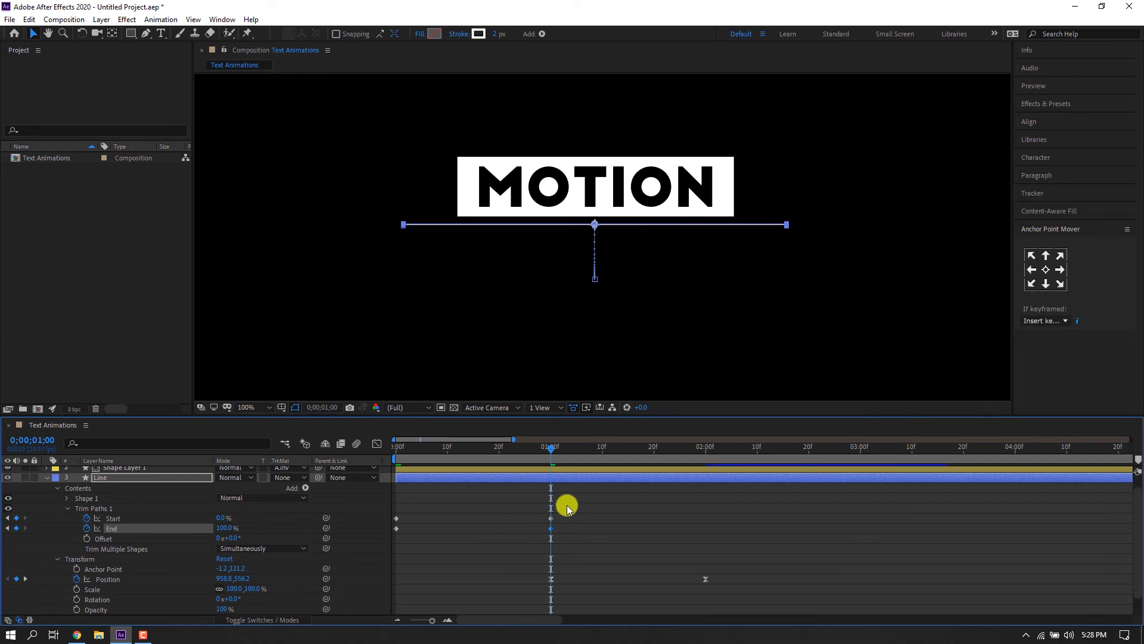
Preview the line reveal from the beginning.
{"action": "key", "text": "Home"}
{"action": "left_click", "coordinate": [436, 560]}
{"action": "key", "text": "space"}
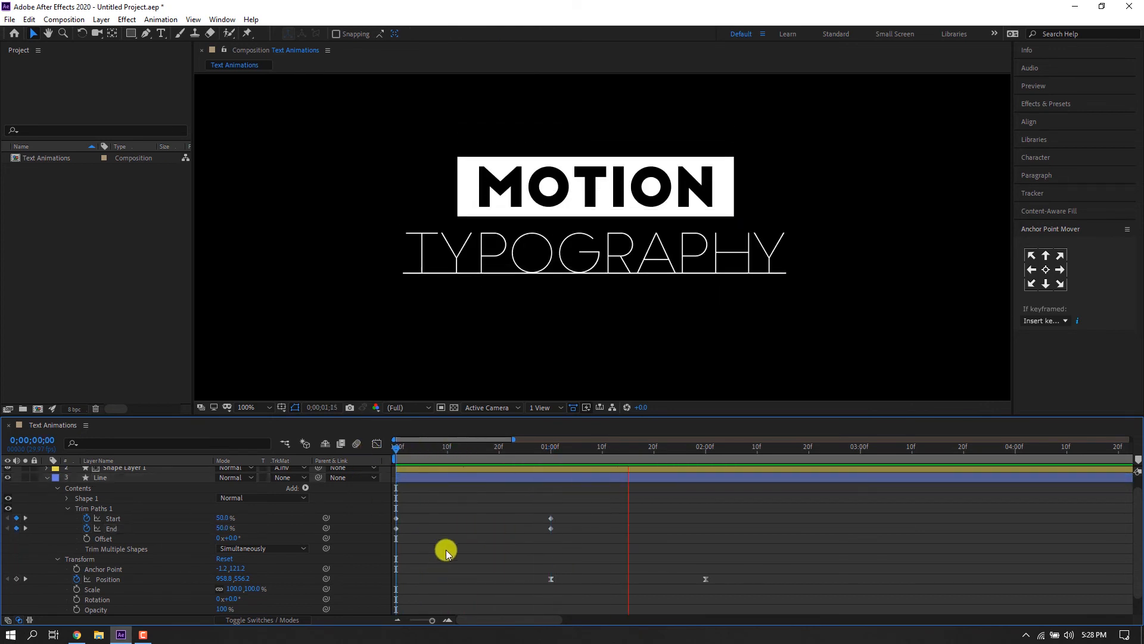
Apply Easy Ease to the Trim Paths Start and End keyframes.
{"action": "left_click", "coordinate": [549, 456]}
{"action": "left_click_drag", "start_coordinate": [570, 505], "coordinate": [399, 532]}
{"action": "right_click", "coordinate": [398, 530]}
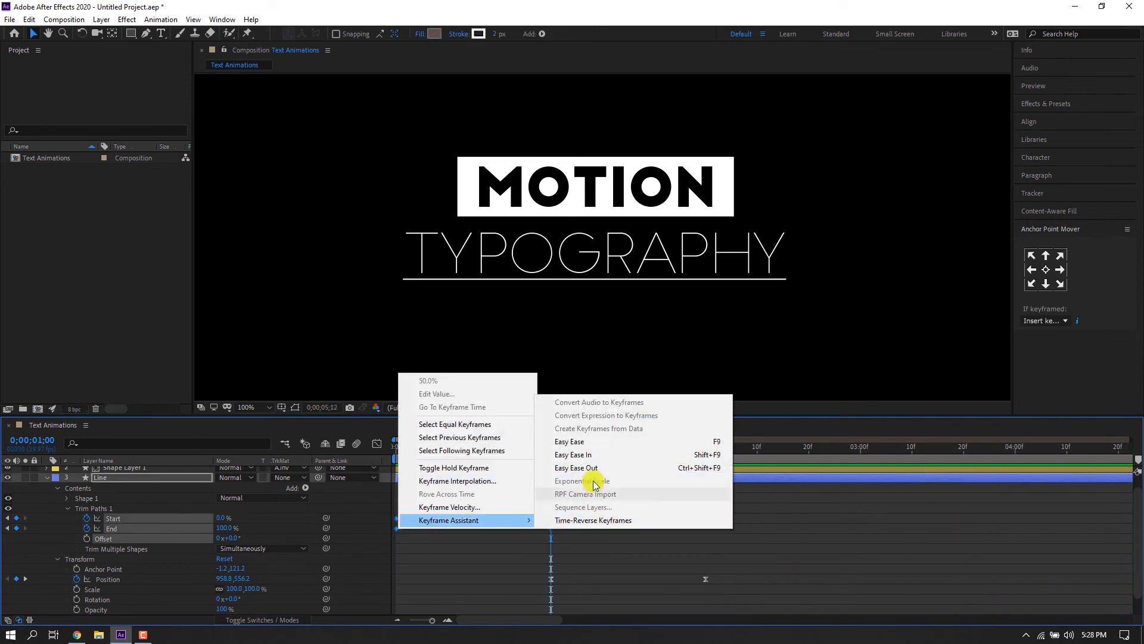
{"action": "left_click", "coordinate": [590, 444]}
In the speed graph, pull the trim keyframes' influence so the reveal starts fast and eases out.
{"action": "left_click", "coordinate": [377, 444]}
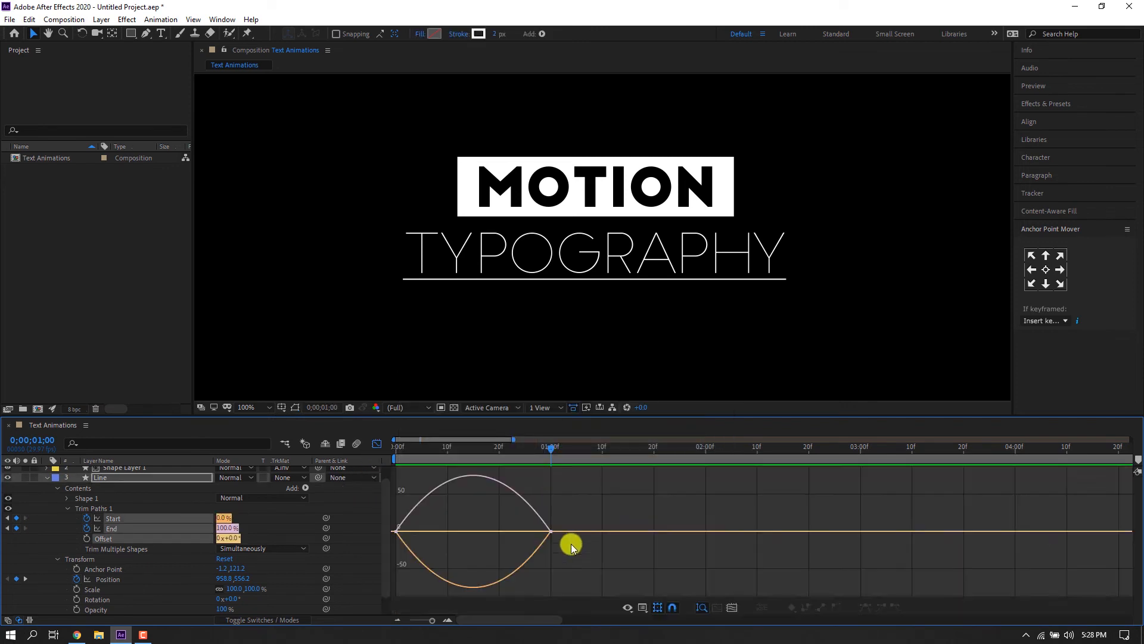
{"action": "left_click_drag", "start_coordinate": [531, 529], "coordinate": [421, 531]}
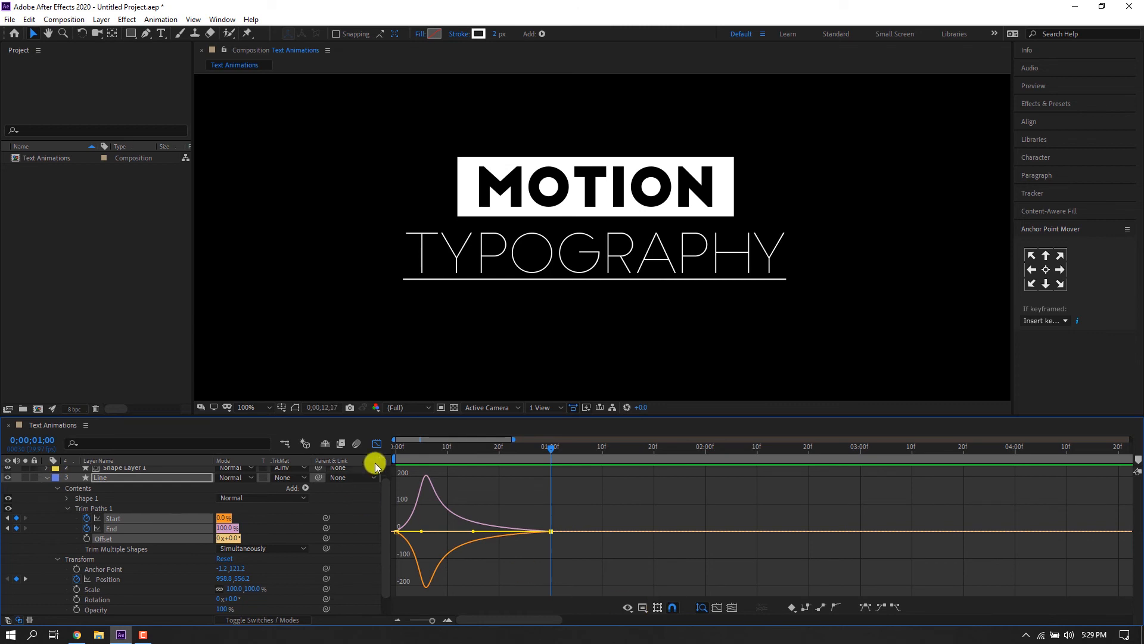
{"action": "left_click", "coordinate": [377, 444]}
Shift the Line, Box and TYPOGRAPHY layers to start at 10 frames.
{"action": "key", "text": "space"}
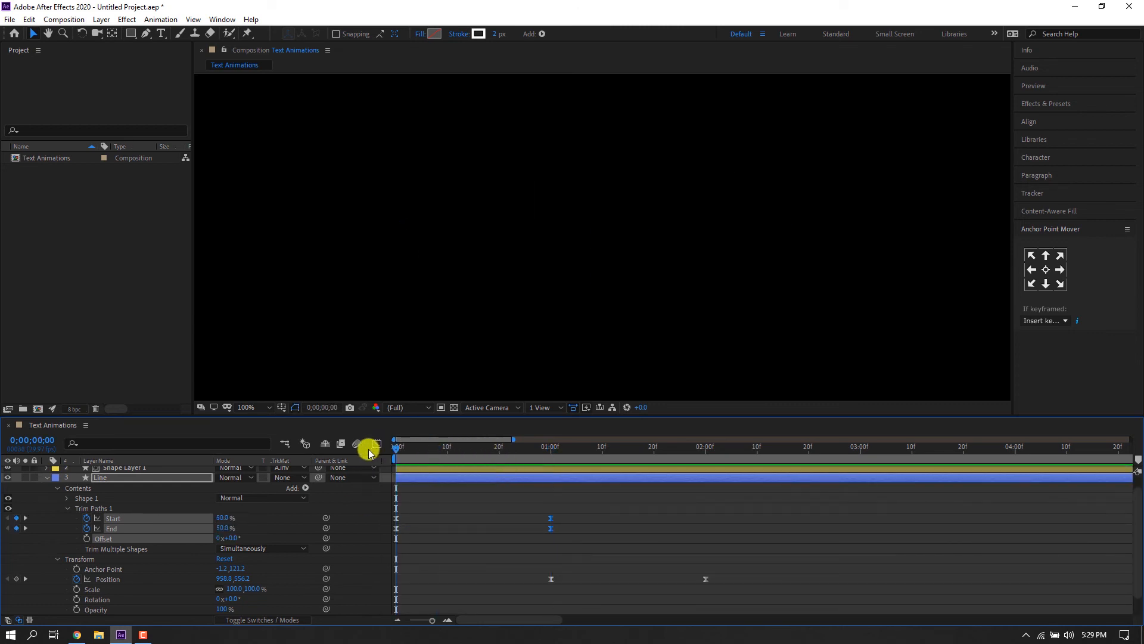
{"action": "left_click_drag", "start_coordinate": [434, 453], "coordinate": [493, 459]}
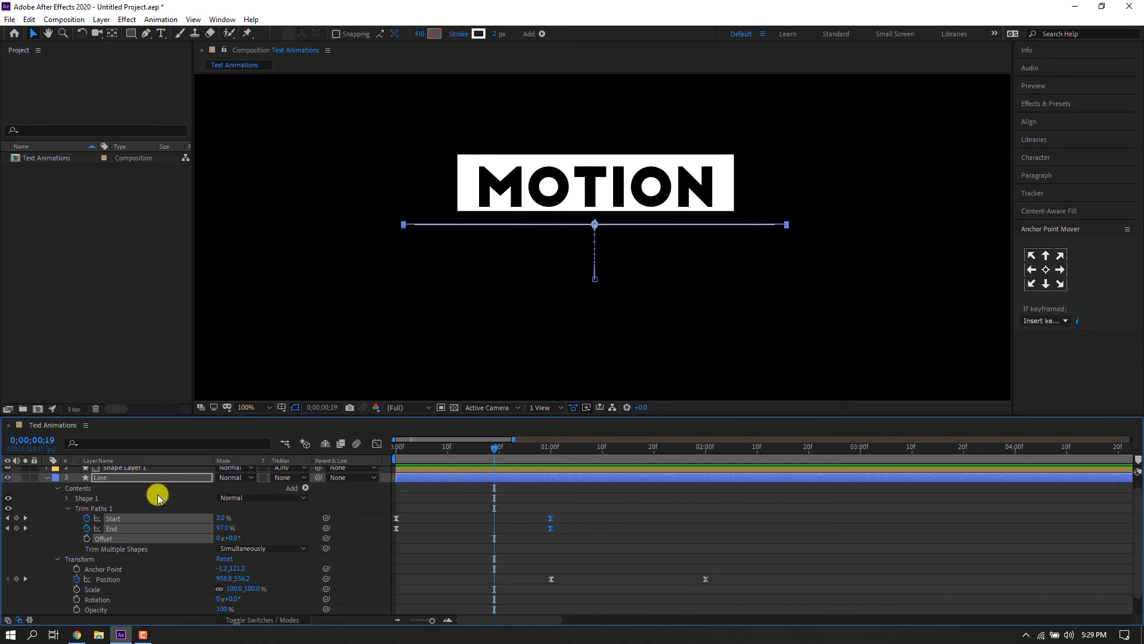
{"action": "key", "text": "u"}
{"action": "left_click", "coordinate": [425, 541], "text": "shift"}
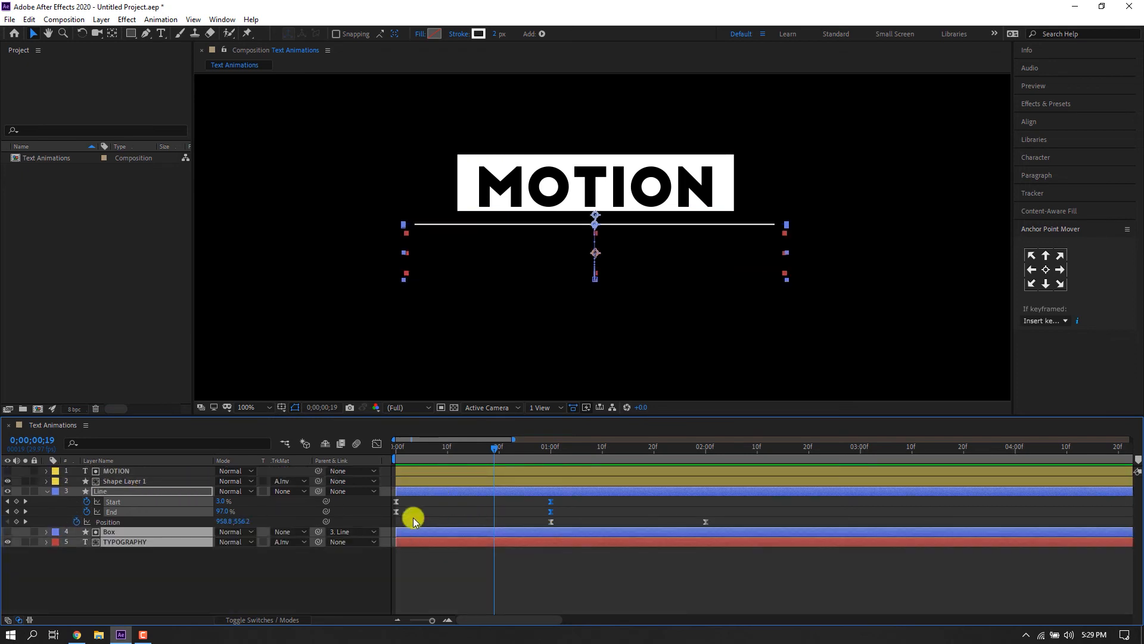
{"action": "left_click", "coordinate": [418, 493]}
{"action": "left_click_drag", "start_coordinate": [417, 490], "coordinate": [468, 490]}
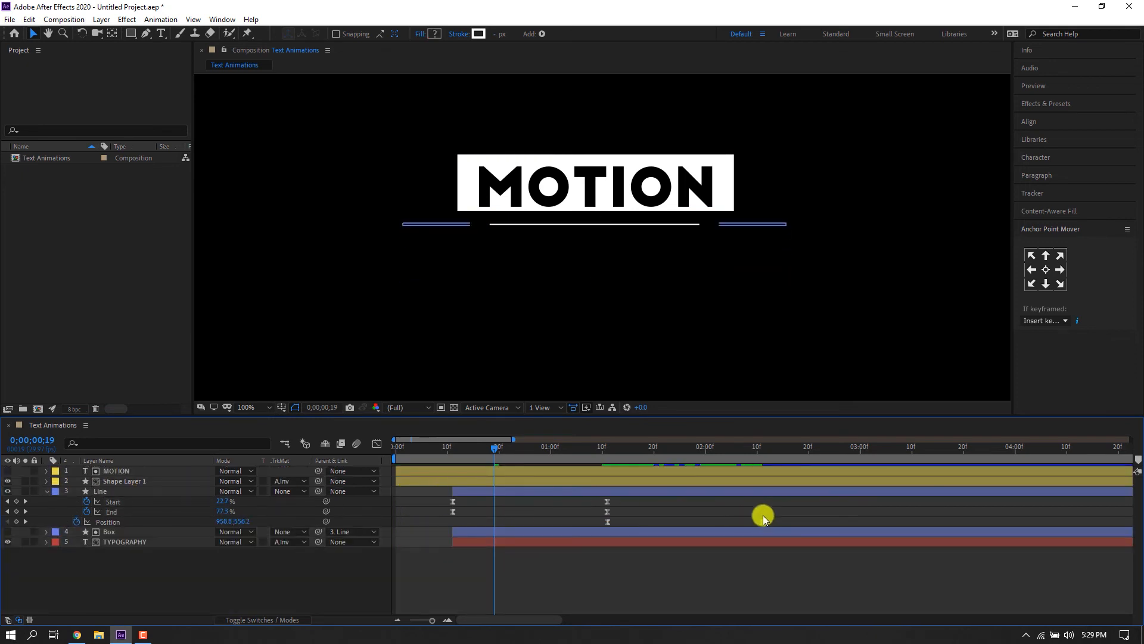
Move the Line's Position keyframes a few frames later and preview.
{"action": "left_click_drag", "start_coordinate": [784, 521], "coordinate": [633, 521]}
{"action": "key", "text": "space"}
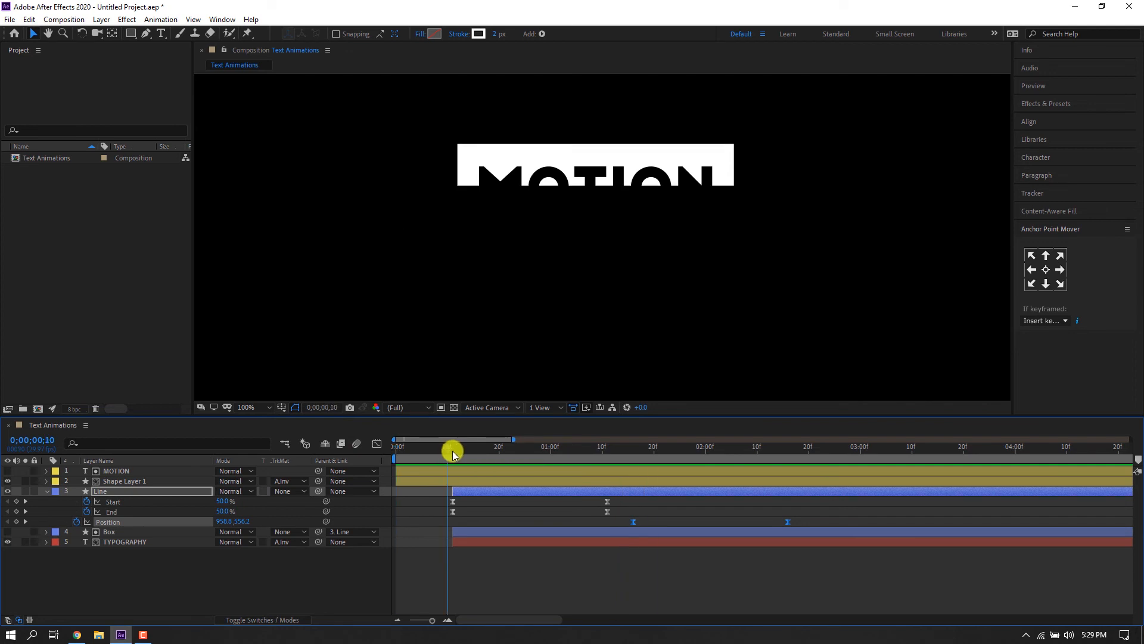
Shift the Line, Box and TYPOGRAPHY layers to start at 20 frames and preview the result.
{"action": "left_click", "coordinate": [426, 451]}
{"action": "left_click_drag", "start_coordinate": [424, 452], "coordinate": [508, 460]}
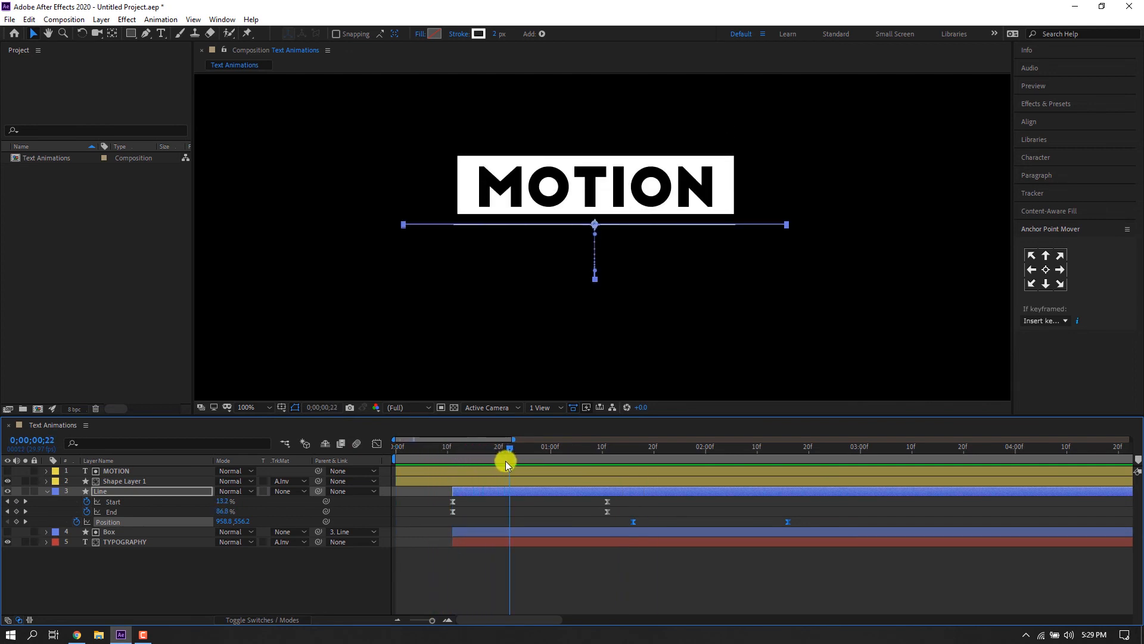
{"action": "left_click", "coordinate": [456, 531], "text": "shift"}
{"action": "left_click_drag", "start_coordinate": [465, 492], "coordinate": [513, 488]}
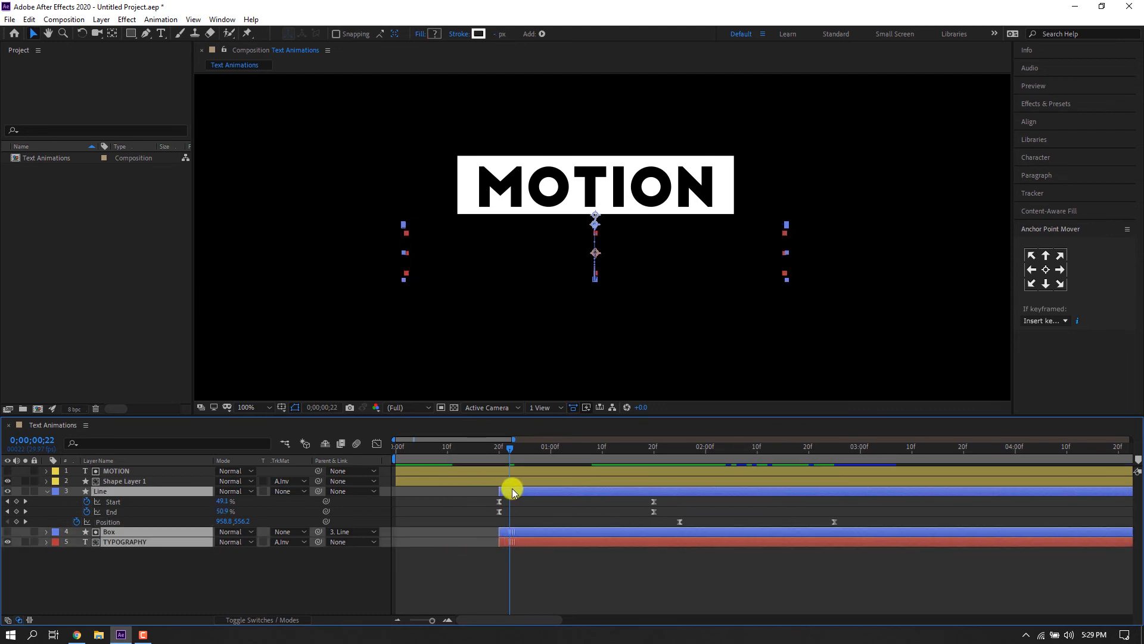
{"action": "key", "text": "Home"}
{"action": "key", "text": "space"}
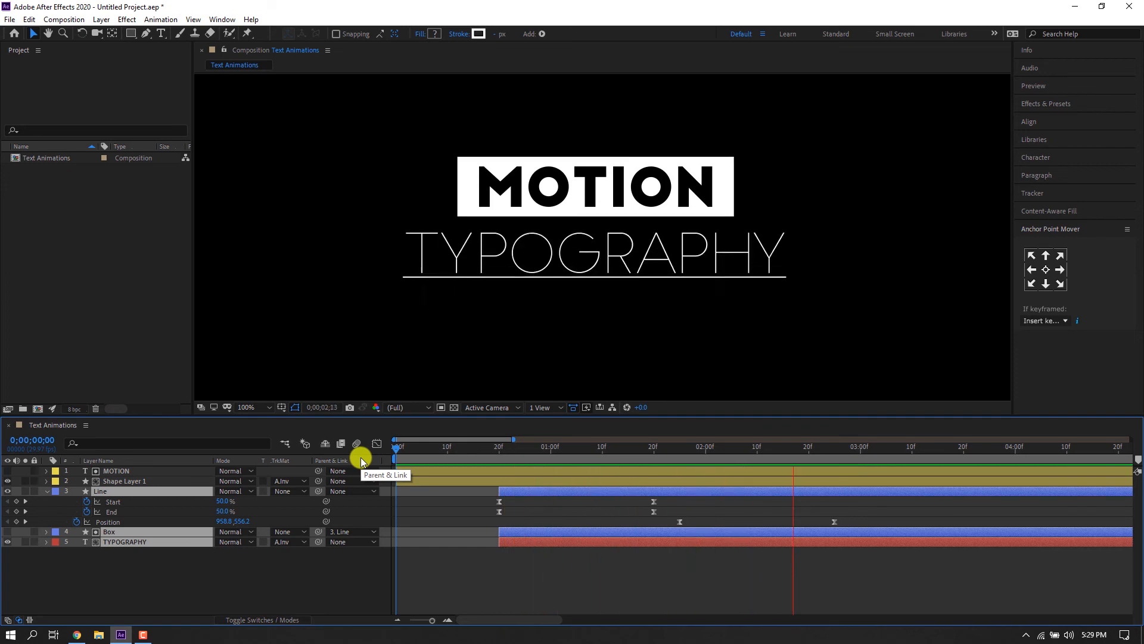
Scrub through the end of the animation and inspect the TYPOGRAPHY, Box and Line layers.
{"action": "left_click", "coordinate": [829, 453]}
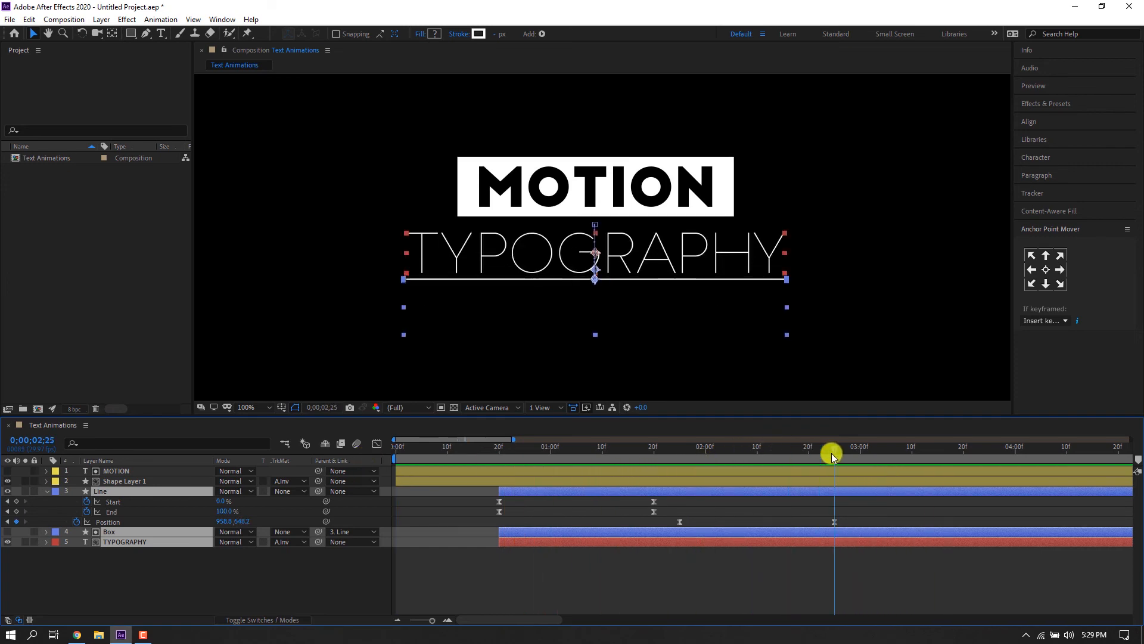
{"action": "left_click", "coordinate": [770, 544]}
{"action": "left_click", "coordinate": [768, 544]}
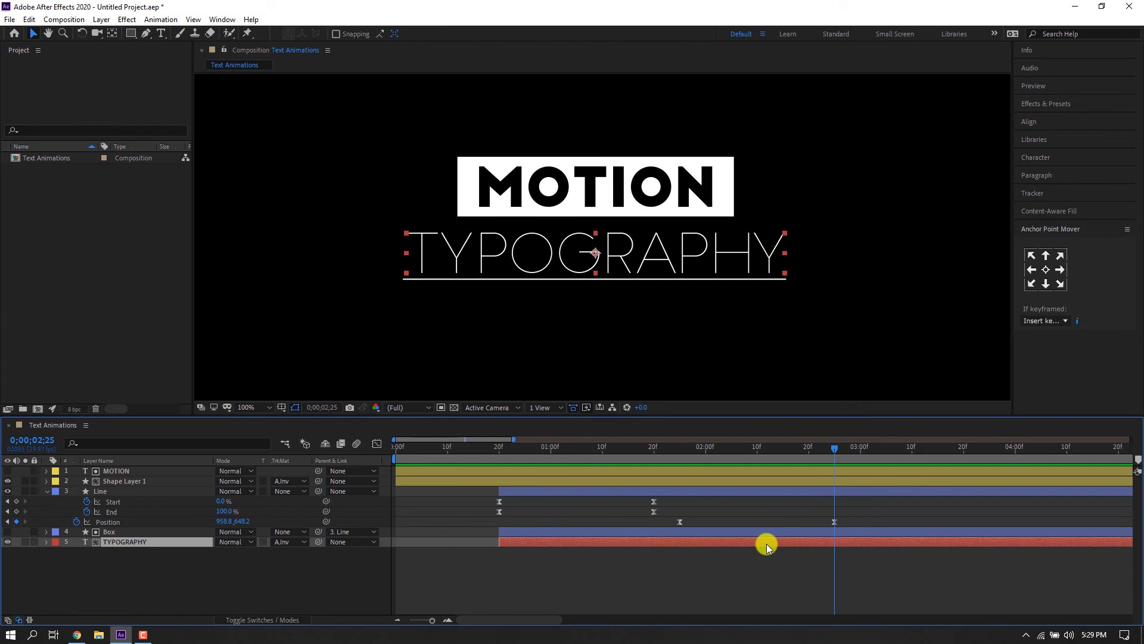
{"action": "key", "text": "Return"}
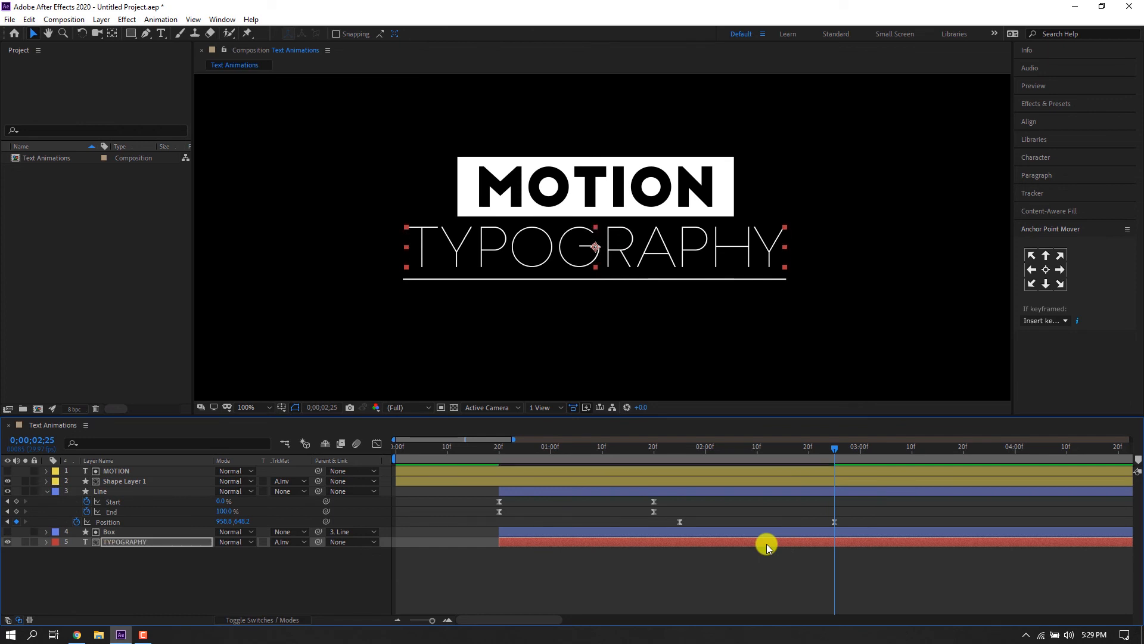
{"action": "left_click", "coordinate": [770, 533]}
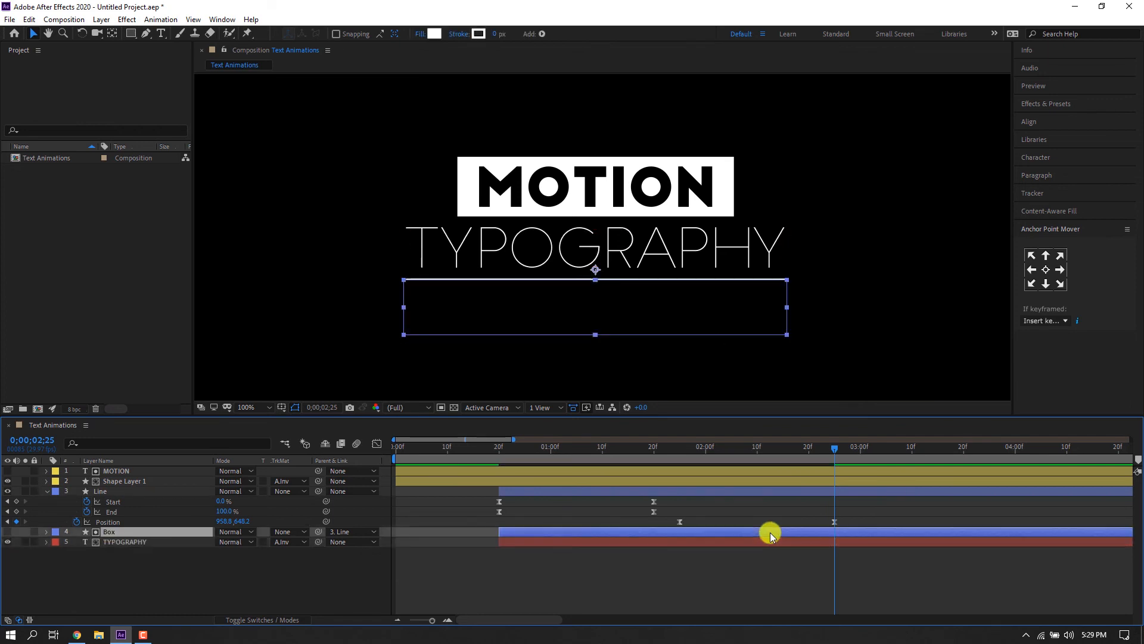
{"action": "left_click", "coordinate": [815, 490]}
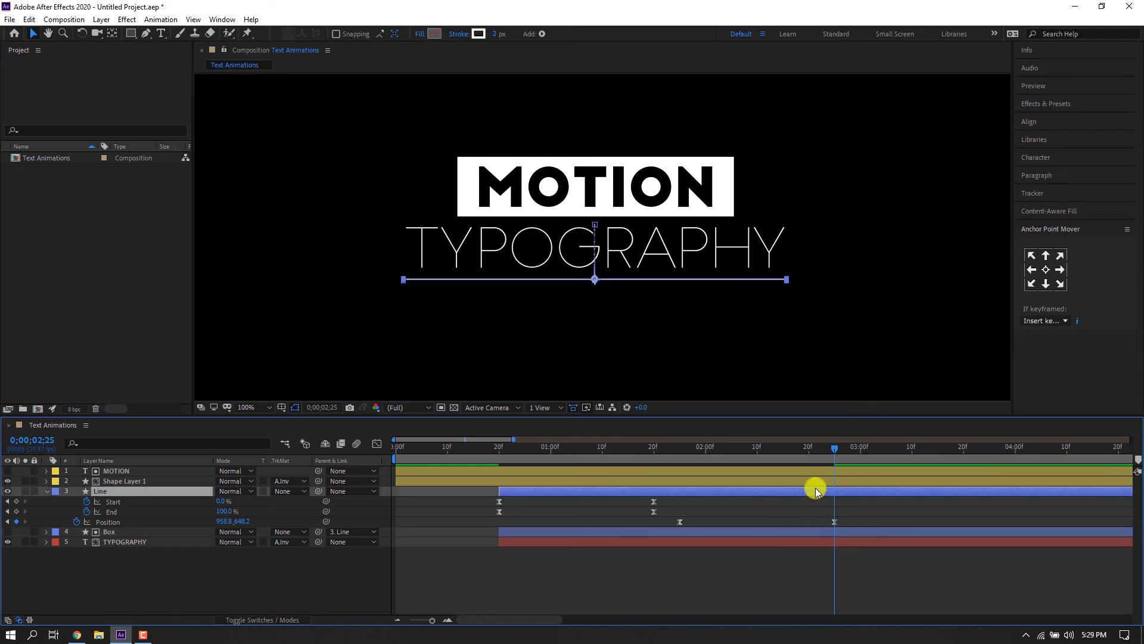
{"action": "left_click_drag", "start_coordinate": [644, 444], "coordinate": [255, 452]}
{"action": "left_click", "coordinate": [46, 491]}
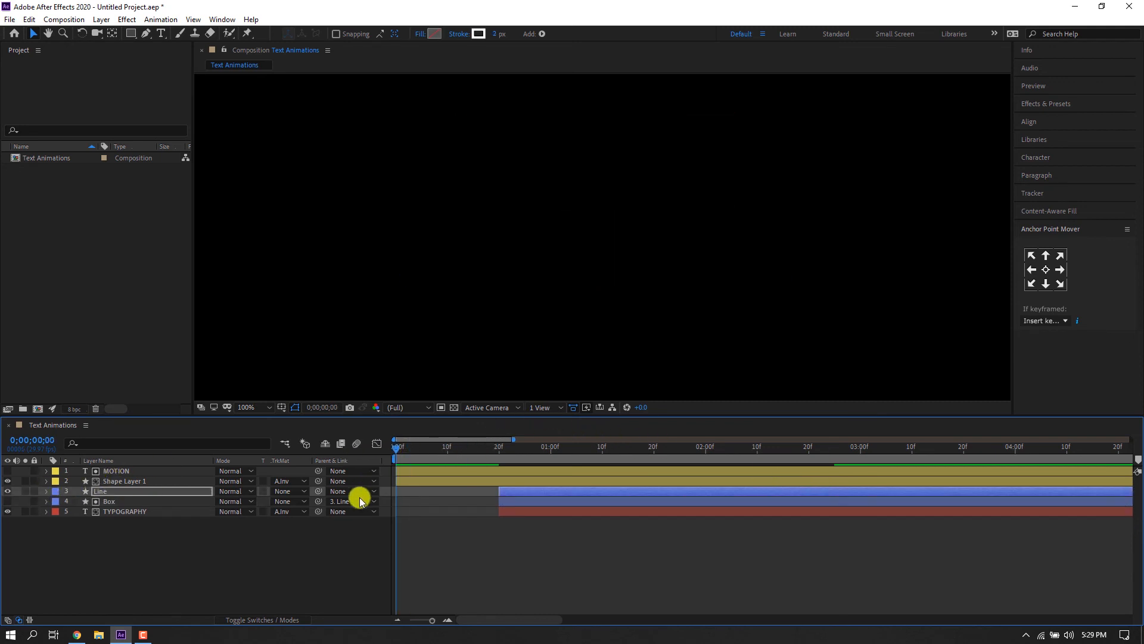
Fit the composition in the viewer at half resolution and preview the animation.
{"action": "left_click", "coordinate": [248, 406]}
{"action": "left_click", "coordinate": [266, 208]}
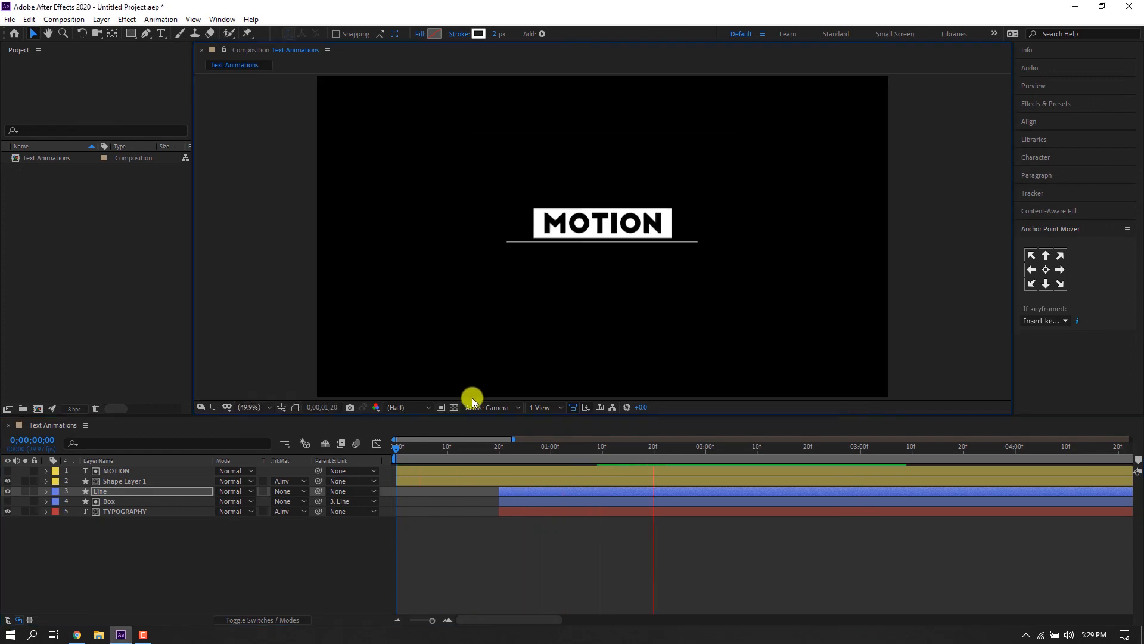
{"action": "left_click", "coordinate": [342, 460]}
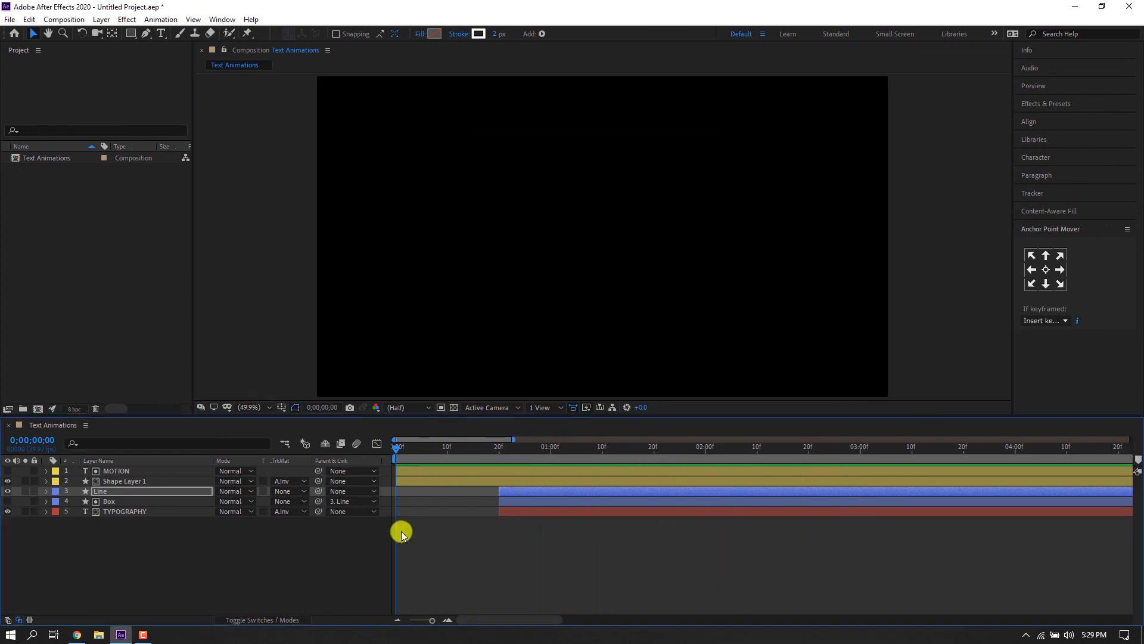
{"action": "key", "text": "space"}
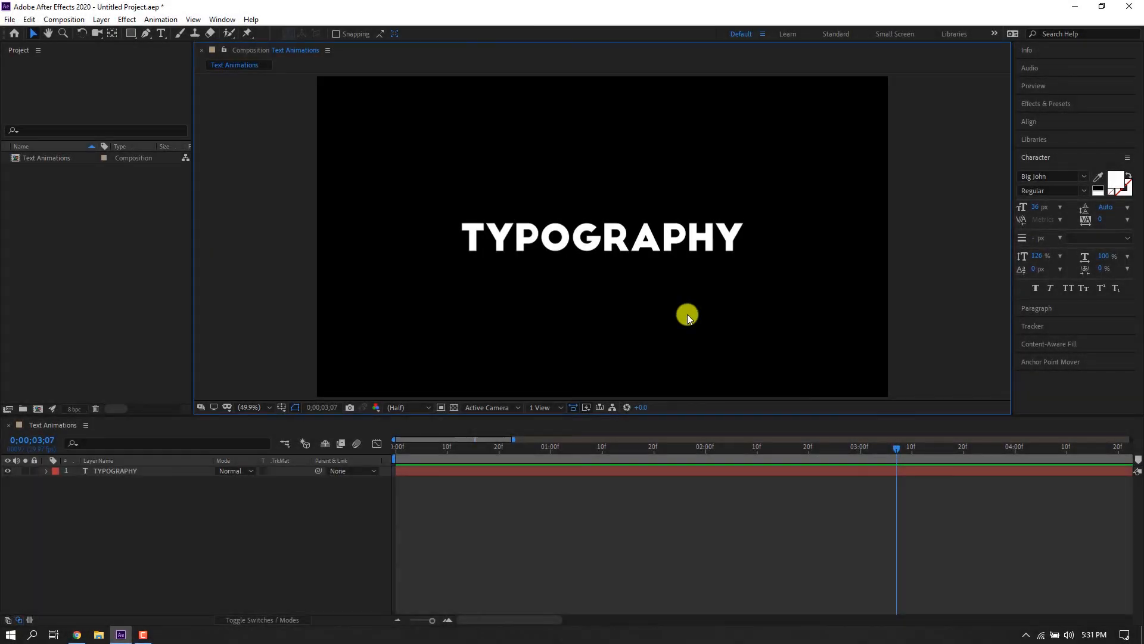
Add a Scale animator to the TYPOGRAPHY text layer and set its Scale to 0%.
{"action": "left_click", "coordinate": [43, 475]}
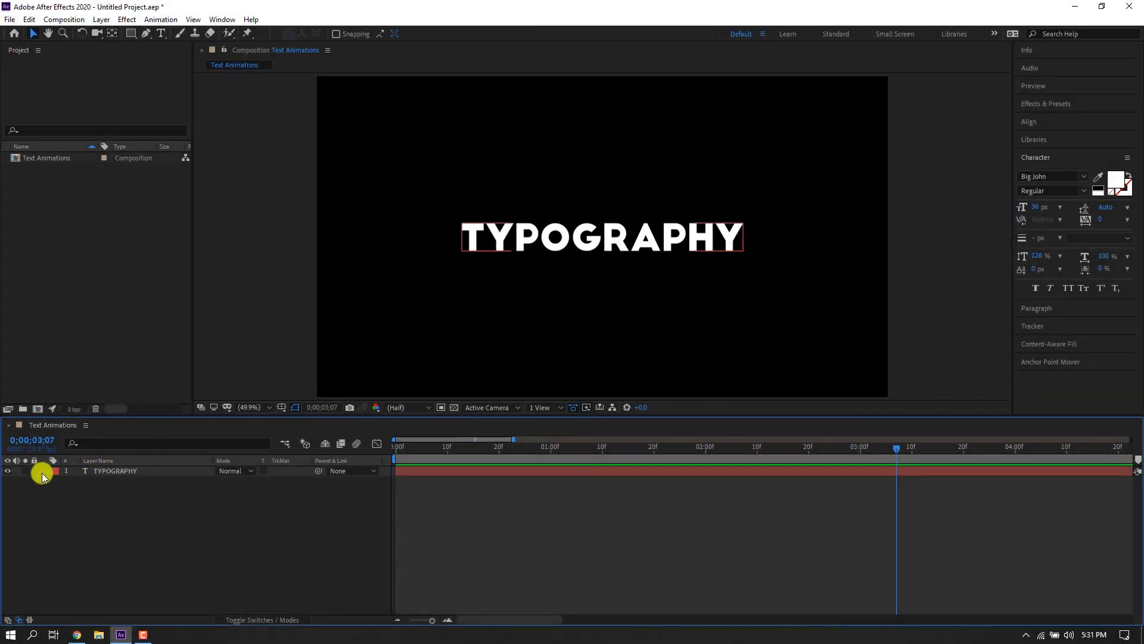
{"action": "left_click", "coordinate": [303, 481]}
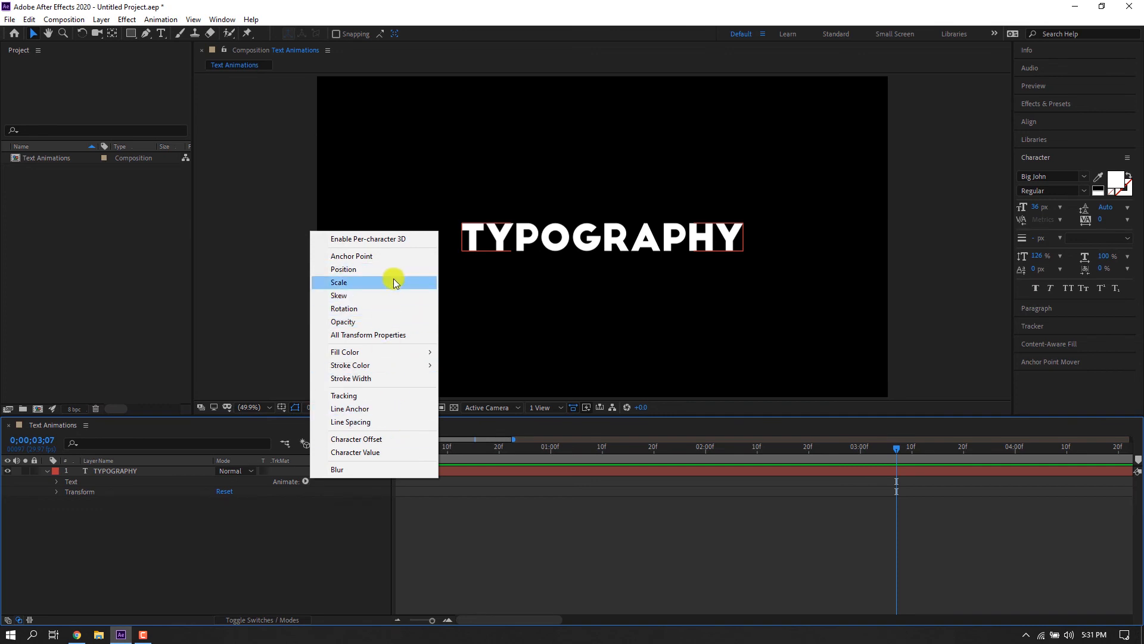
{"action": "left_click", "coordinate": [350, 284]}
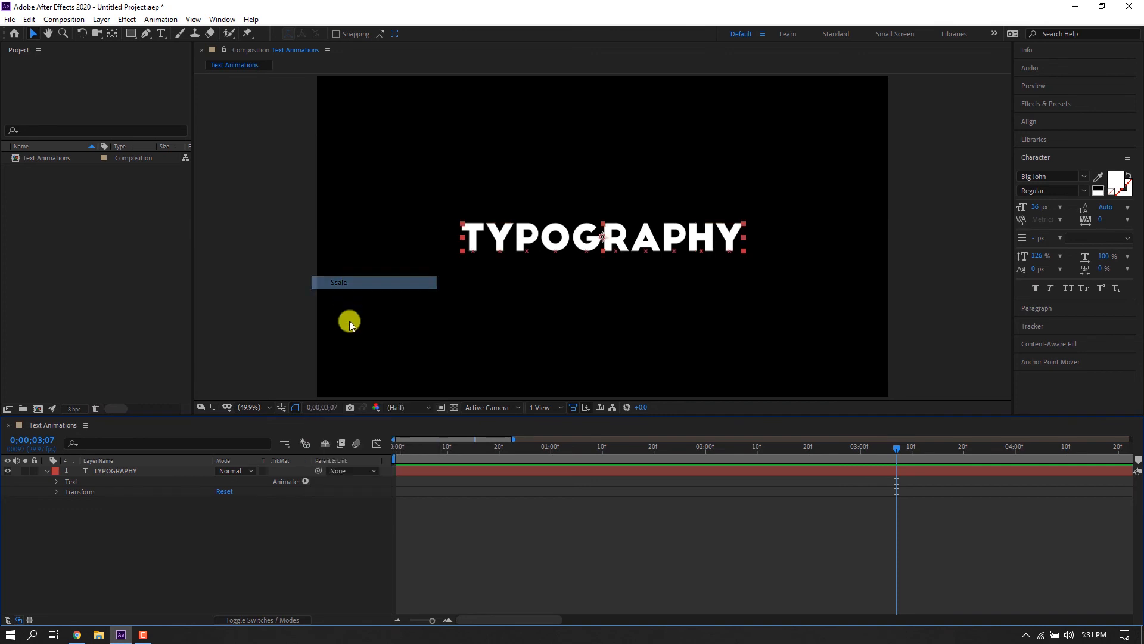
{"action": "left_click_drag", "start_coordinate": [417, 452], "coordinate": [288, 470]}
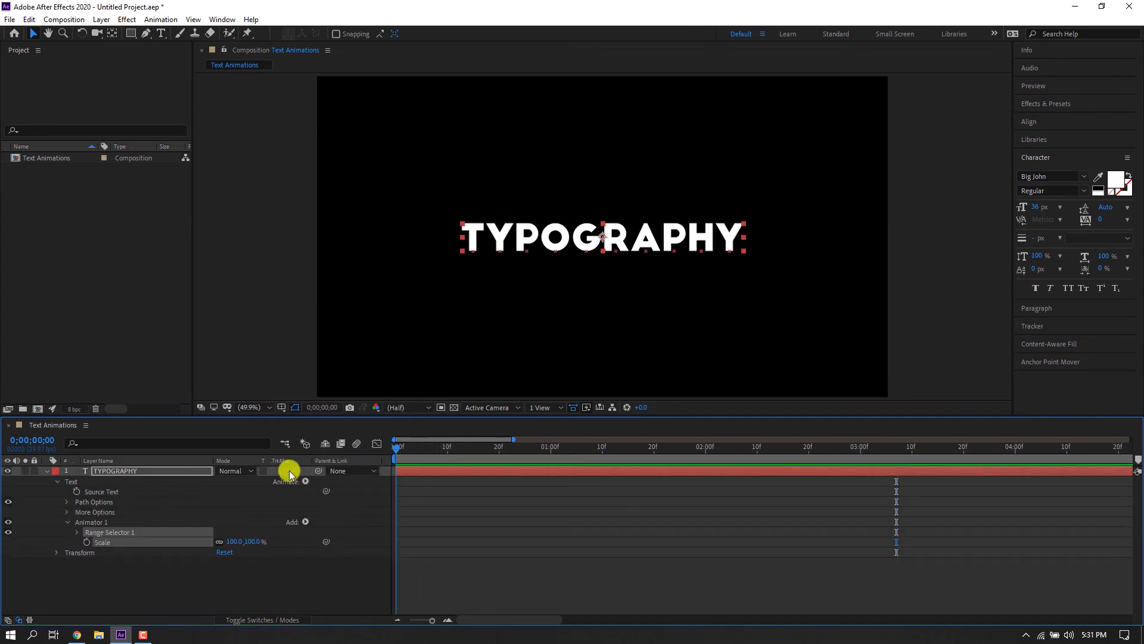
{"action": "left_click", "coordinate": [78, 532]}
{"action": "left_click_drag", "start_coordinate": [233, 588], "coordinate": [176, 586]}
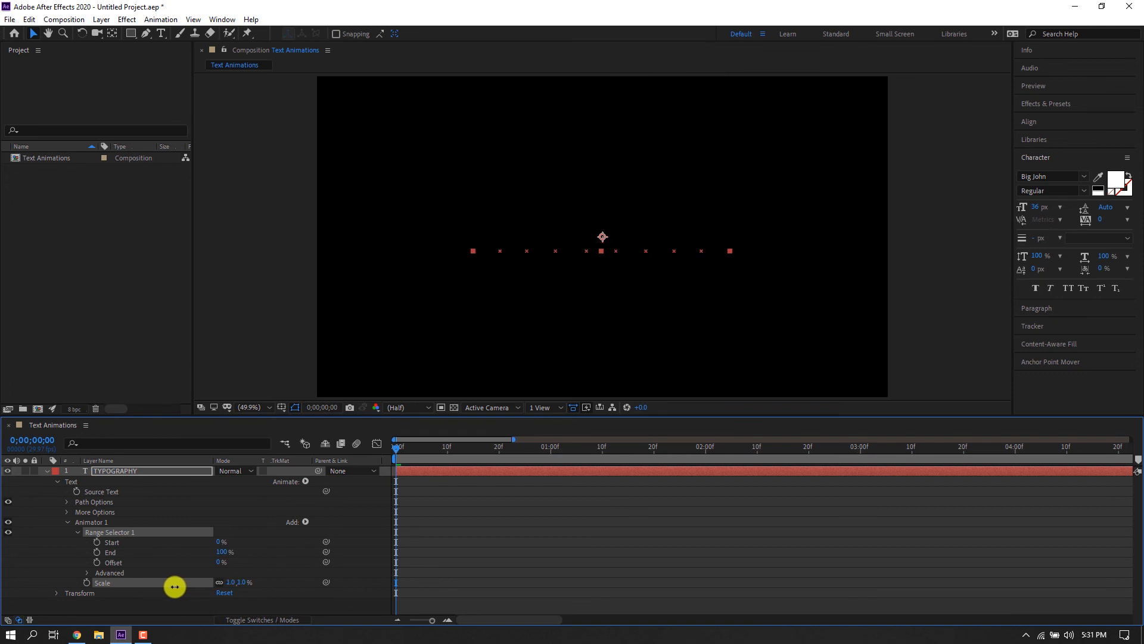
{"action": "left_click", "coordinate": [230, 582]}
{"action": "type", "text": "0"}
{"action": "key", "text": "Return"}
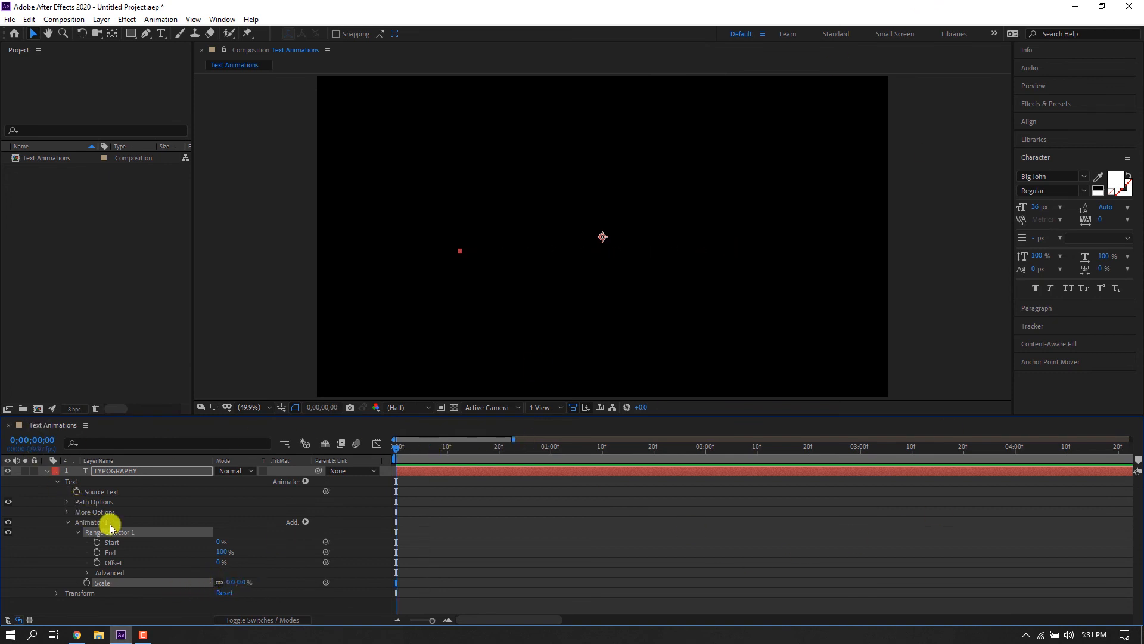
Keyframe Range Selector 1 Start from 0% at frame 0 to 100% at 1:20, and preview.
{"action": "mouse_move", "coordinate": [220, 541]}
{"action": "left_mouse_down"}
{"action": "mouse_move", "coordinate": [306, 537]}
{"action": "mouse_move", "coordinate": [206, 537]}
{"action": "left_mouse_up"}
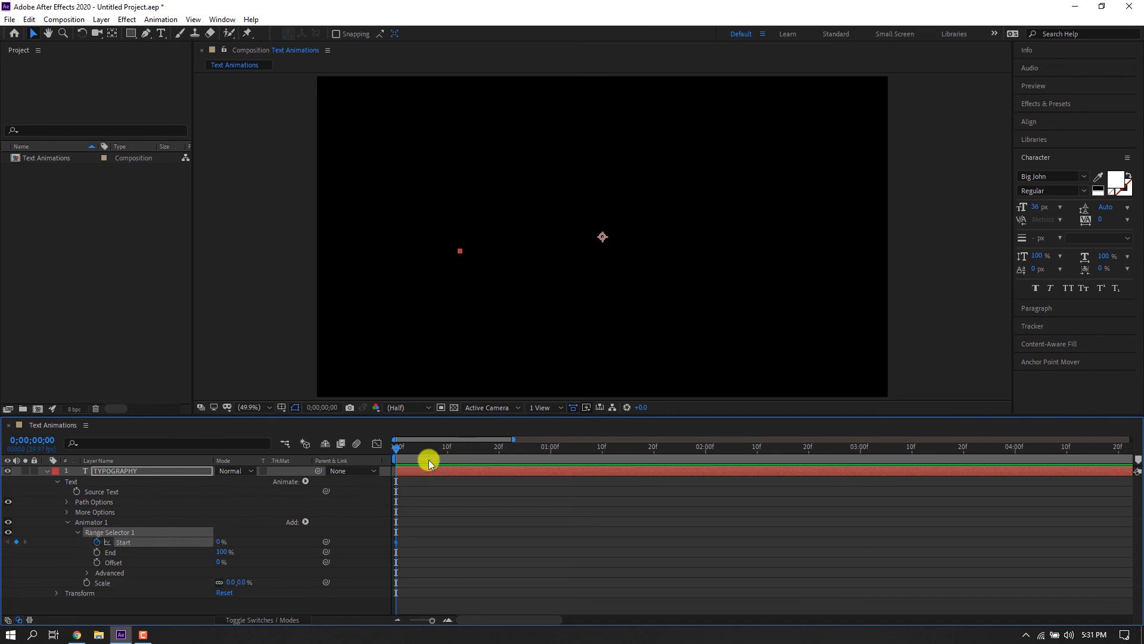
{"action": "left_click_drag", "start_coordinate": [643, 462], "coordinate": [655, 459]}
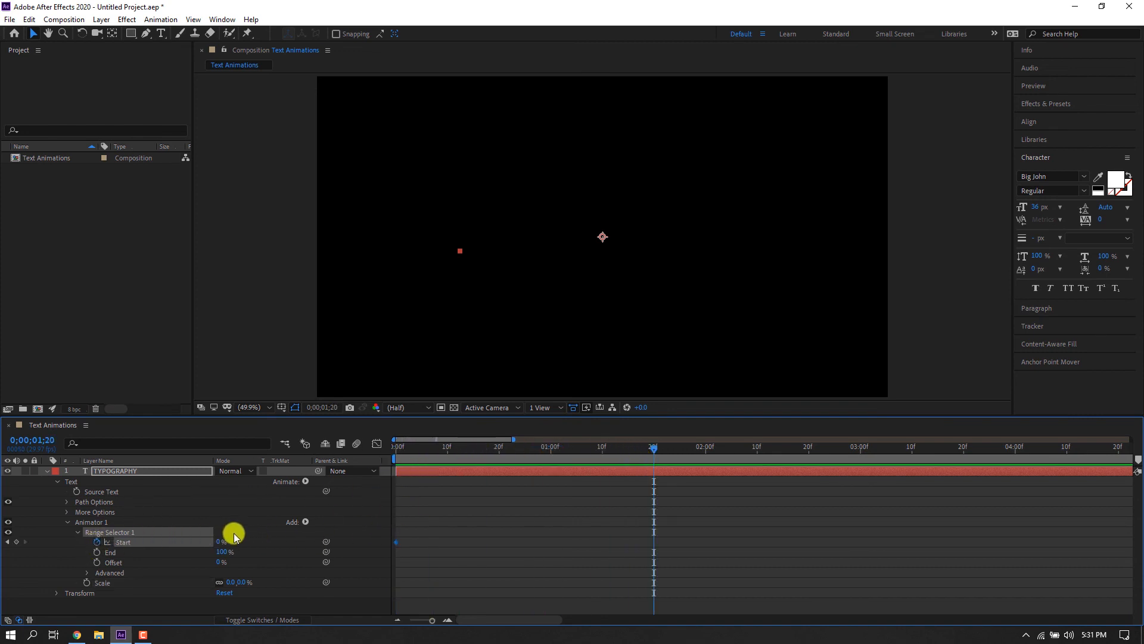
{"action": "left_click_drag", "start_coordinate": [223, 542], "coordinate": [355, 534]}
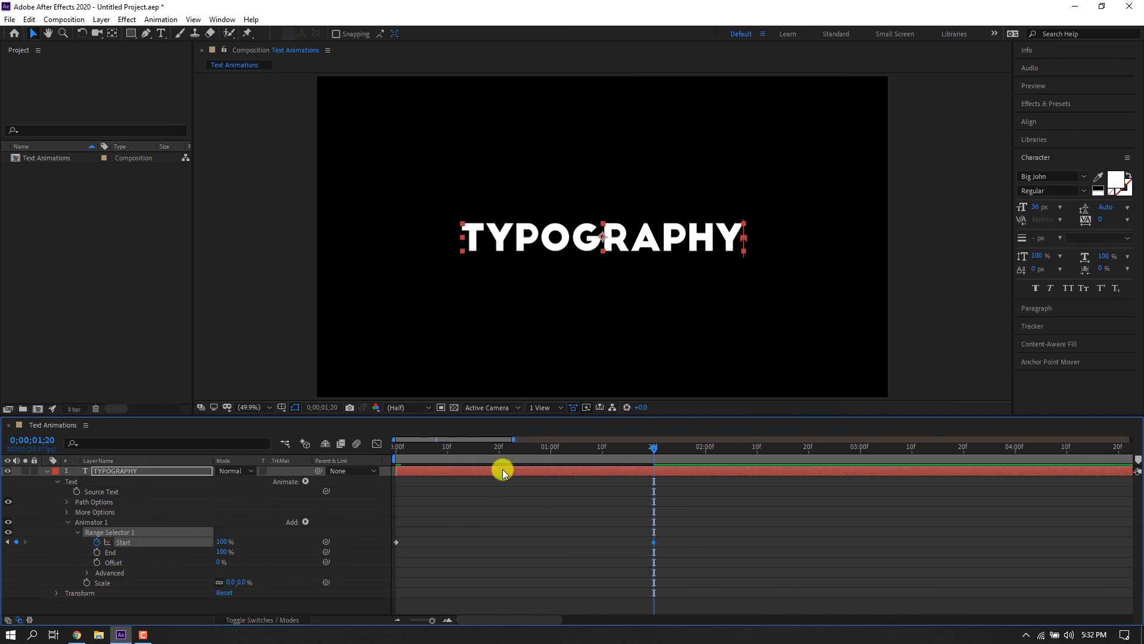
{"action": "left_click_drag", "start_coordinate": [500, 456], "coordinate": [396, 456]}
{"action": "key", "text": "space"}
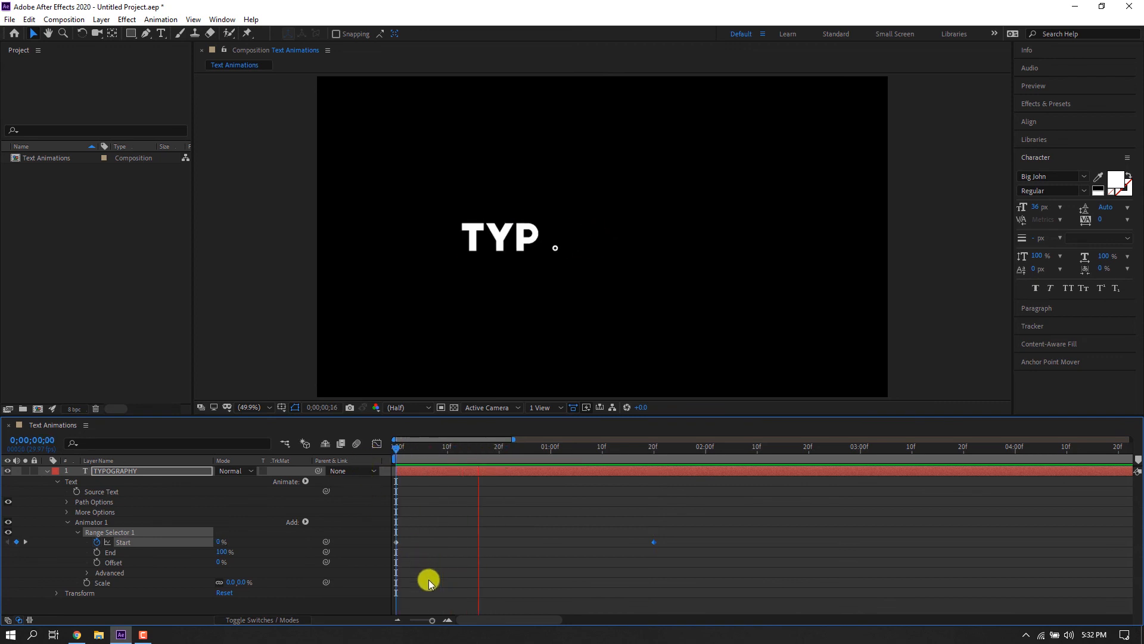
Add a second Scale animator to the TYPOGRAPHY layer and set its Scale to about 121%.
{"action": "left_click", "coordinate": [652, 452]}
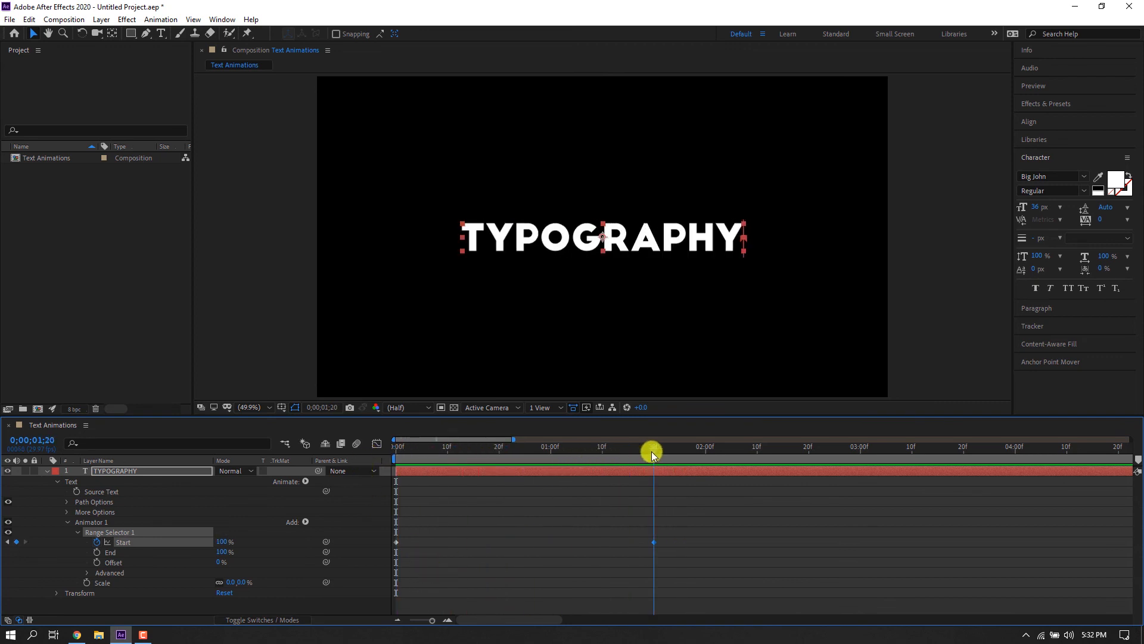
{"action": "left_click", "coordinate": [257, 535]}
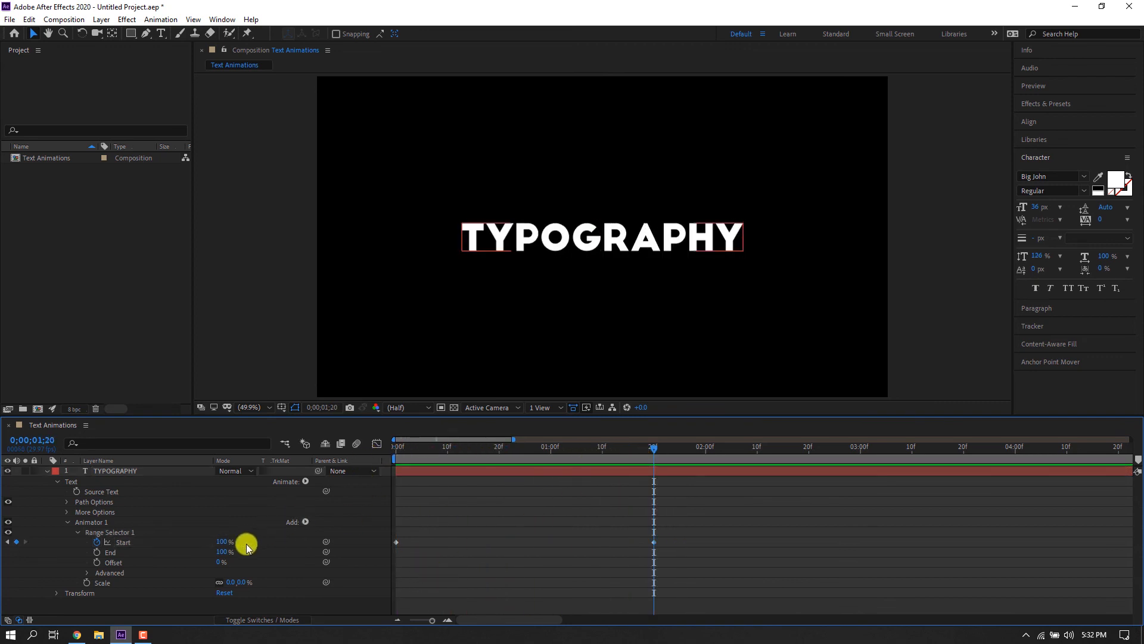
{"action": "left_click", "coordinate": [77, 534]}
{"action": "left_click", "coordinate": [68, 523]}
{"action": "left_click", "coordinate": [305, 478]}
{"action": "left_click", "coordinate": [304, 480]}
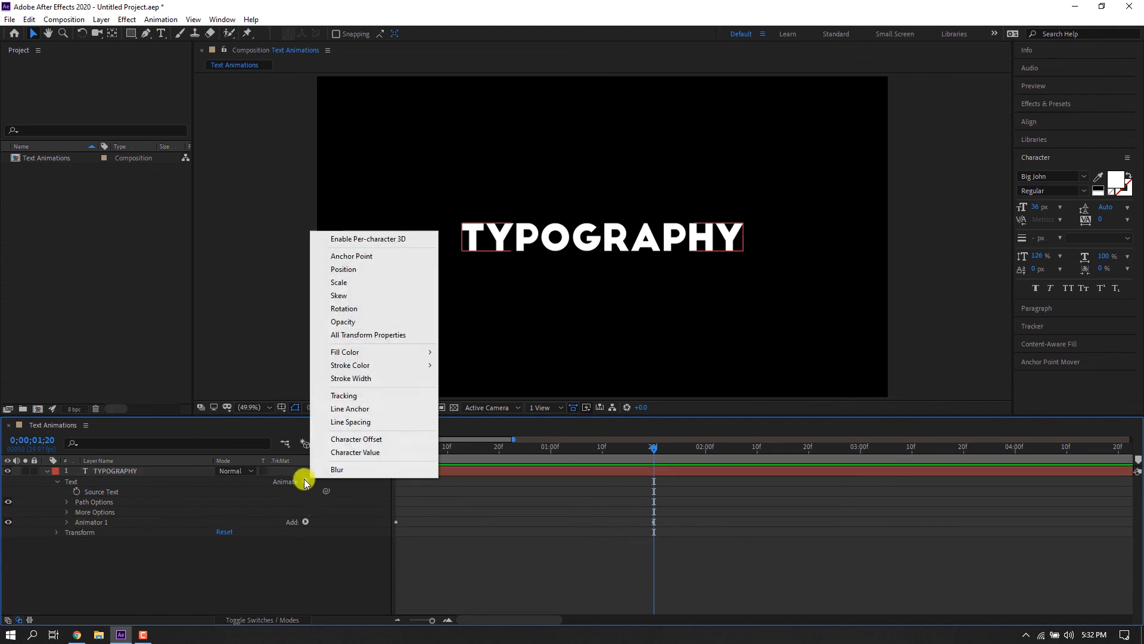
{"action": "left_click", "coordinate": [399, 283]}
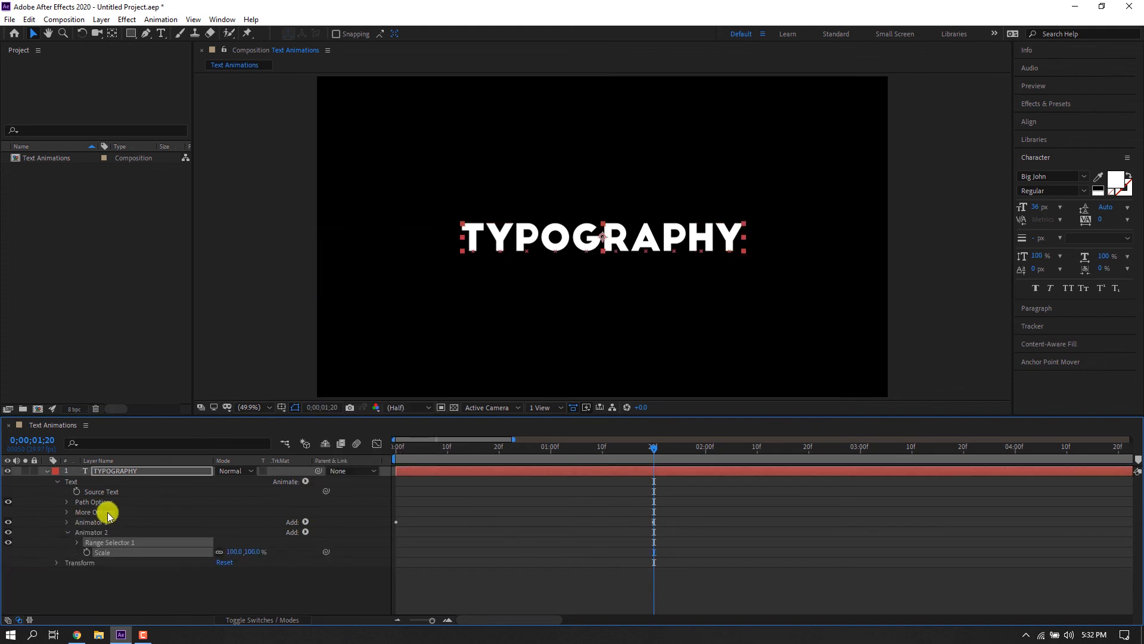
{"action": "left_click", "coordinate": [77, 542]}
{"action": "left_click_drag", "start_coordinate": [411, 448], "coordinate": [489, 447]}
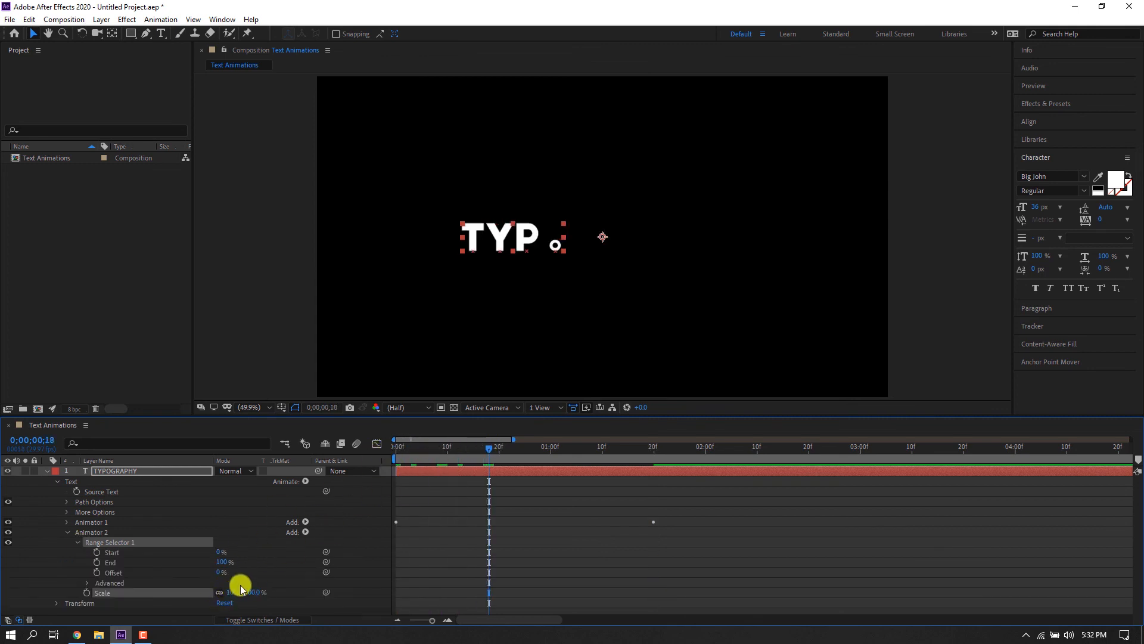
{"action": "left_click_drag", "start_coordinate": [237, 589], "coordinate": [246, 589]}
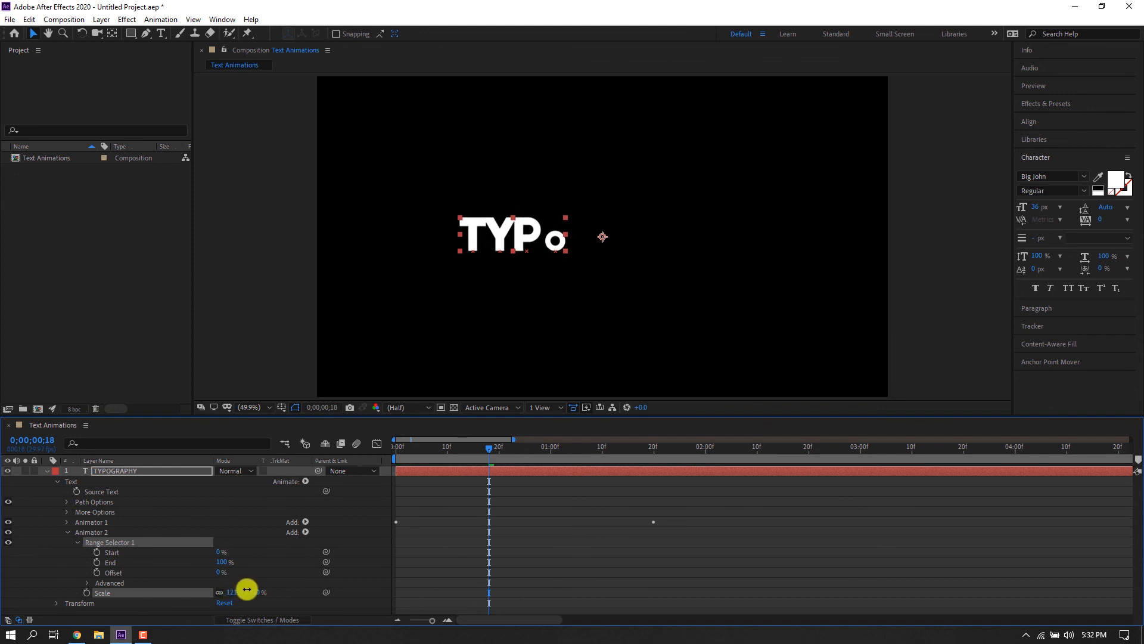
{"action": "left_click_drag", "start_coordinate": [449, 459], "coordinate": [372, 465]}
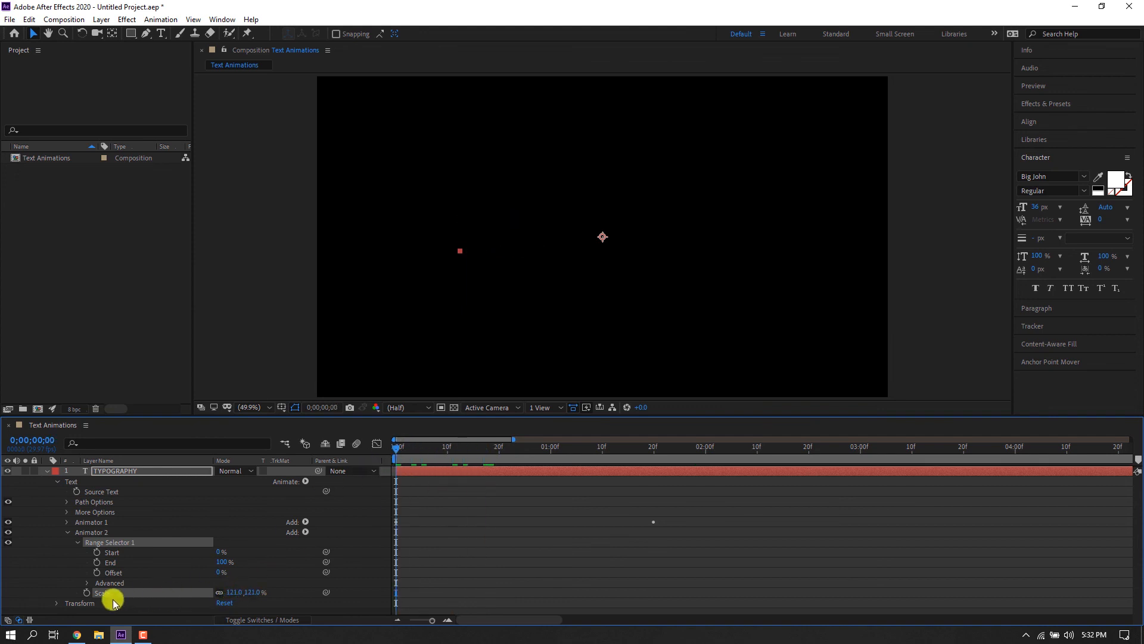
Keyframe Animator 2's Range Selector Start from 0% at frame 0 to 100% at 1:20.
{"action": "left_click", "coordinate": [97, 551]}
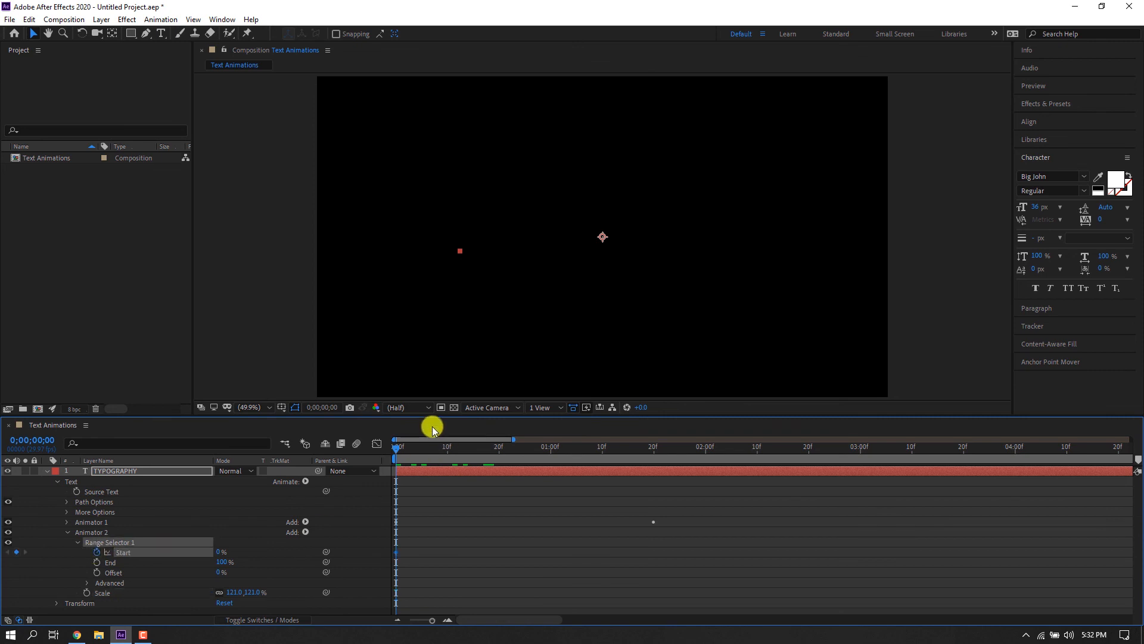
{"action": "left_click_drag", "start_coordinate": [434, 447], "coordinate": [654, 456]}
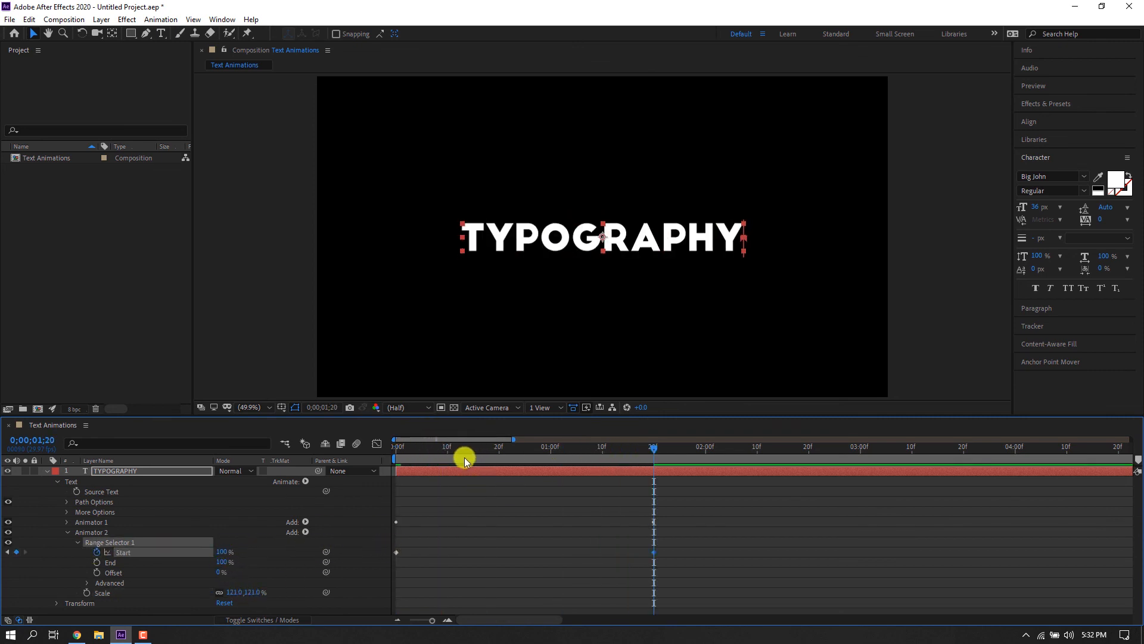
{"action": "left_click_drag", "start_coordinate": [464, 455], "coordinate": [351, 462]}
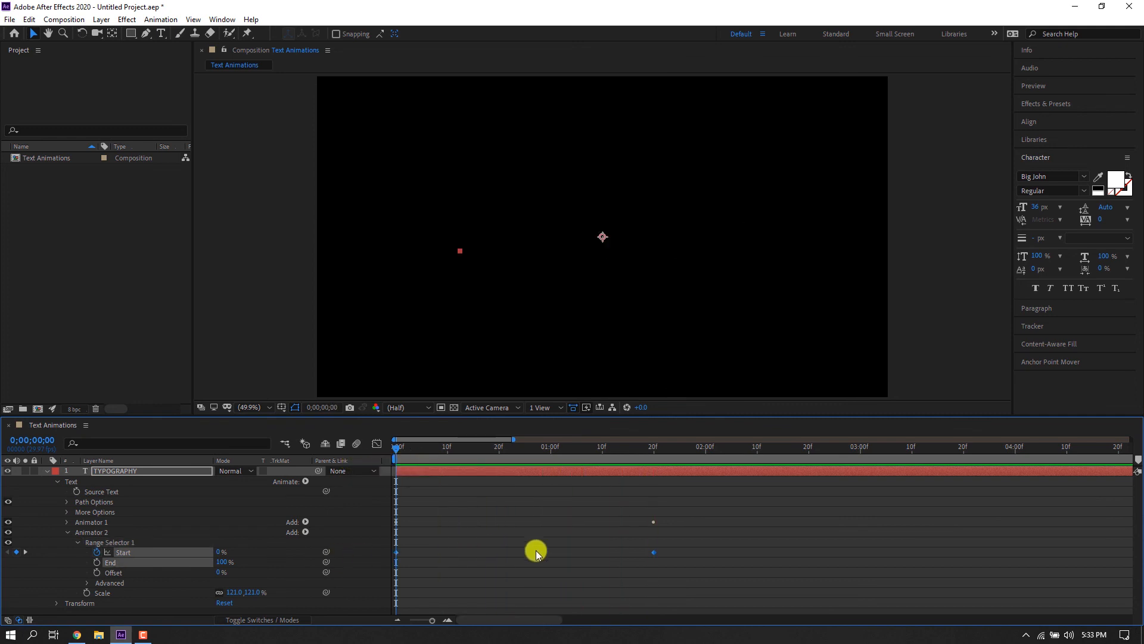
Shift Animator 2's Start keyframes several frames later and preview the animation.
{"action": "key", "text": "u"}
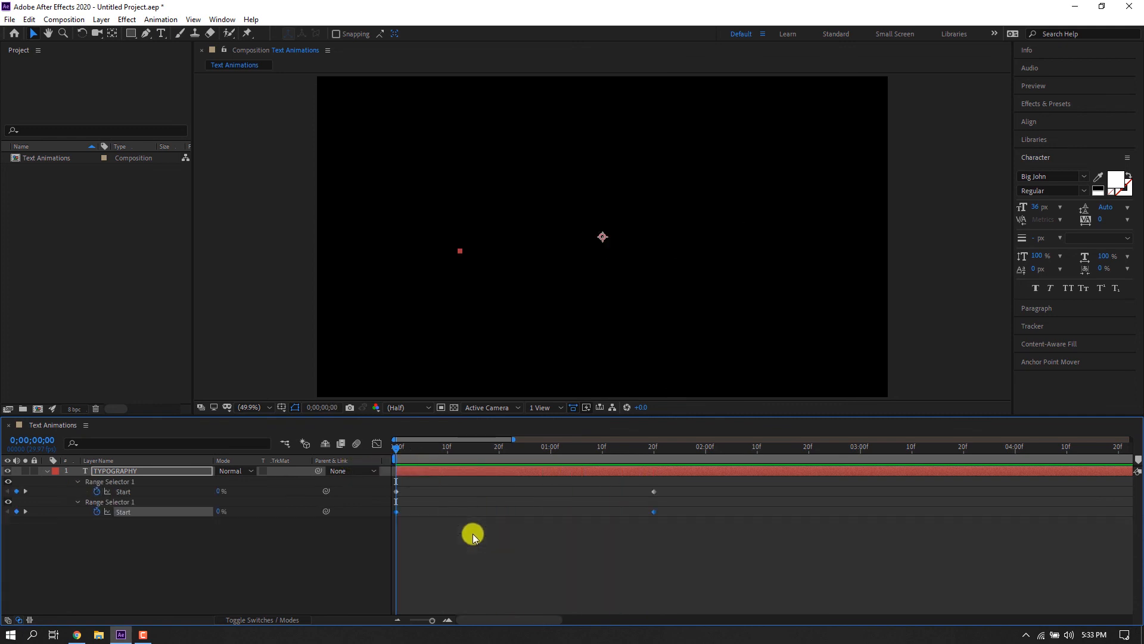
{"action": "left_click_drag", "start_coordinate": [680, 550], "coordinate": [449, 513]}
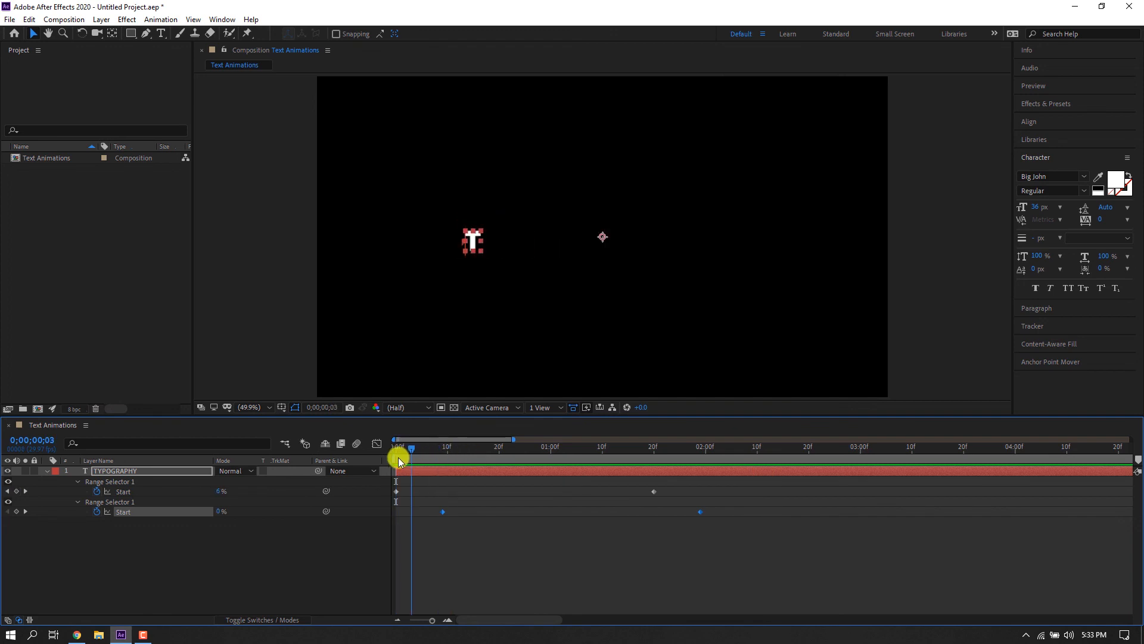
{"action": "key", "text": "space"}
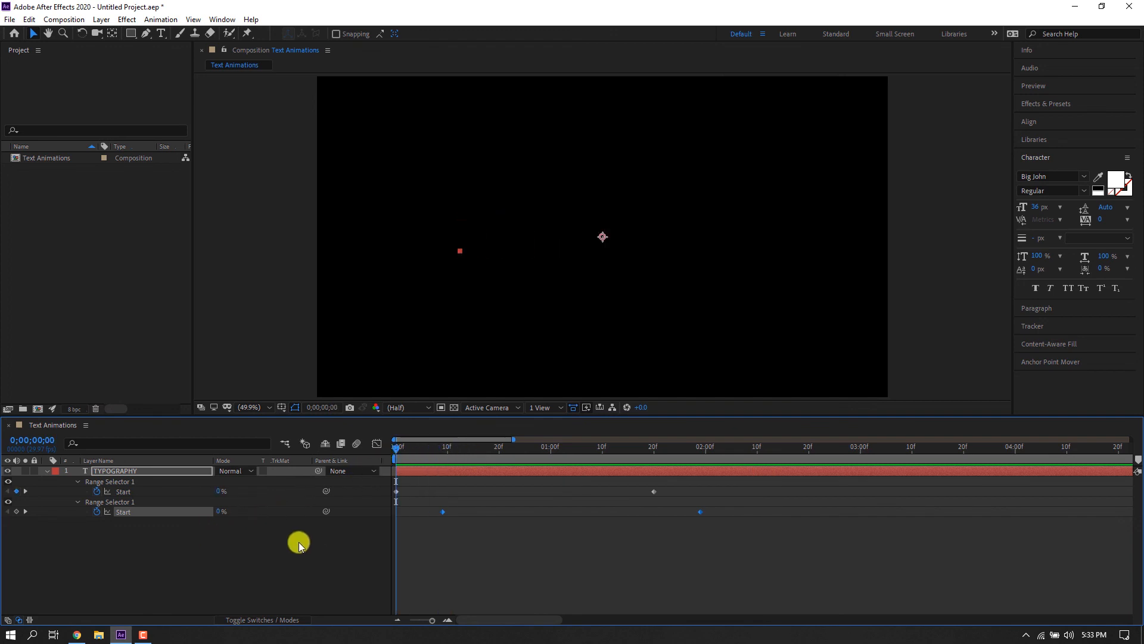
Increase Animator 2's Scale to 138% and preview the animation.
{"action": "left_click", "coordinate": [53, 471]}
{"action": "left_click", "coordinate": [51, 471]}
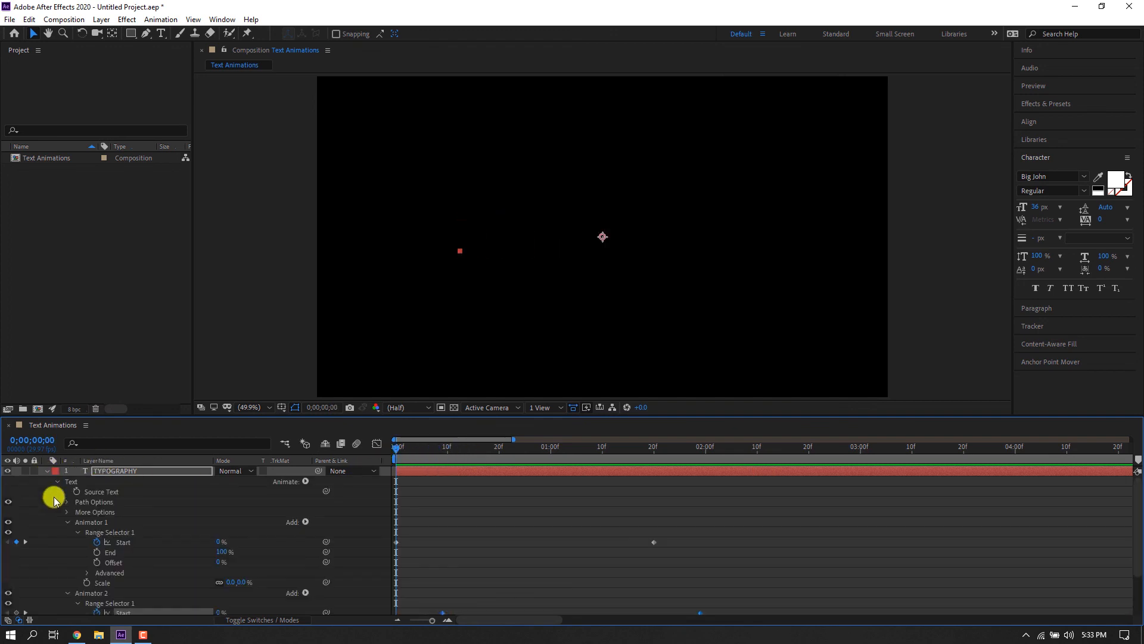
{"action": "scroll", "coordinate": [74, 581], "scroll_direction": "down", "scroll_amount": 2}
{"action": "scroll", "coordinate": [211, 587], "scroll_direction": "down", "scroll_amount": 2}
{"action": "left_click", "coordinate": [307, 574]}
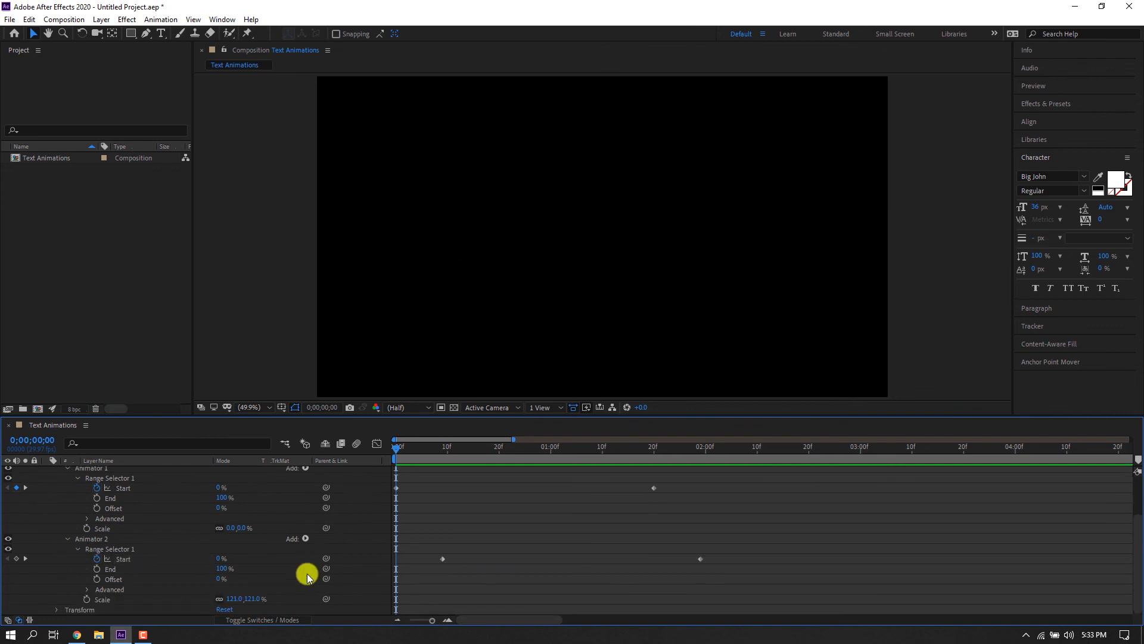
{"action": "left_click_drag", "start_coordinate": [239, 599], "coordinate": [258, 598]}
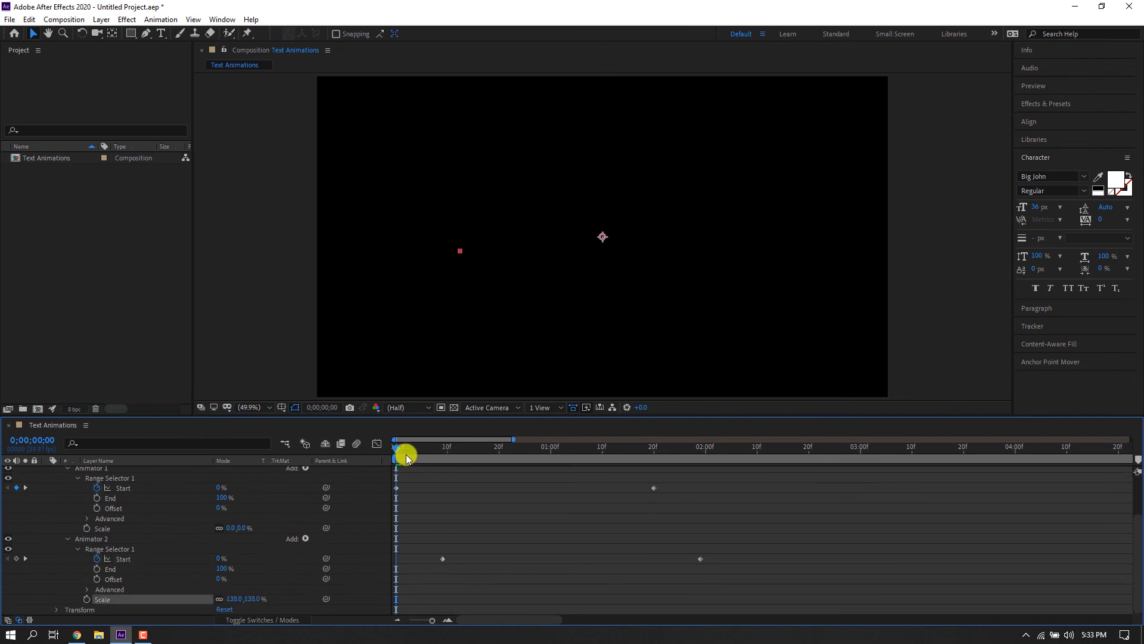
{"action": "key", "text": "space"}
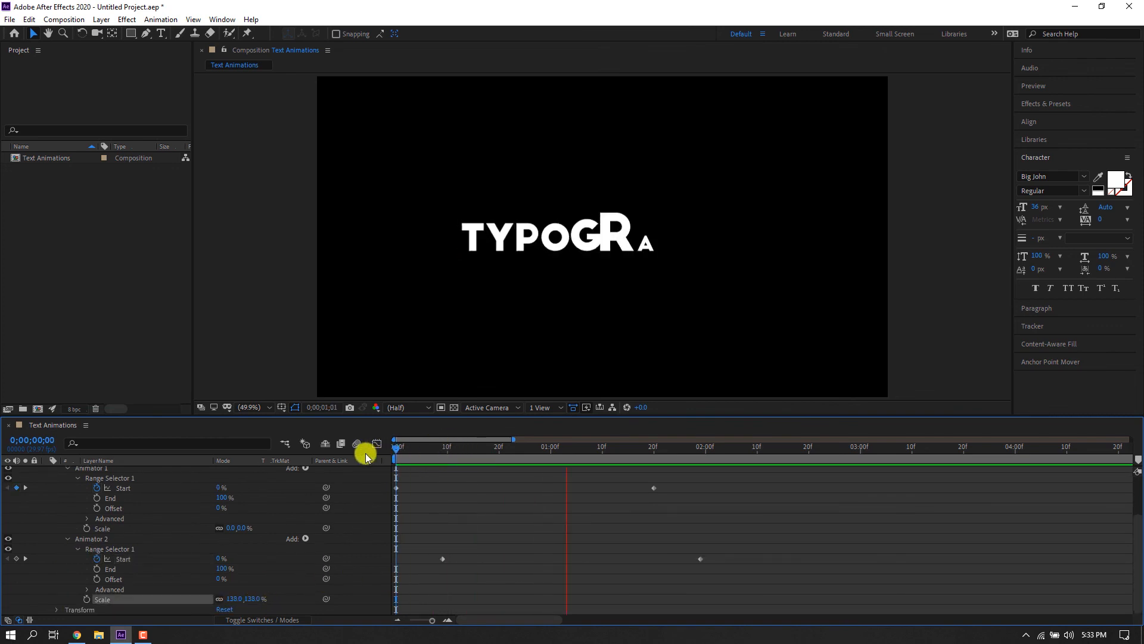
Apply Easy Ease to all Start keyframes of both animators and preview.
{"action": "left_click_drag", "start_coordinate": [740, 581], "coordinate": [381, 466]}
{"action": "right_click", "coordinate": [440, 556]}
{"action": "mouse_move", "coordinate": [512, 548]}
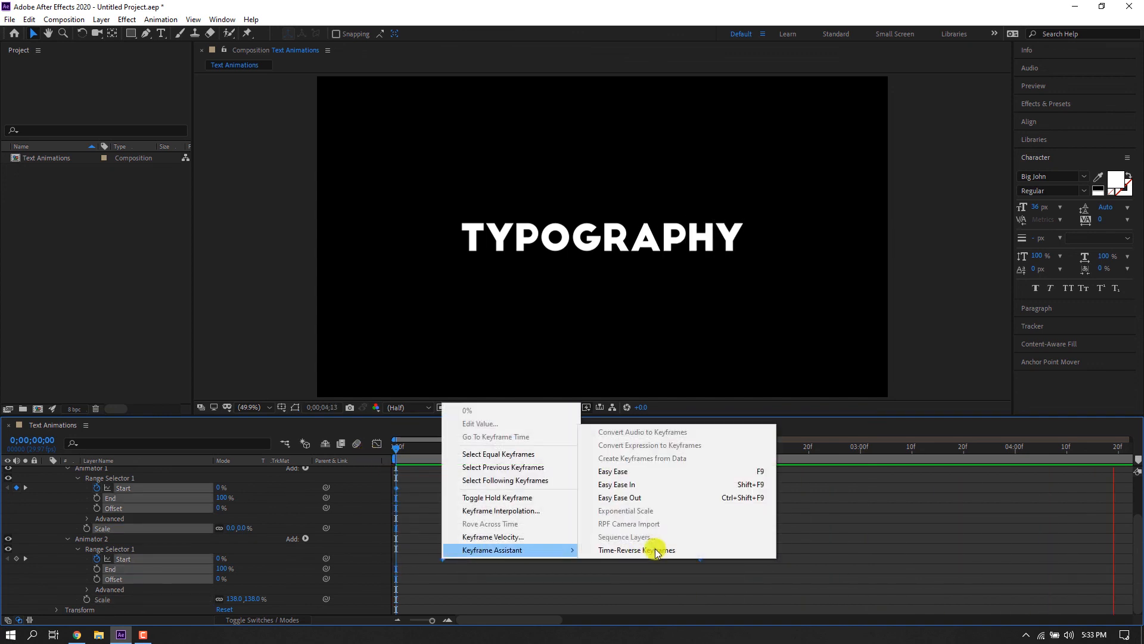
{"action": "left_click", "coordinate": [620, 472]}
{"action": "key", "text": "space"}
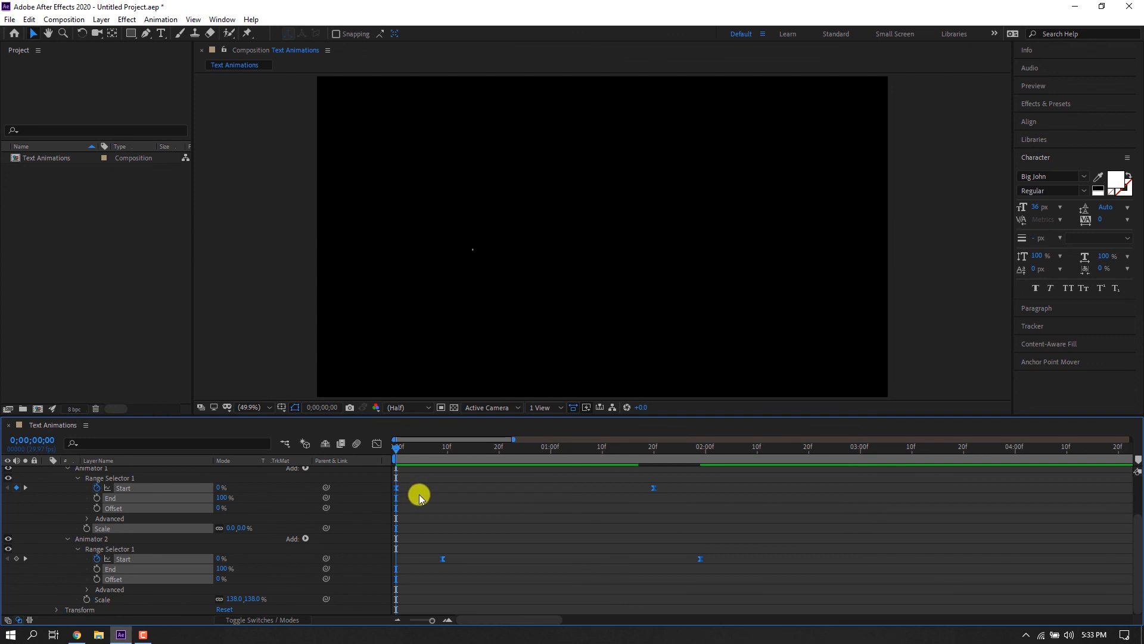
Set Animator 2's Scale to 120% and preview the animation.
{"action": "left_click", "coordinate": [554, 543]}
{"action": "left_click_drag", "start_coordinate": [575, 451], "coordinate": [458, 456]}
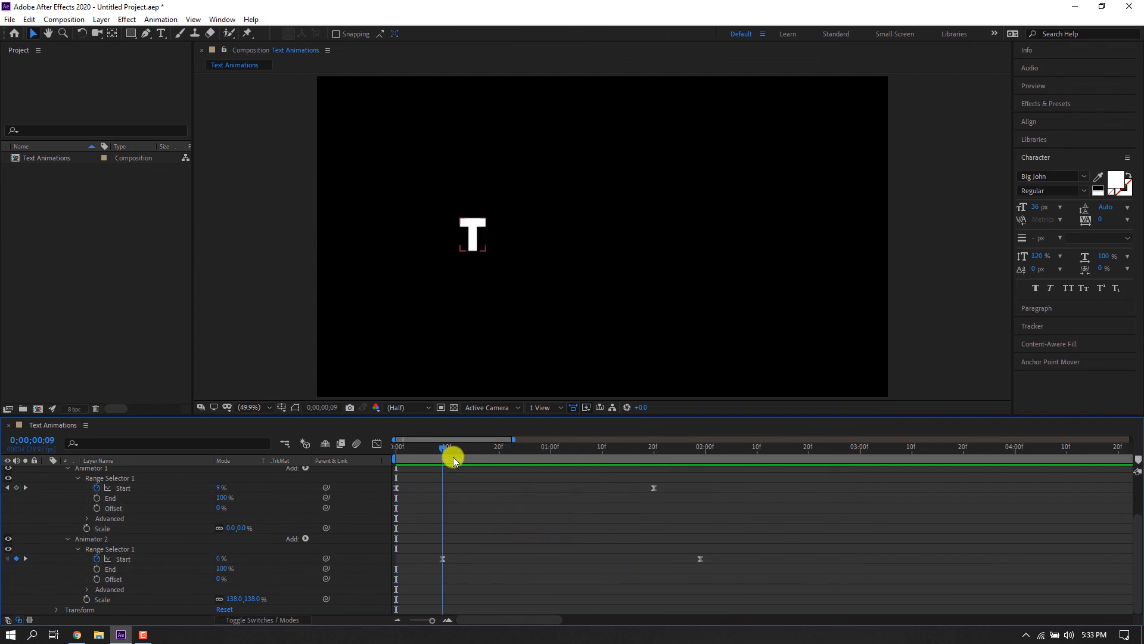
{"action": "left_click", "coordinate": [232, 598]}
{"action": "type", "text": "1"}
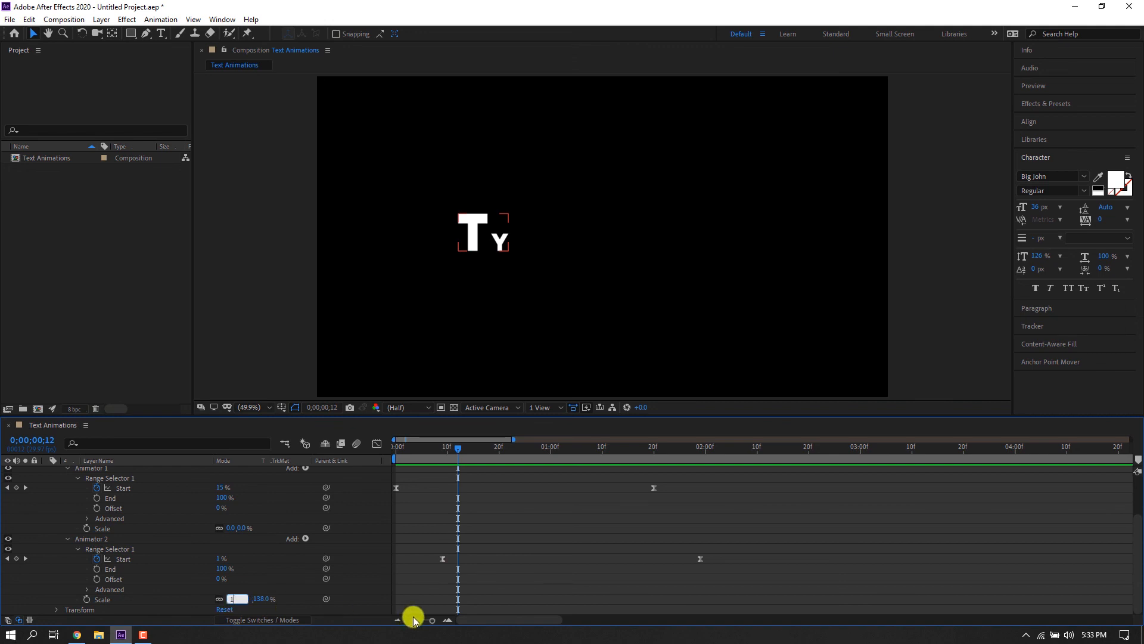
{"action": "type", "text": "20"}
{"action": "key", "text": "Return"}
{"action": "key", "text": "space"}
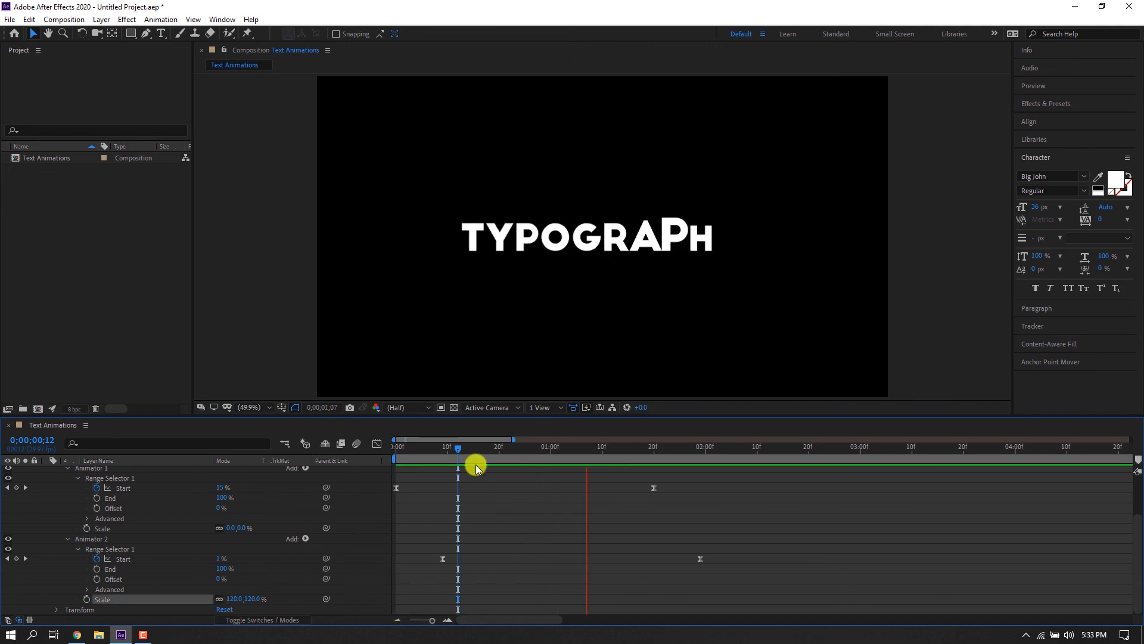
Add a third text animator with a Position property to the TYPOGRAPHY layer.
{"action": "left_click_drag", "start_coordinate": [420, 454], "coordinate": [201, 523]}
{"action": "left_click", "coordinate": [70, 539]}
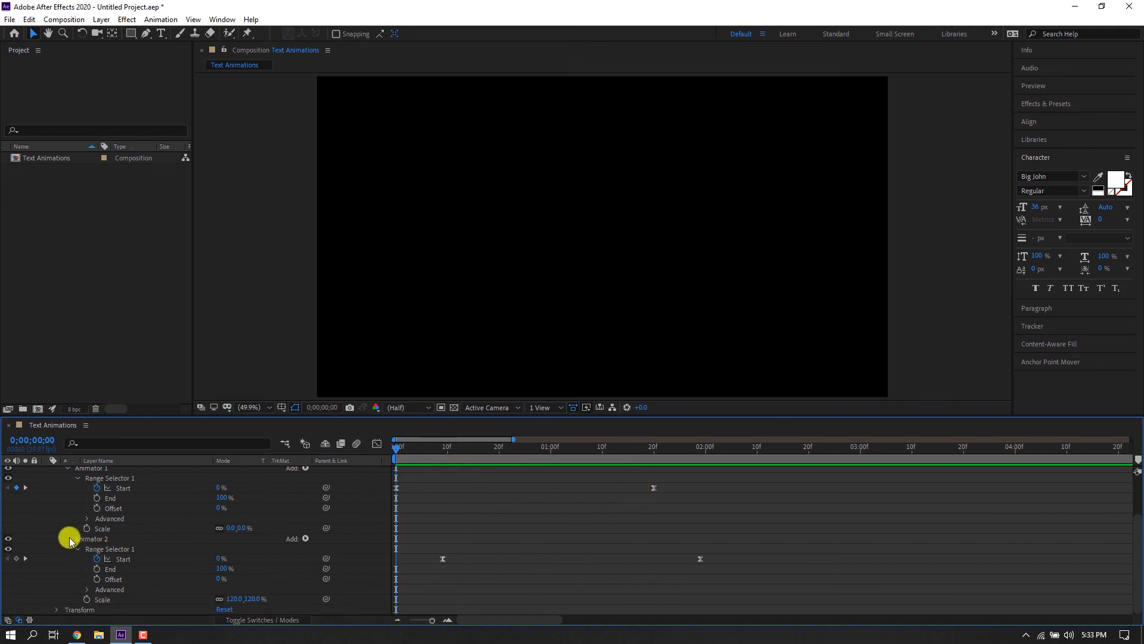
{"action": "left_click", "coordinate": [67, 468]}
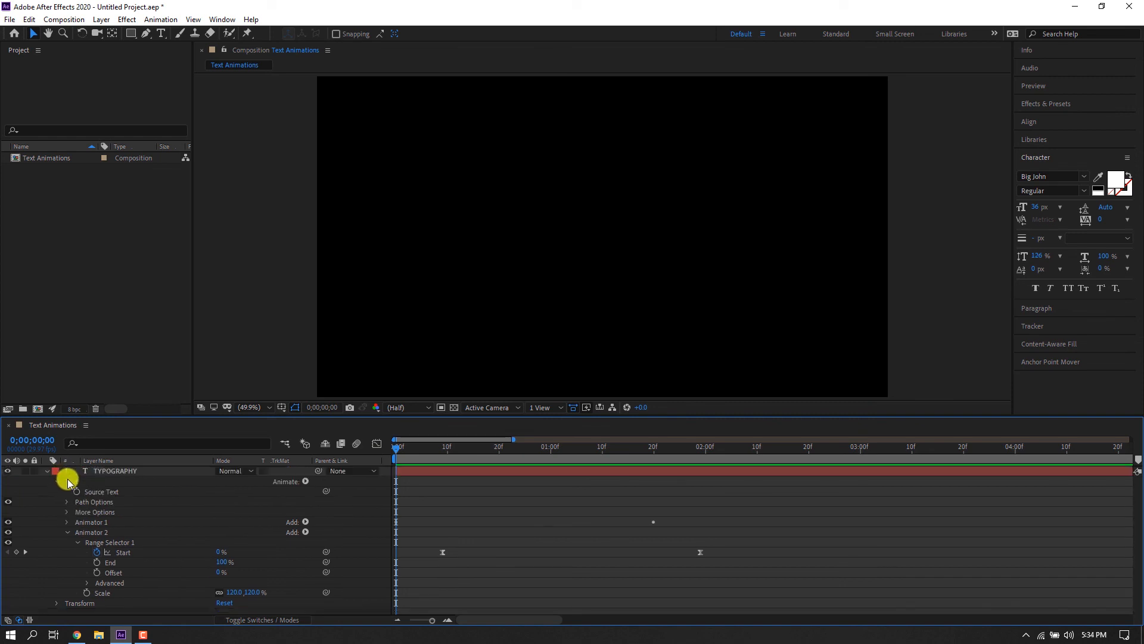
{"action": "left_click", "coordinate": [66, 532]}
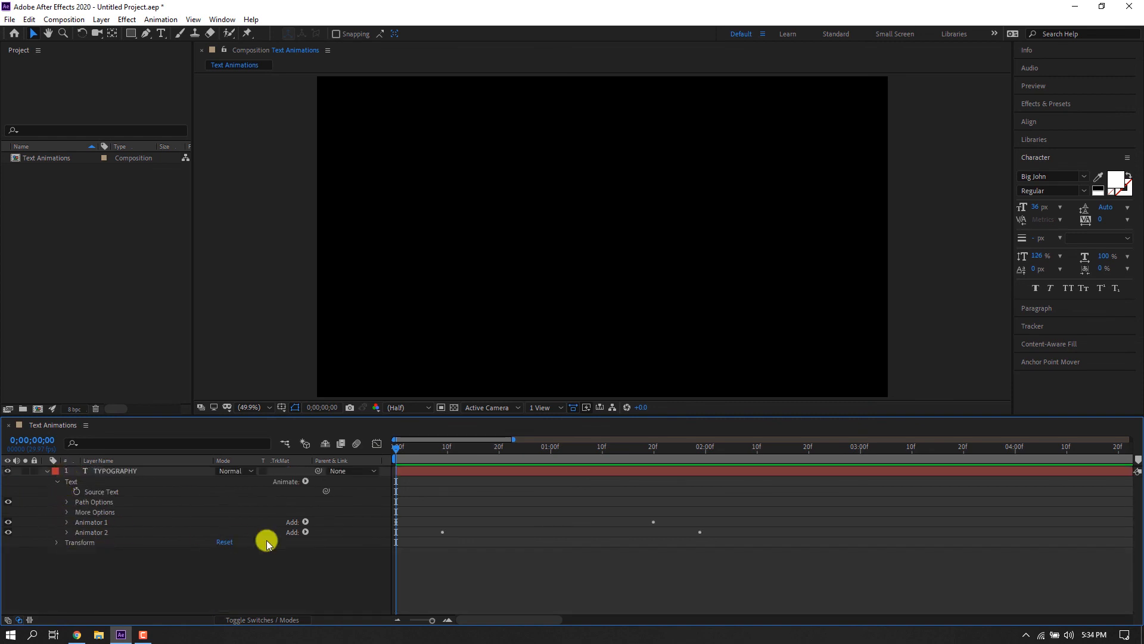
{"action": "left_click", "coordinate": [67, 531]}
{"action": "left_click", "coordinate": [67, 522]}
{"action": "scroll", "coordinate": [303, 542], "scroll_direction": "down", "scroll_amount": 1}
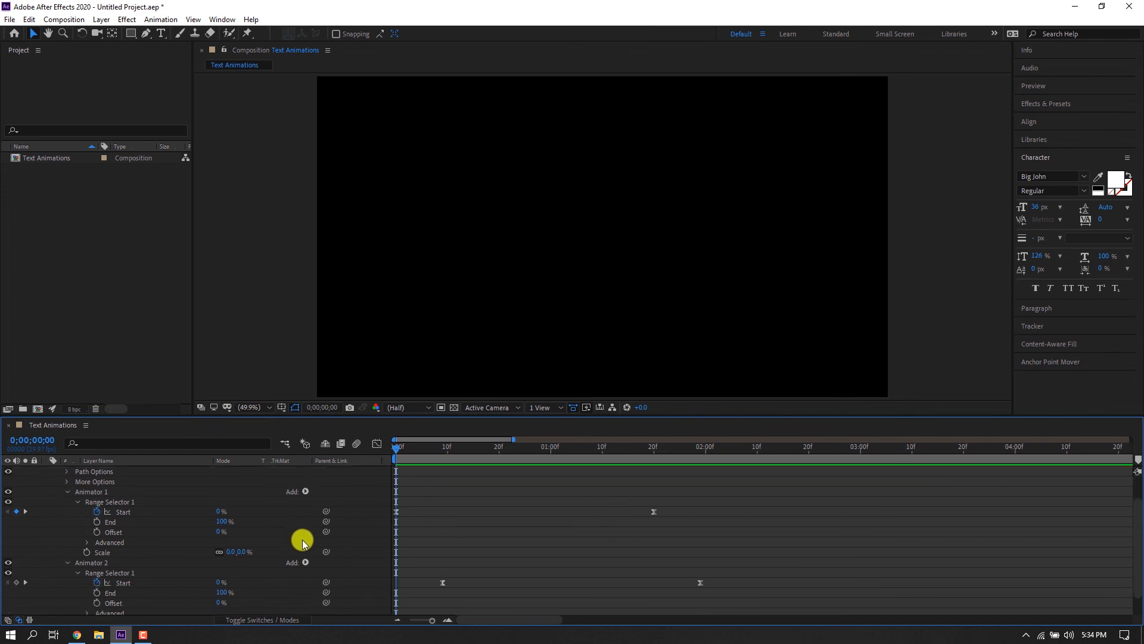
{"action": "scroll", "coordinate": [304, 566], "scroll_direction": "up", "scroll_amount": 1}
{"action": "left_click", "coordinate": [305, 481]}
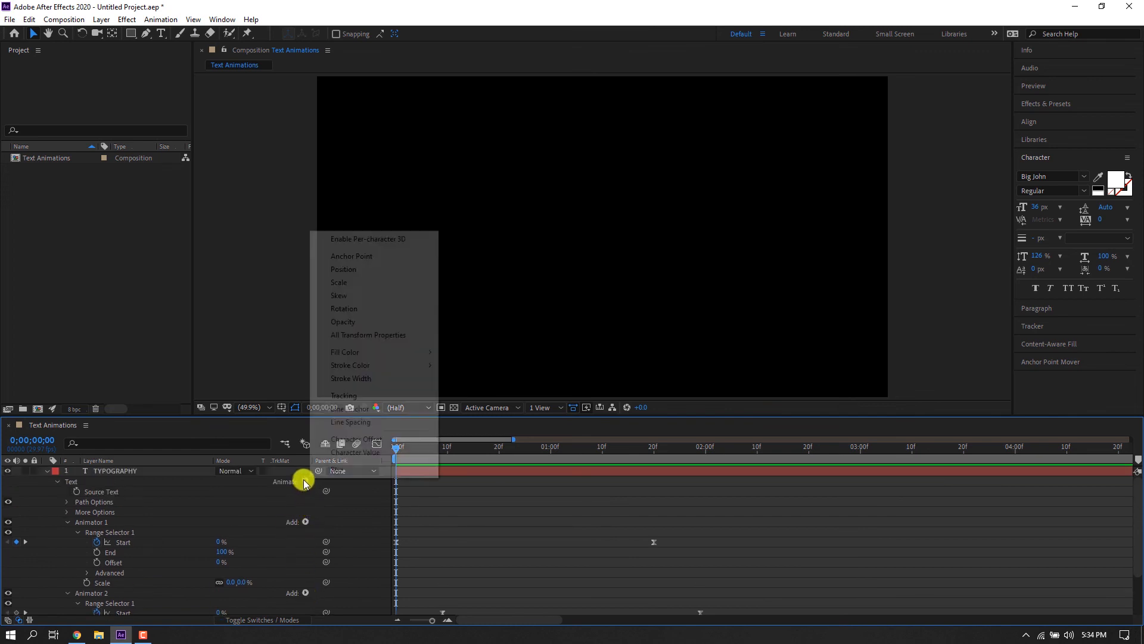
{"action": "left_click", "coordinate": [366, 269]}
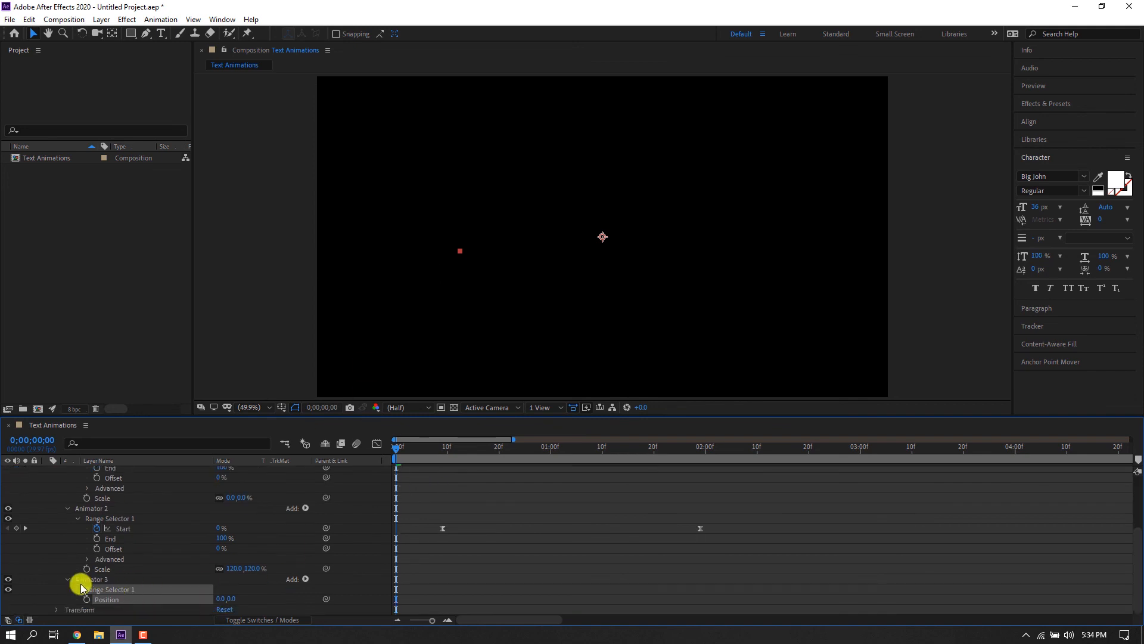
Set Animator 3's Position to 0, 195.
{"action": "left_click", "coordinate": [79, 589]}
{"action": "left_click_drag", "start_coordinate": [424, 456], "coordinate": [510, 456]}
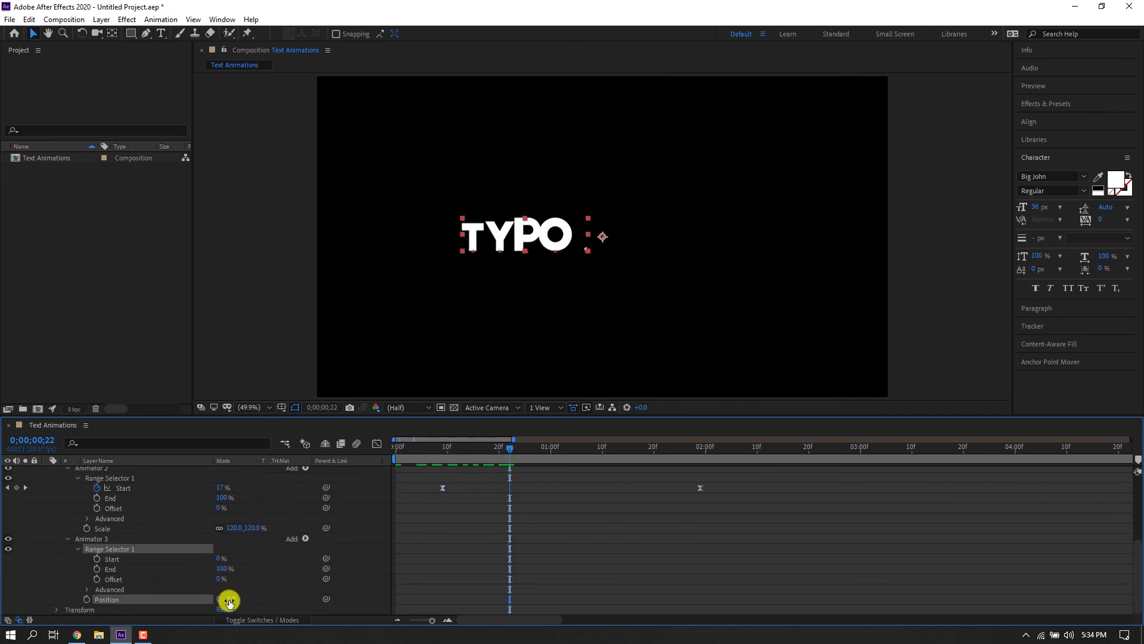
{"action": "left_click_drag", "start_coordinate": [229, 602], "coordinate": [340, 603]}
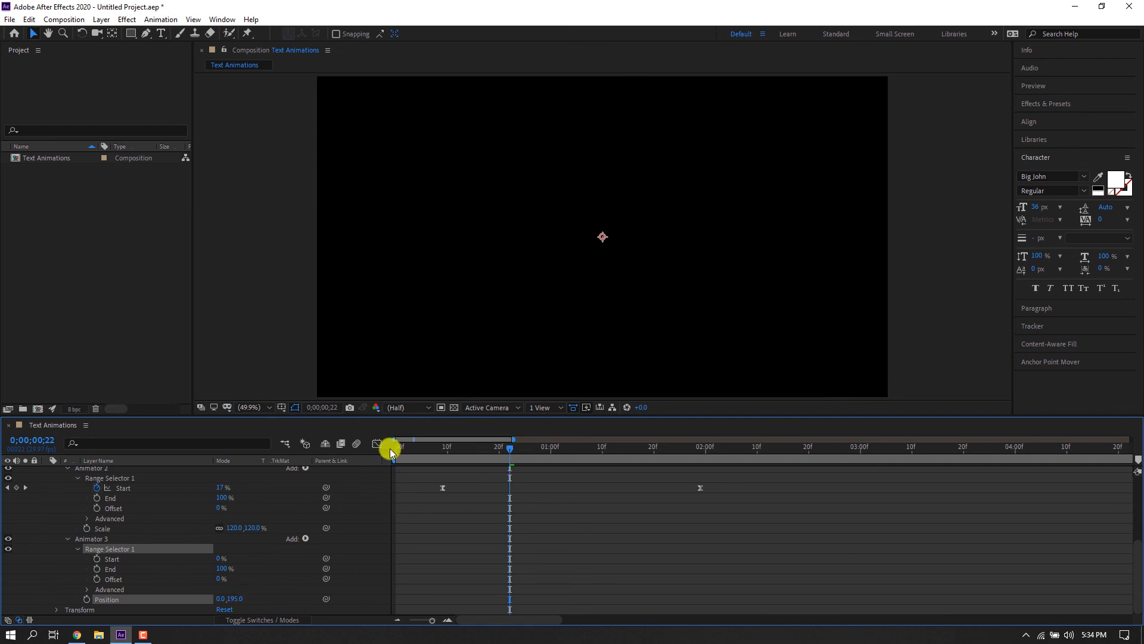
Keyframe Animator 3's Start from 0% at the beginning to 100% at about 1:29.
{"action": "left_click", "coordinate": [97, 559]}
{"action": "left_click_drag", "start_coordinate": [535, 451], "coordinate": [688, 454]}
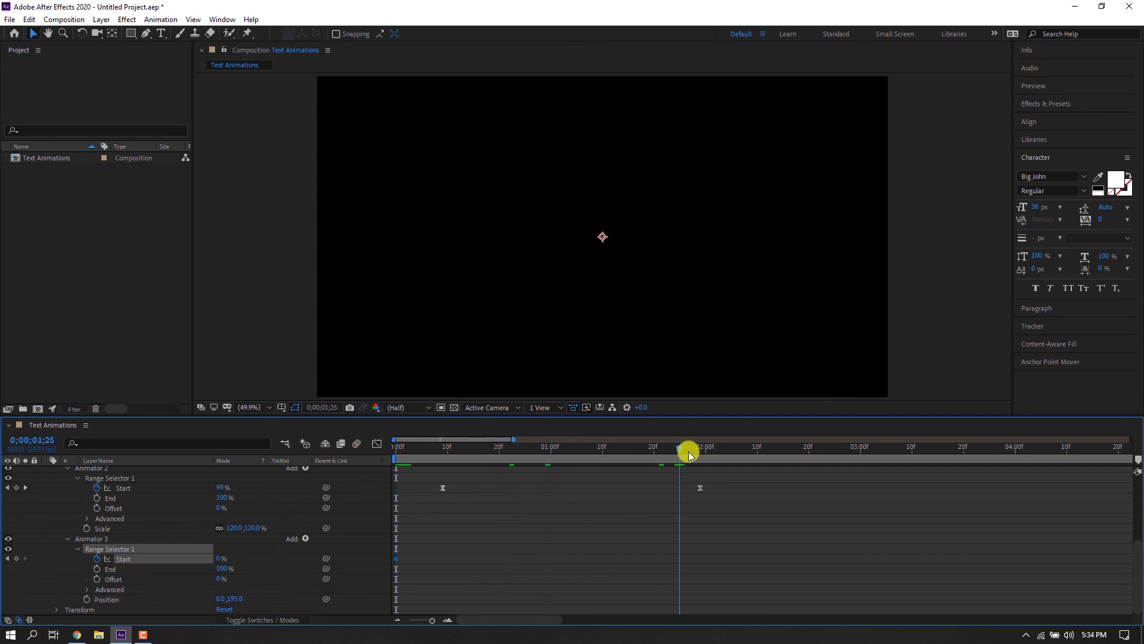
{"action": "left_click_drag", "start_coordinate": [217, 562], "coordinate": [322, 560]}
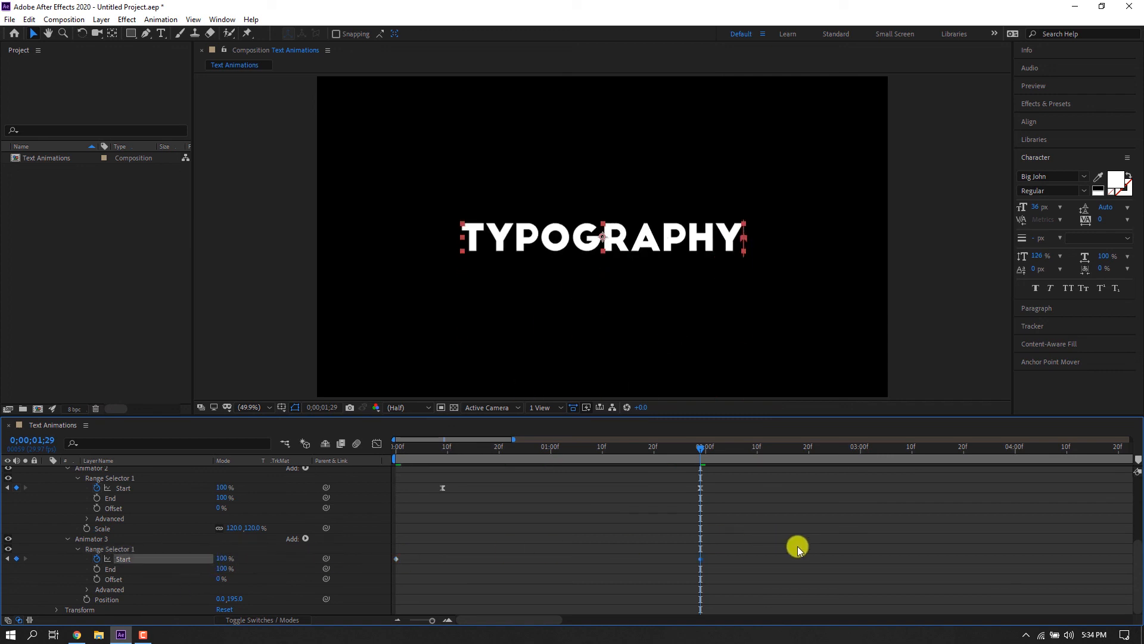
Preview the Animator 3 position animation by playing and scrubbing the timeline.
{"action": "left_click_drag", "start_coordinate": [430, 451], "coordinate": [370, 455]}
{"action": "key", "text": "space"}
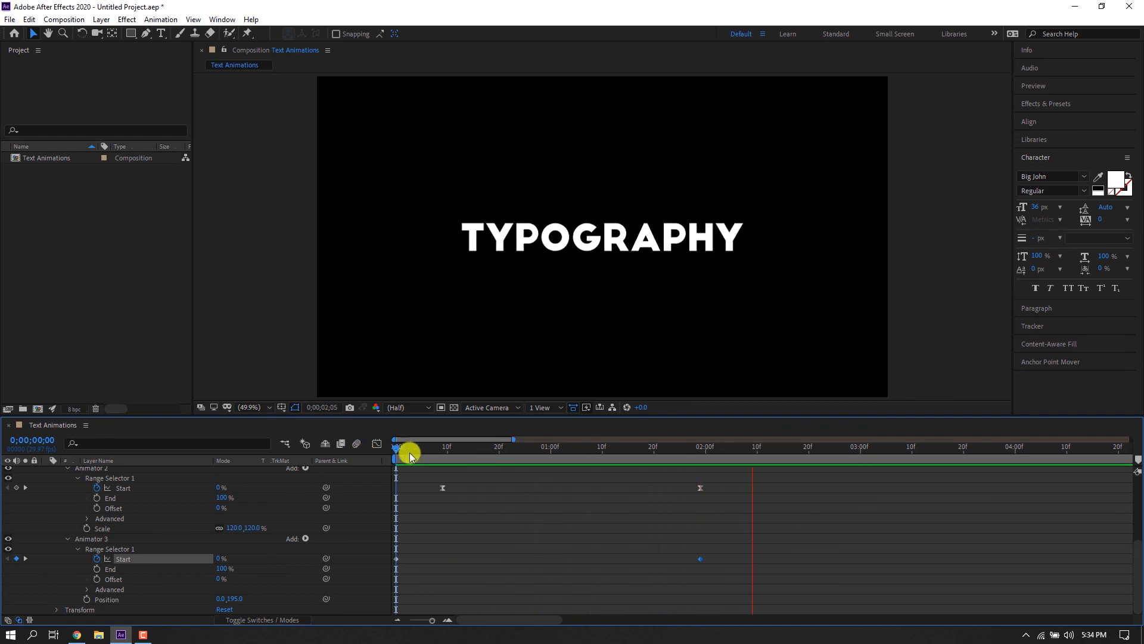
{"action": "left_click_drag", "start_coordinate": [504, 453], "coordinate": [588, 500]}
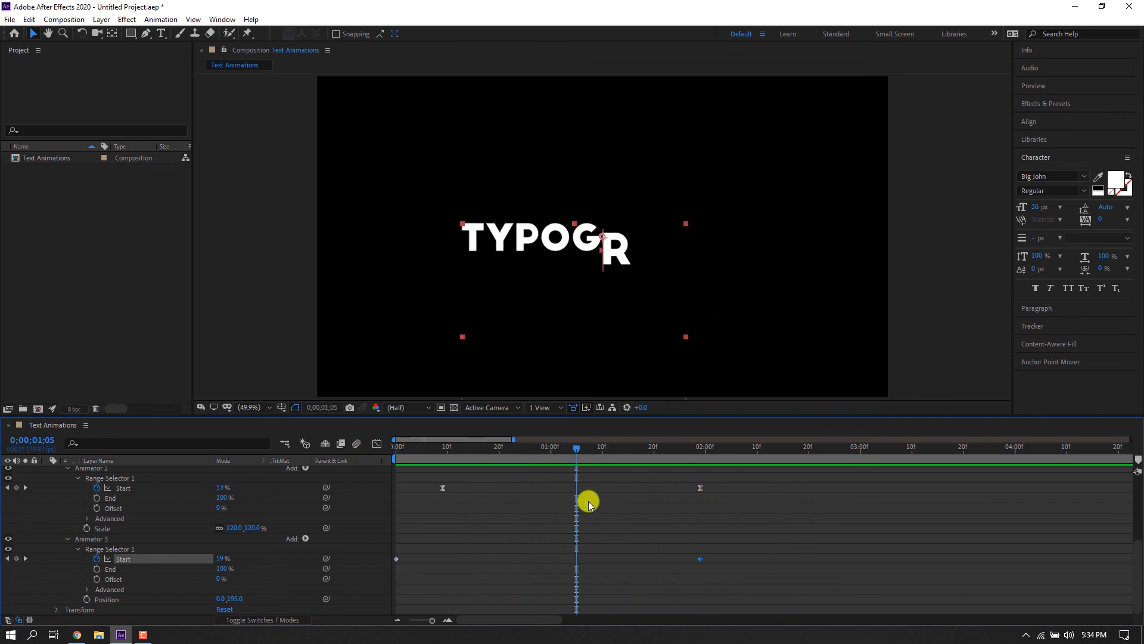
{"action": "left_click", "coordinate": [655, 456]}
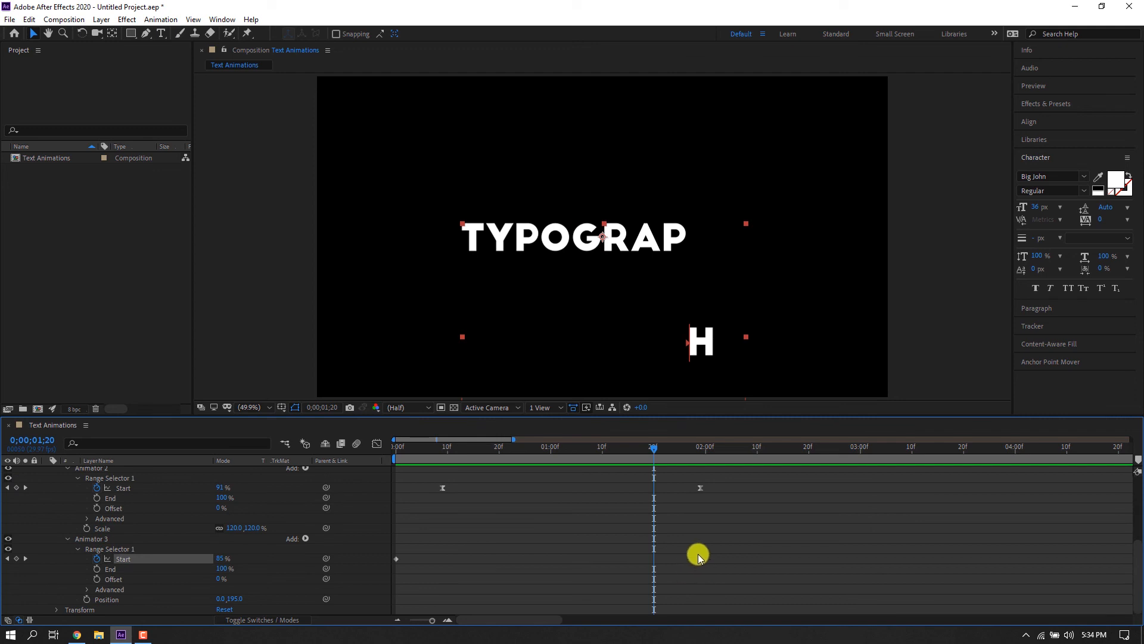
Move Animator 3's last Start keyframe earlier to 1:20 and preview the animation.
{"action": "left_click_drag", "start_coordinate": [701, 559], "coordinate": [655, 558]}
{"action": "left_click_drag", "start_coordinate": [654, 449], "coordinate": [319, 449]}
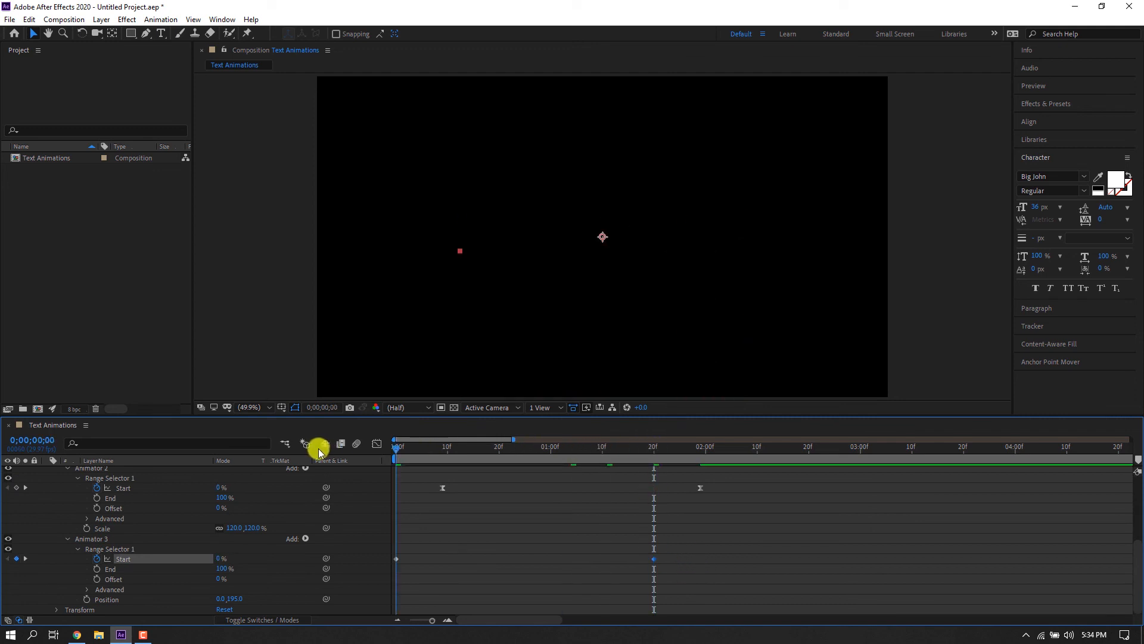
{"action": "key", "text": "space"}
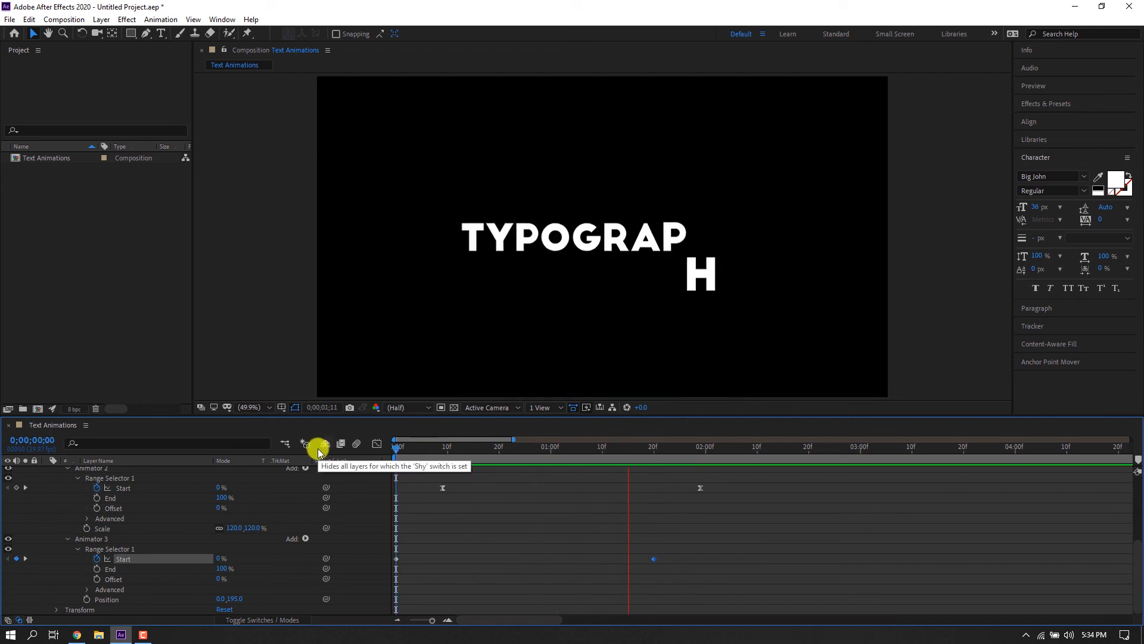
Apply Easy Ease to Animator 3's Start keyframes and scrub through the animation.
{"action": "left_click", "coordinate": [652, 452]}
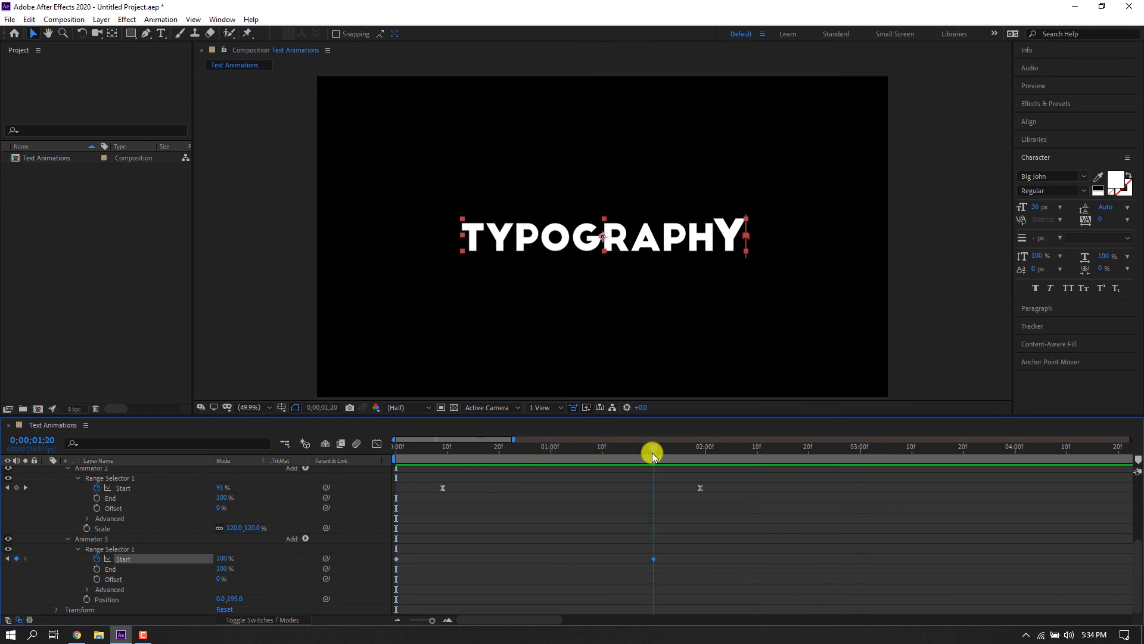
{"action": "left_click_drag", "start_coordinate": [679, 546], "coordinate": [398, 562]}
{"action": "right_click", "coordinate": [398, 562]}
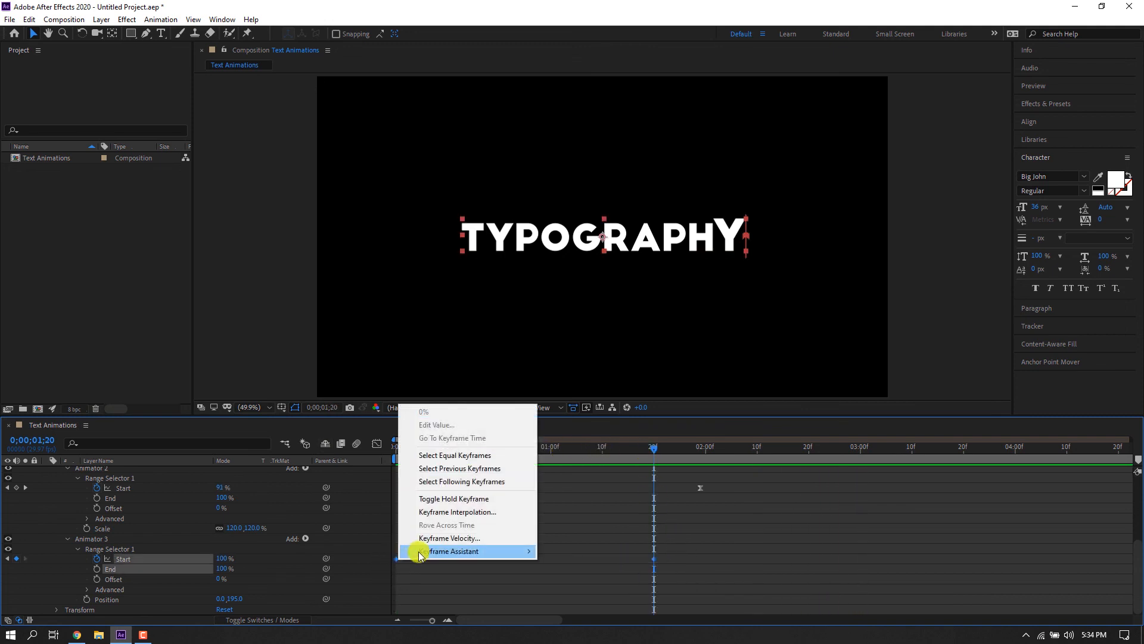
{"action": "mouse_move", "coordinate": [533, 619]}
{"action": "left_click", "coordinate": [575, 473]}
{"action": "key", "text": "Home"}
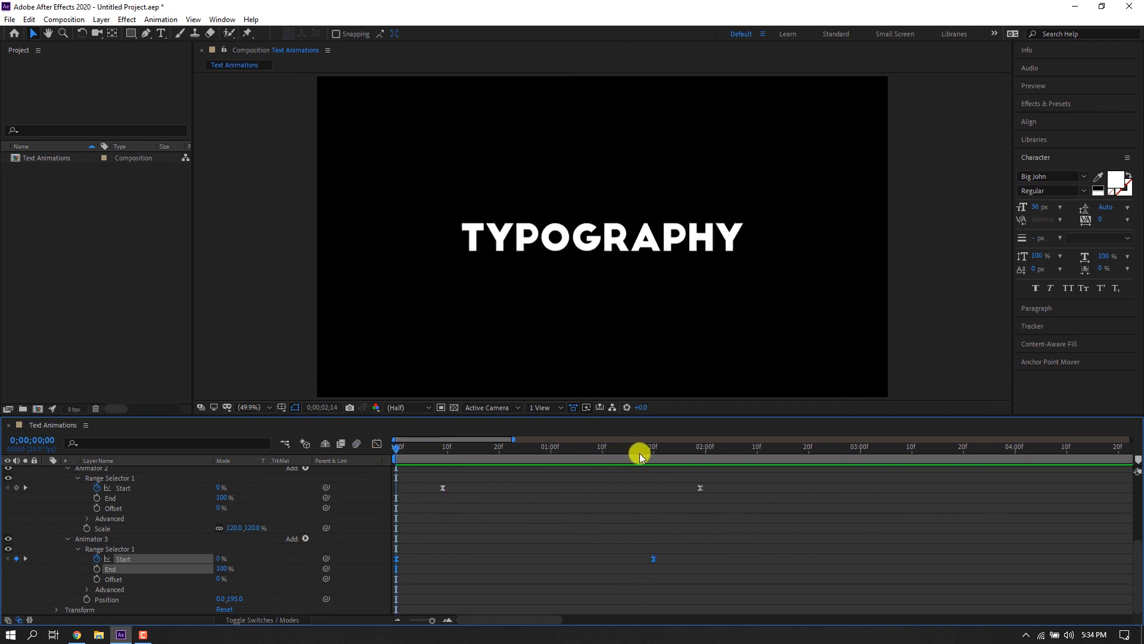
{"action": "left_click_drag", "start_coordinate": [643, 454], "coordinate": [700, 458]}
Show only the keyframed properties of the TYPOGRAPHY layer and preview the animation.
{"action": "scroll", "coordinate": [131, 479], "scroll_direction": "up", "scroll_amount": 4}
{"action": "left_click", "coordinate": [124, 470]}
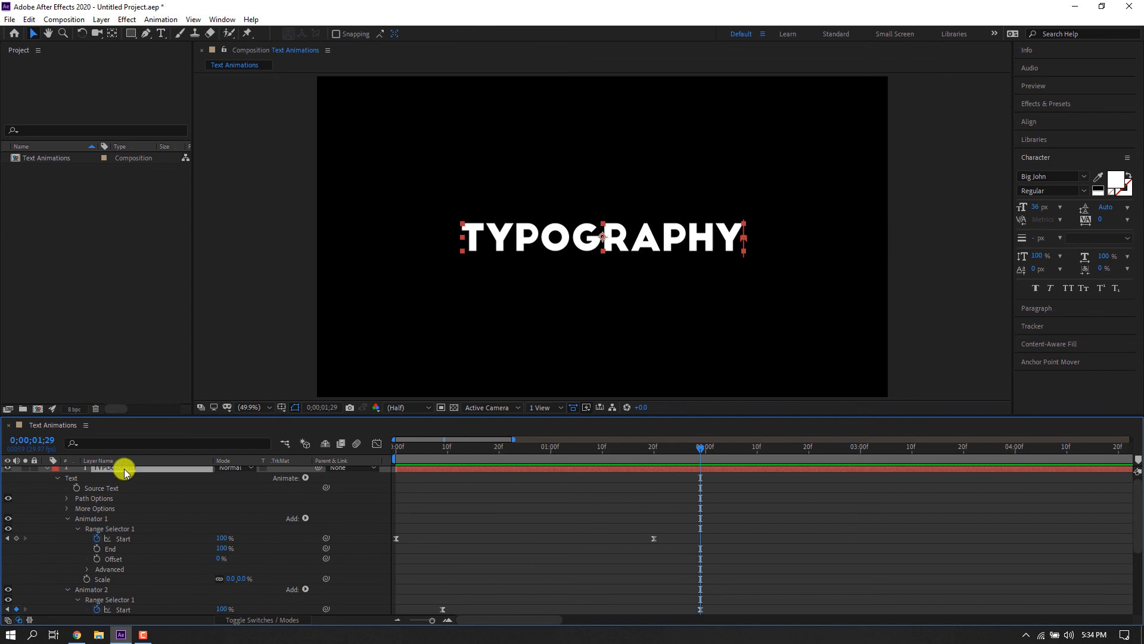
{"action": "key", "text": "u"}
{"action": "left_click_drag", "start_coordinate": [413, 453], "coordinate": [350, 447]}
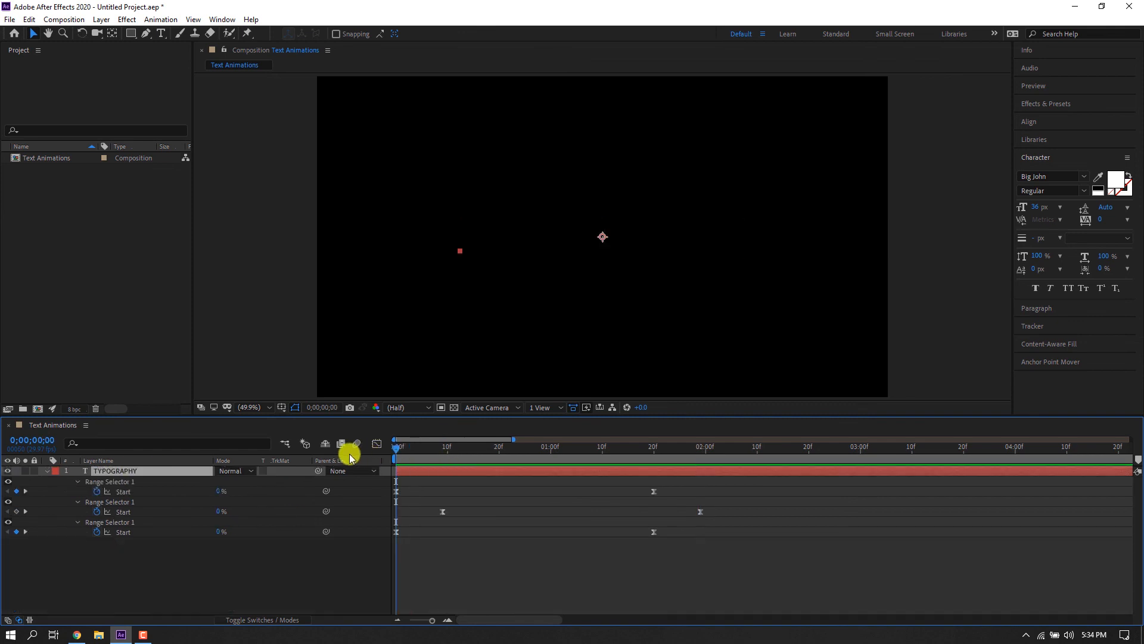
{"action": "key", "text": "space"}
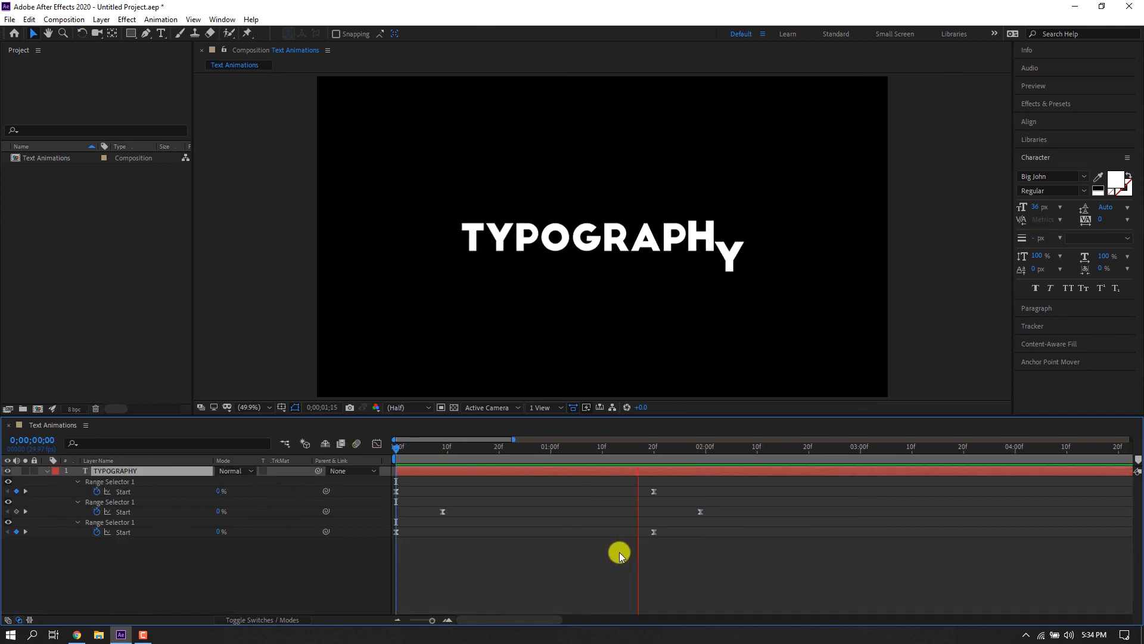